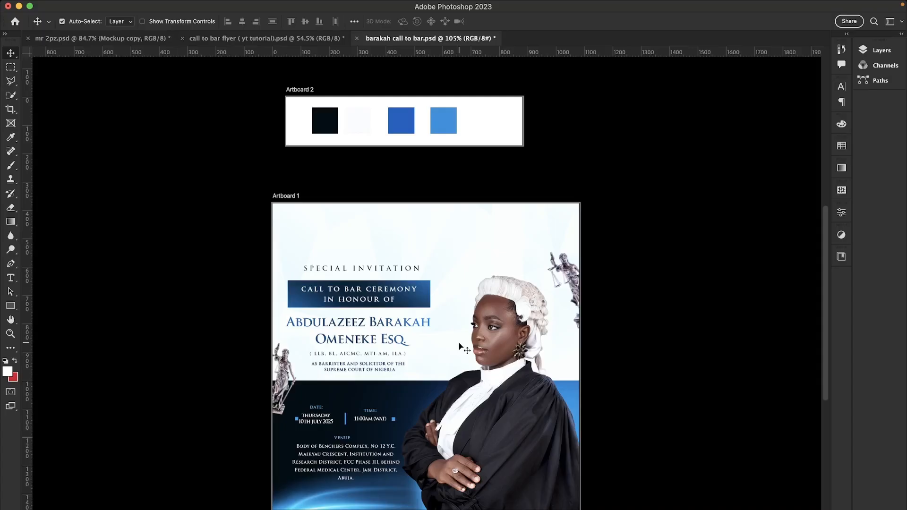
Create a 1080 by 1080 pixel artboard document named "youtube call to bar tut" with a resolution of 100 pixels per centimeter
scroll(461, 348, "down", 1)
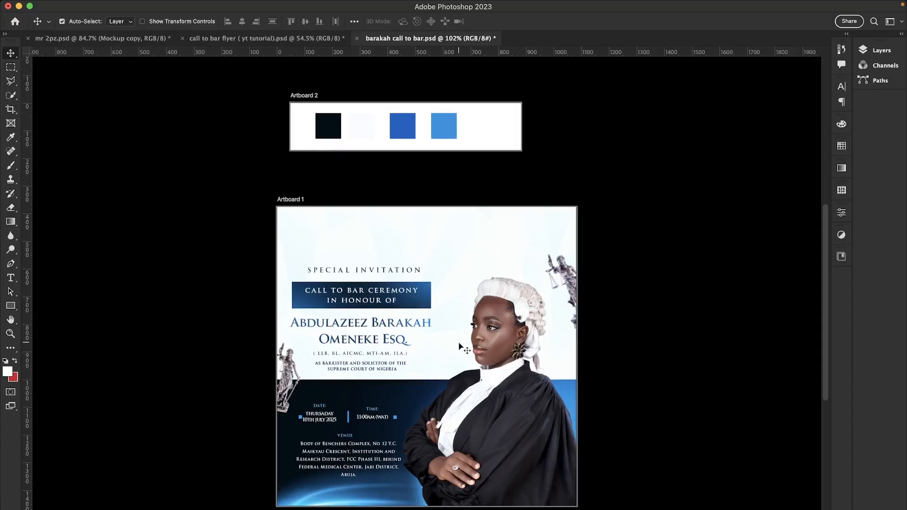
scroll(459, 345, "down", 1)
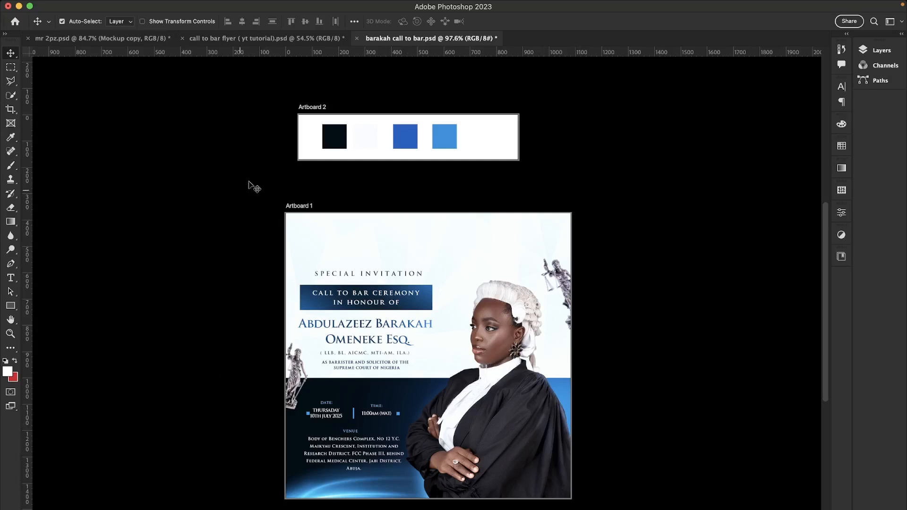
mouse_move(53, 1)
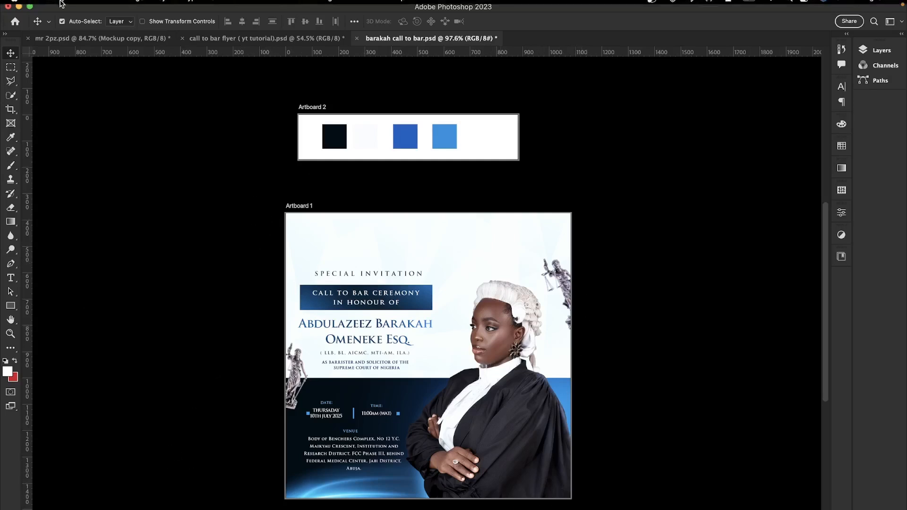
left_click(84, 5)
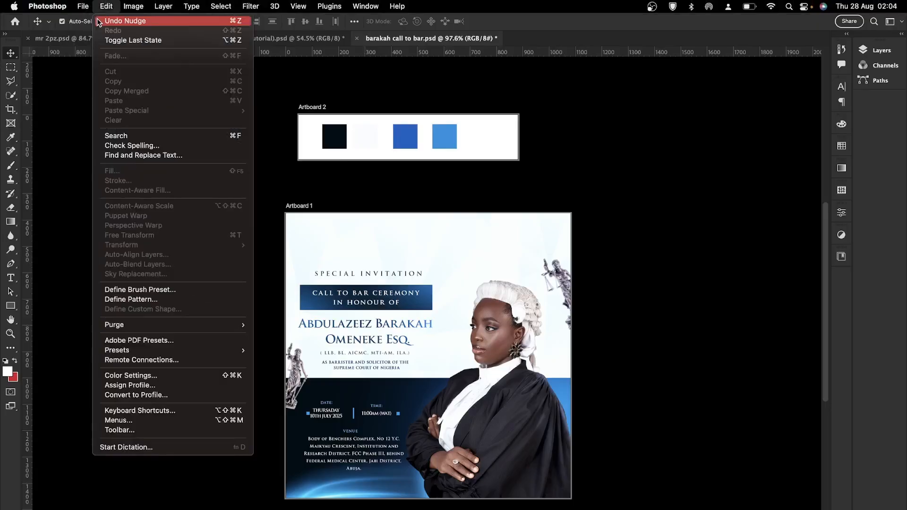
left_click(88, 22)
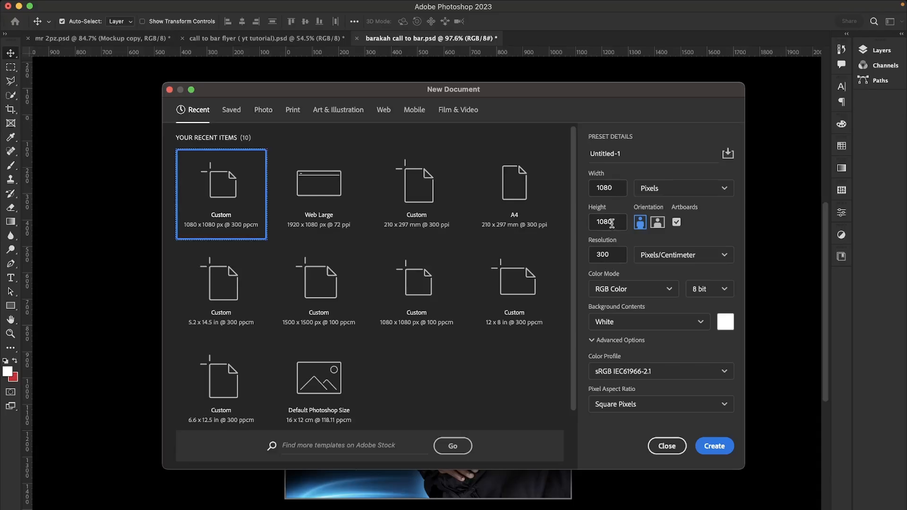
double_click(612, 255)
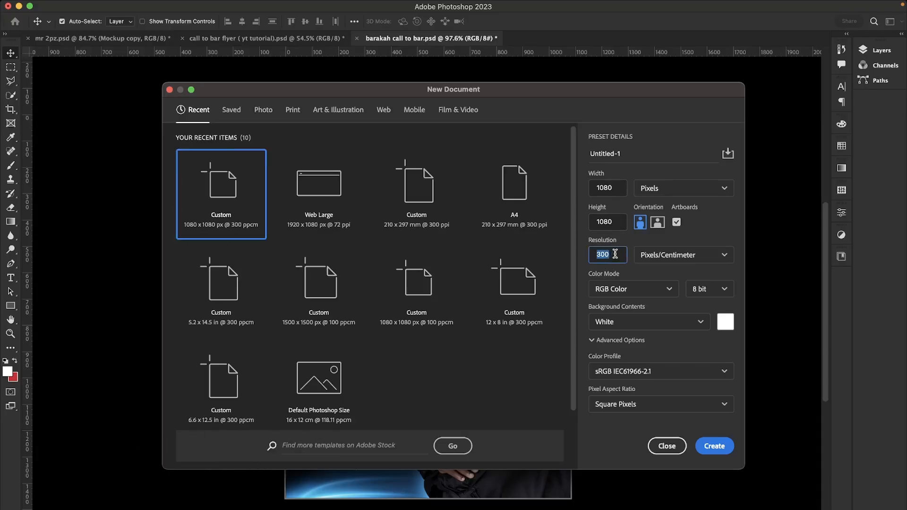
type("100")
left_click(655, 151)
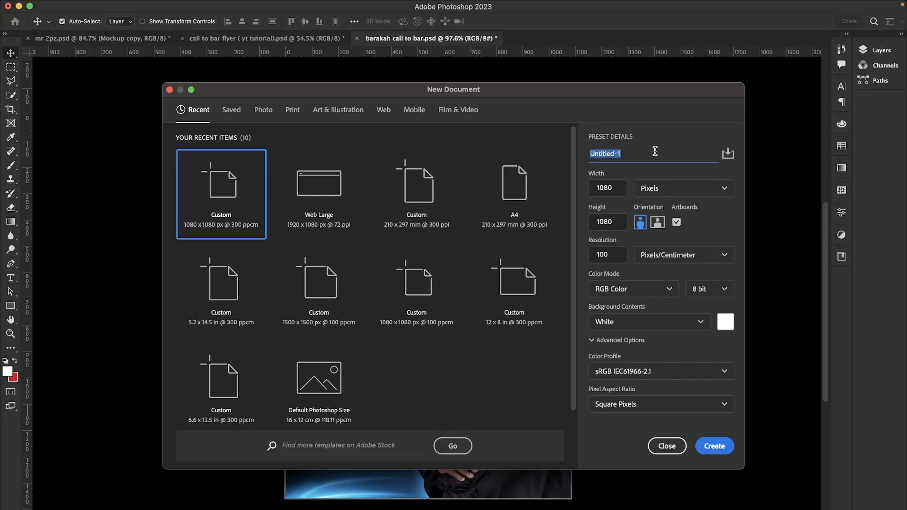
type("youtube call to bar tut")
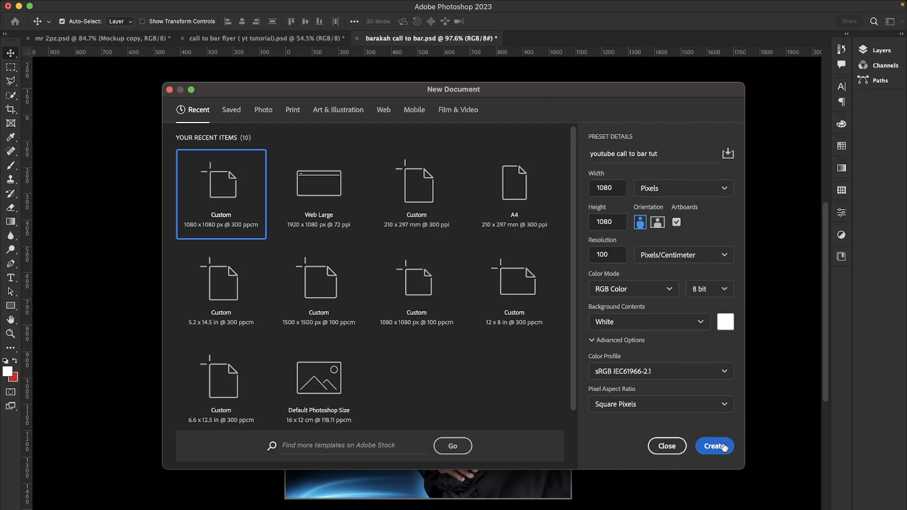
left_click(724, 446)
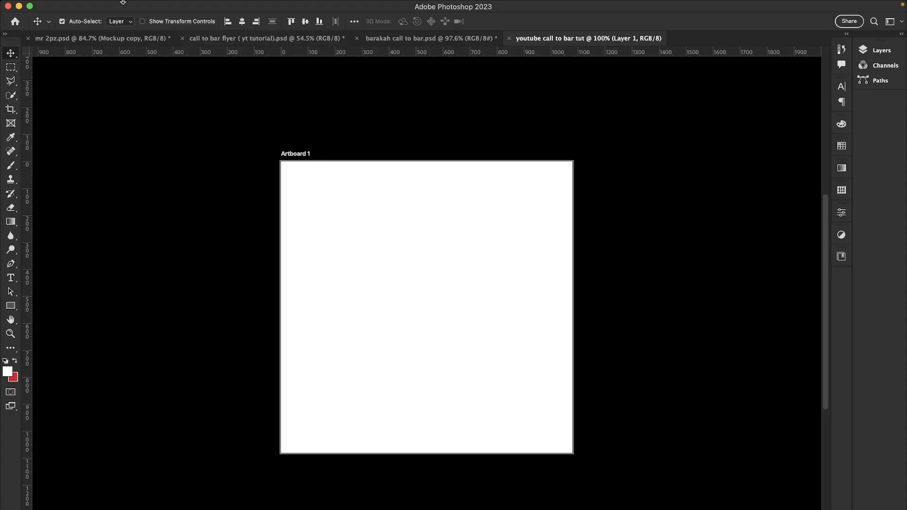
left_click(15, 22)
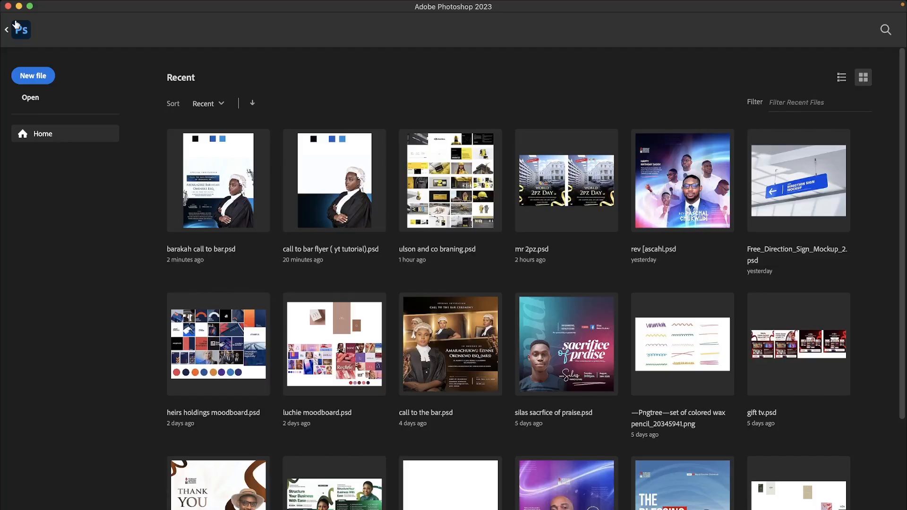
left_click(43, 77)
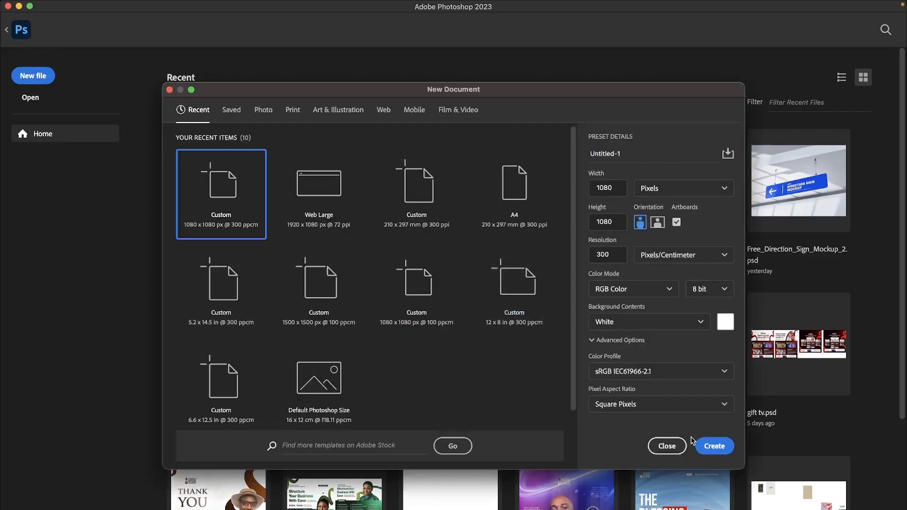
left_click(667, 446)
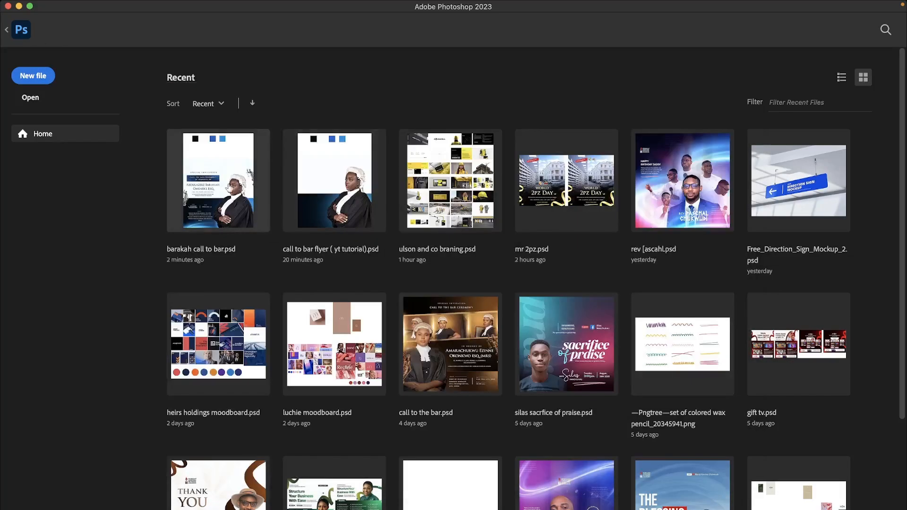
left_click(7, 32)
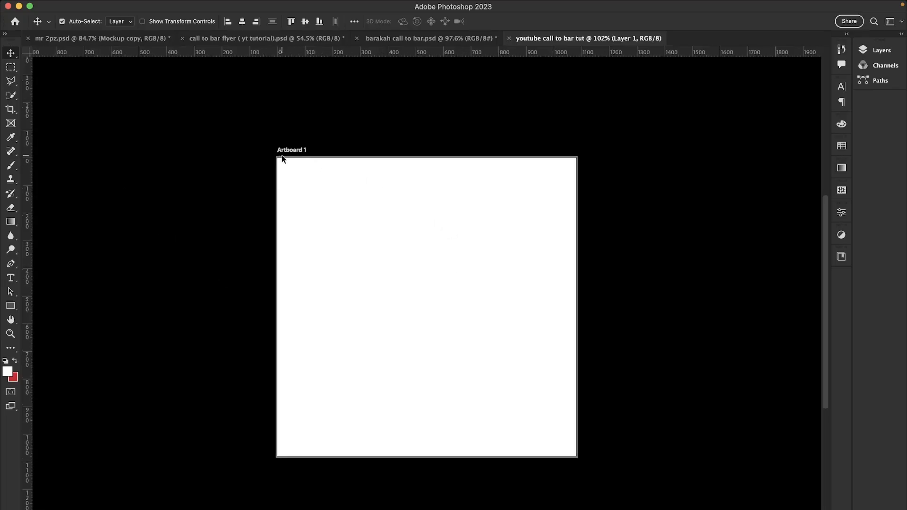
scroll(289, 159, "down", 6)
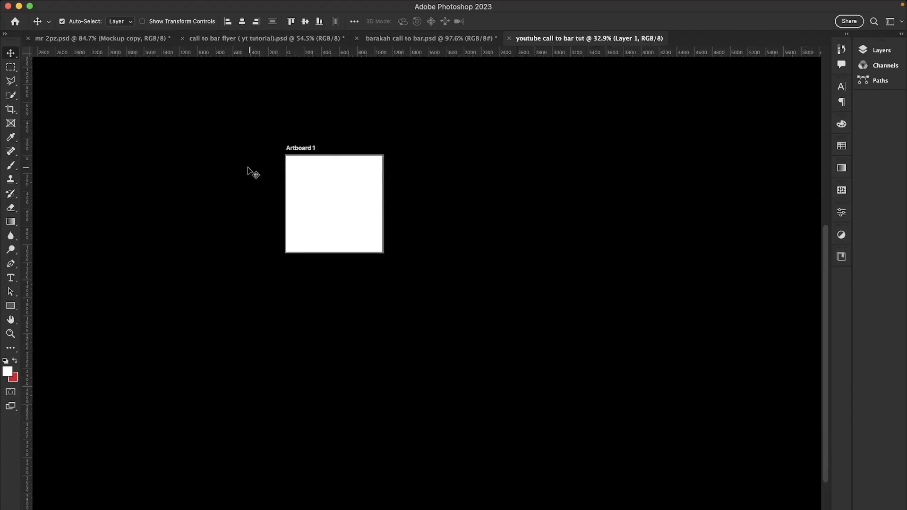
scroll(247, 167, "up", 1)
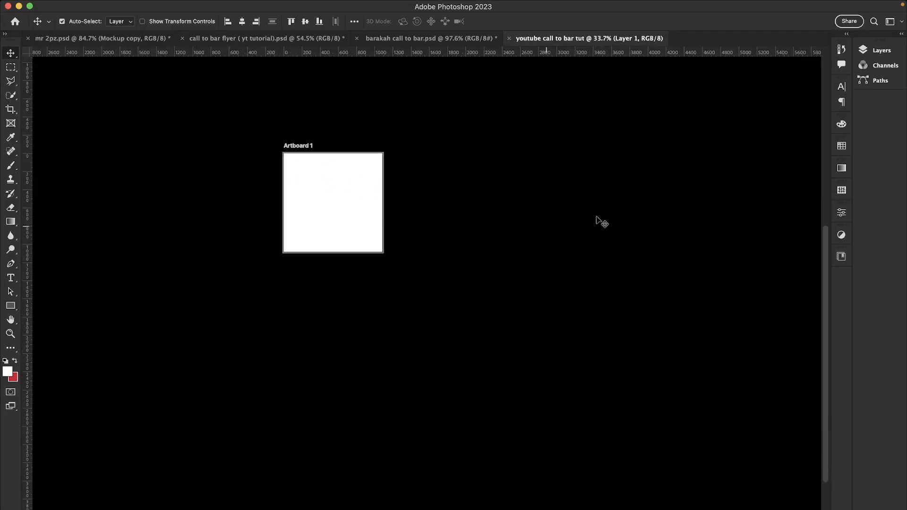
left_click_drag(336, 182, 435, 248)
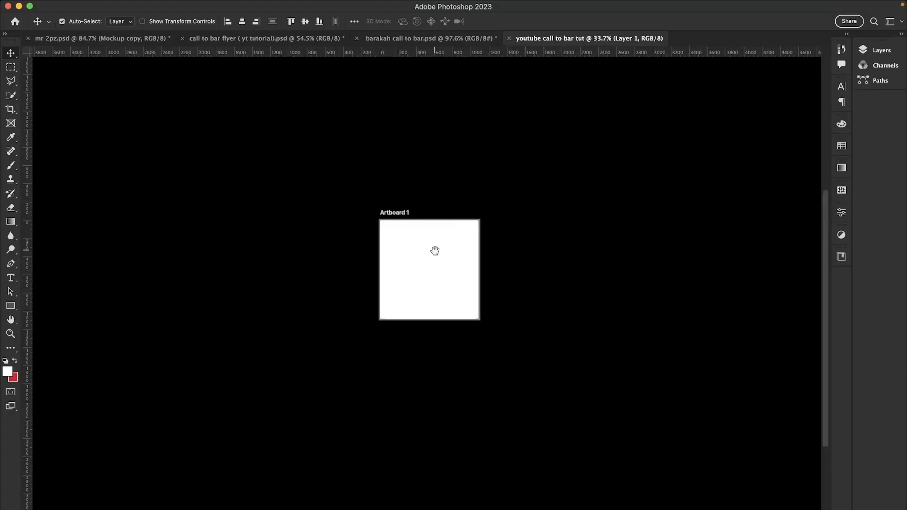
scroll(439, 250, "up", 1)
scroll(441, 251, "up", 5)
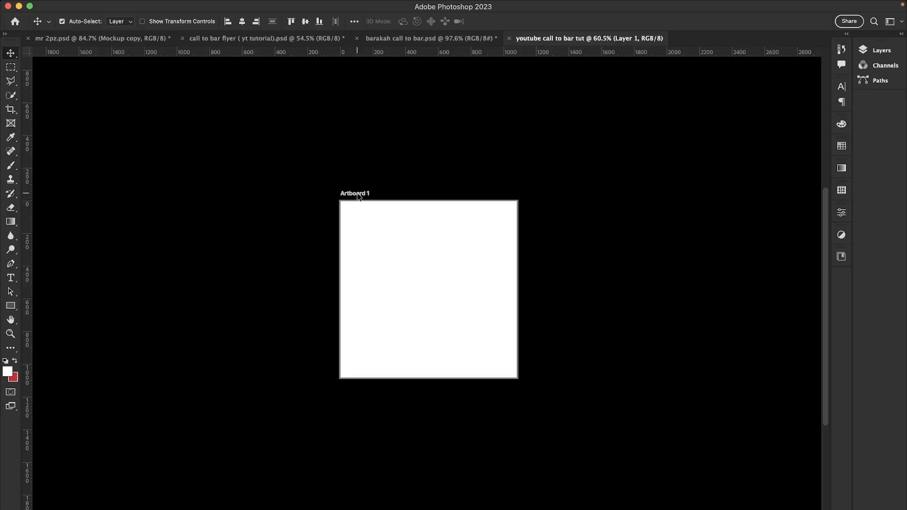
scroll(359, 198, "up", 3)
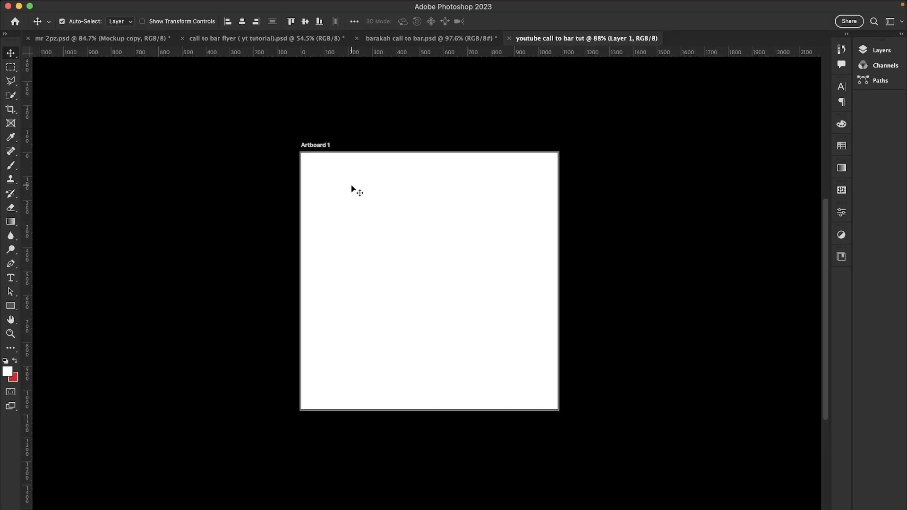
left_click_drag(385, 198, 391, 260)
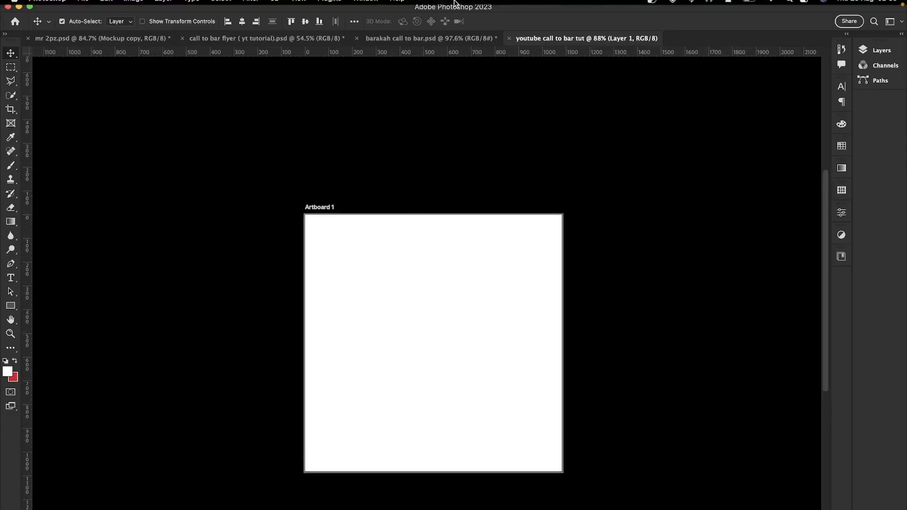
Add a cyan guide layout to the artboard with 2 centered columns and 50 px margins on all four sides
mouse_move(456, 2)
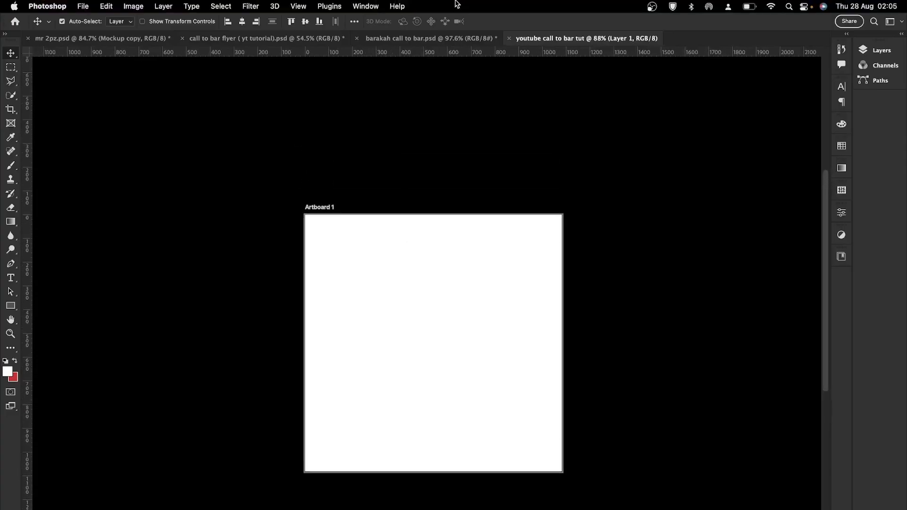
left_click(303, 10)
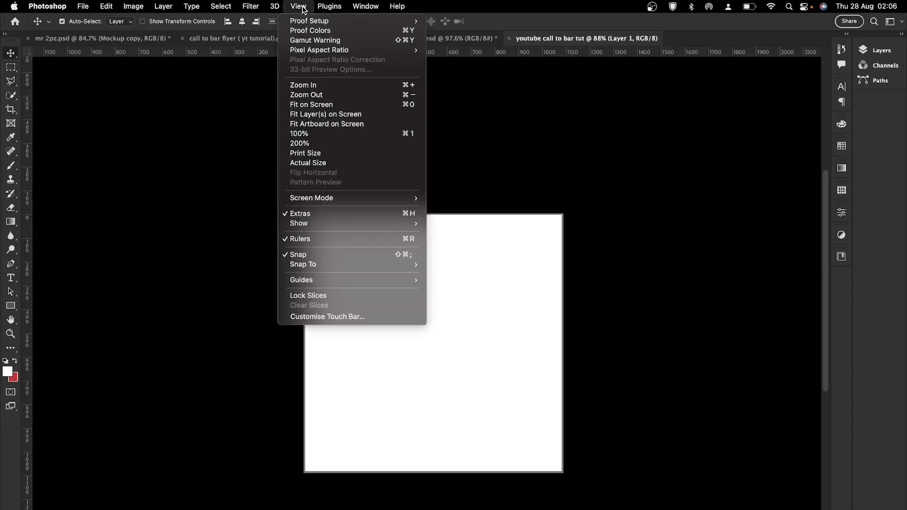
mouse_move(344, 279)
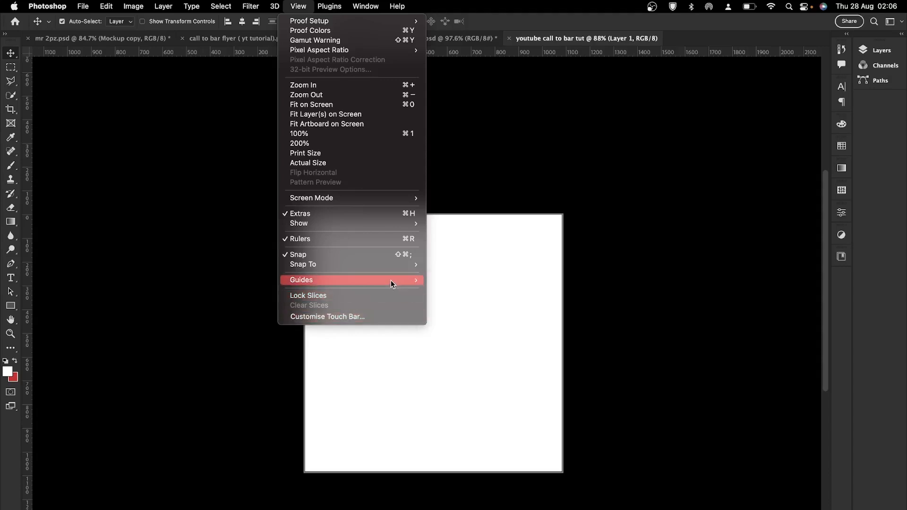
mouse_move(390, 280)
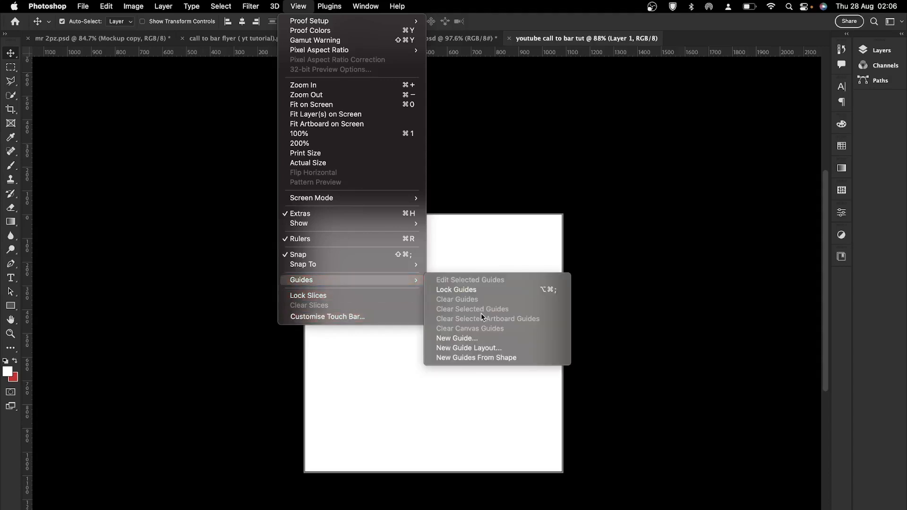
left_click(487, 348)
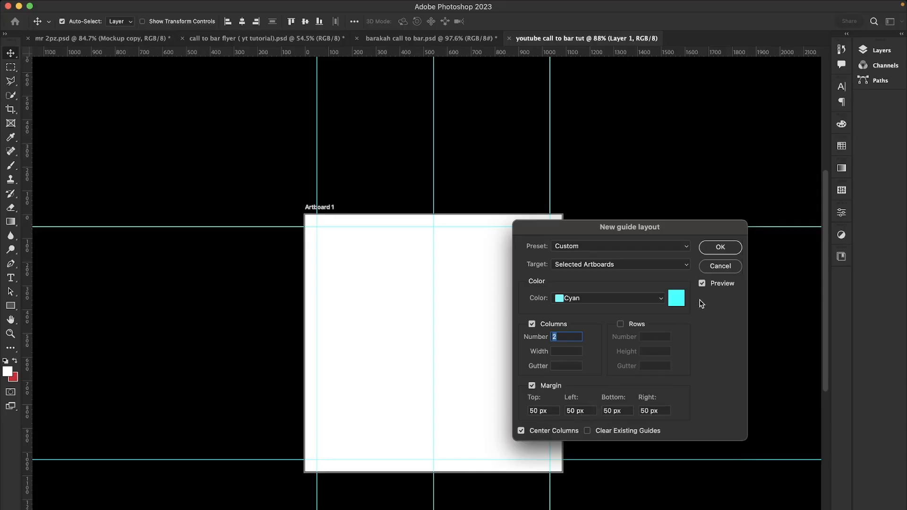
left_click(720, 248)
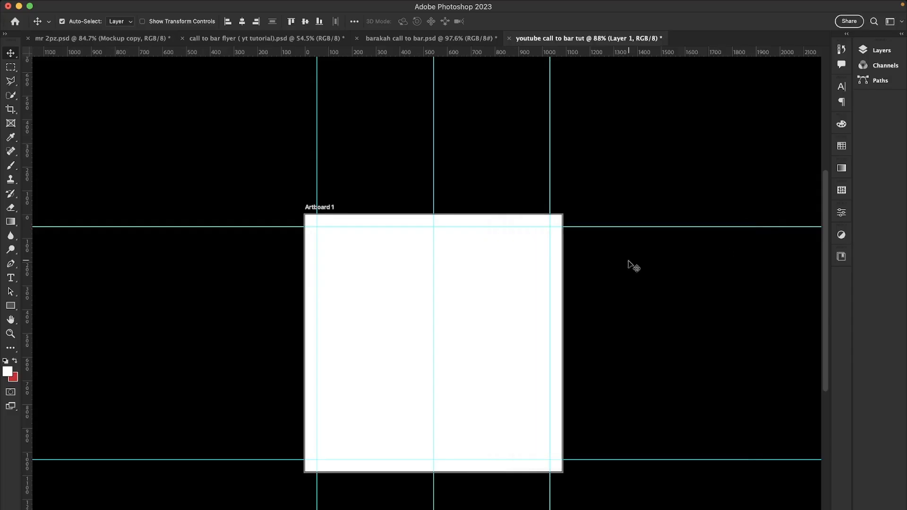
Copy the color swatch artboard from barakah call to bar.psd into the youtube call to bar tut document and center it above Artboard 1
left_click(900, 34)
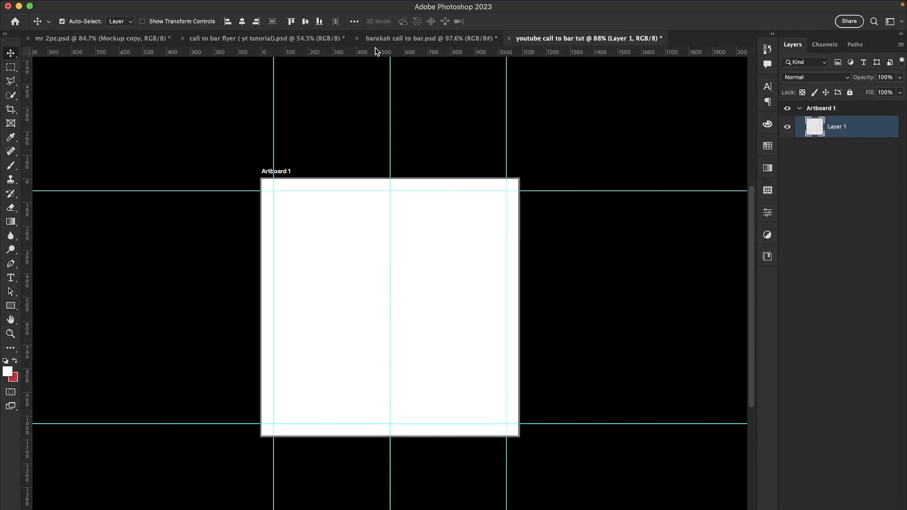
left_click(405, 39)
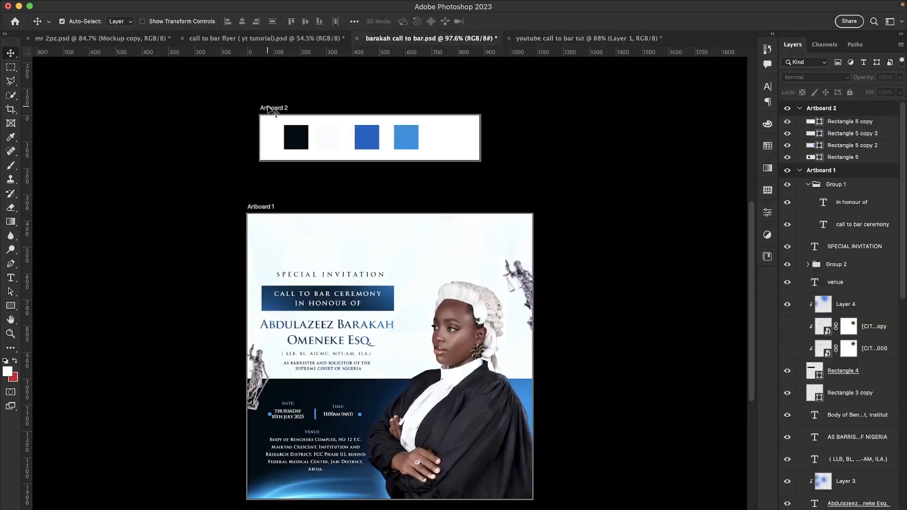
left_click_drag(272, 109, 503, 77)
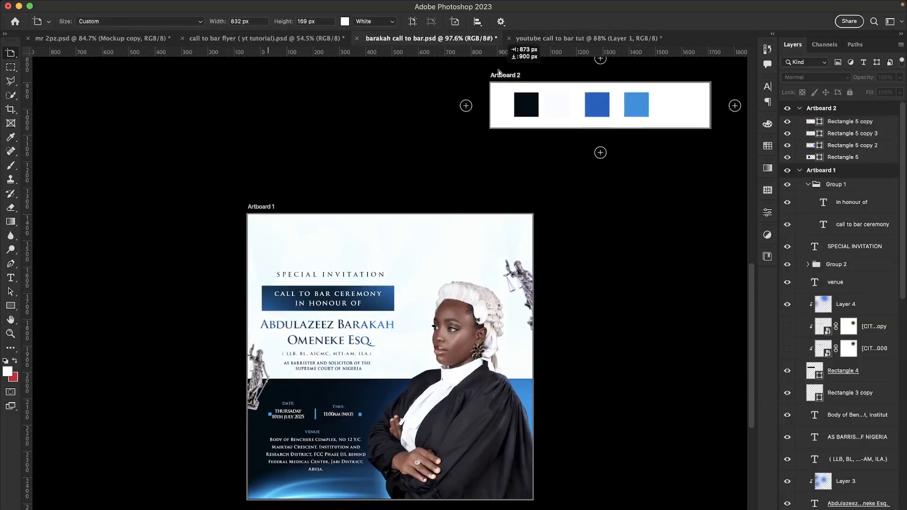
left_click(533, 37)
left_click_drag(533, 38, 320, 116)
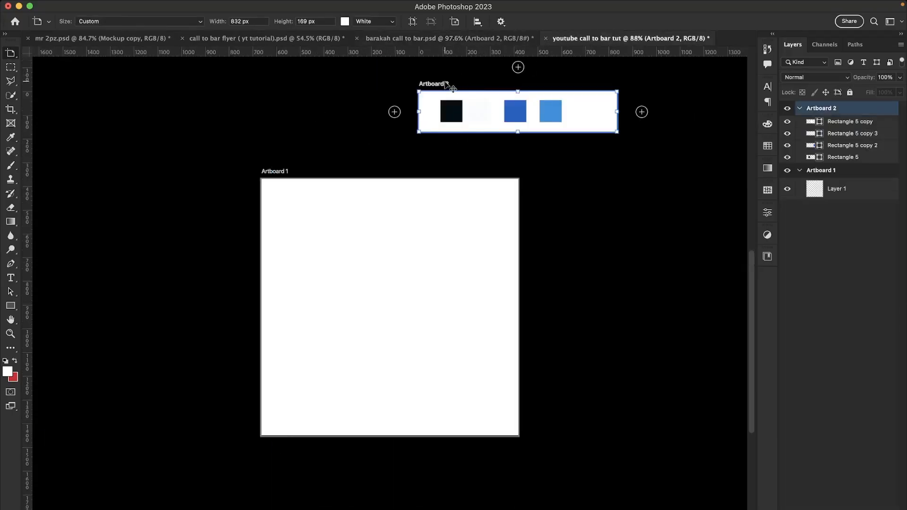
left_click_drag(444, 85, 318, 100)
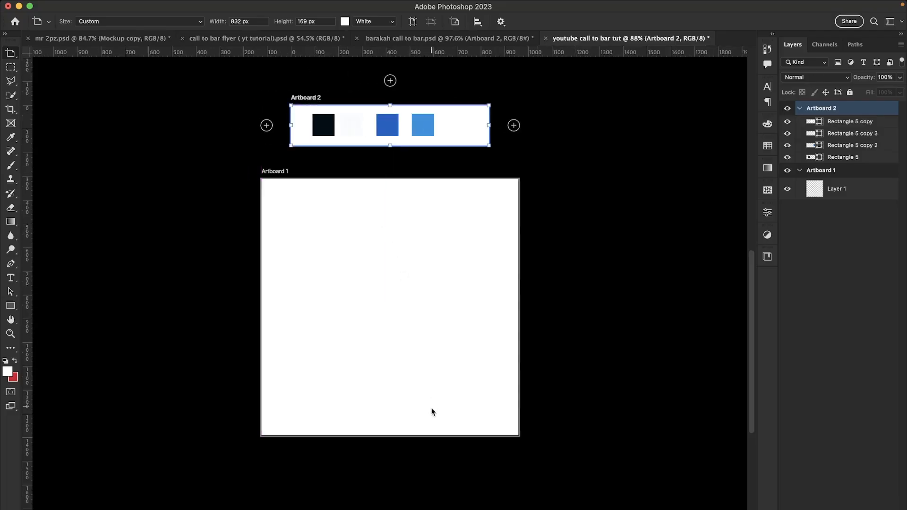
Draw a black rectangle without stroke, about 1247 by 513 px, covering the lower half of Artboard 1 and overlapping both its sides
left_click(10, 308)
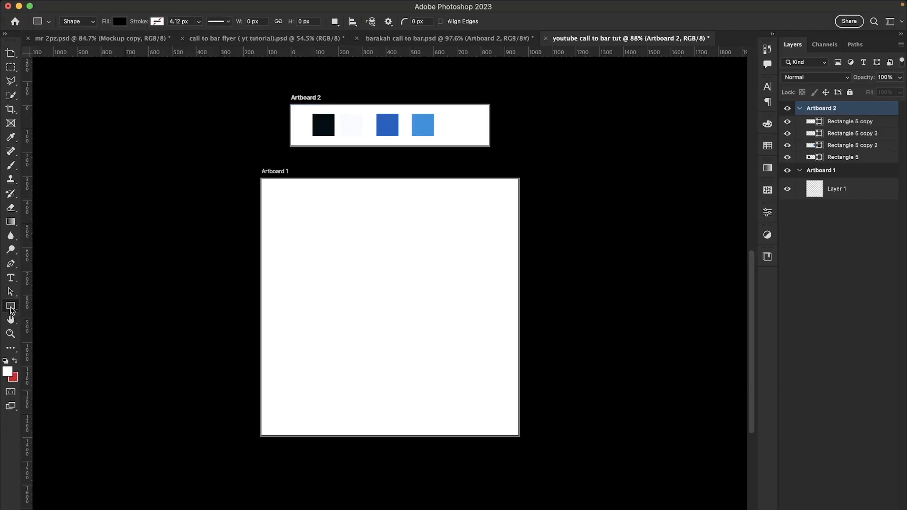
right_click(11, 310)
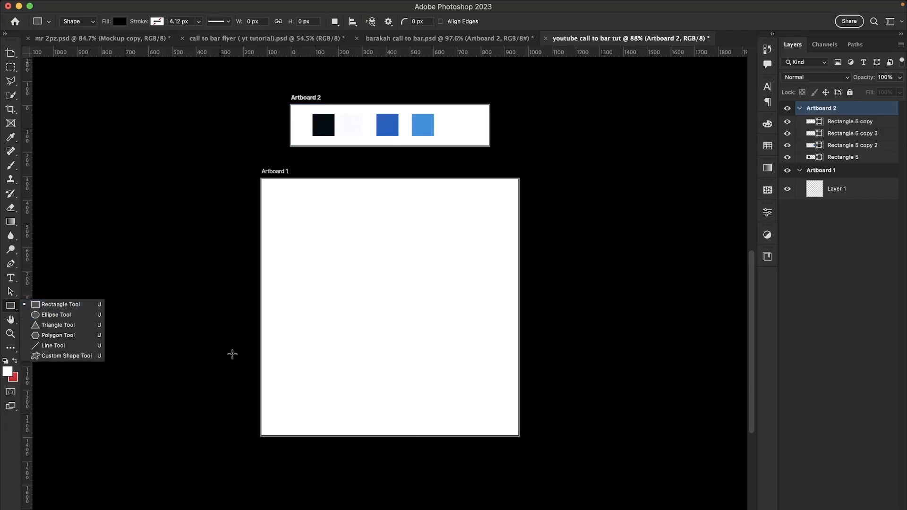
left_click_drag(250, 339, 546, 437)
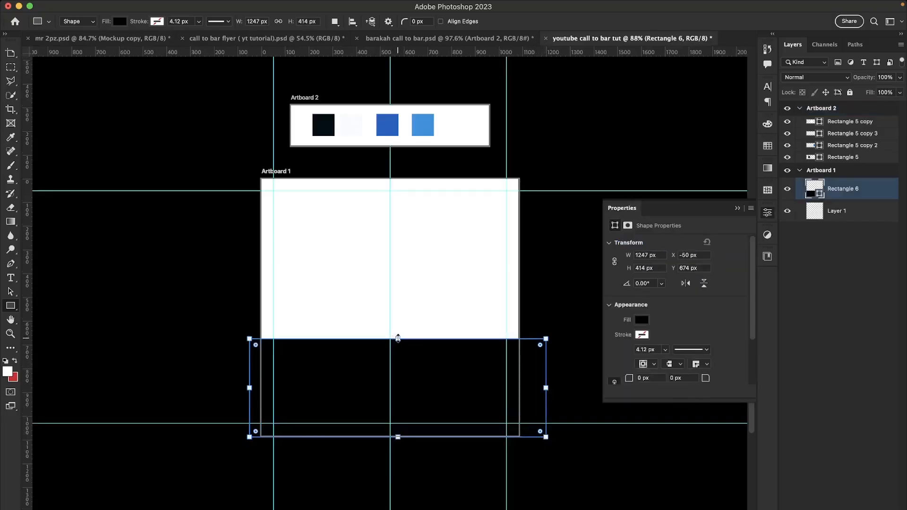
left_click_drag(398, 339, 398, 315)
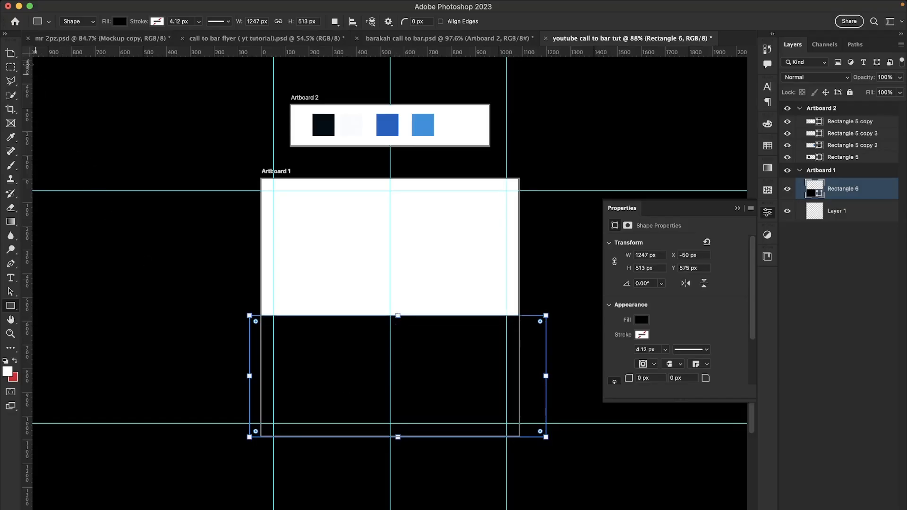
left_click(11, 51)
left_click(29, 54)
left_click(109, 158)
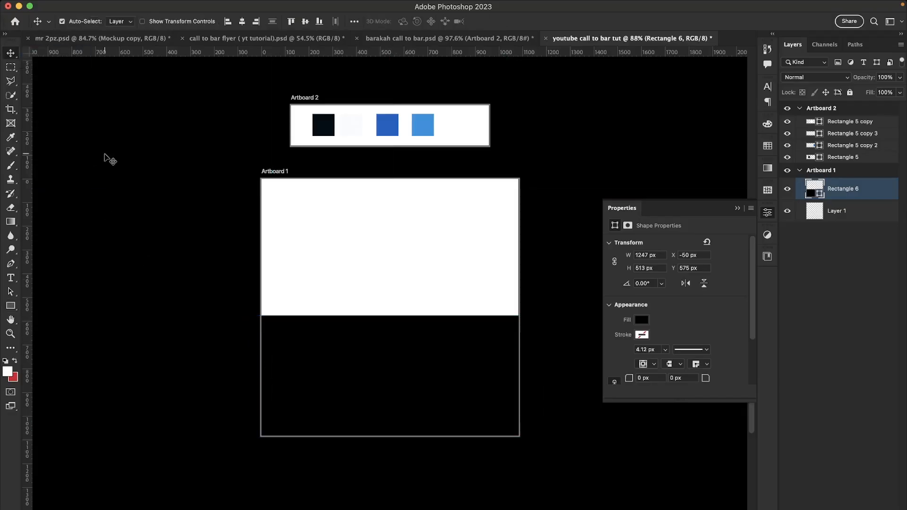
left_click(464, 367)
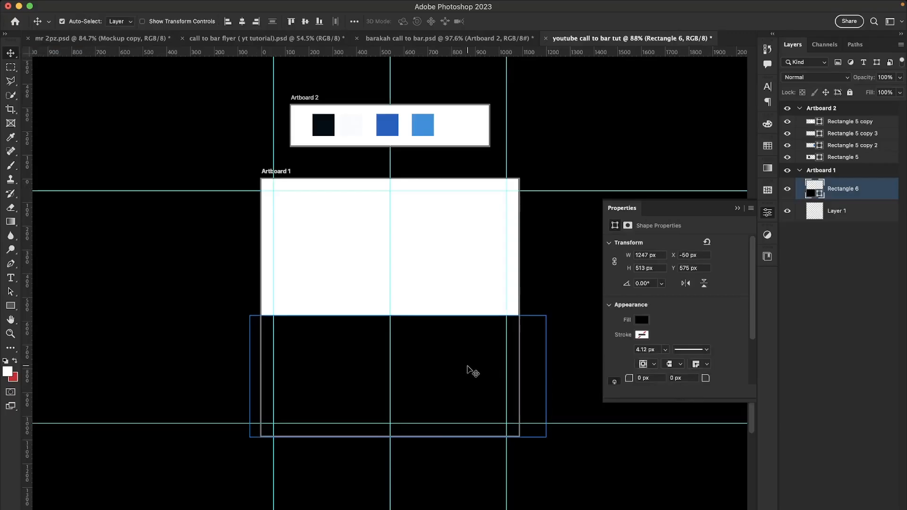
scroll(466, 366, "up", 1)
key("super+t")
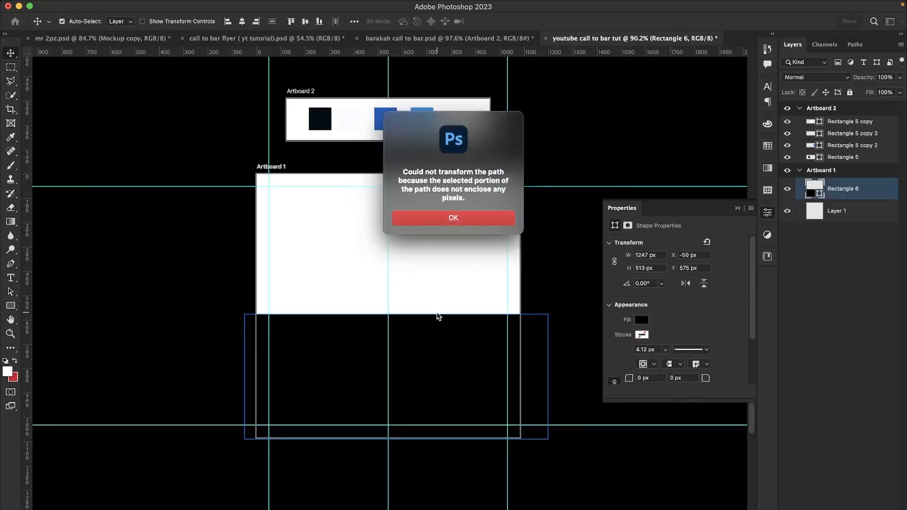
left_click(443, 217)
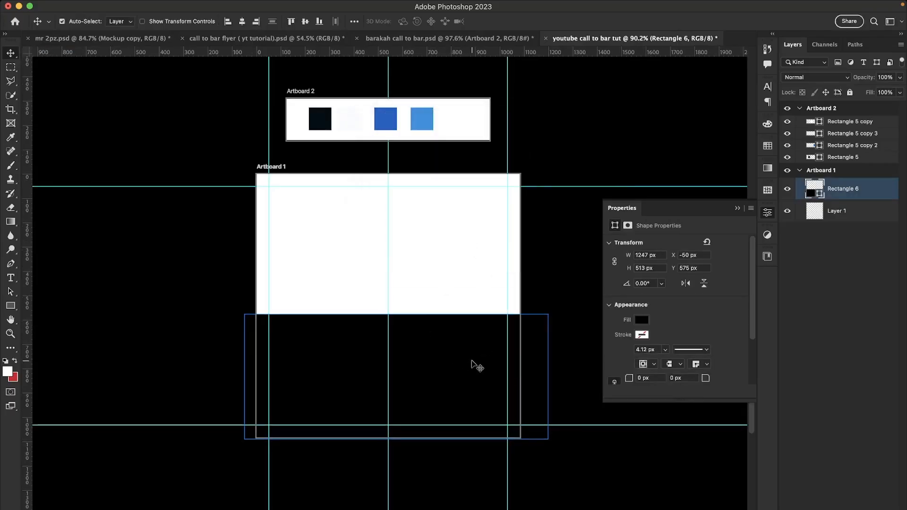
Reduce the black rectangle's height to about 97% by lowering its upper edge with Free Transform, keeping its lower edge in place
left_click(737, 209)
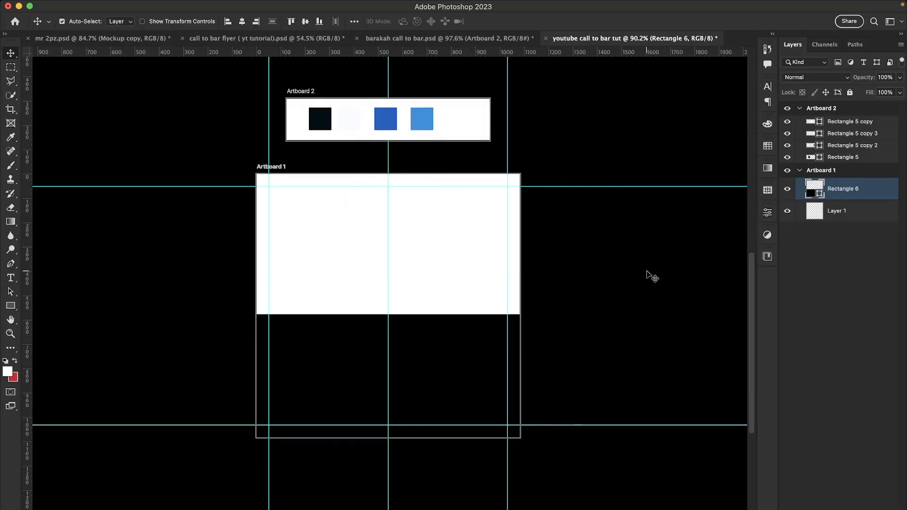
left_click(648, 269)
left_click(860, 189)
key("super+t")
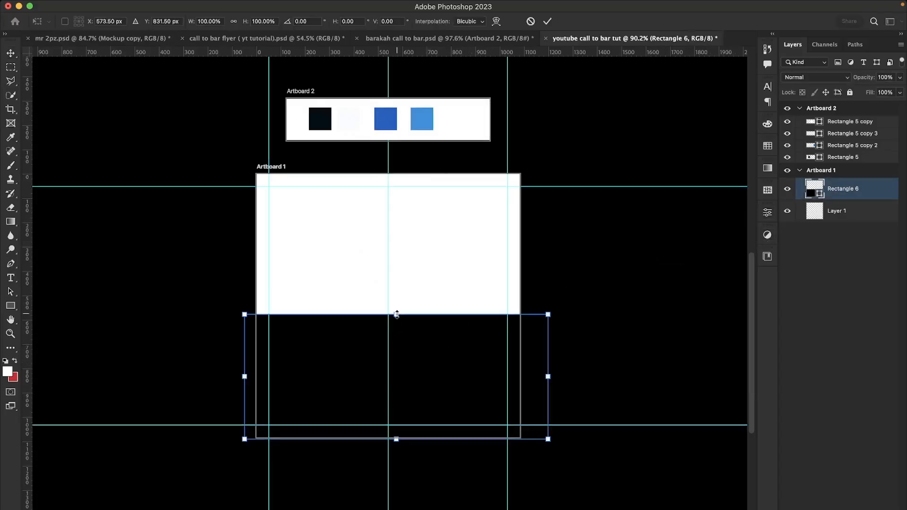
left_click_drag(397, 314, 396, 317)
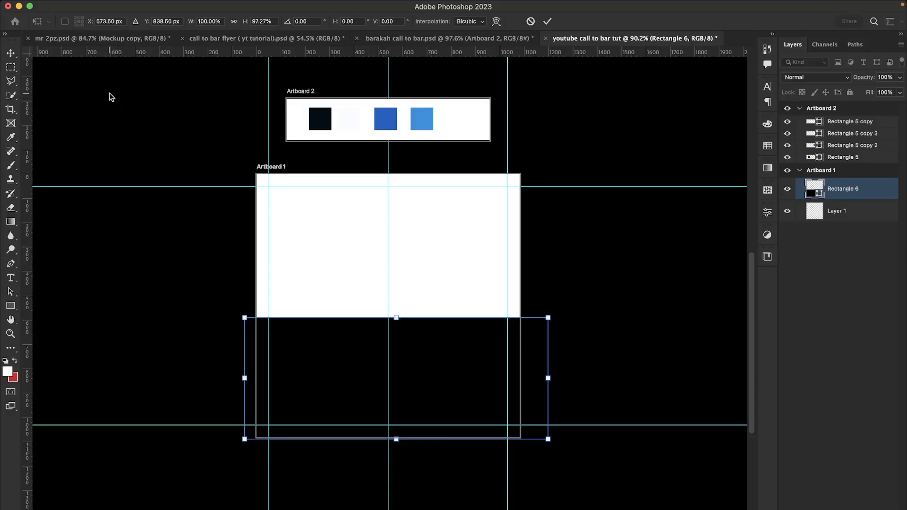
key("Return")
left_click(569, 328)
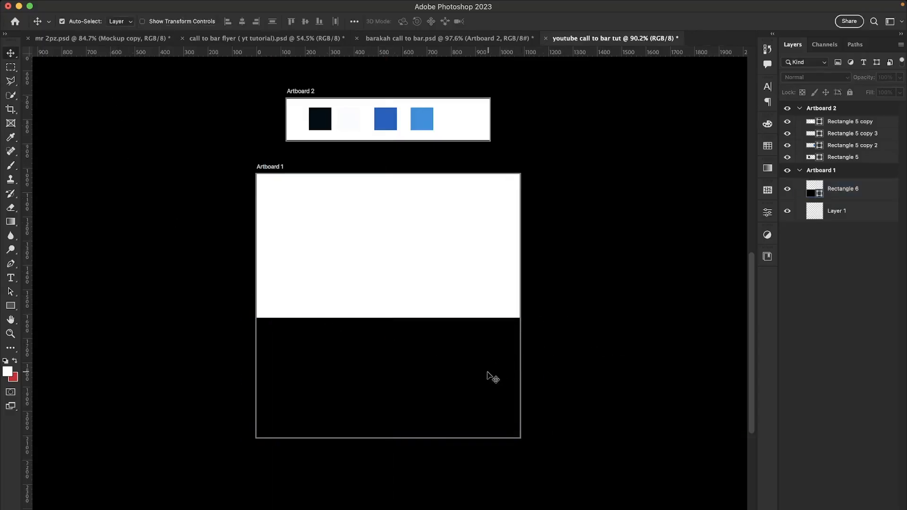
left_click(412, 383)
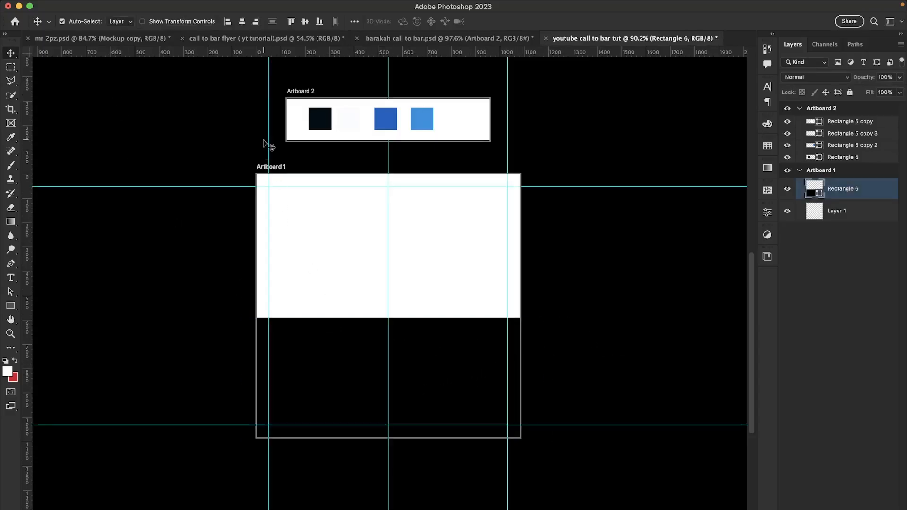
left_click(281, 167)
left_click(181, 174)
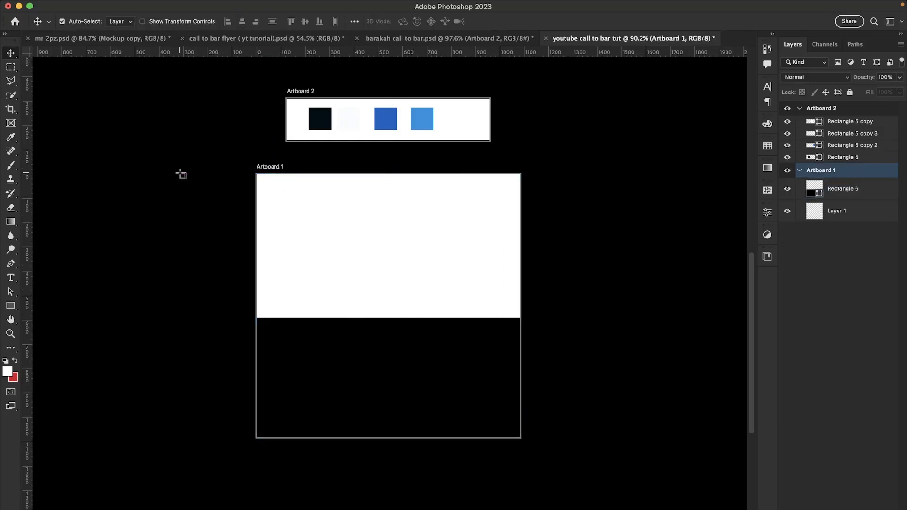
left_click_drag(181, 174, 290, 270)
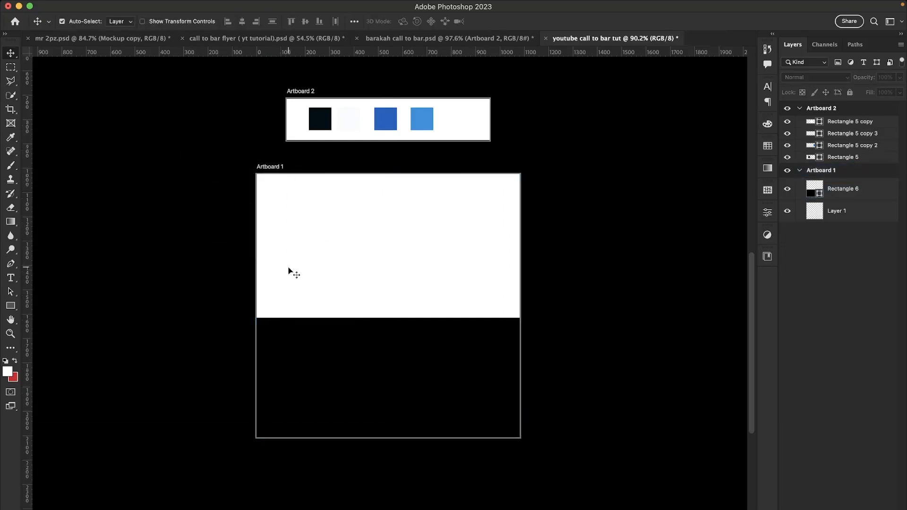
scroll(399, 374, "up", 2)
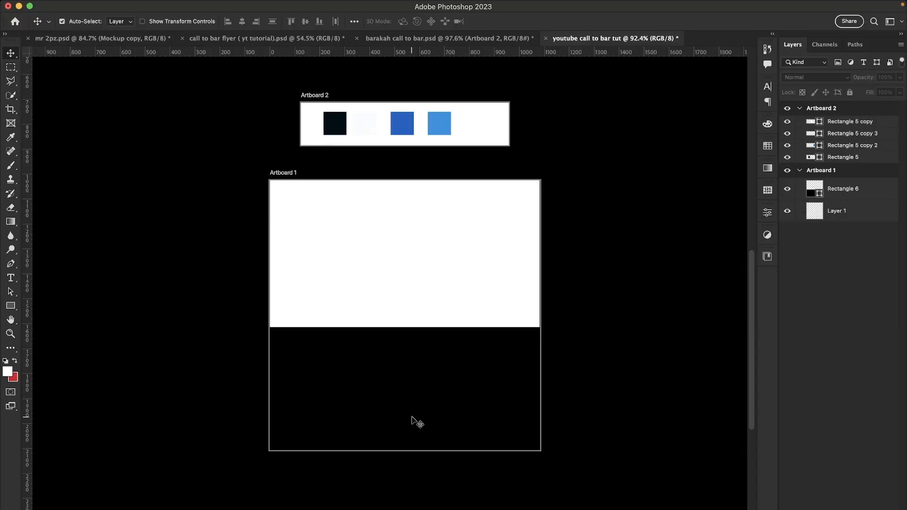
Place the photo IMG_3180 (1).jpg from the tutorial folder in Documents as an embedded image and commit it at its default size
mouse_move(187, 2)
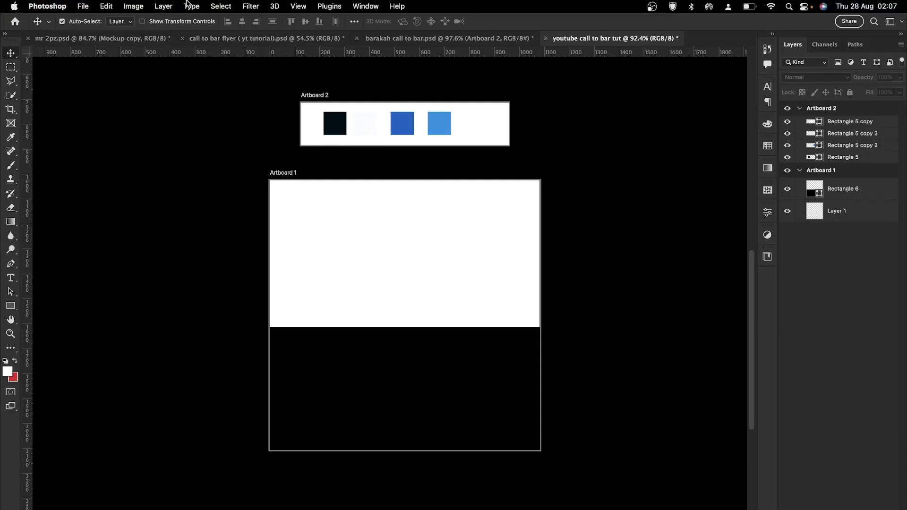
left_click(82, 6)
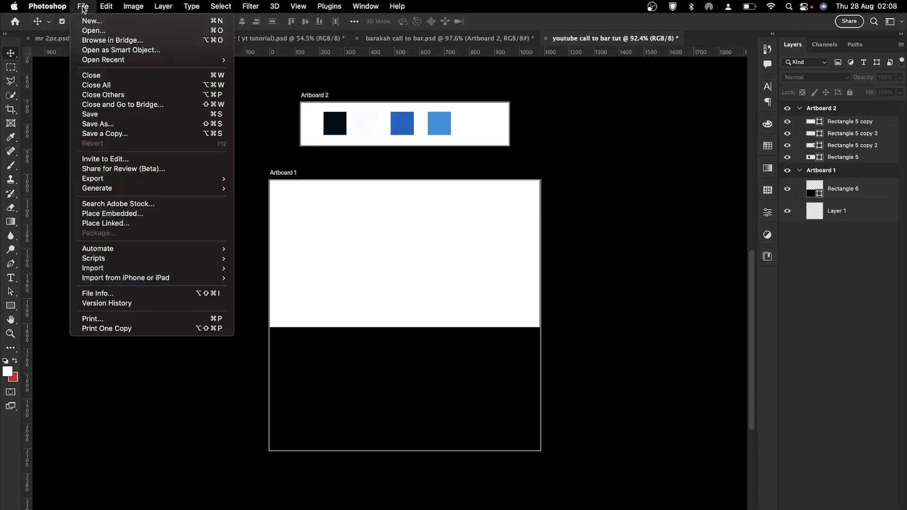
left_click(137, 214)
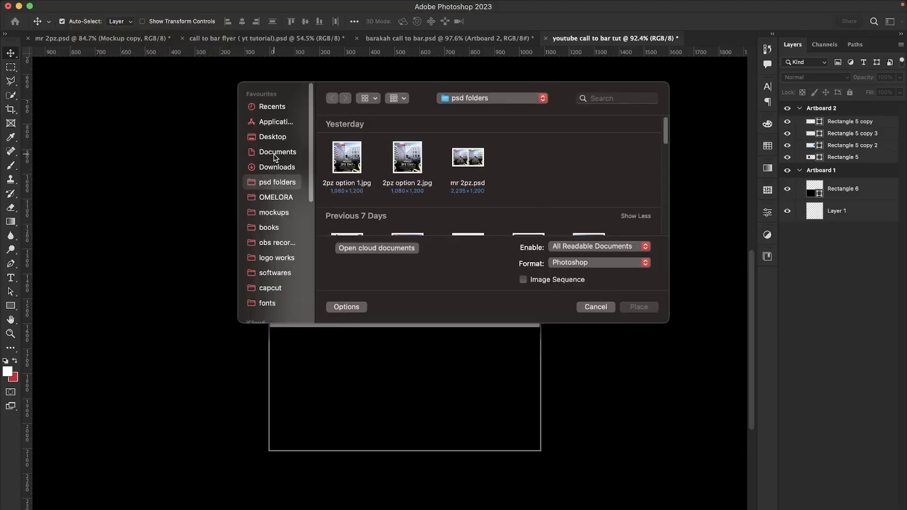
left_click(275, 153)
left_click(333, 144)
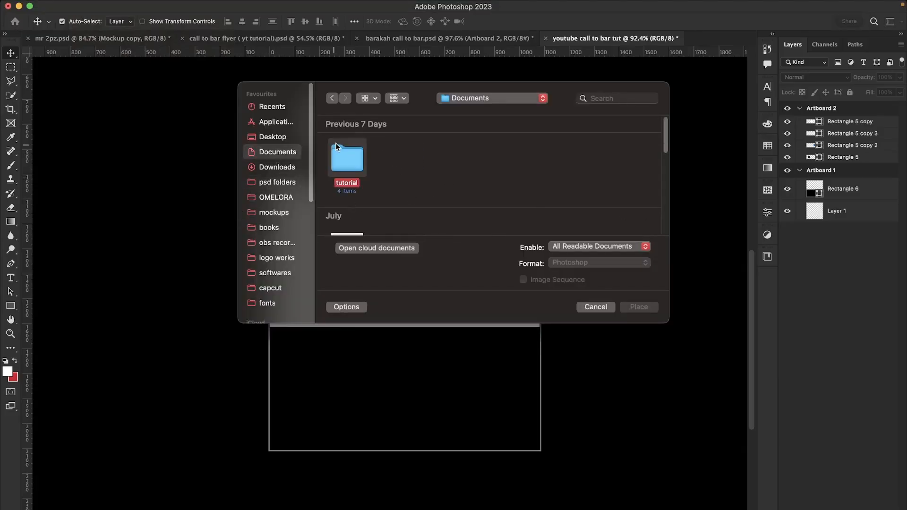
right_click(341, 146)
left_click(570, 175)
left_click(635, 308)
left_click_drag(408, 162, 452, 368)
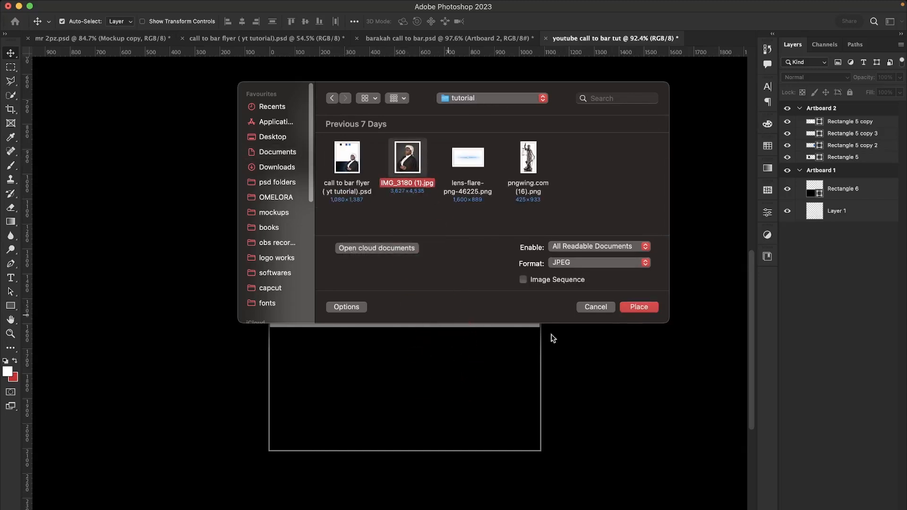
left_click(652, 307)
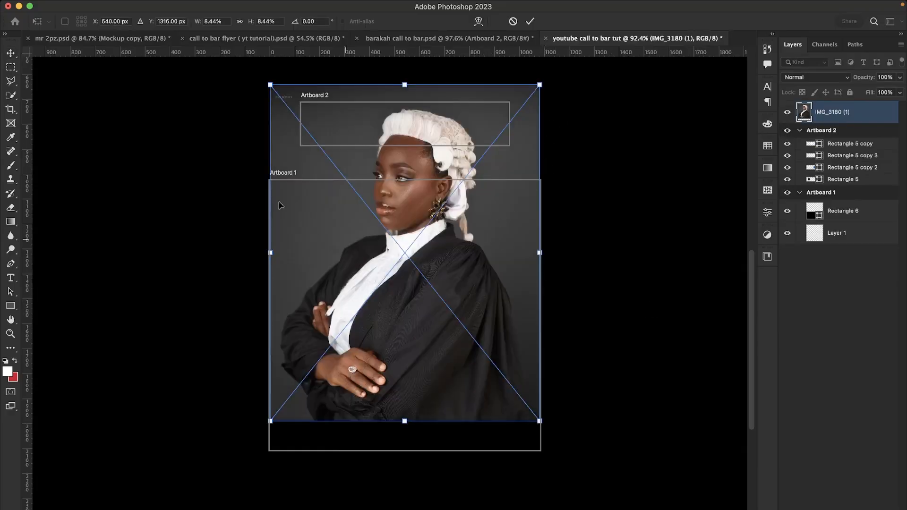
left_click(11, 54)
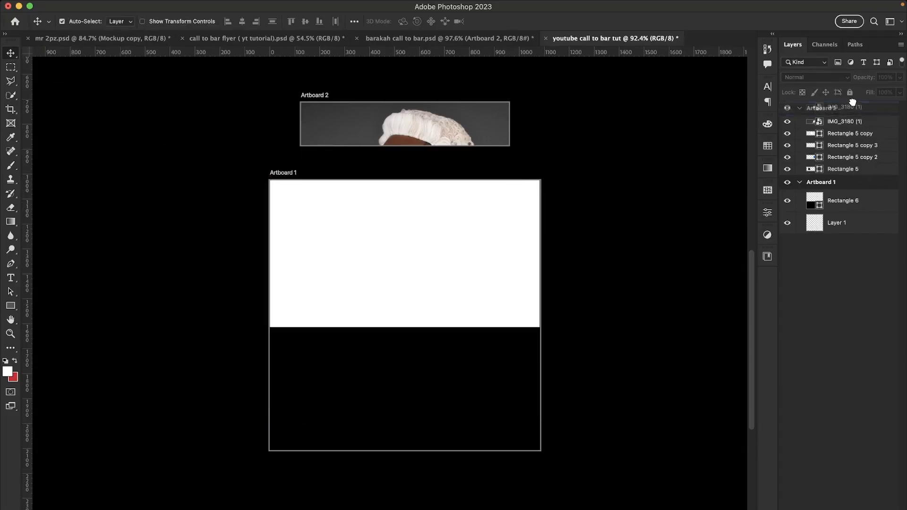
Take the IMG_3180 (1) photo out of Artboard 2 and park it on the empty canvas left of Artboard 1
left_click(850, 121)
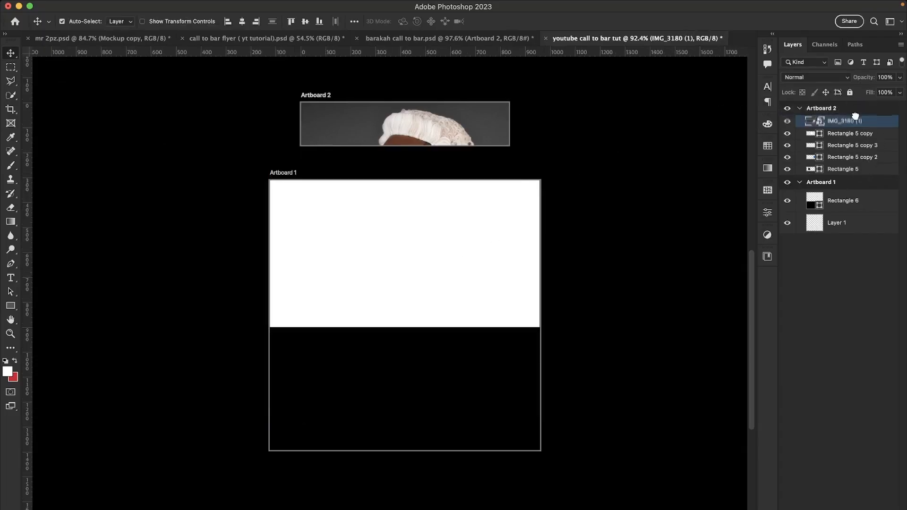
left_click_drag(860, 122, 856, 194)
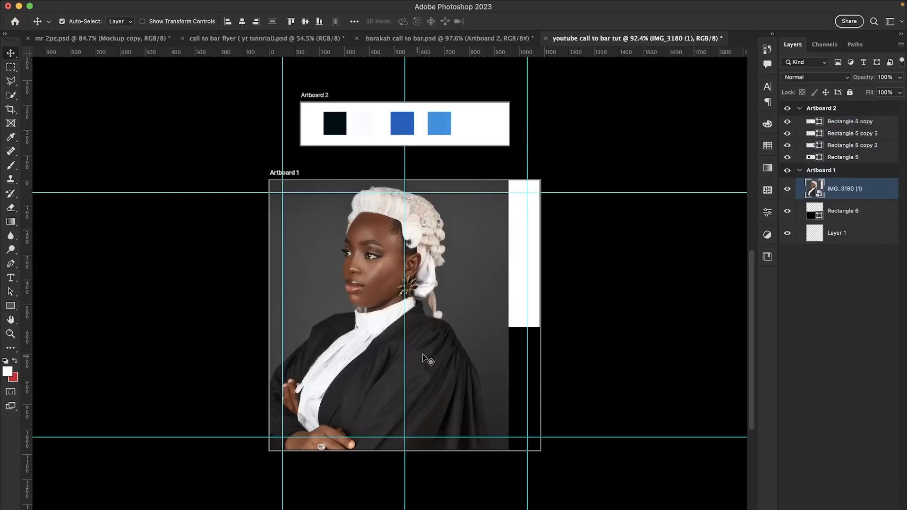
left_click_drag(431, 356, 158, 323)
scroll(433, 361, "down", 4)
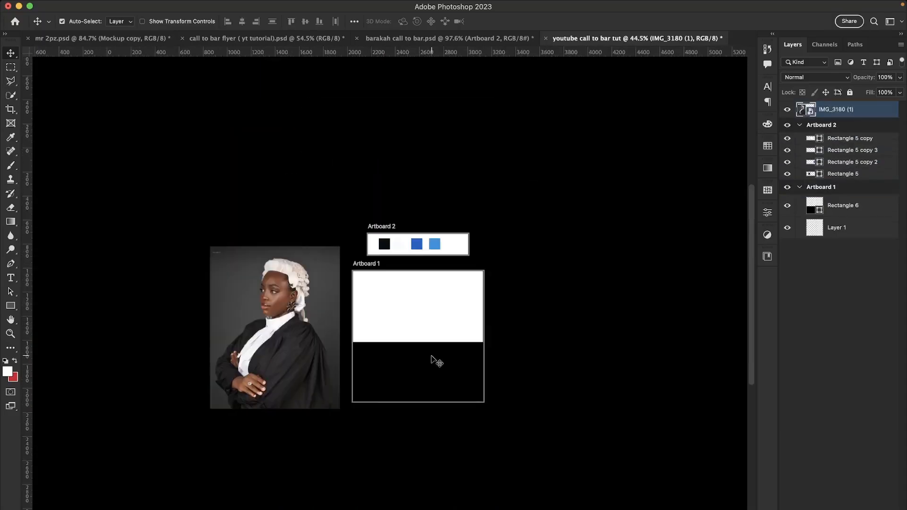
mouse_move(303, 347)
left_mouse_down()
mouse_move(293, 351)
mouse_move(273, 318)
mouse_move(285, 340)
mouse_move(300, 340)
left_mouse_up()
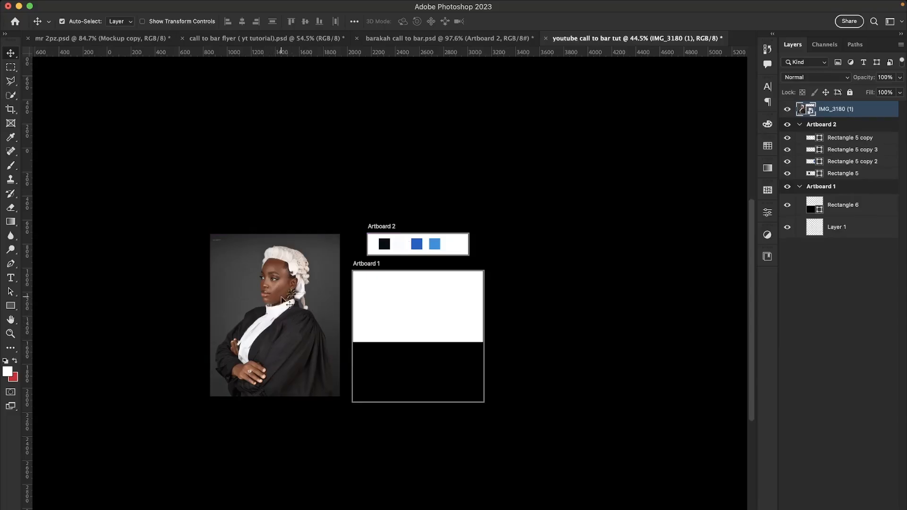
Recolor the black rectangle on Artboard 1 by sampling the dark navy swatch from the palette on Artboard 2
scroll(298, 307, "up", 1)
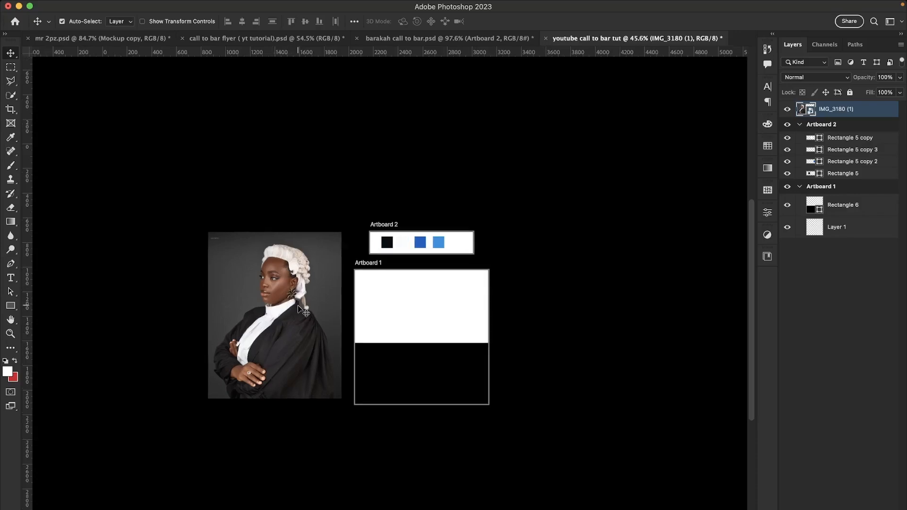
scroll(298, 306, "up", 2)
left_click(461, 378)
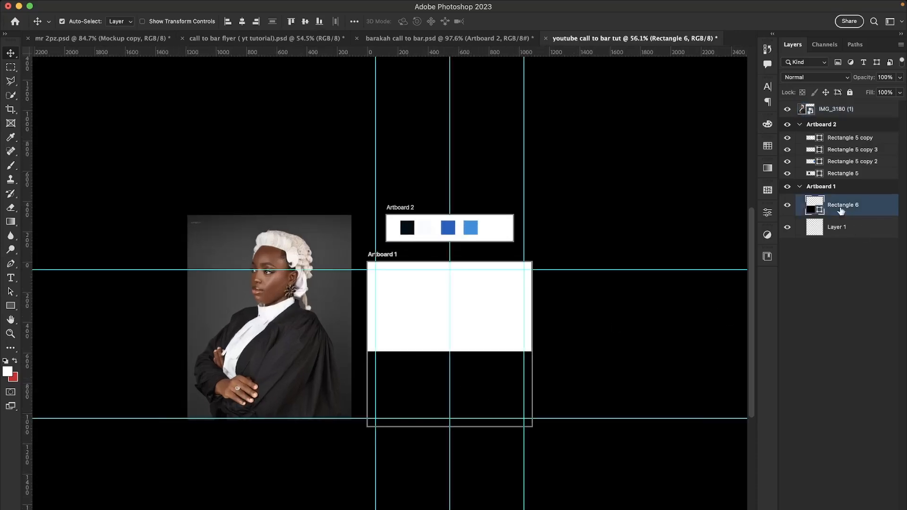
double_click(814, 204)
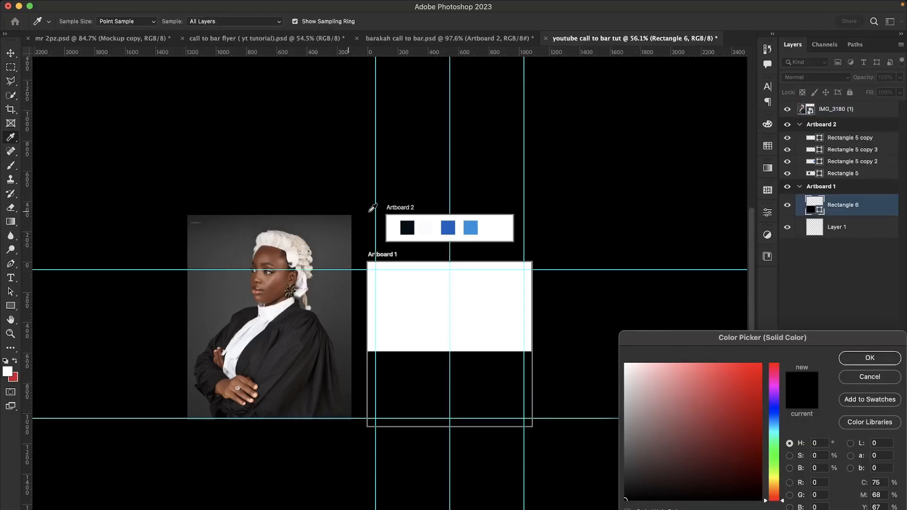
left_click(414, 229)
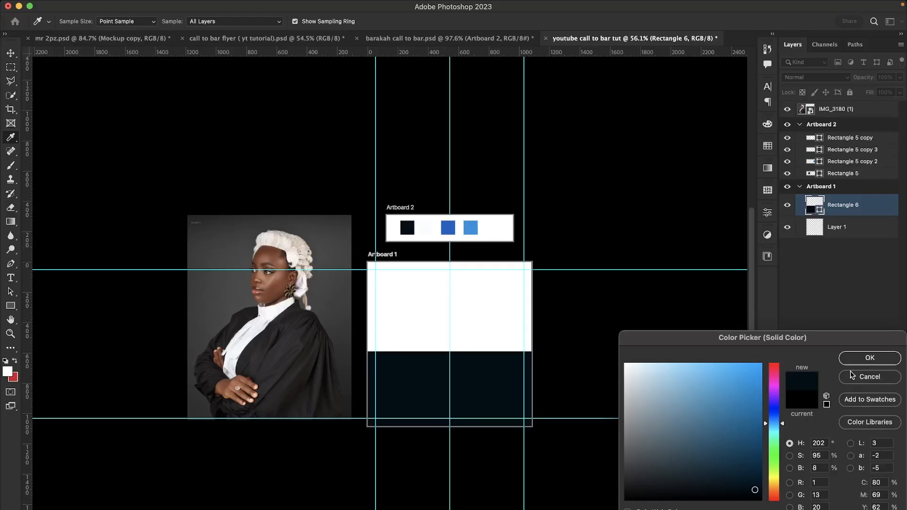
left_click(850, 361)
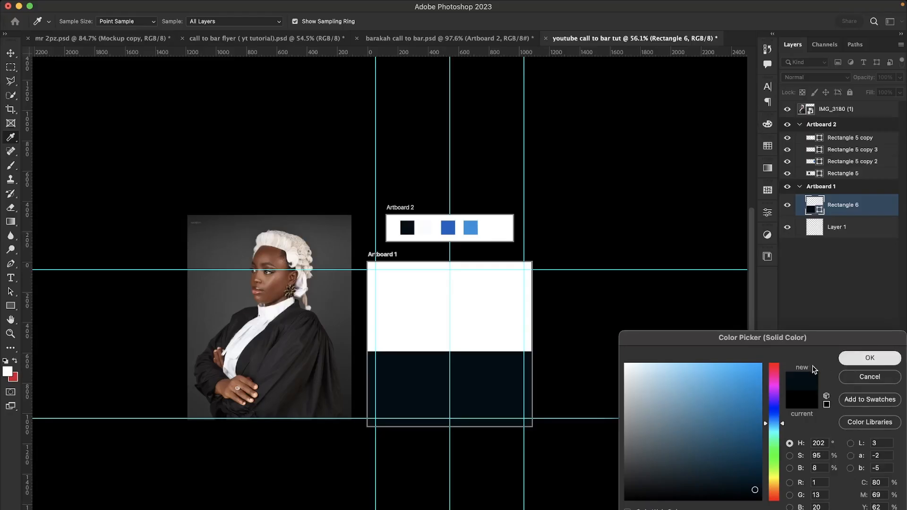
left_click(691, 354)
Move the photo onto Artboard 1, scale it proportionally to about 5.52%, and position it in the artboard's lower right, slightly overlapping its right edge
left_click_drag(218, 315, 404, 322)
key("super+t")
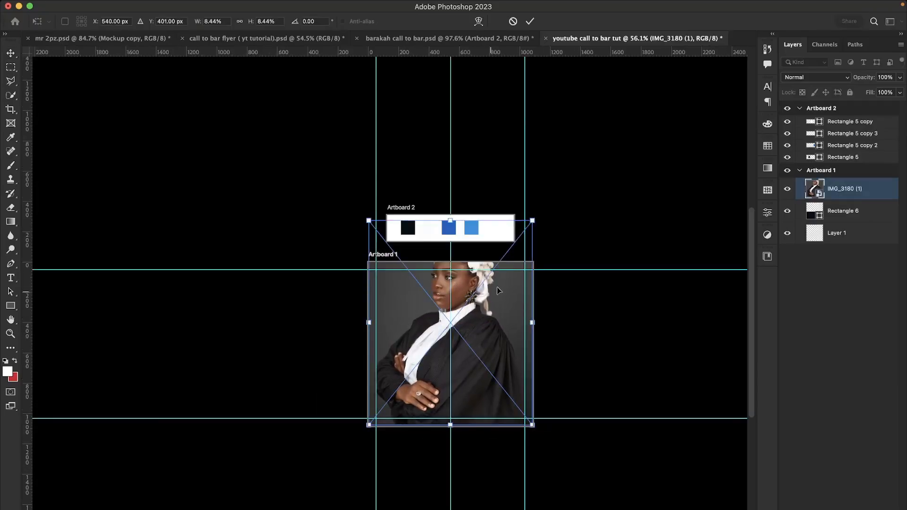
left_click_drag(533, 220, 475, 291)
scroll(470, 323, "up", 4)
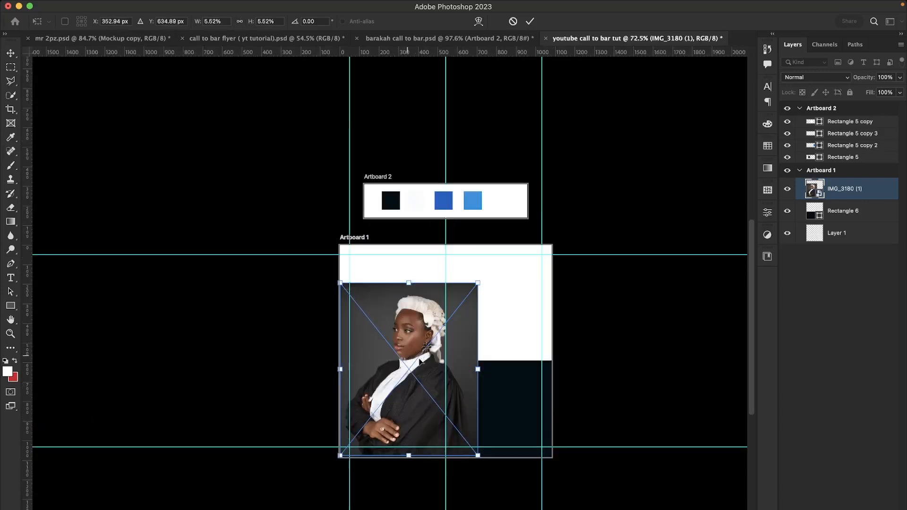
left_click_drag(420, 361, 486, 359)
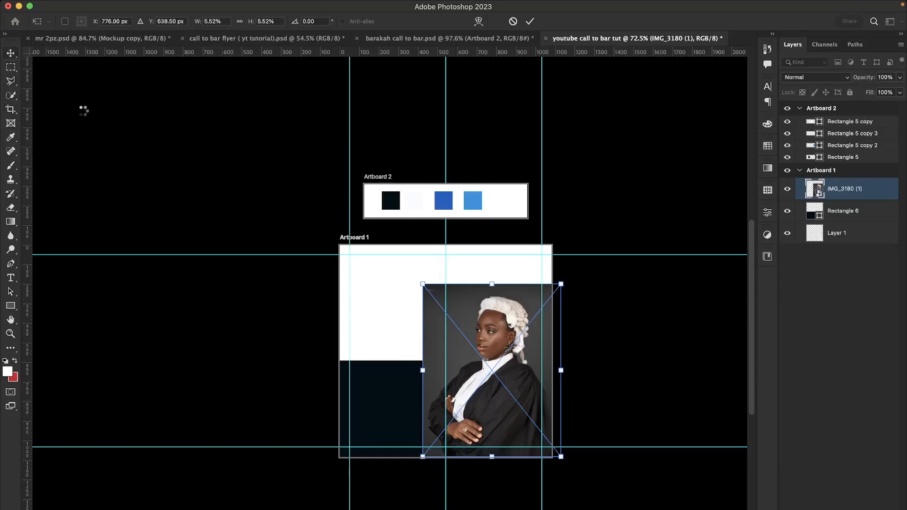
left_click(81, 112)
scroll(515, 382, "up", 4)
left_click_drag(517, 388, 509, 377)
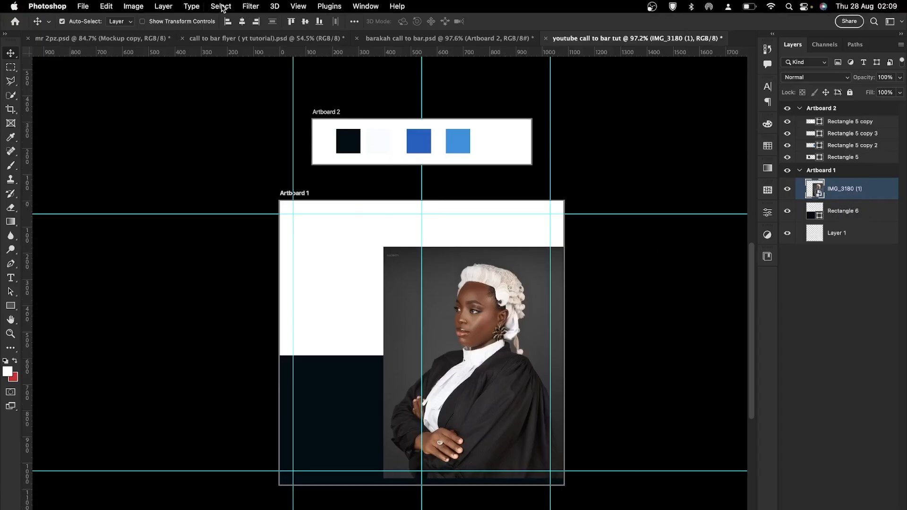
Select the robed woman in the IMG_3180 (1) photo automatically with the Select Subject command
left_click(221, 6)
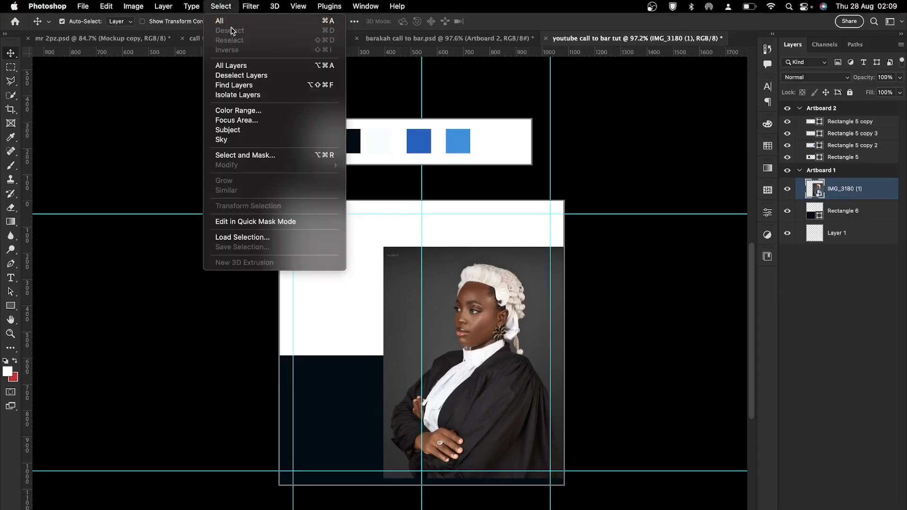
left_click(242, 130)
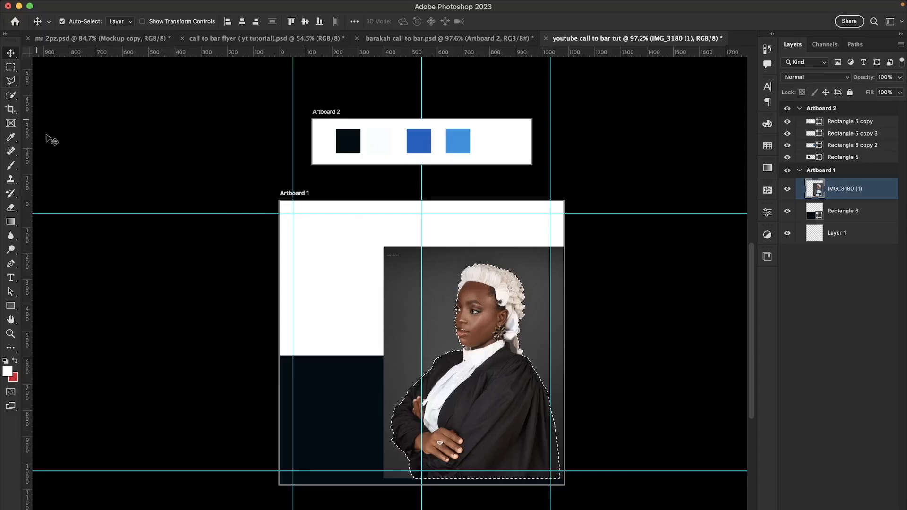
scroll(565, 463, "up", 3)
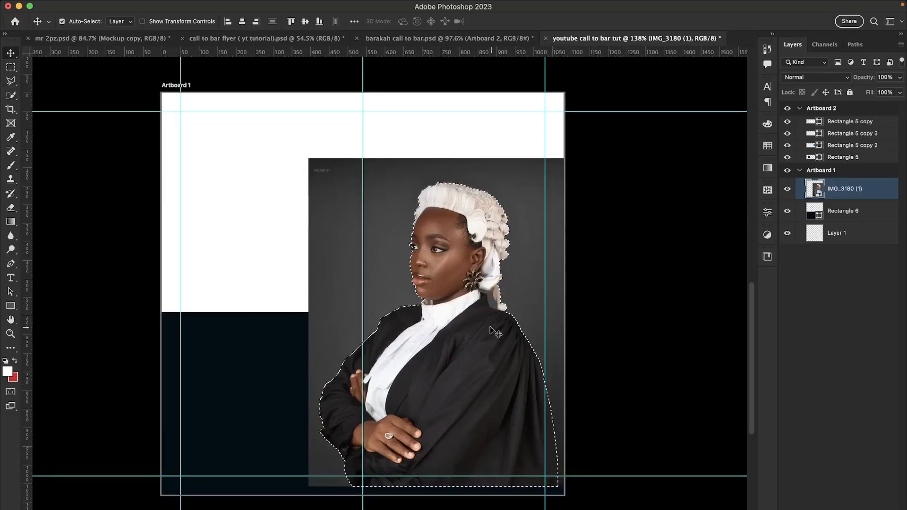
scroll(473, 310, "up", 3)
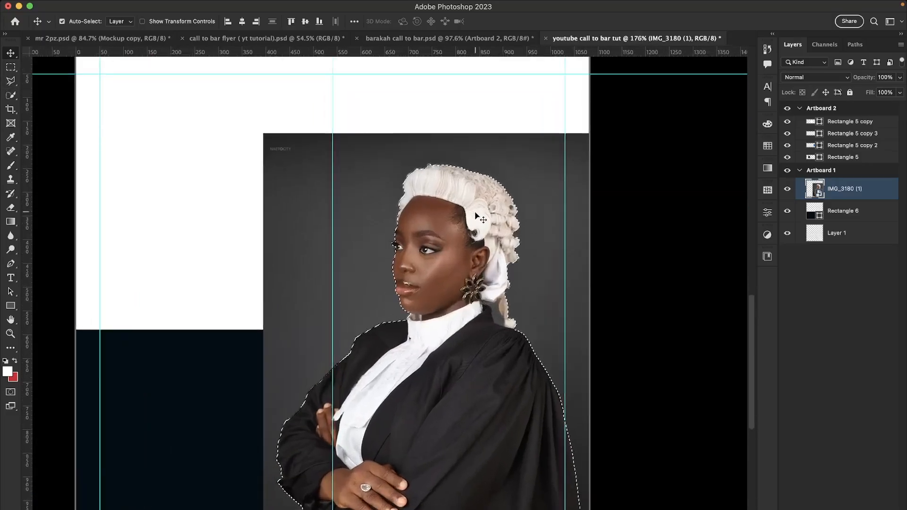
Subtract the grey background gap between the robe collar and the wig's hanging tail from the selection with the Polygonal Lasso
scroll(476, 215, "up", 3)
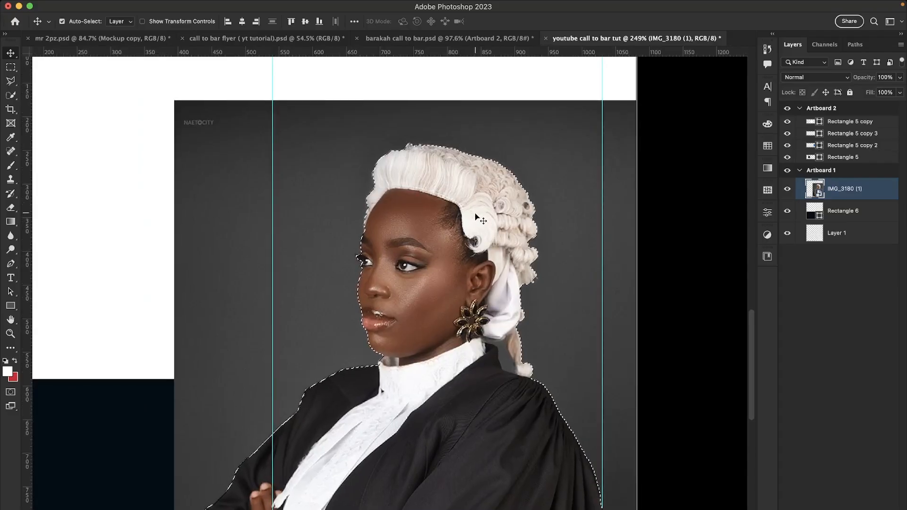
scroll(476, 216, "up", 1)
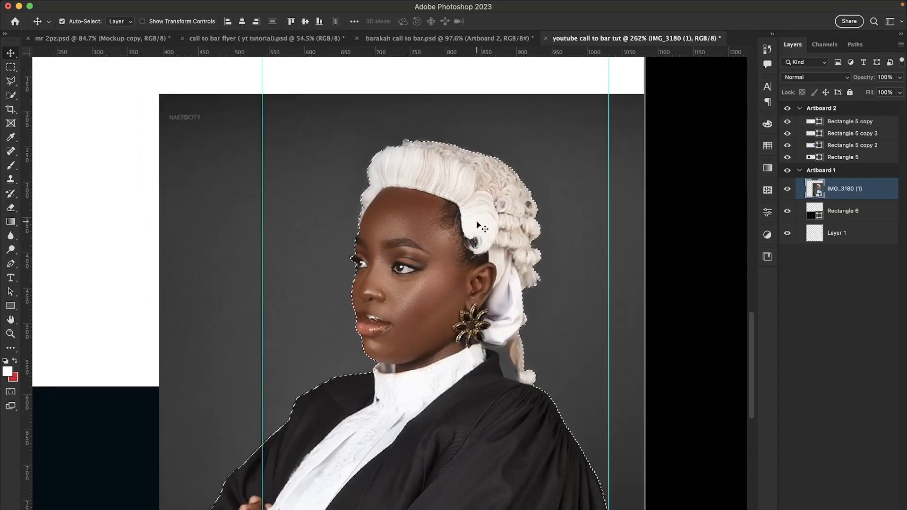
scroll(573, 365, "up", 10)
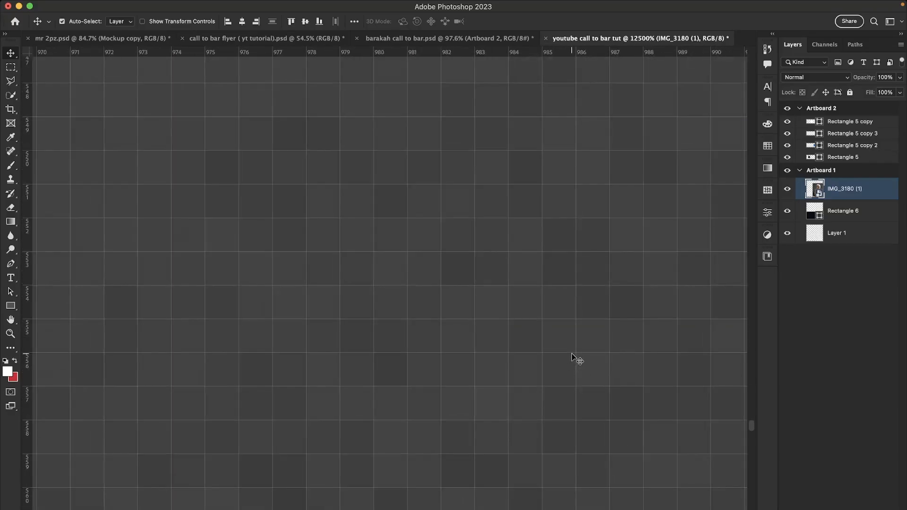
scroll(576, 360, "down", 10)
scroll(567, 364, "up", 5)
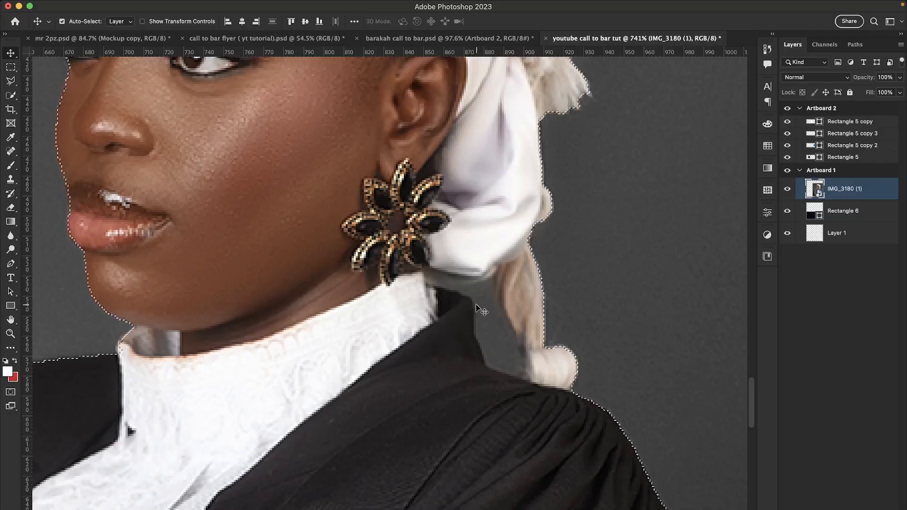
left_click(12, 82)
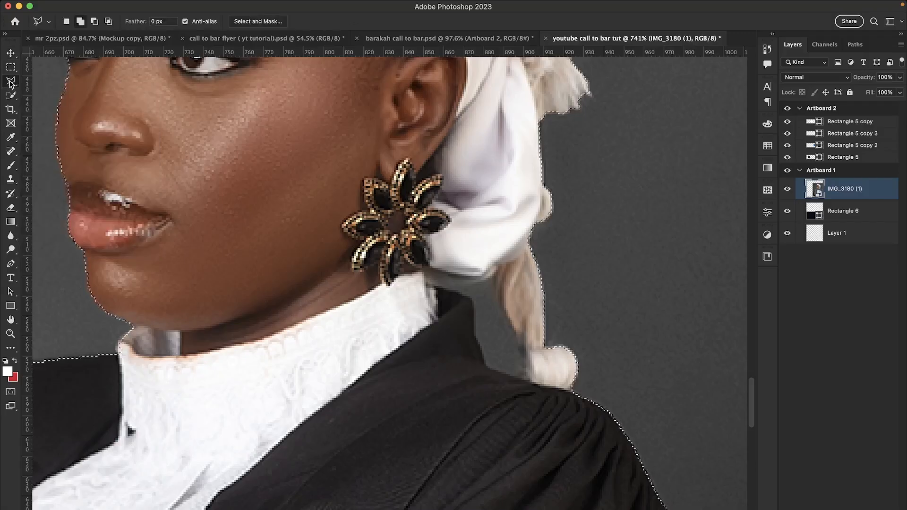
left_click(95, 22)
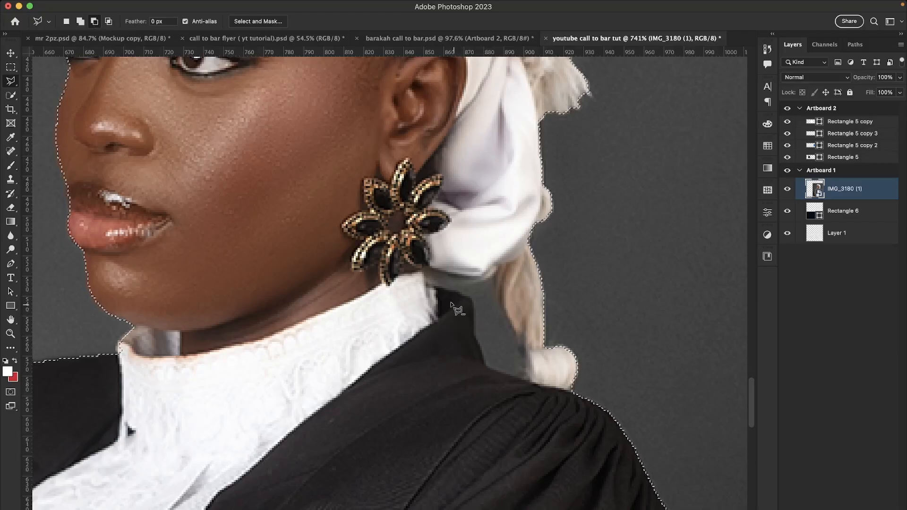
left_click(426, 282)
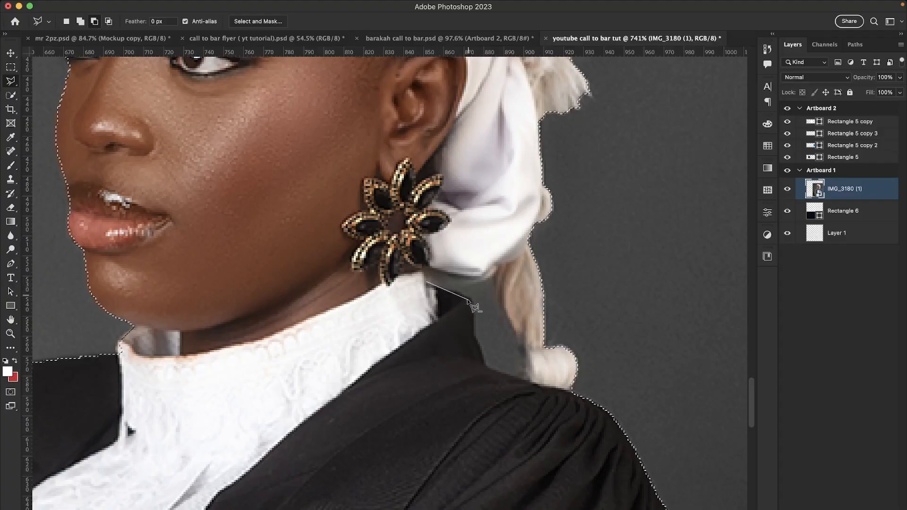
left_click(467, 296)
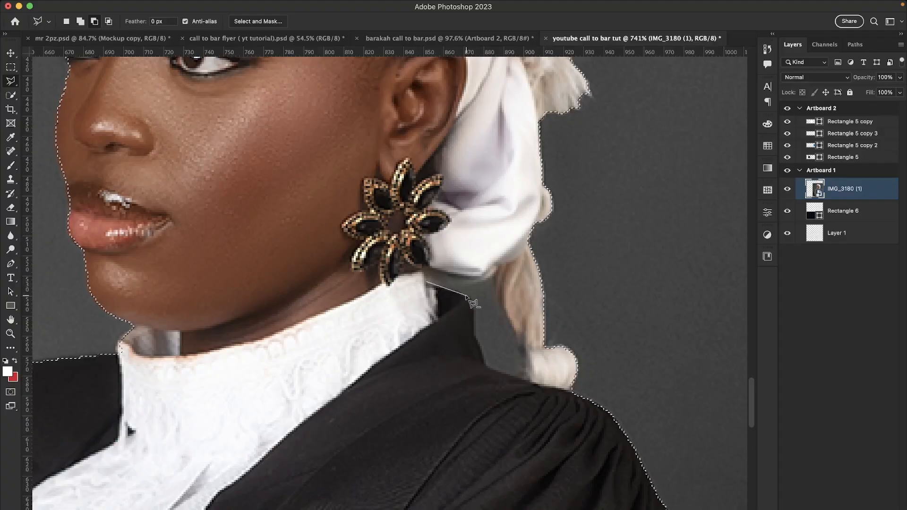
left_click(473, 334)
left_click(485, 366)
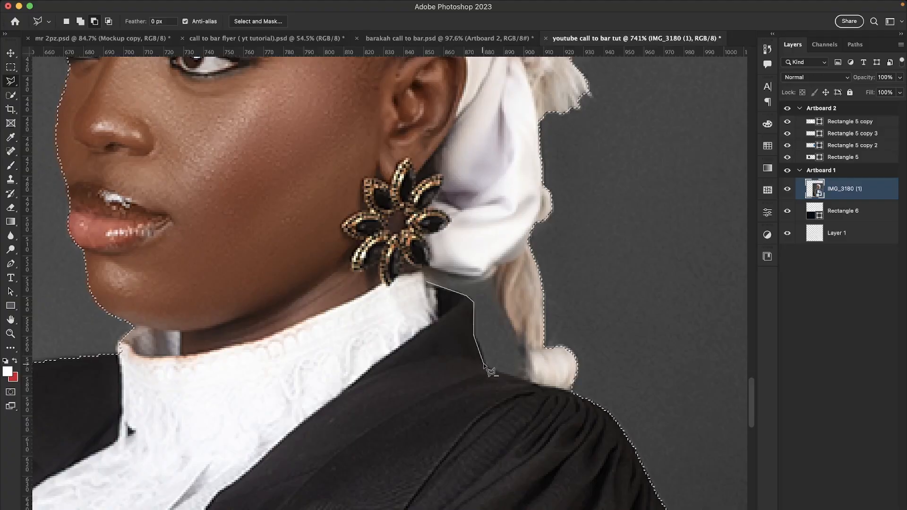
left_click(532, 378)
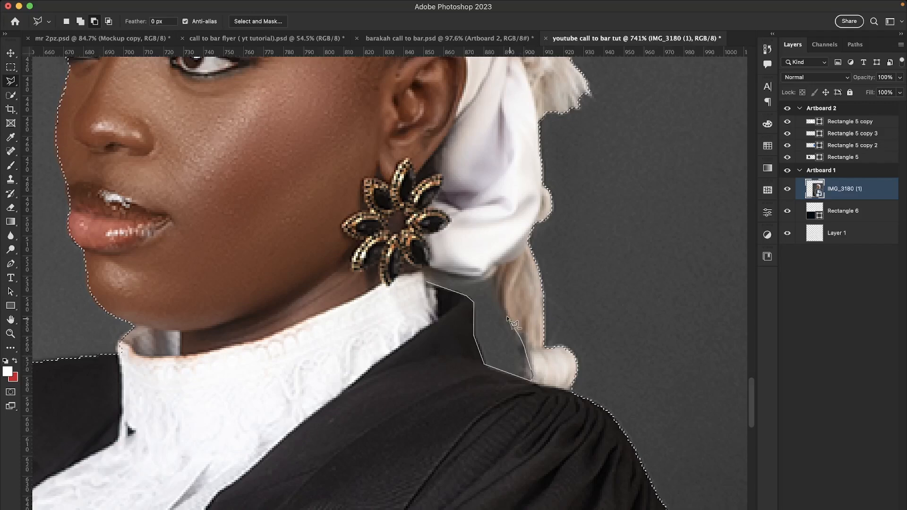
left_click(494, 267)
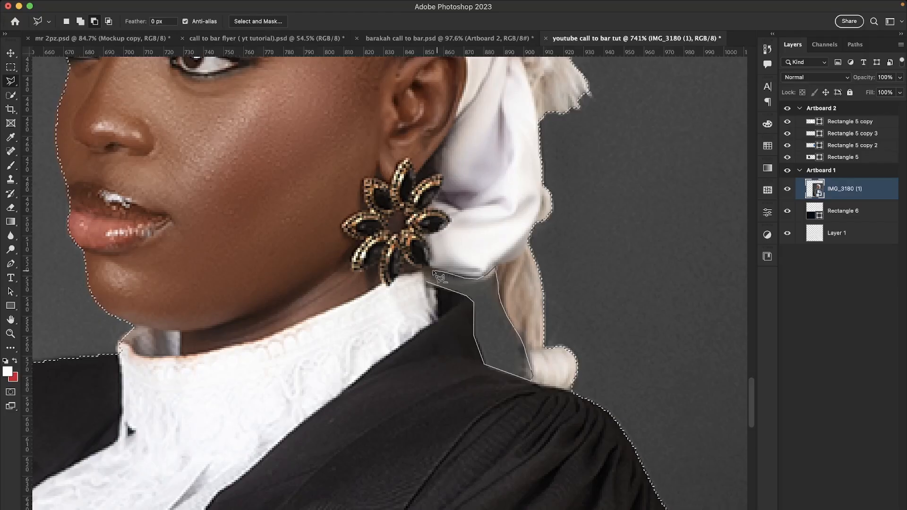
left_click(431, 285)
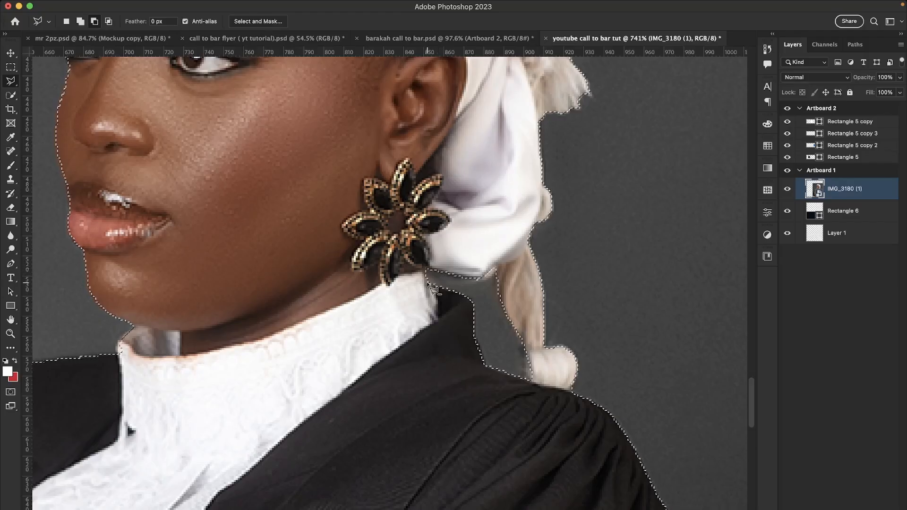
Mask the IMG_3180 (1) photo to the selected woman and convert the masked layer to a smart object
scroll(491, 376, "down", 2)
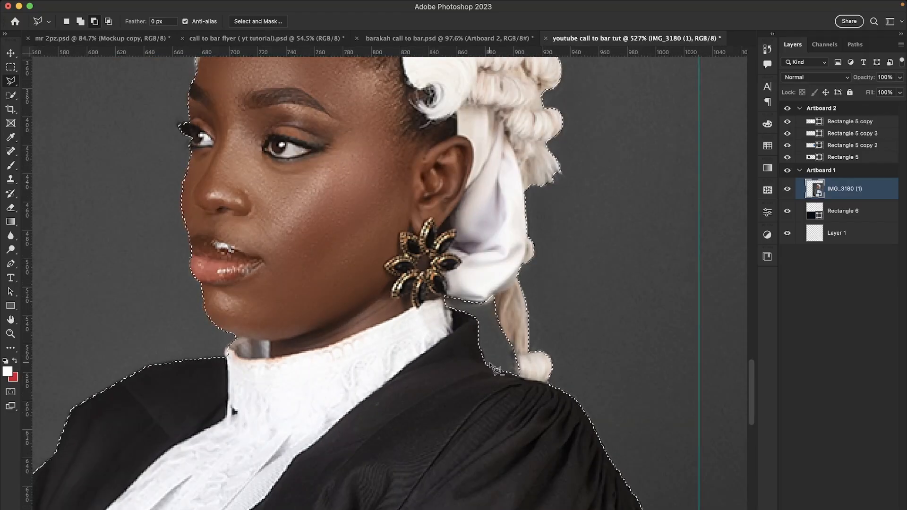
scroll(495, 372, "down", 10)
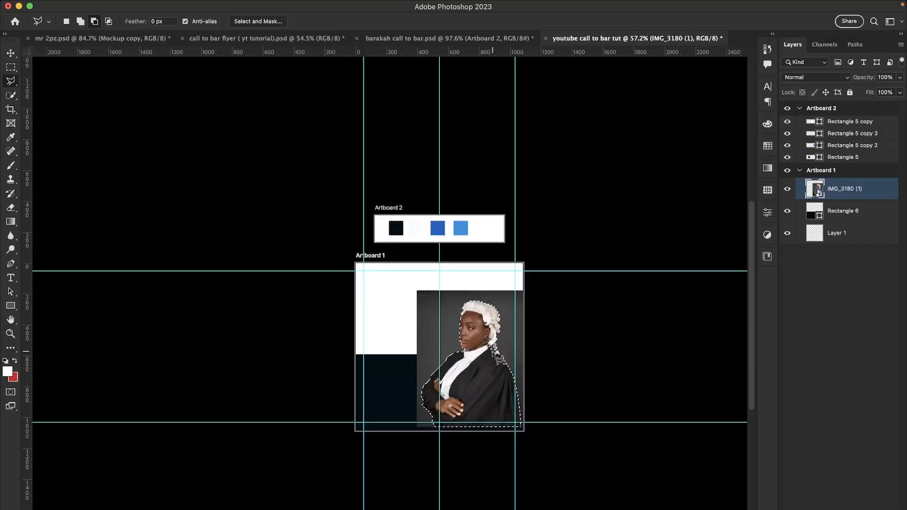
scroll(497, 358, "up", 1)
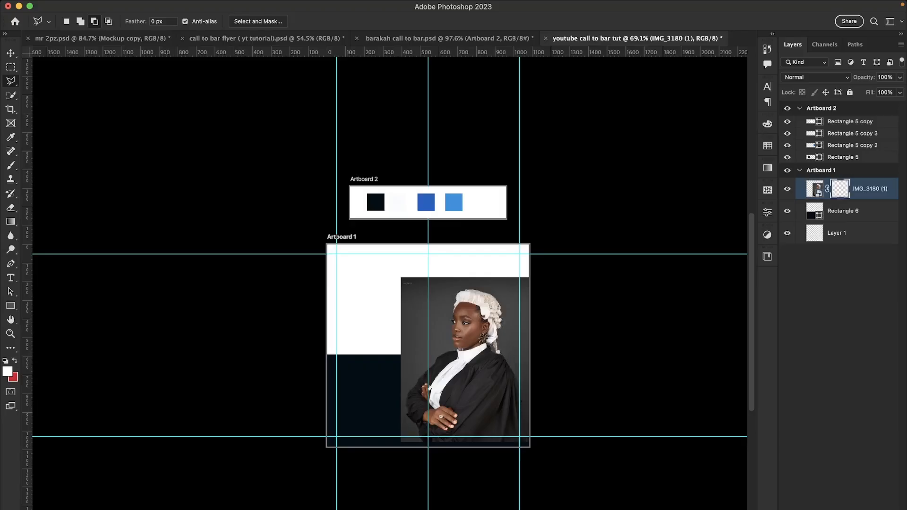
scroll(490, 312, "up", 1)
scroll(495, 319, "up", 5)
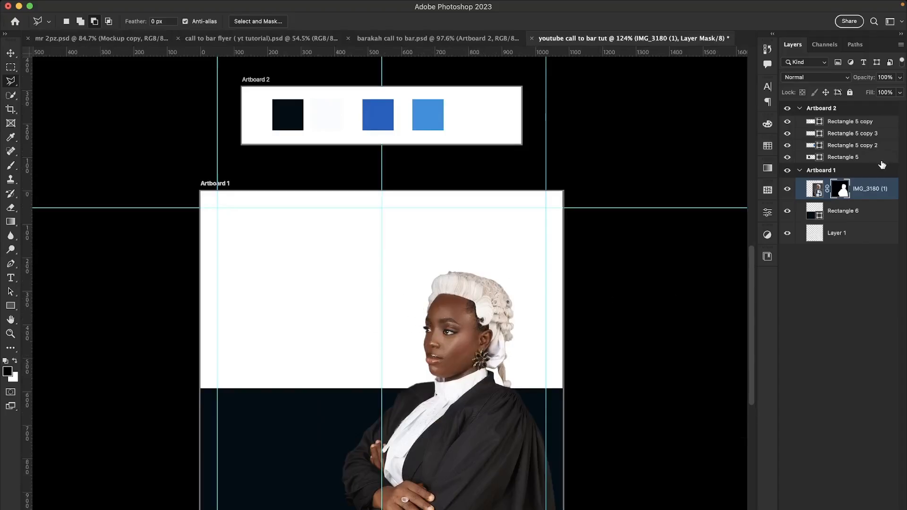
right_click(886, 198)
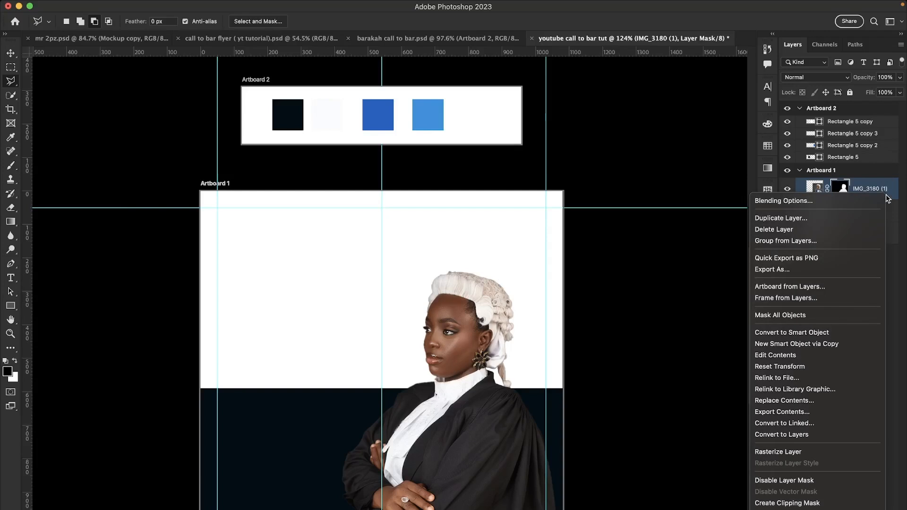
left_click(846, 332)
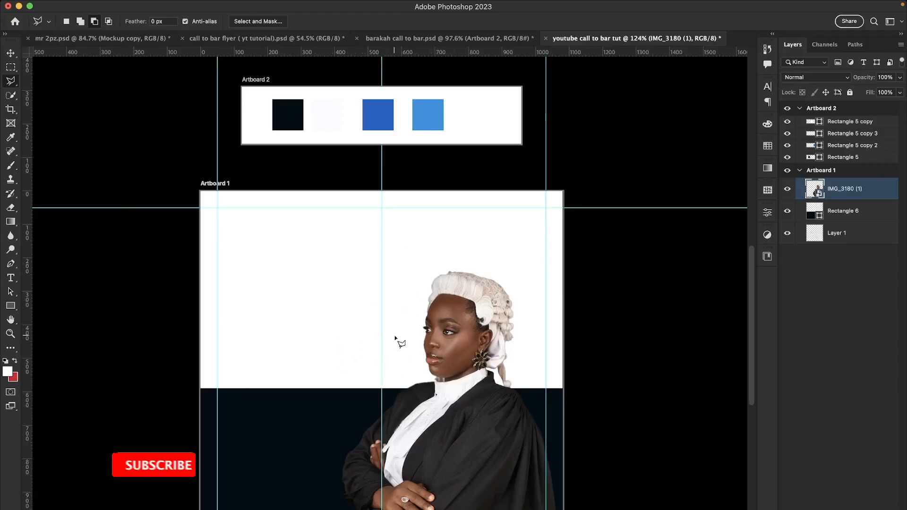
Examine the cut-out portrait against the white and navy blocks on Artboard 1 with nothing selected
left_click(11, 56)
key("super+semicolon")
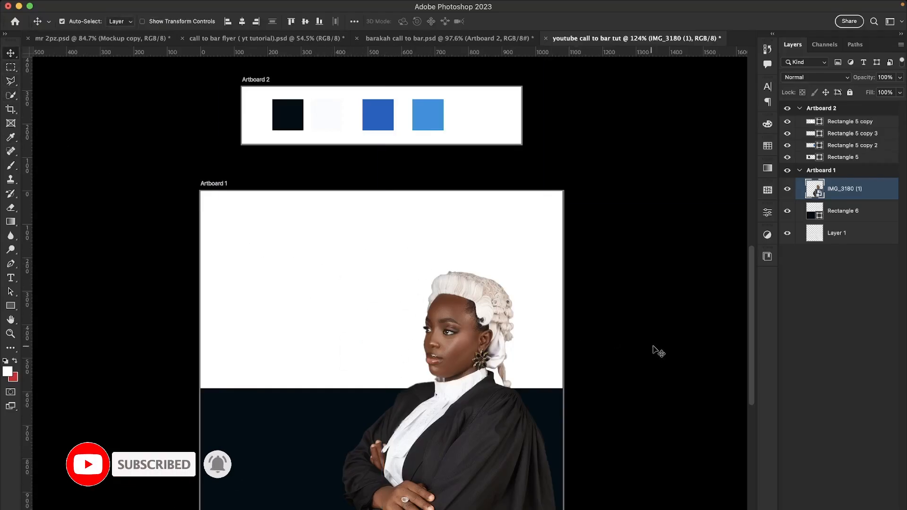
left_click(659, 351)
scroll(493, 454, "up", 4)
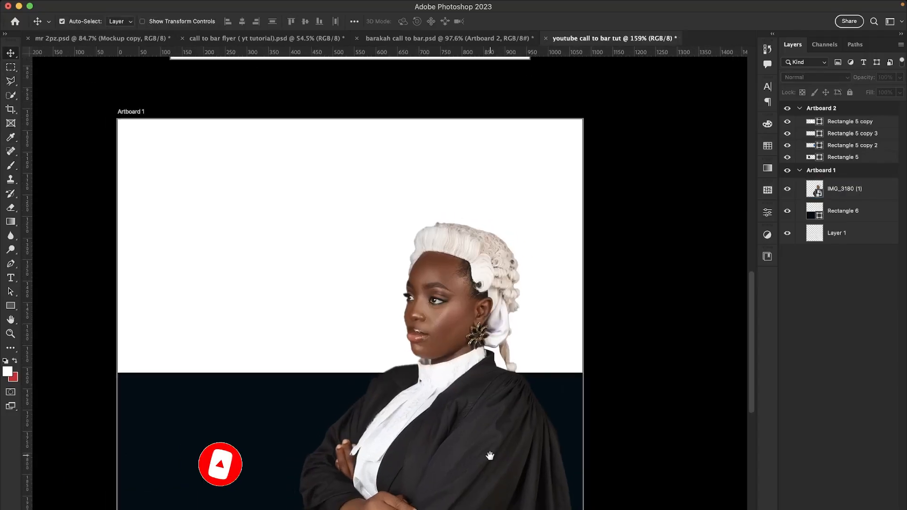
scroll(482, 471, "down", 1)
left_click_drag(478, 466, 491, 384)
scroll(492, 382, "up", 1)
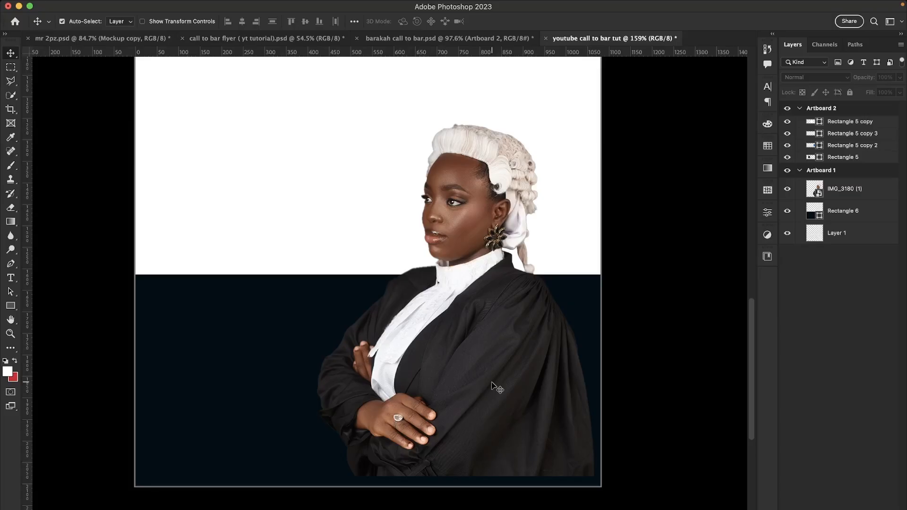
scroll(492, 383, "down", 2)
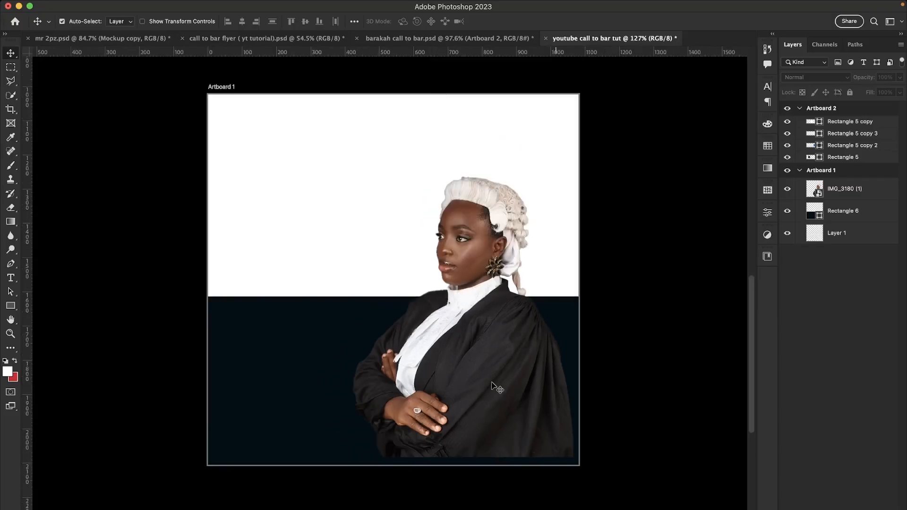
left_click_drag(491, 383, 496, 443)
Scale the cut-out portrait proportionally to about 104.34% and shift it slightly right on Artboard 1
left_click(487, 436)
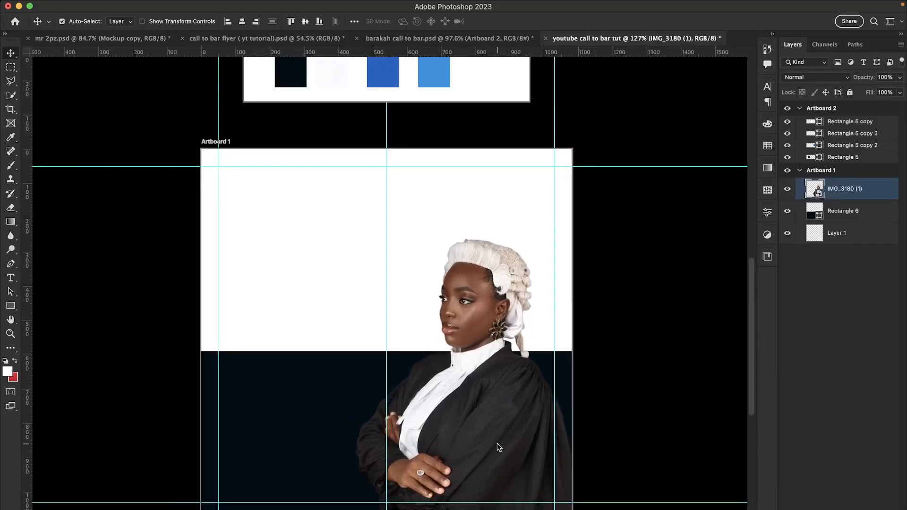
key("super+t")
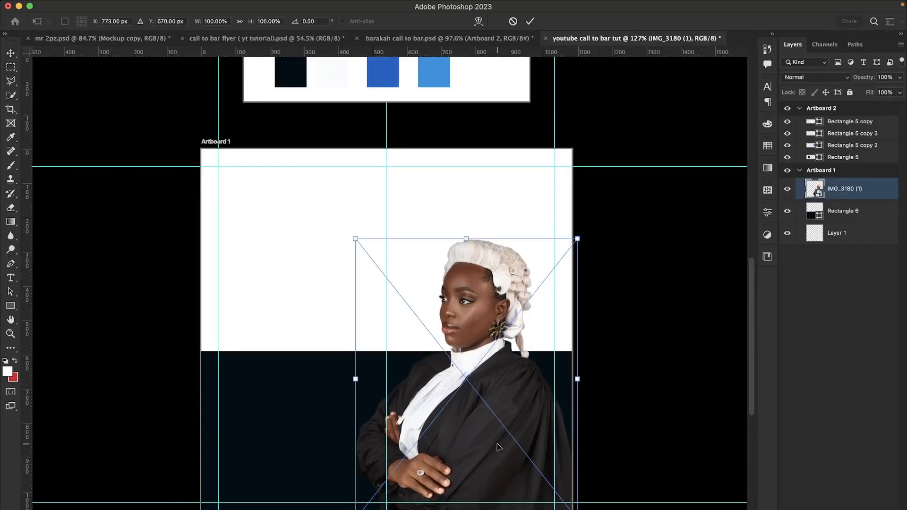
left_click_drag(356, 239, 345, 230)
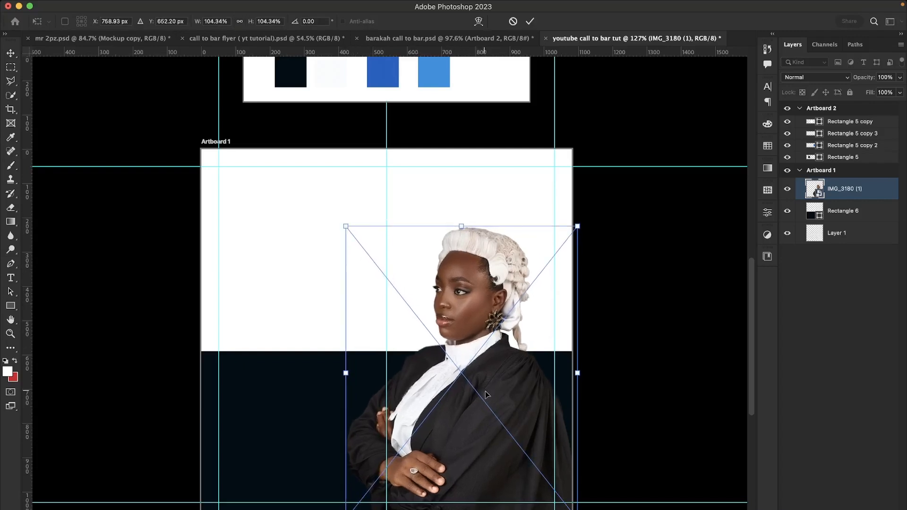
left_click_drag(485, 391, 494, 391)
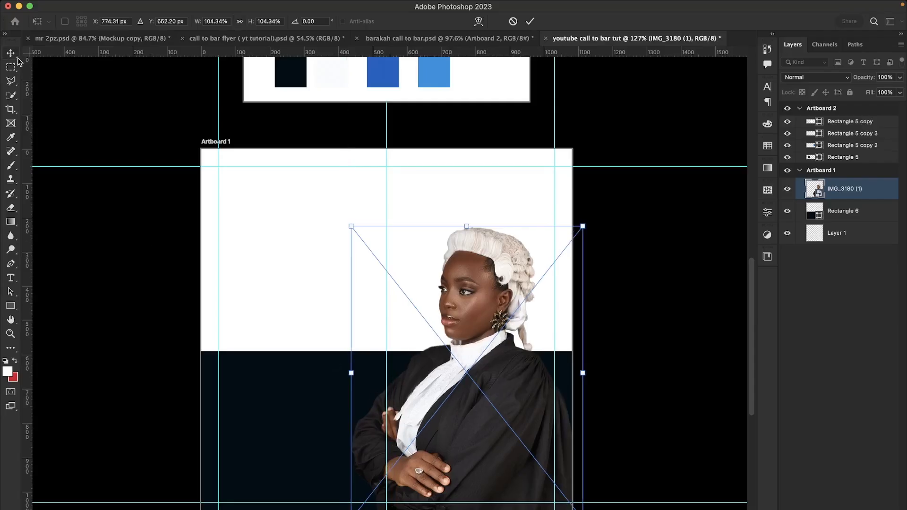
key("Return")
Undo a trial move to the right and shift the portrait slightly left, keeping the robe against Artboard 1's right edge
left_click_drag(455, 397, 488, 395)
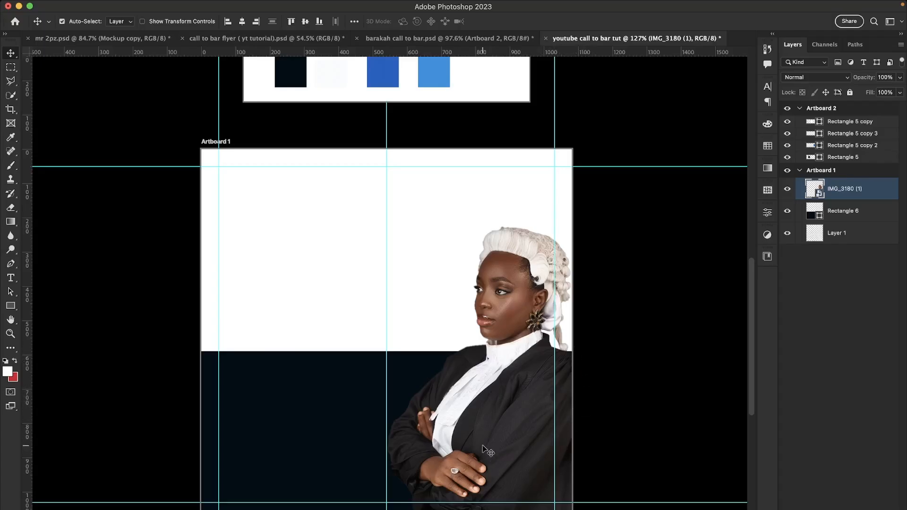
key("super+z")
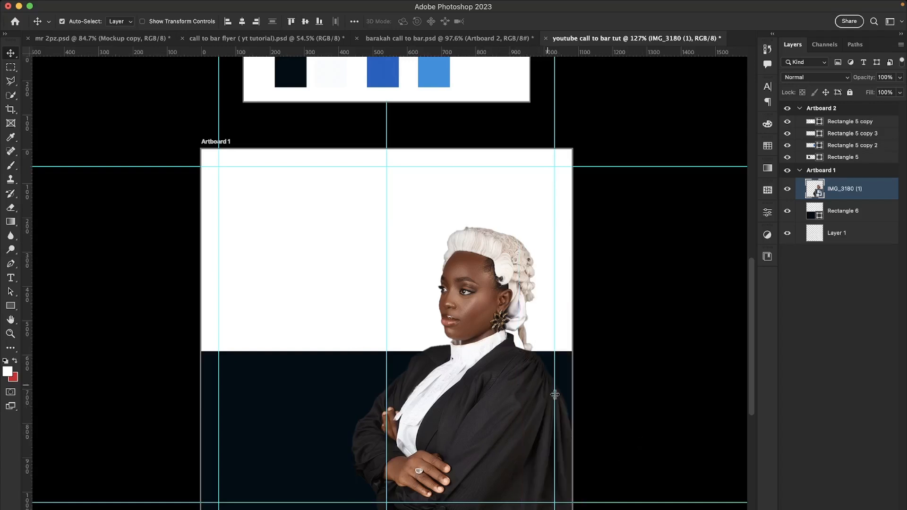
left_click(614, 438)
left_click(494, 449)
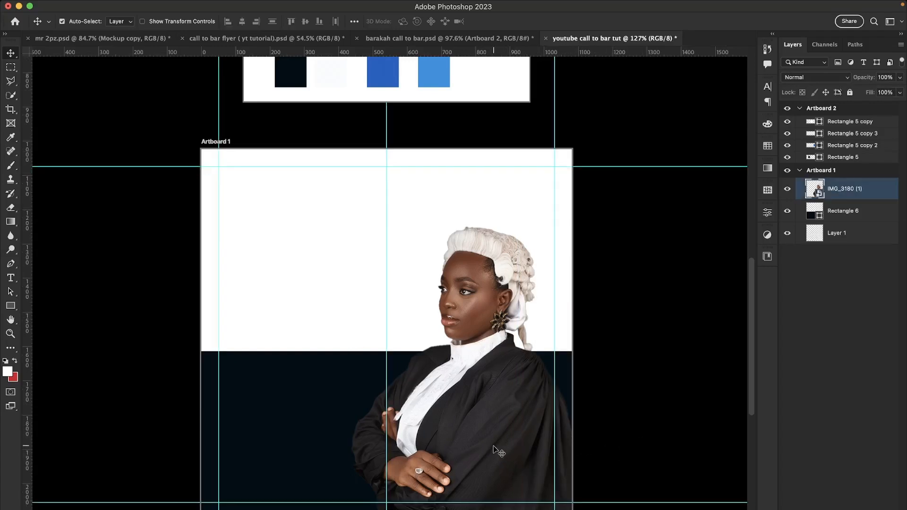
left_click_drag(494, 448, 490, 447)
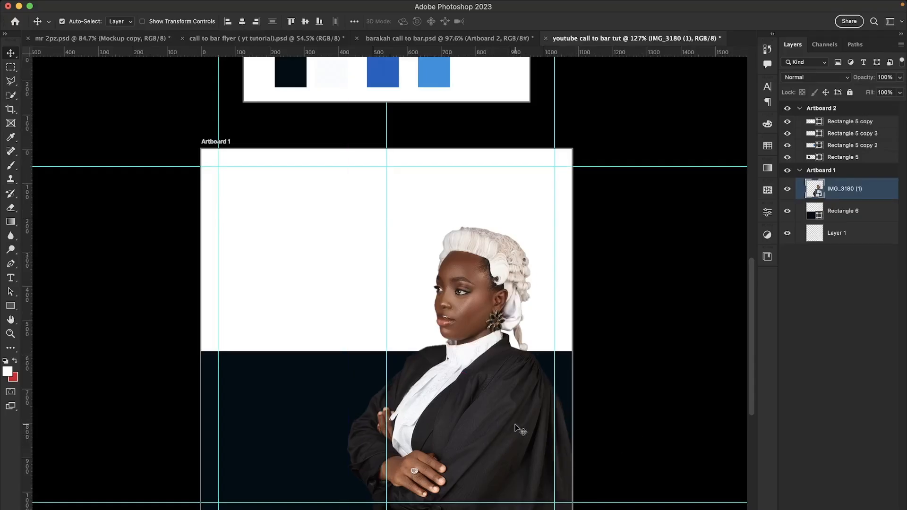
left_click(621, 409)
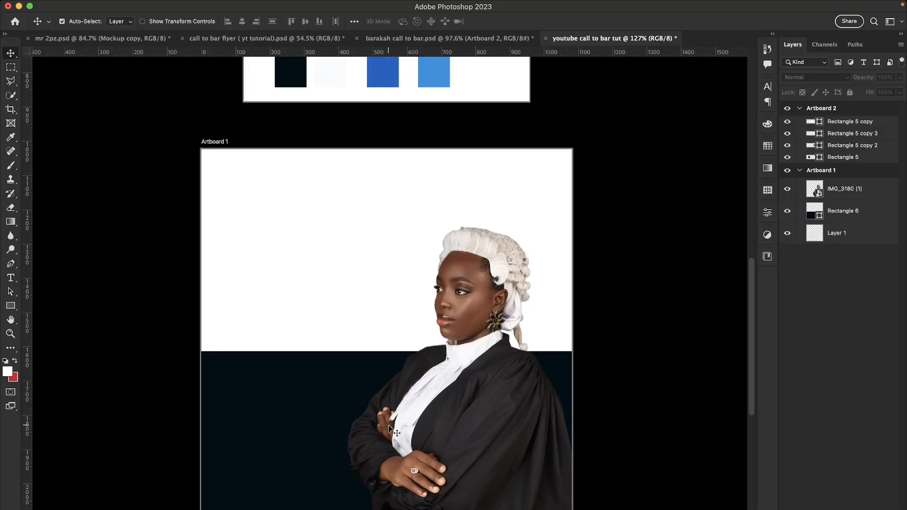
scroll(391, 429, "up", 2)
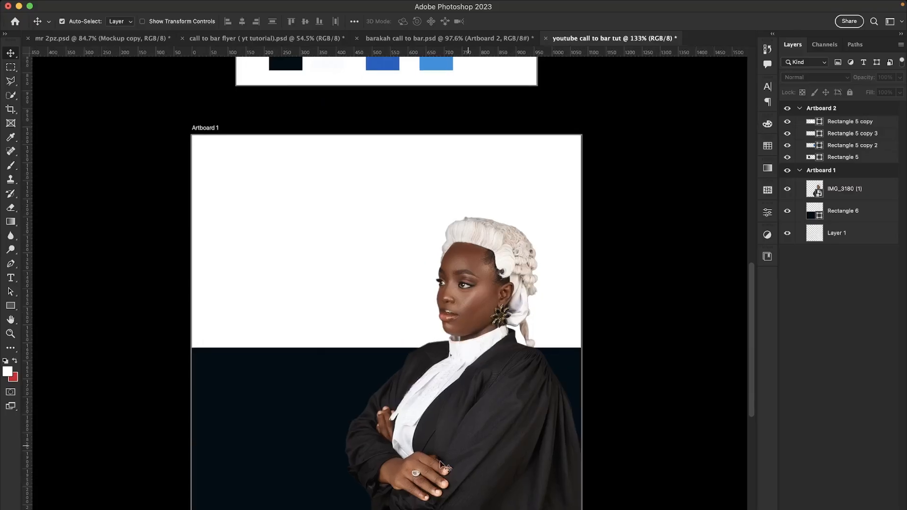
scroll(373, 478, "up", 5)
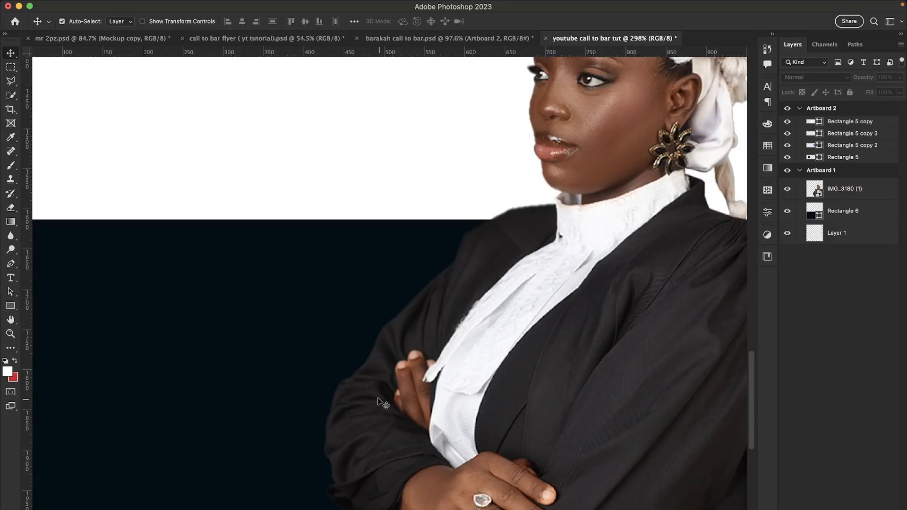
scroll(376, 397, "down", 5)
scroll(377, 397, "up", 4)
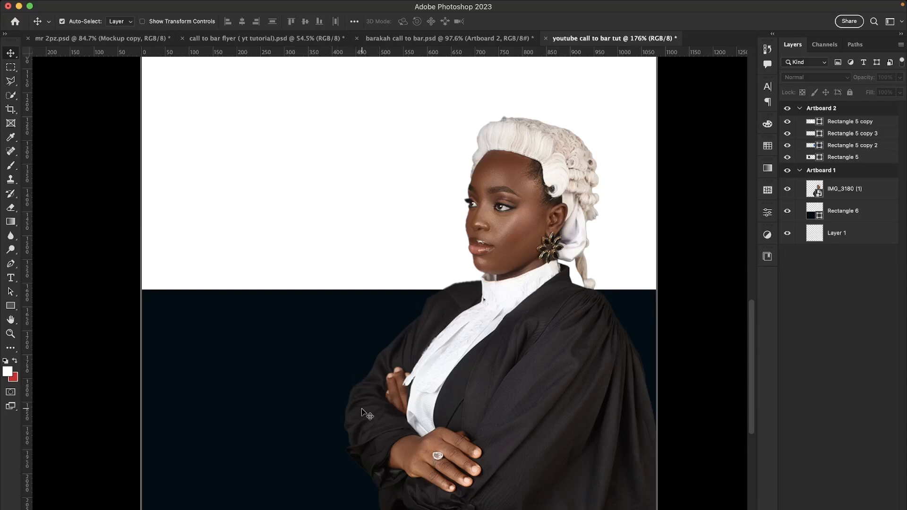
scroll(367, 415, "down", 5)
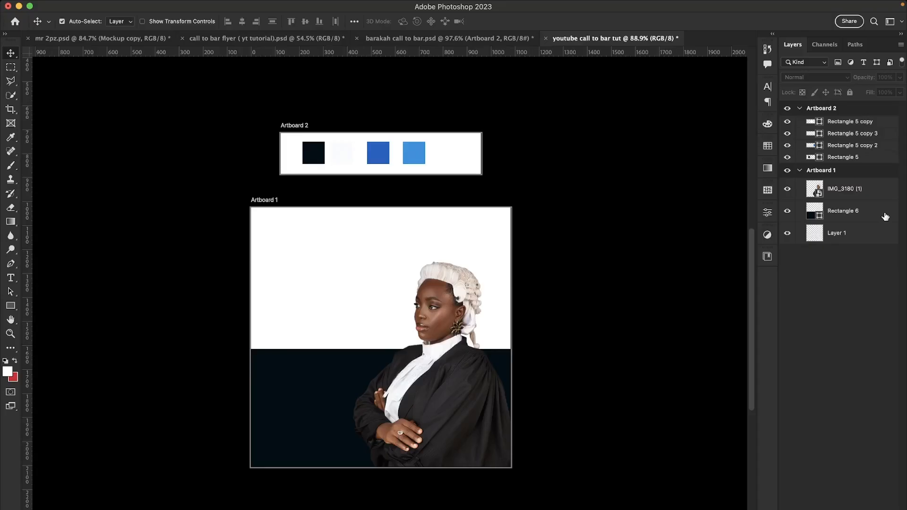
Examine the background lighting around the portrait in the finished reference flyer and return to the youtube call to bar tut document
left_click(481, 40)
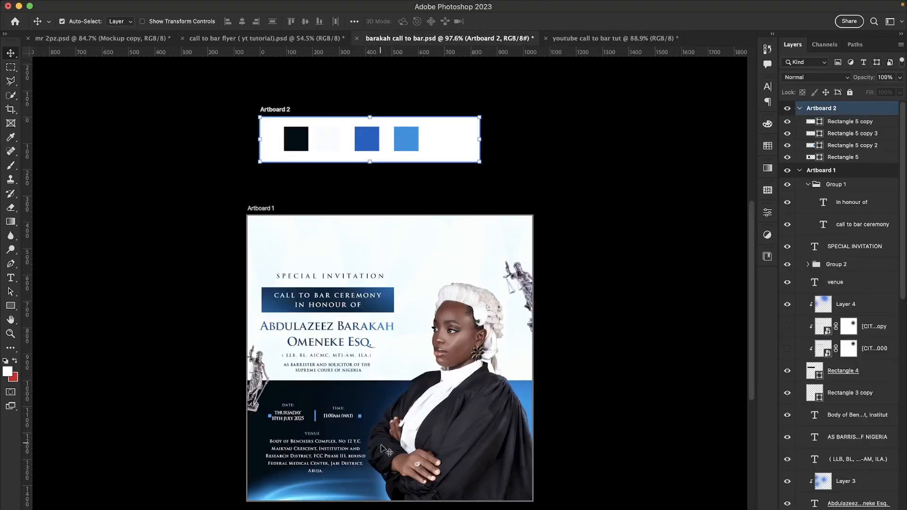
scroll(480, 418, "up", 5)
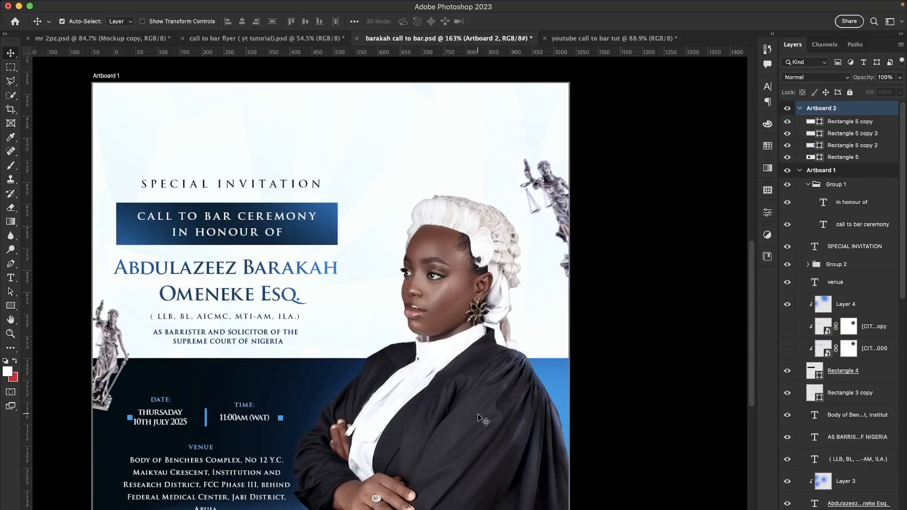
left_click(588, 39)
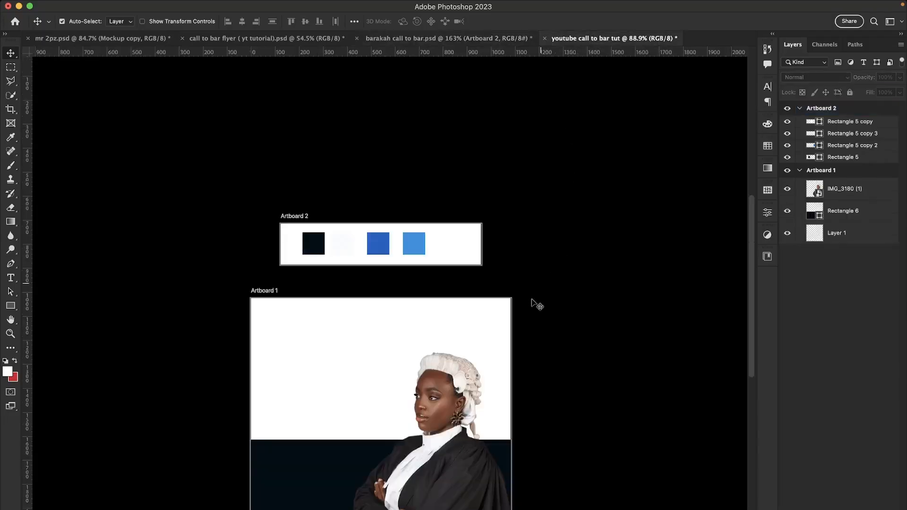
scroll(477, 411, "down", 3)
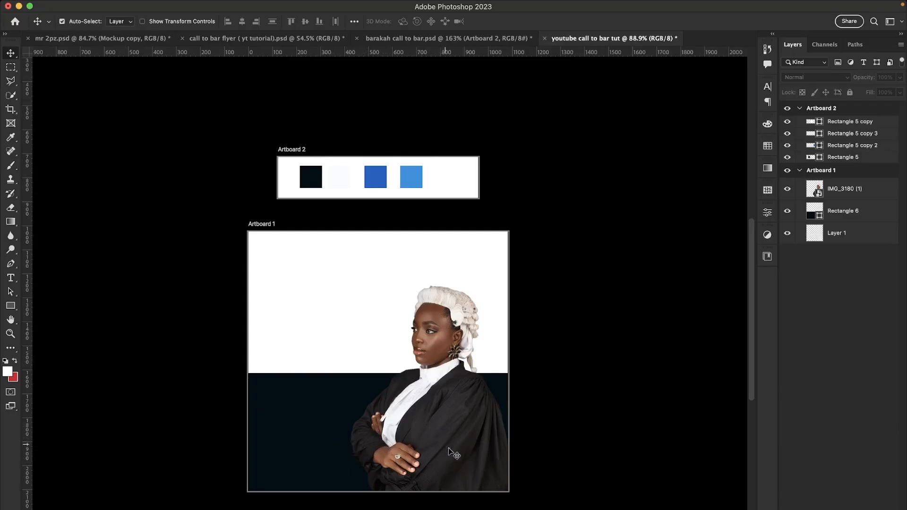
Create a new empty layer directly above Rectangle 6 and clip it to that rectangle
left_click(853, 220)
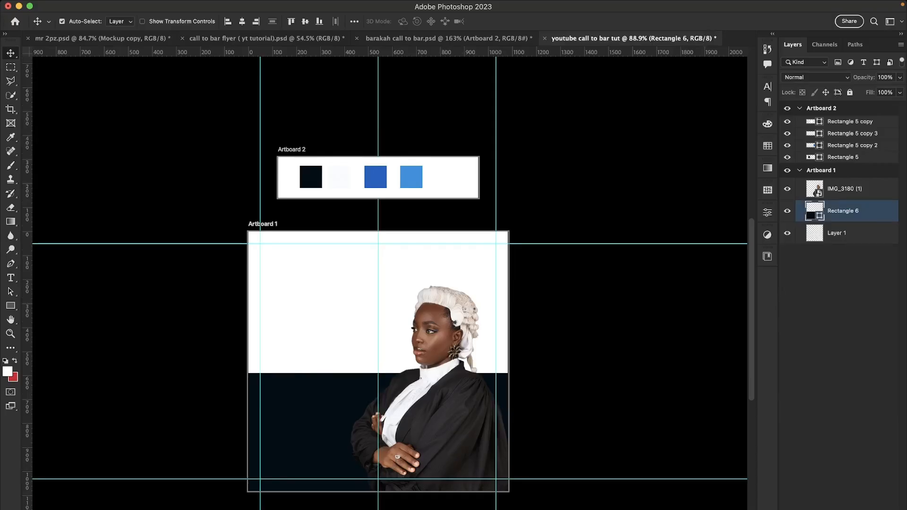
key("alt+shift+super+n")
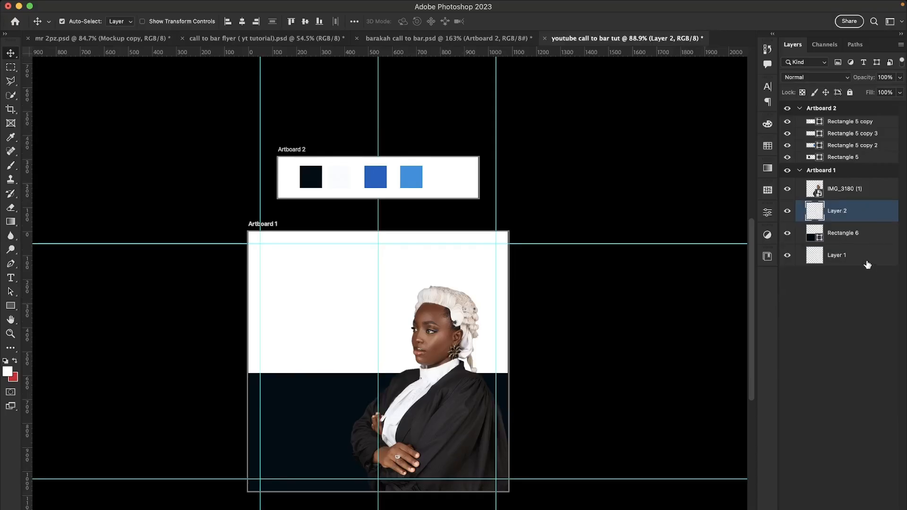
left_click_drag(867, 264, 873, 218)
left_click(865, 220, "alt")
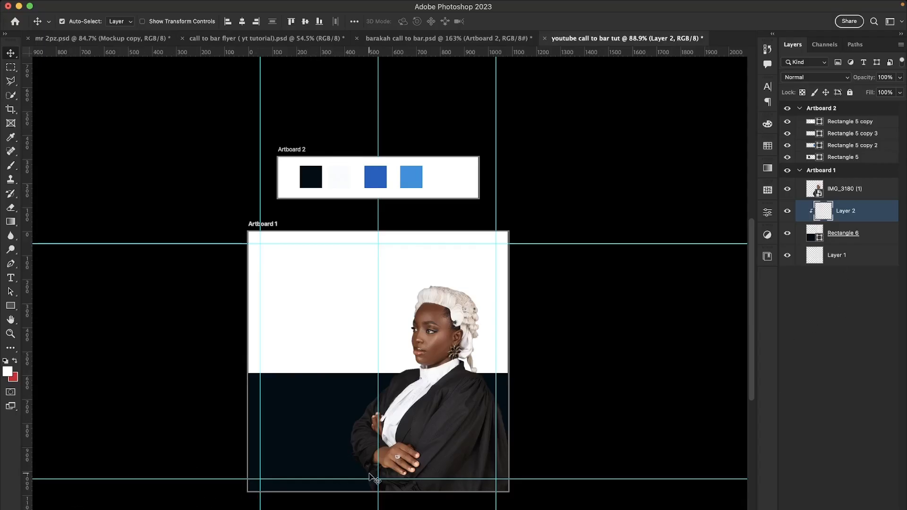
Paint a soft glow behind the portrait on Layer 2 with a 1100 px brush in Artboard 2's darker blue swatch colour
key("b")
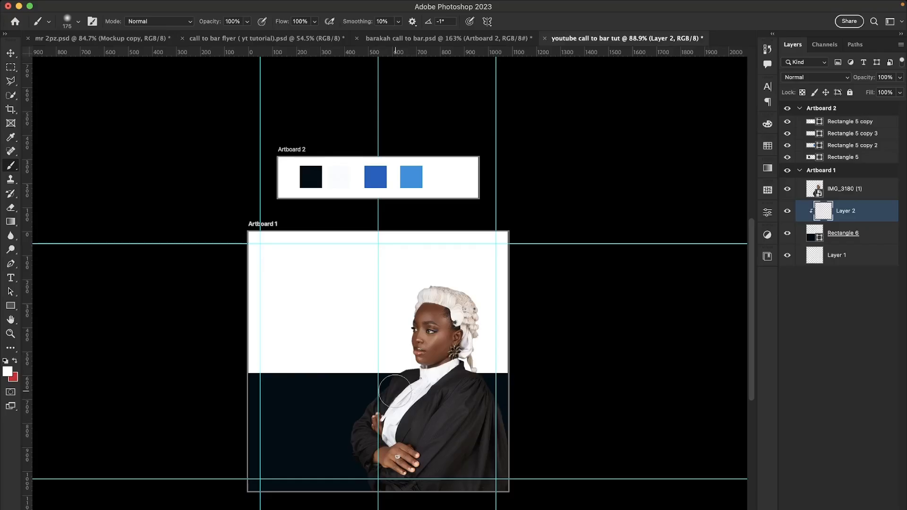
key("bracketright")
key("bracketright")
key("bracketright")
key("bracketright")
key("bracketright")
key("bracketright")
key("bracketright")
key("bracketright")
key("bracketright")
key("bracketright")
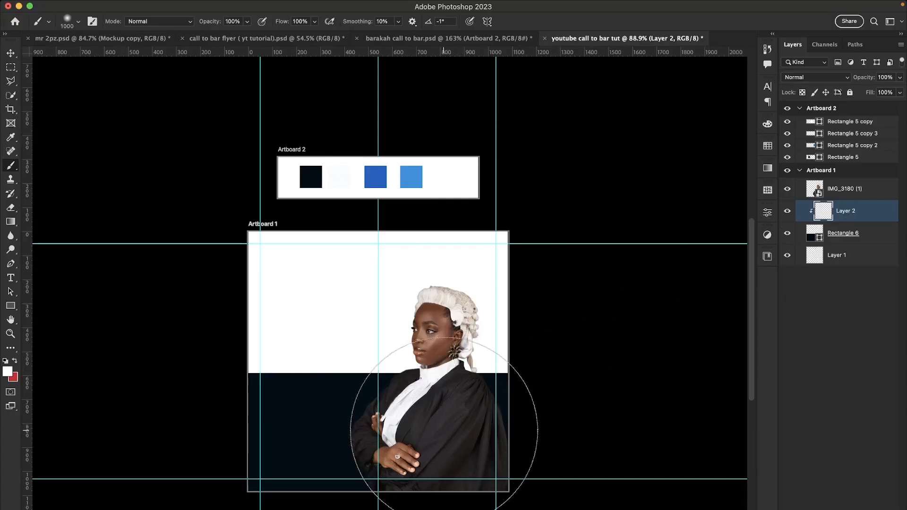
key("bracketright")
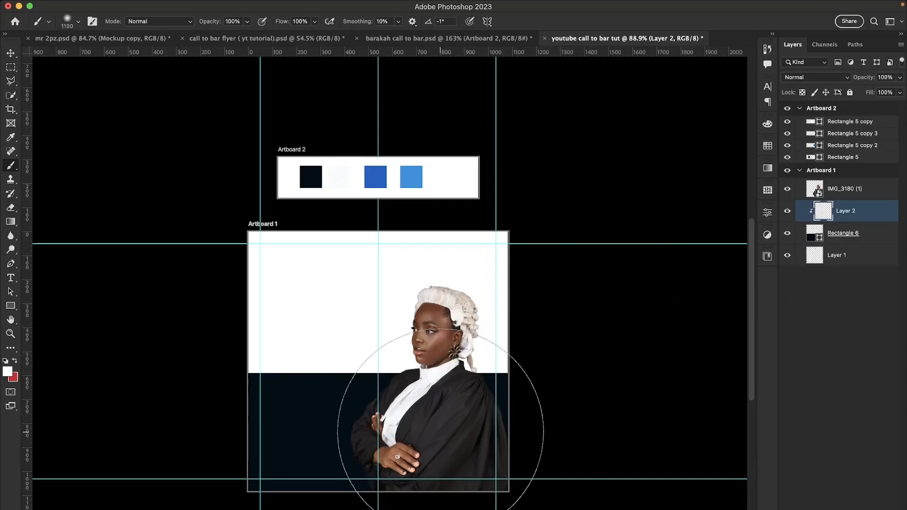
left_click(382, 174, "alt")
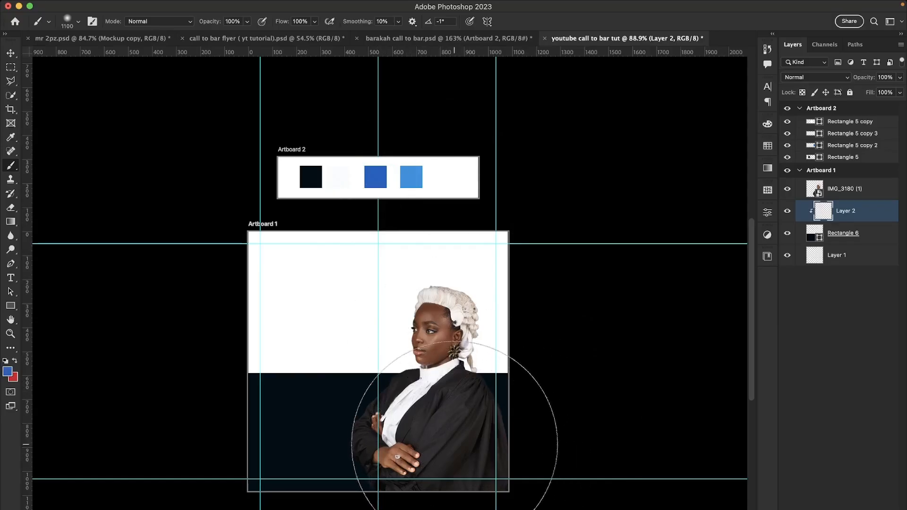
left_click(450, 435)
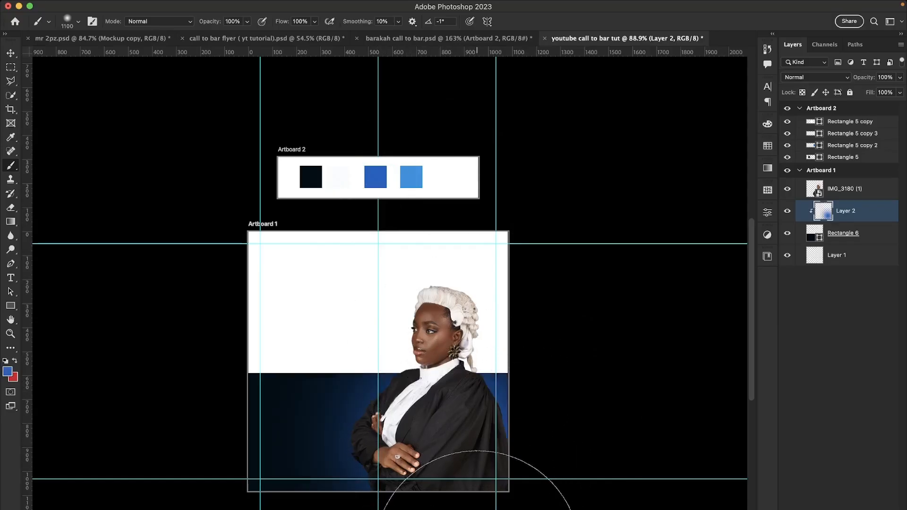
Check the foreground blue's colour values and compare the navy block with and without the glow on Layer 2
scroll(476, 446, "down", 10)
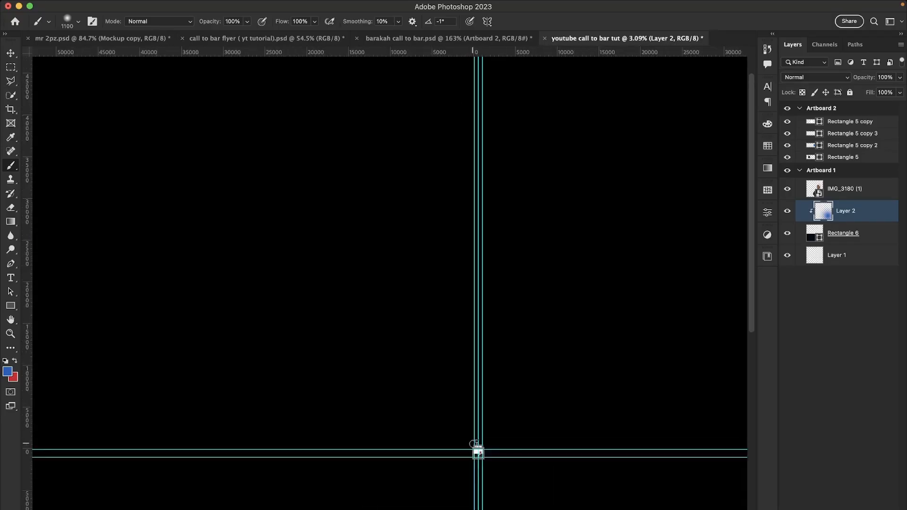
scroll(476, 447, "up", 10)
left_click_drag(496, 455, 303, 113)
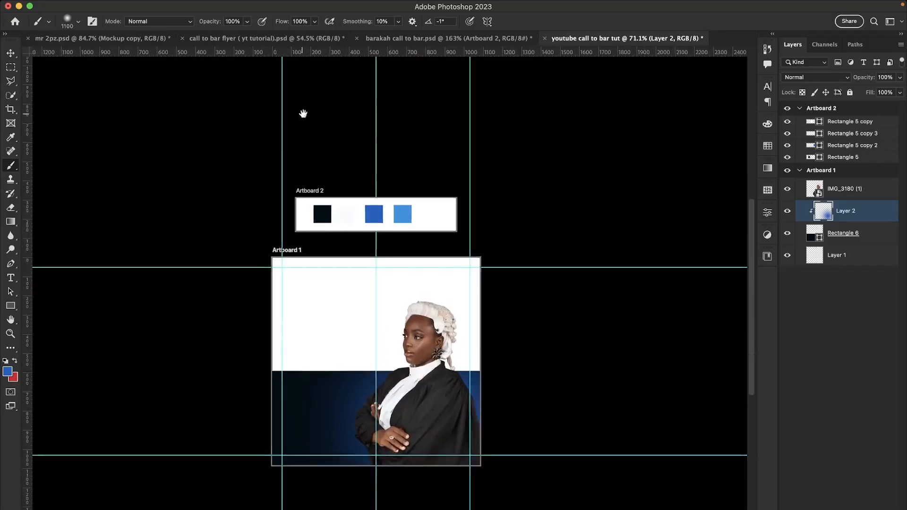
scroll(422, 395, "up", 2)
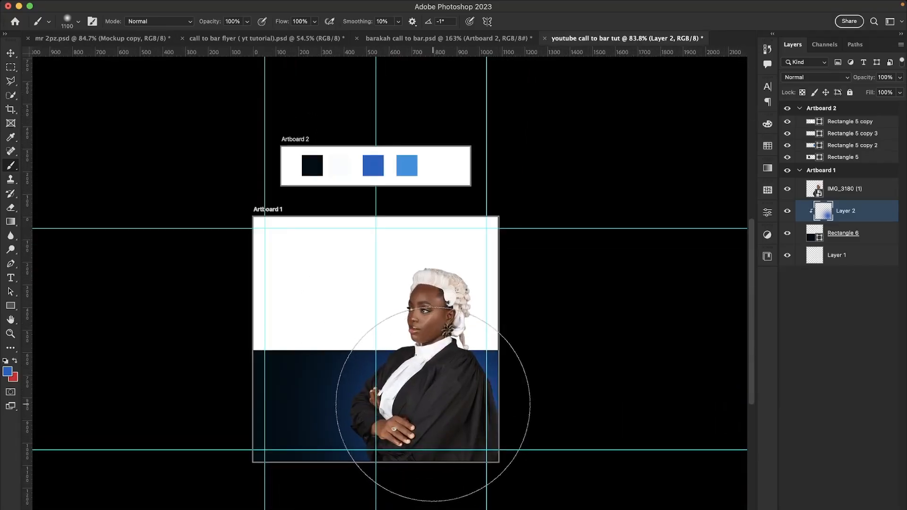
scroll(433, 404, "up", 1)
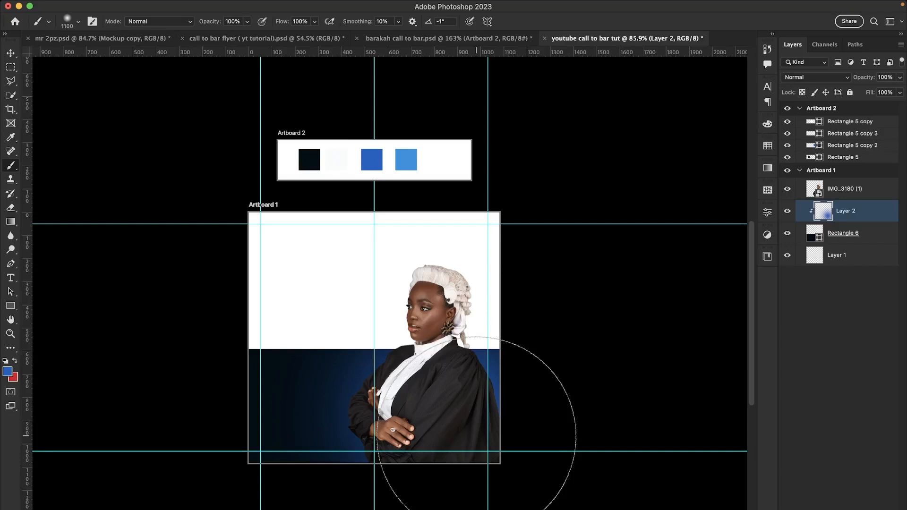
left_click(6, 371)
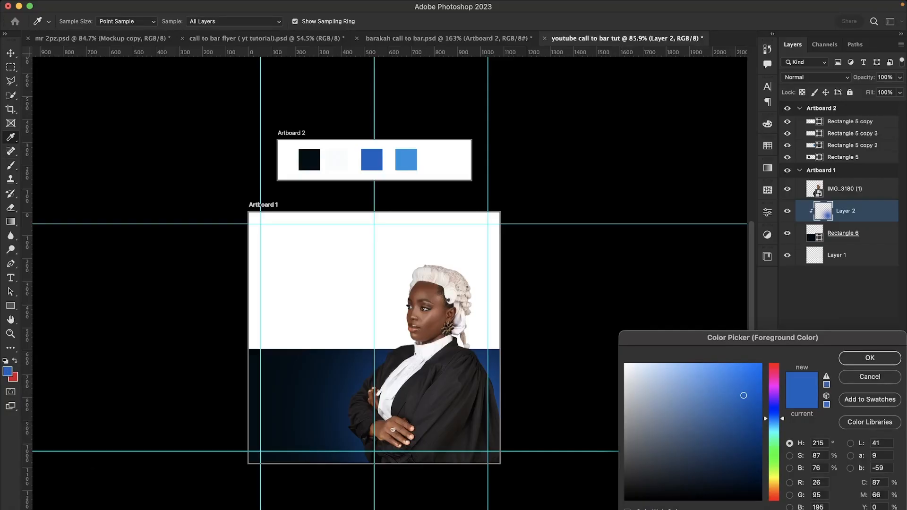
left_click(871, 358)
key("b")
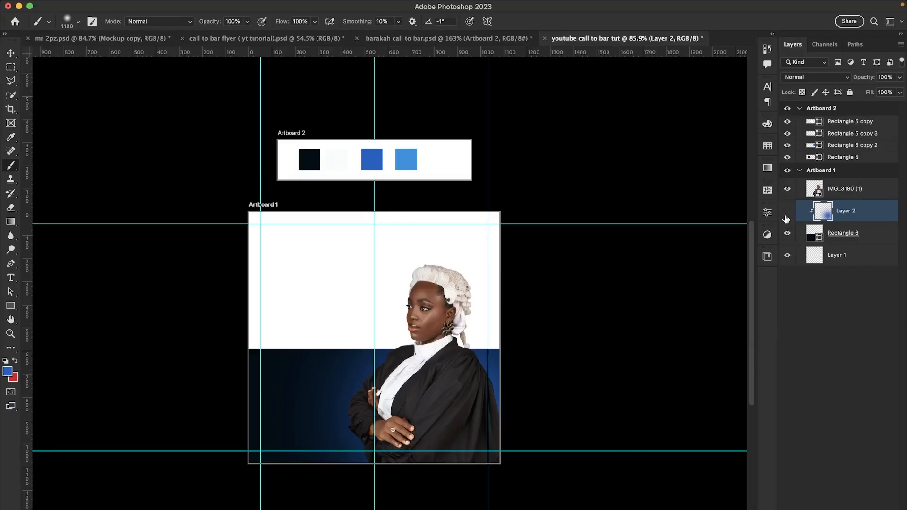
left_click(787, 212)
left_click(786, 217)
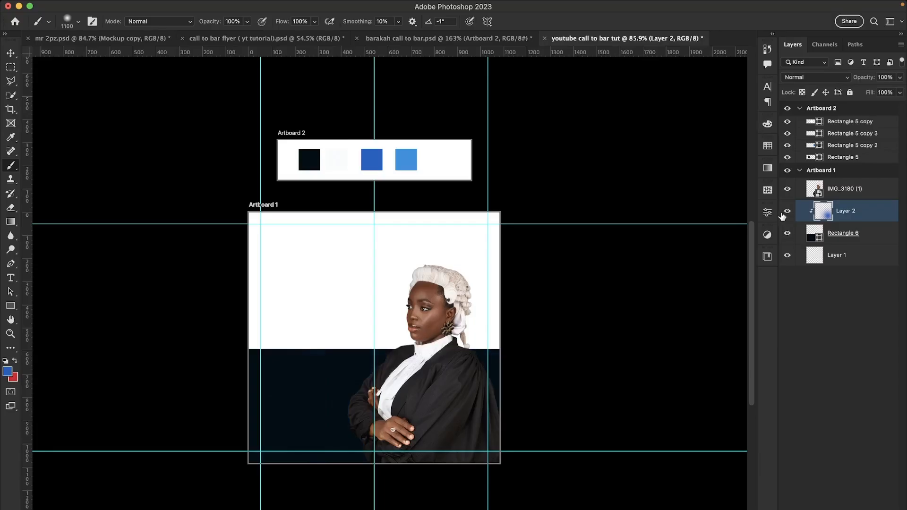
left_click(785, 216)
left_click(784, 215)
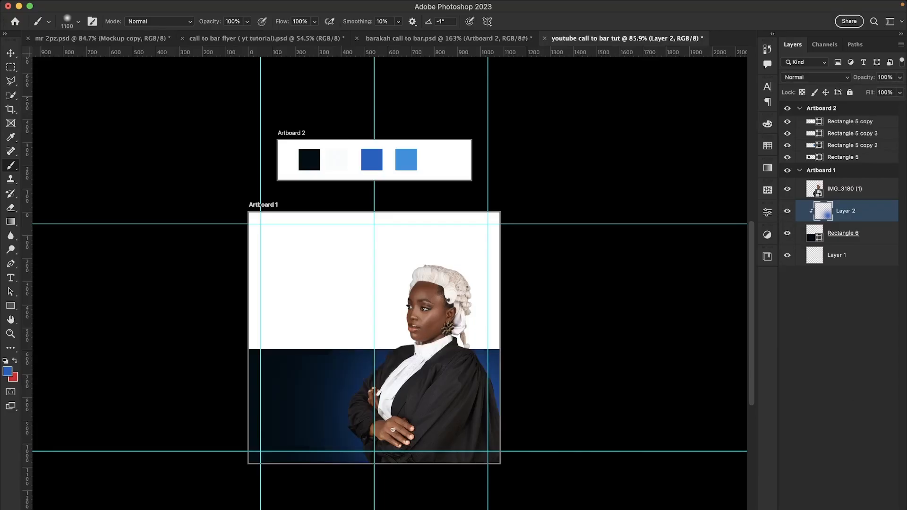
Add a clipped layer above Layer 2 and paint a soft glow behind the robe in Artboard 2's lighter blue swatch colour
key("super+shift+alt+n")
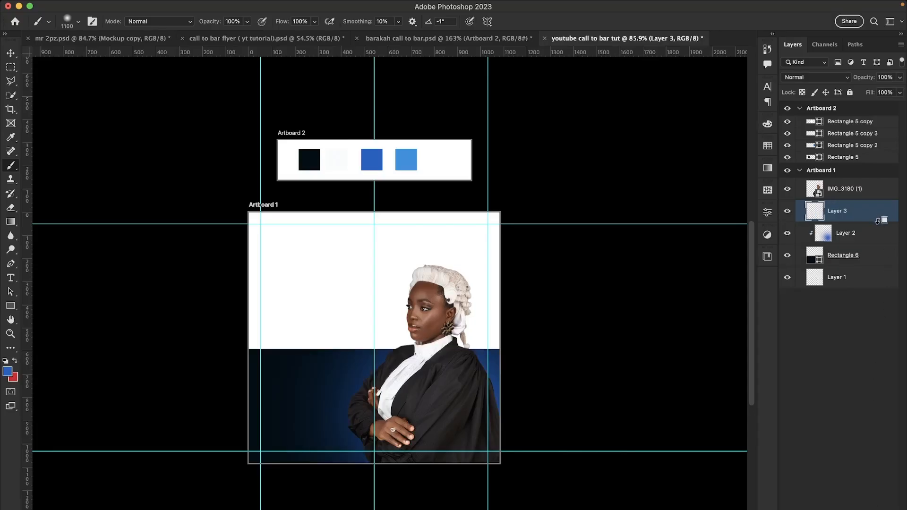
left_click(877, 220, "alt")
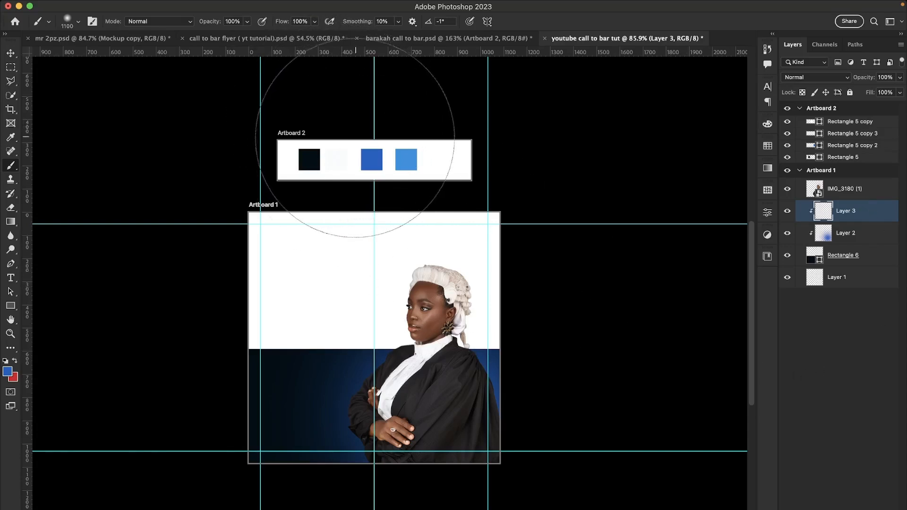
left_click(415, 153, "alt")
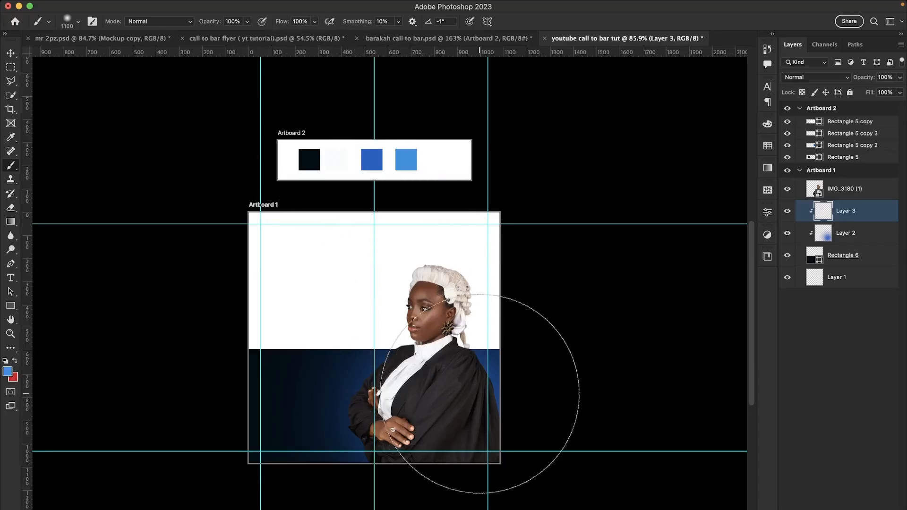
left_click(479, 406)
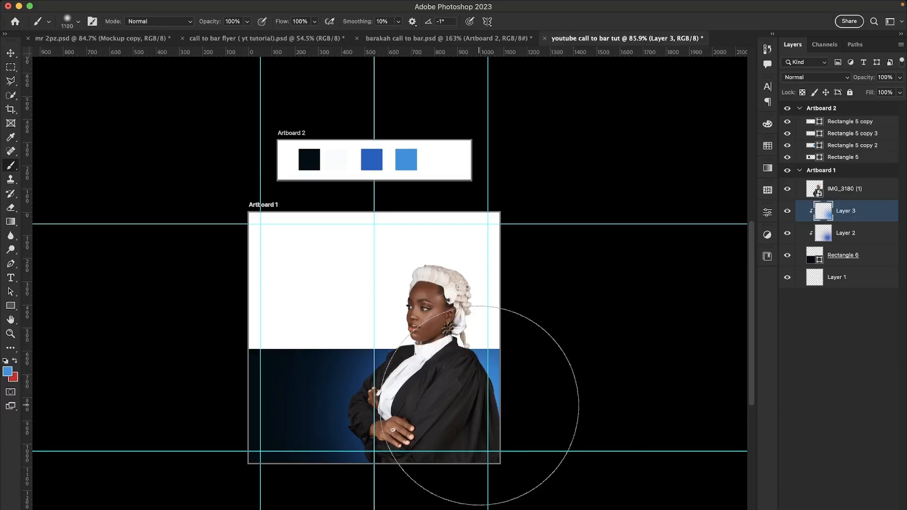
Compare the artwork with and without the lighter glow and set Layer 3's blend mode to Screen
left_click(788, 212)
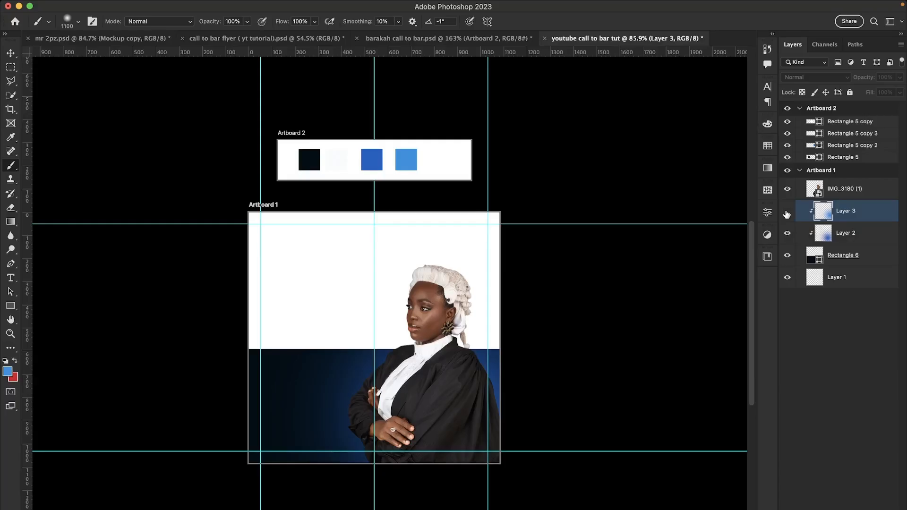
left_click(786, 214)
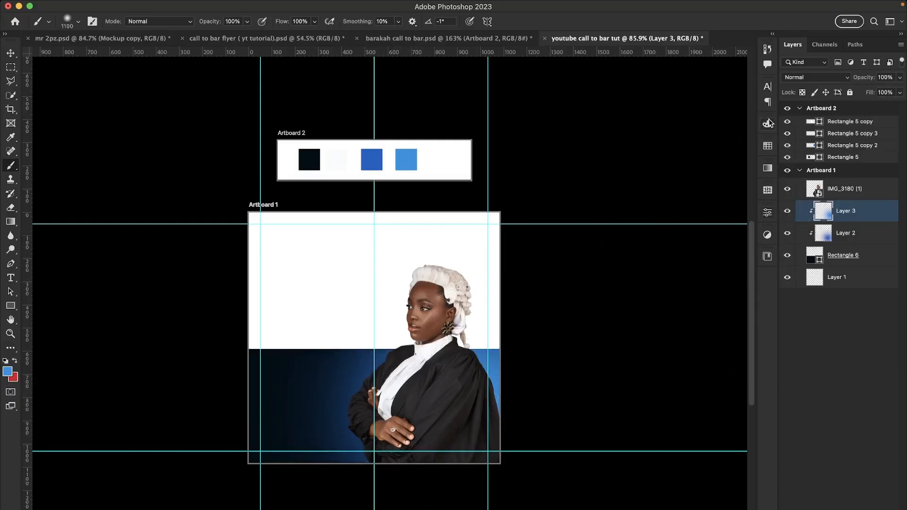
left_click(802, 77)
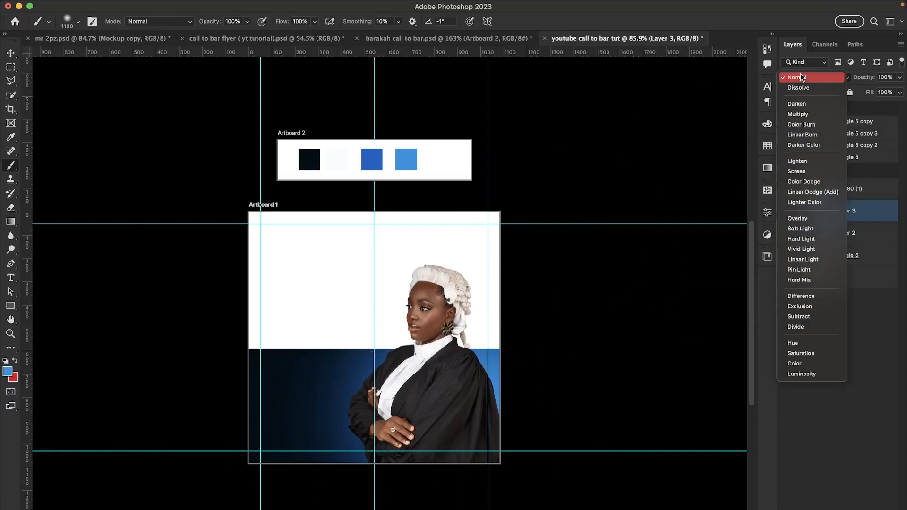
left_click(803, 171)
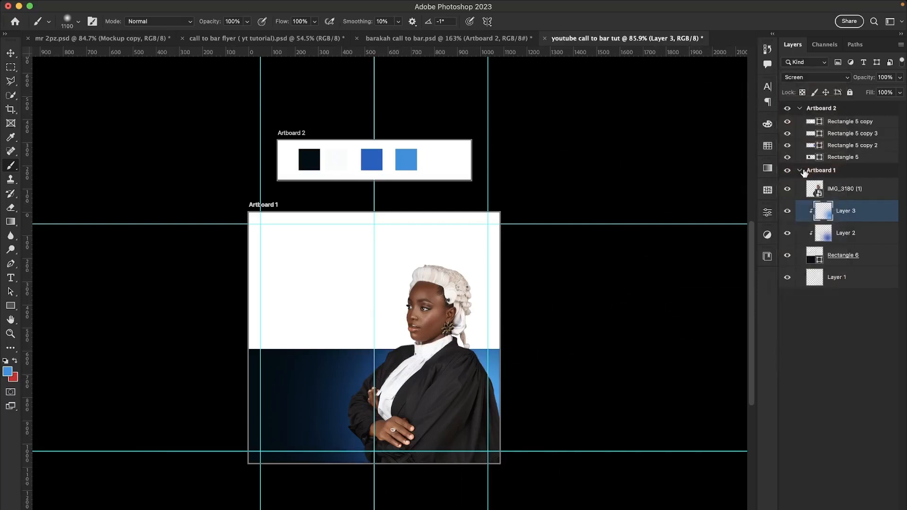
left_click(826, 79)
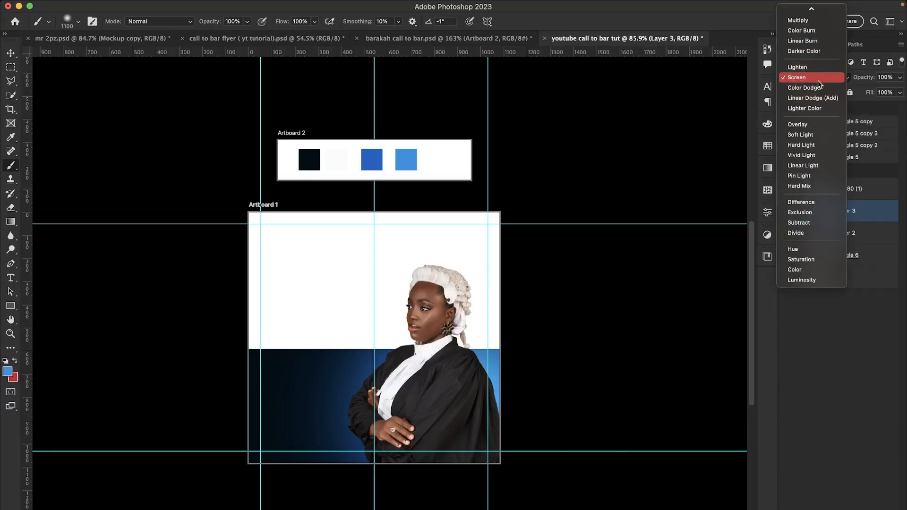
left_click(818, 79)
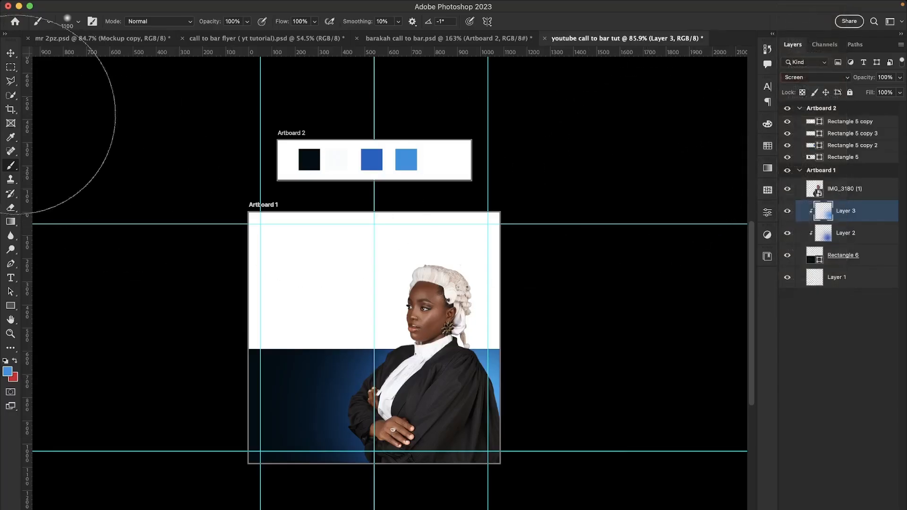
Deselect all layers and compare the effects of the Layer 2 and Layer 3 glows behind the portrait
left_click(10, 53)
left_click(182, 228)
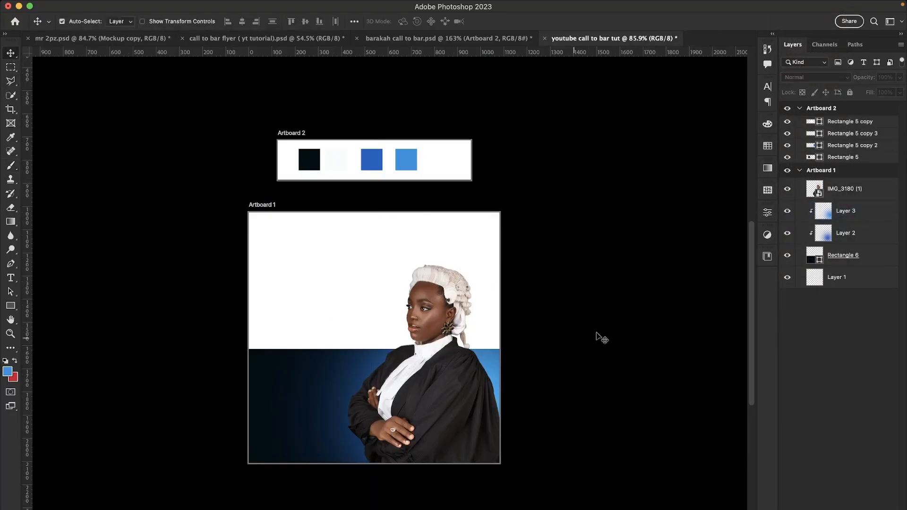
left_click(787, 233)
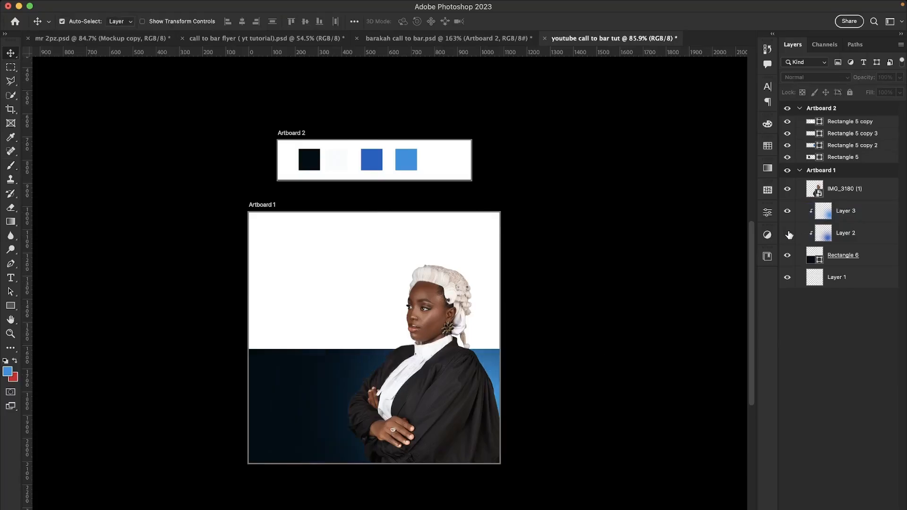
left_click(786, 211)
left_click(787, 234)
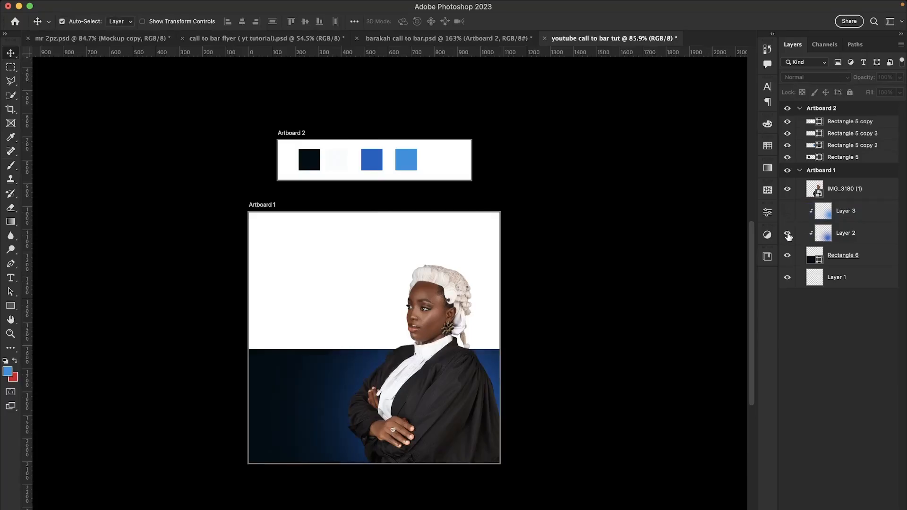
left_click(787, 212)
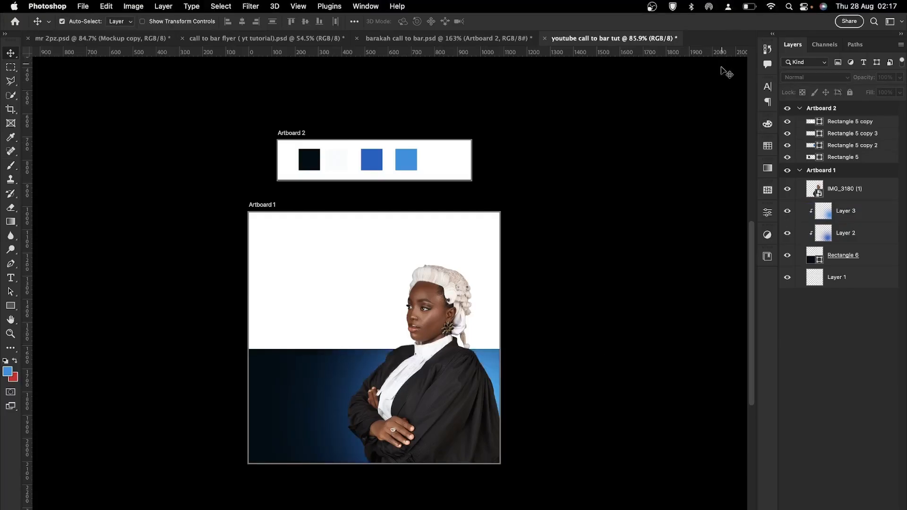
scroll(388, 296, "up", 2)
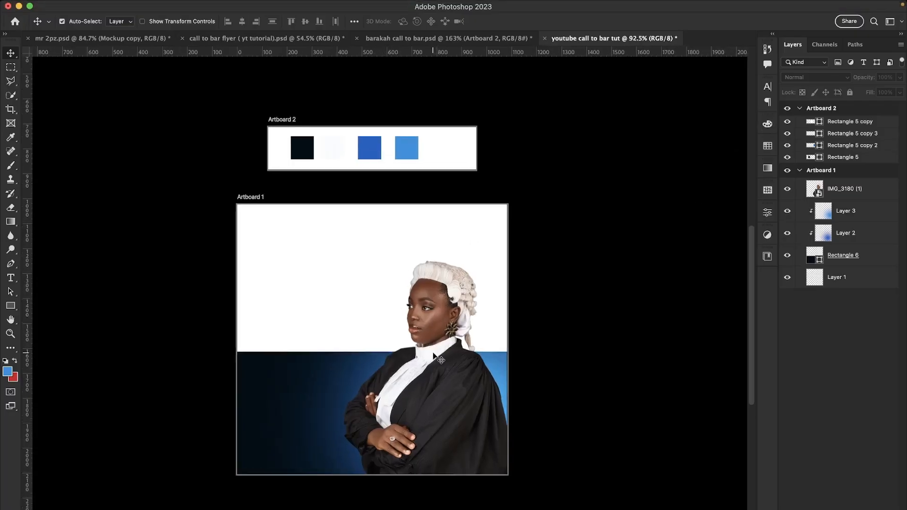
Examine the cut-out portrait closely, from the wig and face down to the robe against the blue glow
scroll(432, 355, "up", 1)
scroll(429, 350, "up", 1)
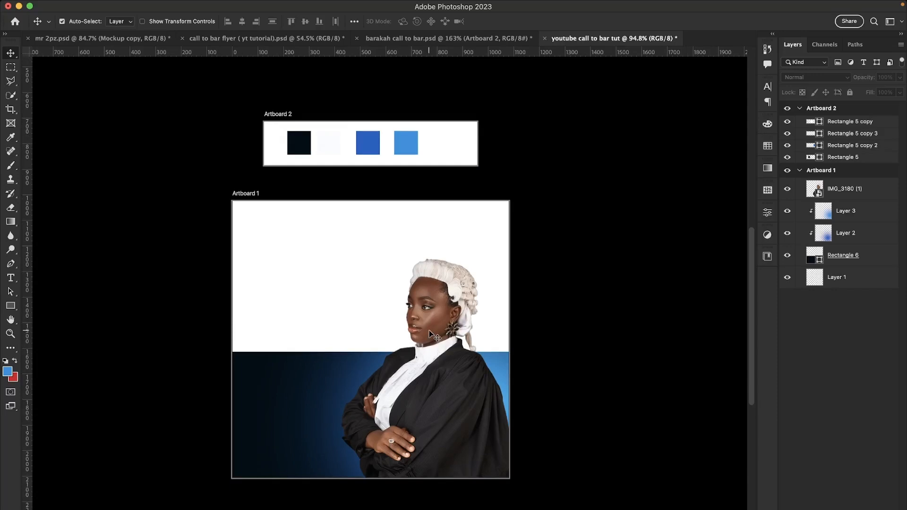
scroll(430, 334, "up", 2)
scroll(431, 335, "up", 1)
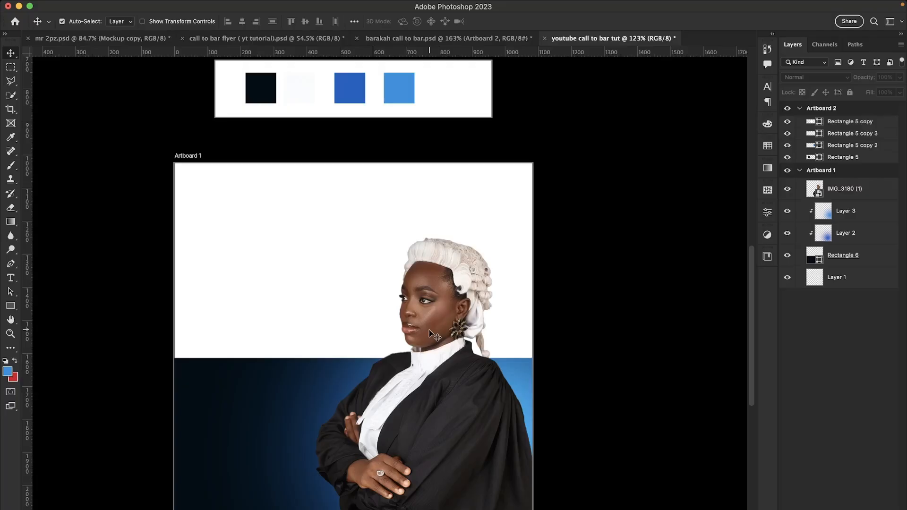
scroll(431, 334, "up", 1)
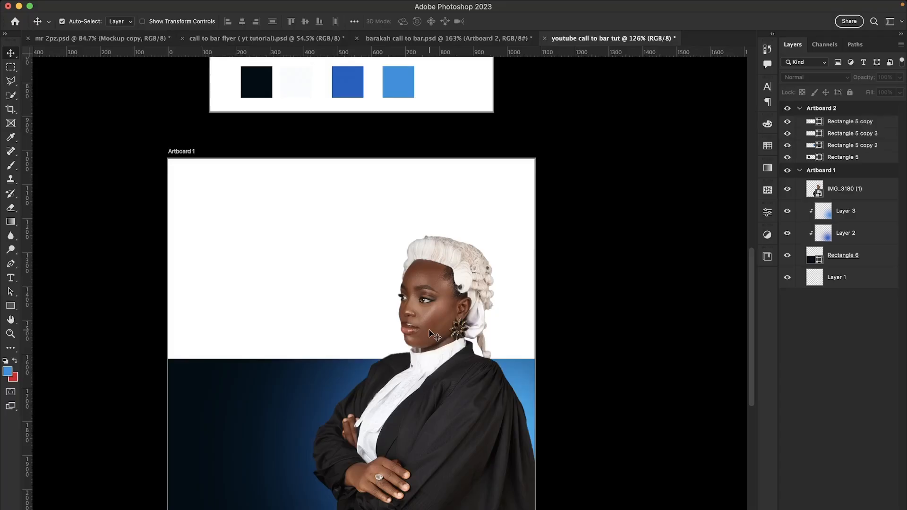
scroll(431, 333, "down", 1)
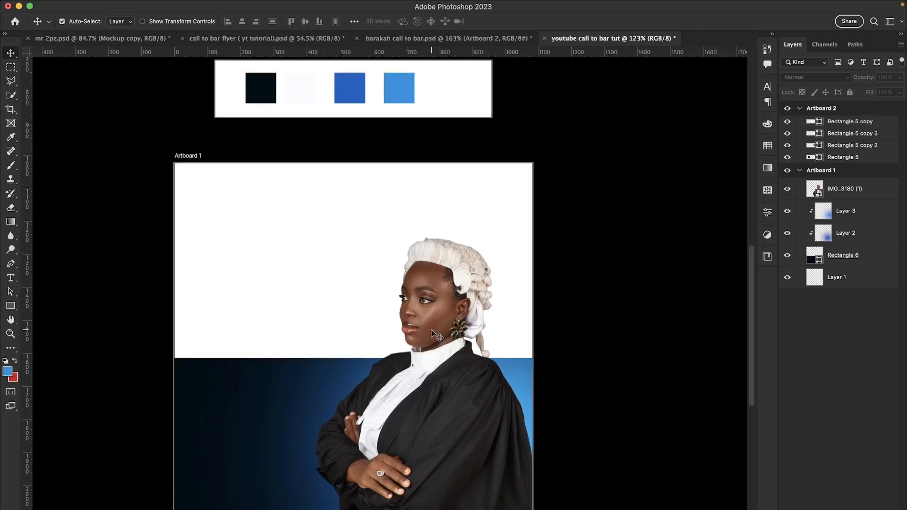
scroll(431, 333, "up", 2)
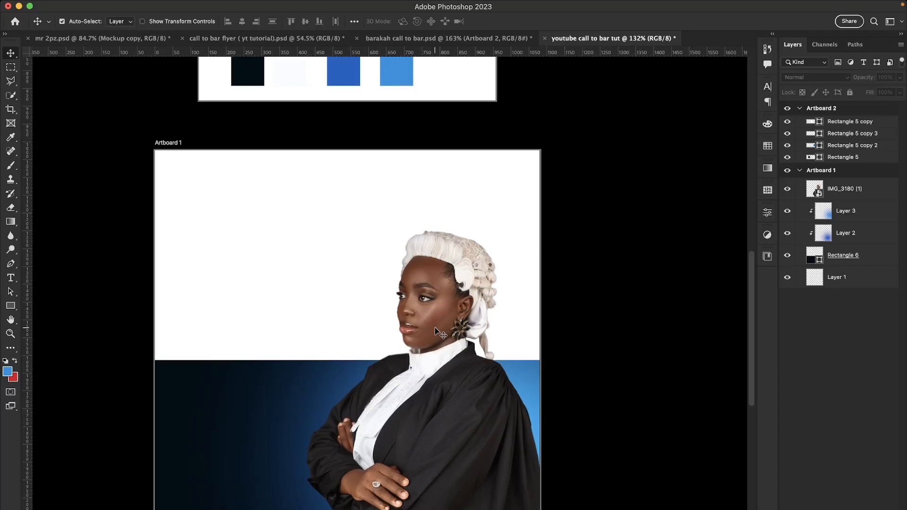
scroll(436, 331, "up", 1)
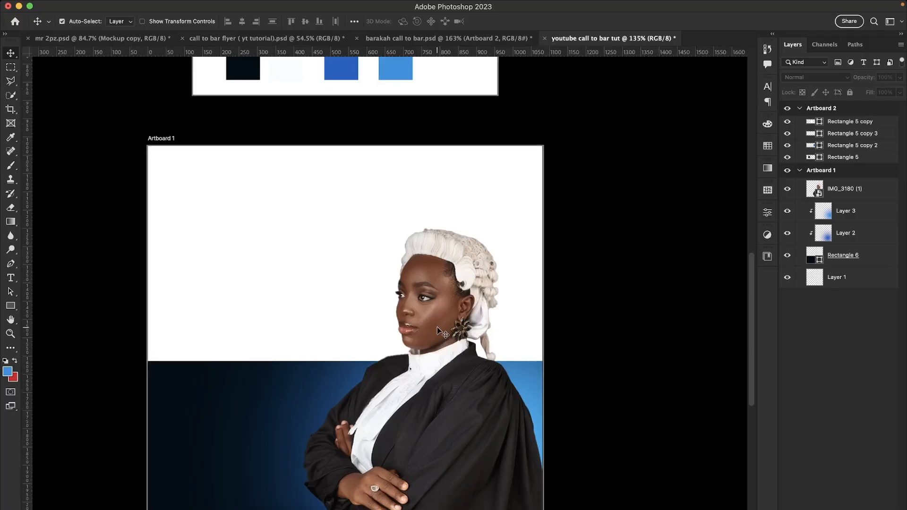
scroll(438, 330, "up", 5)
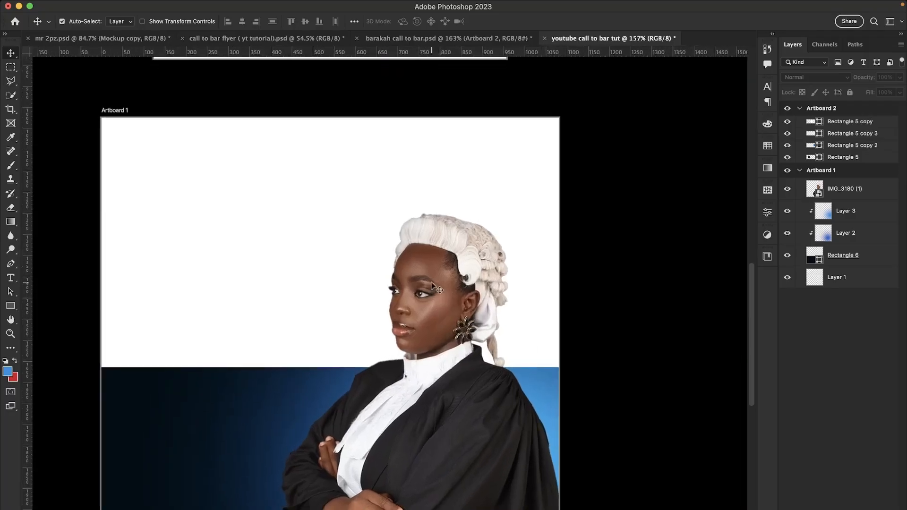
scroll(431, 283, "up", 6)
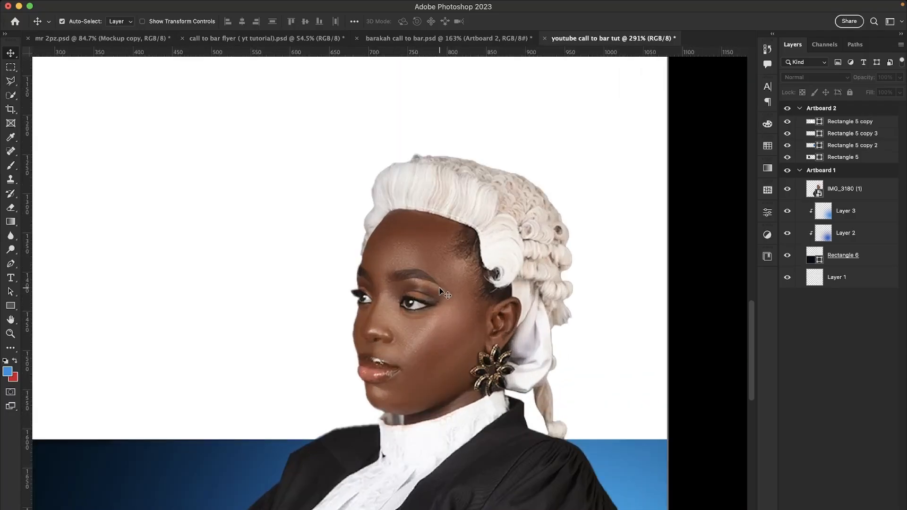
scroll(440, 291, "down", 8)
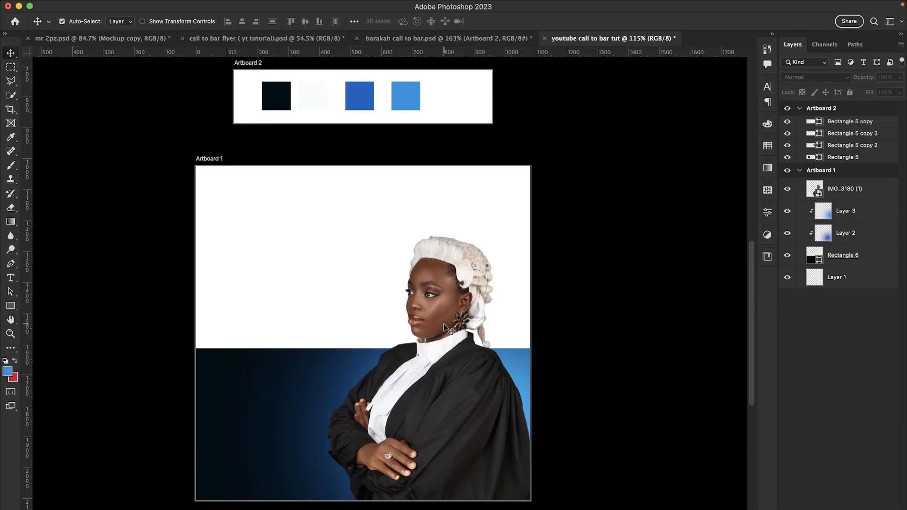
scroll(447, 326, "up", 3)
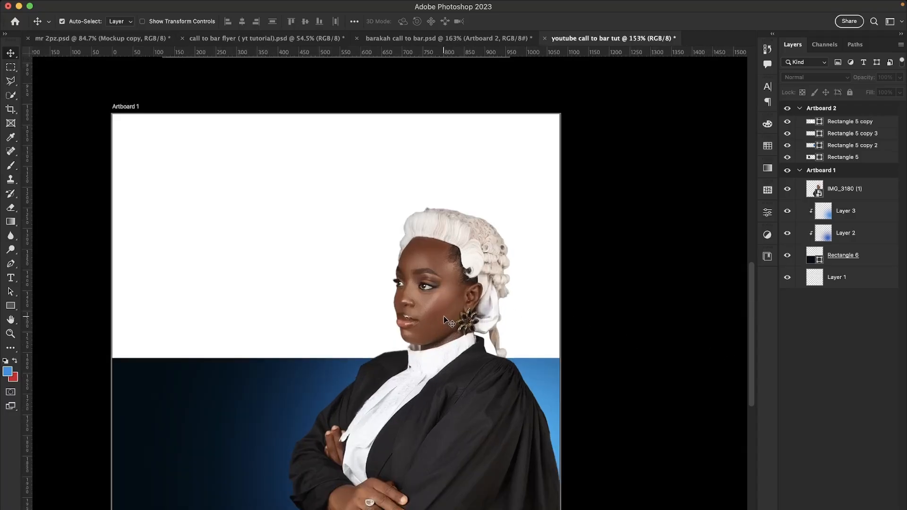
scroll(444, 323, "down", 3)
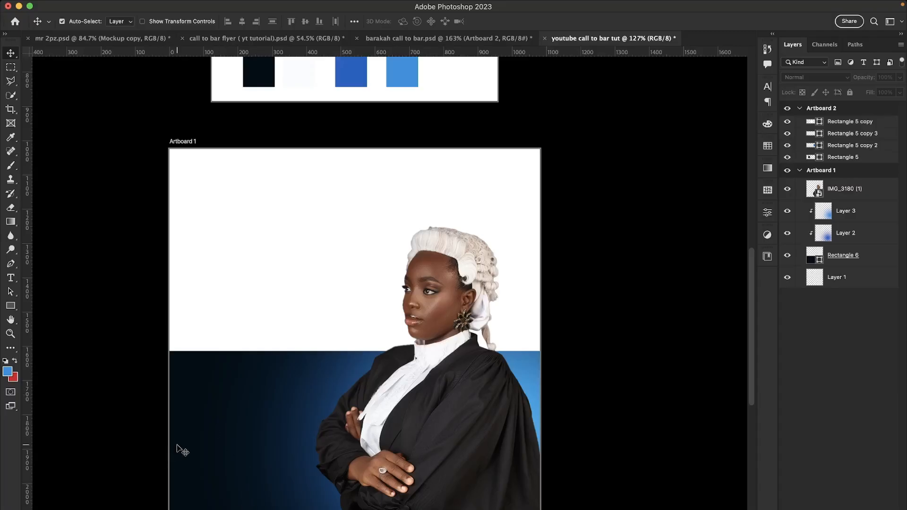
Group Rectangle 6, Layer 2 and Layer 3 under Artboard 1 and name the group bg
left_click(888, 262)
left_click(872, 218, "shift")
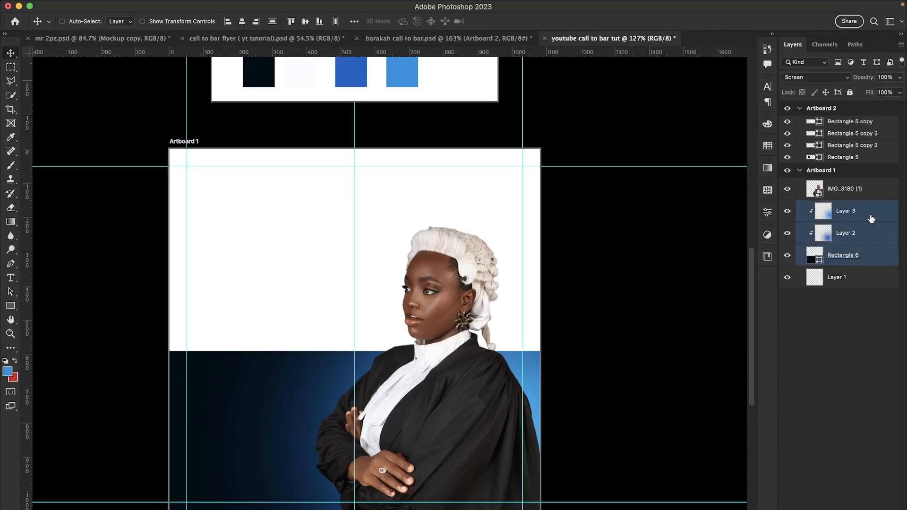
key("super+g")
double_click(834, 207)
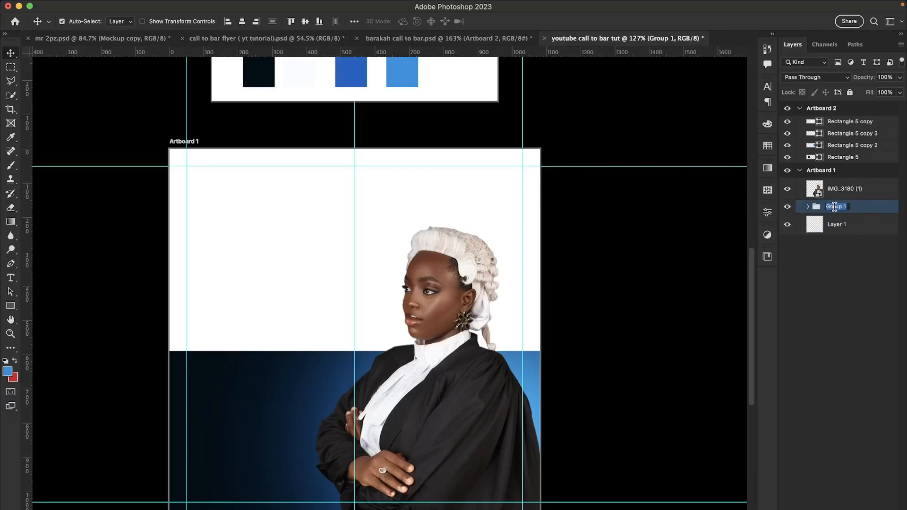
type("bg")
key("Return")
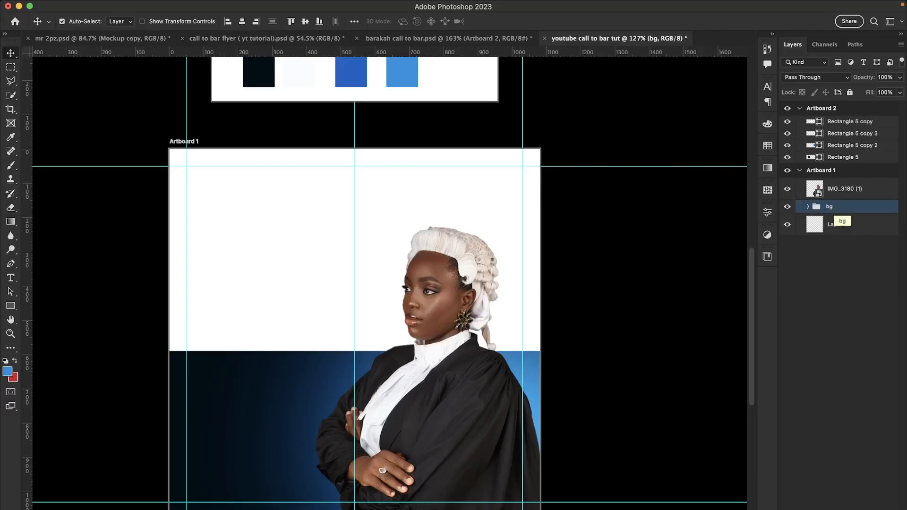
Add a Vibrance adjustment clipped to the IMG_3180 (1) portrait layer and slightly mute the portrait's colours
scroll(447, 311, "up", 2)
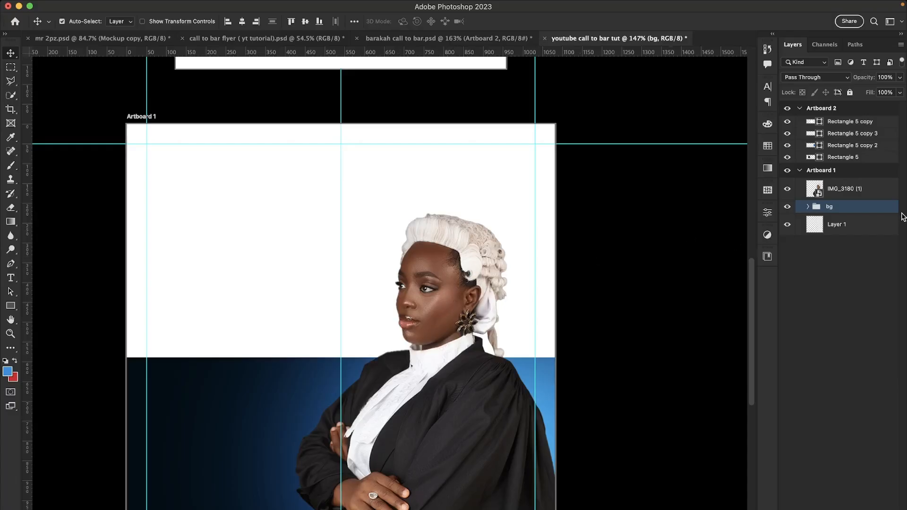
left_click(888, 191)
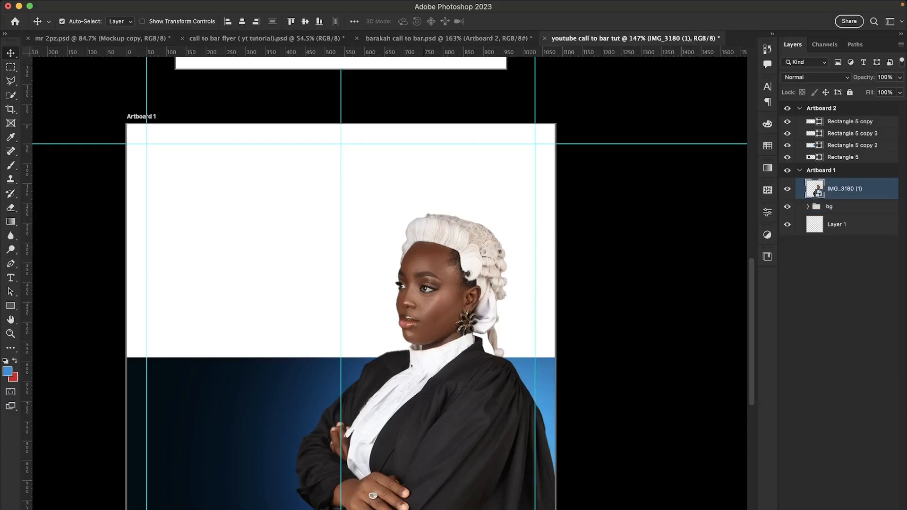
left_click(840, 508)
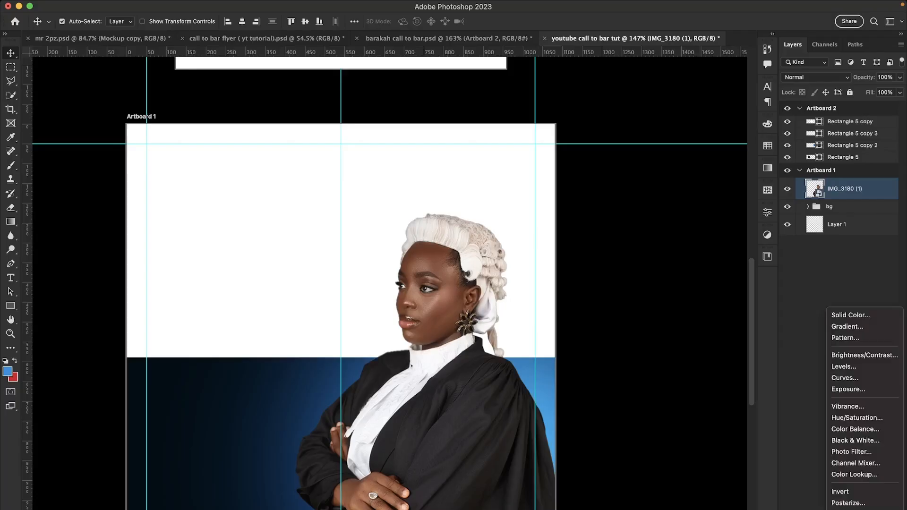
left_click(847, 406)
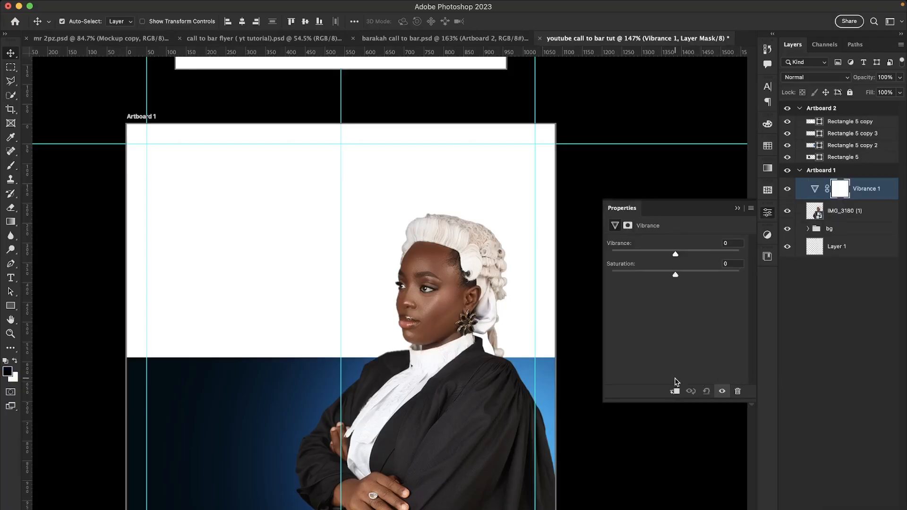
left_click(675, 392)
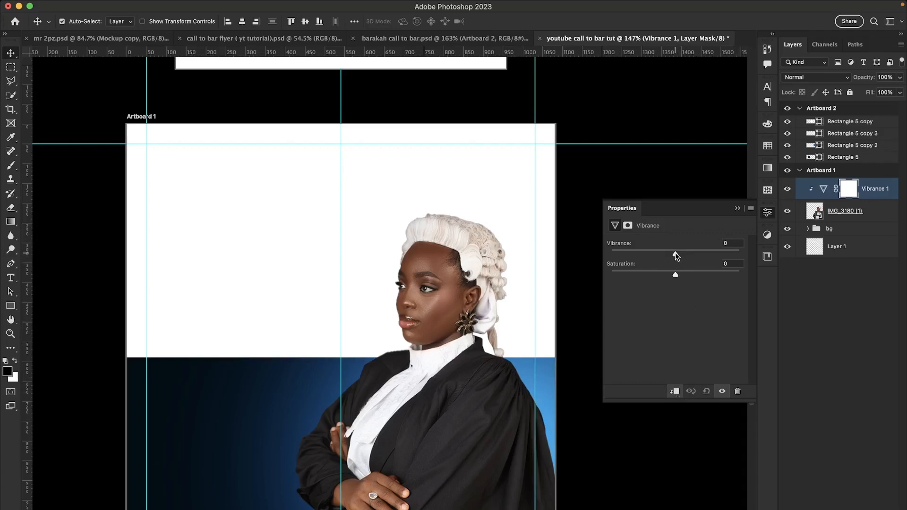
left_click_drag(676, 255, 670, 273)
left_click_drag(670, 273, 669, 273)
left_click(738, 207)
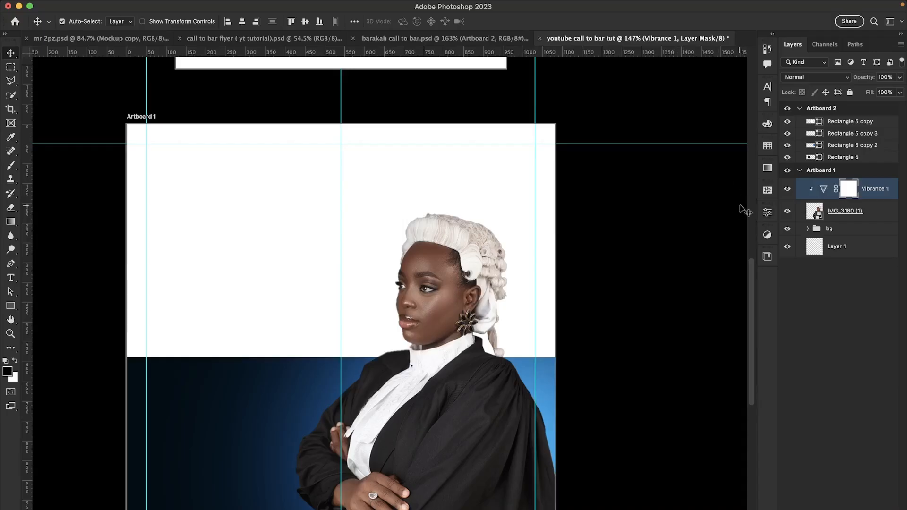
Compare the portrait with and without the Vibrance 1 adjustment, then select the portrait layer and leave Vibrance 1 hidden
left_click(788, 188)
left_click(788, 190)
left_click(788, 190)
left_click(788, 190)
left_click(788, 189)
left_click(788, 189)
left_click(887, 219)
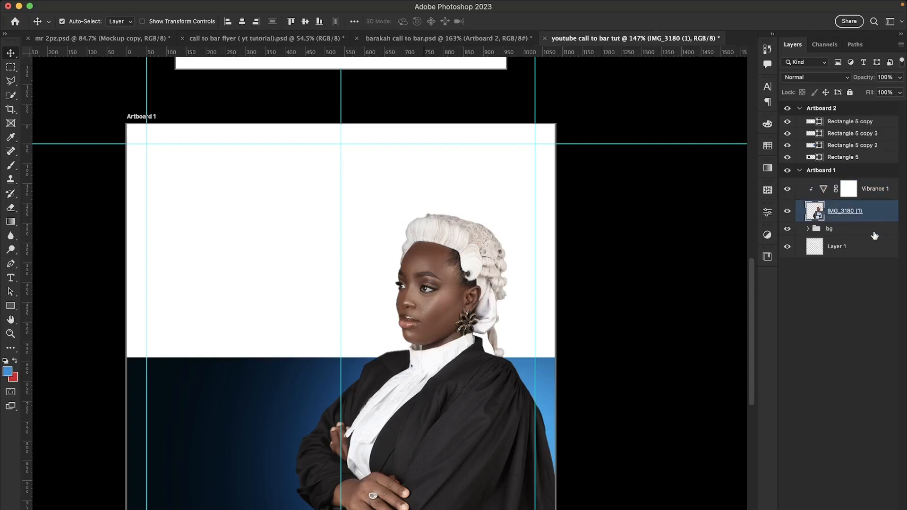
left_click(787, 189)
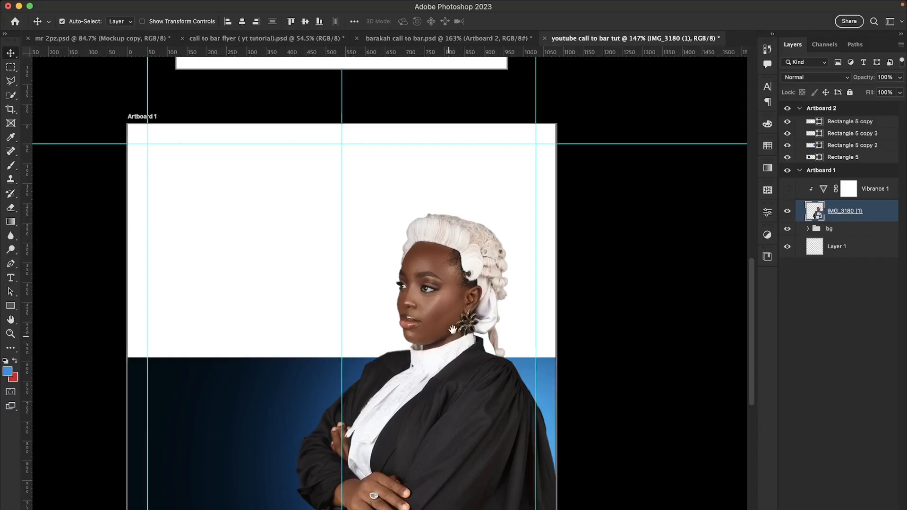
Open the Camera Raw Filter on the portrait and set Exposure +0.40, Highlights +19, Shadows -18, Whites +3 and Blacks -12
scroll(465, 293, "down", 3)
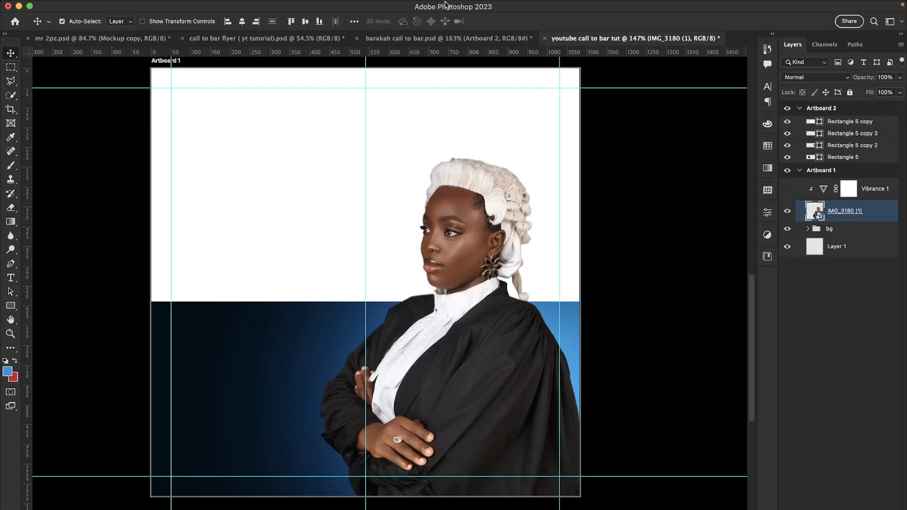
left_click(251, 6)
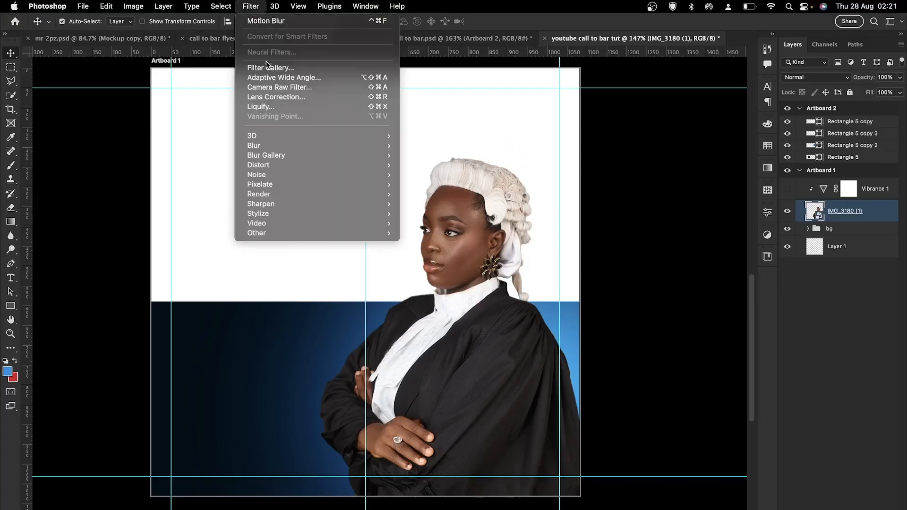
left_click(273, 86)
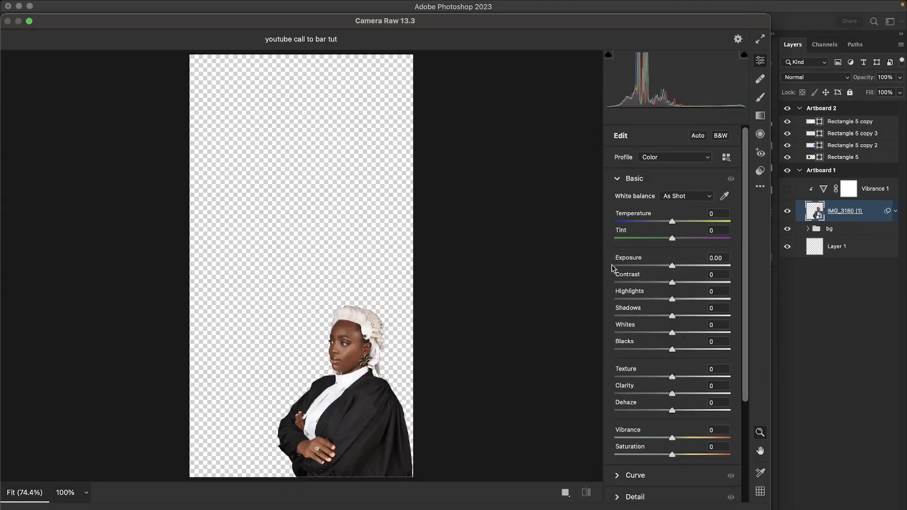
scroll(378, 398, "down", 1)
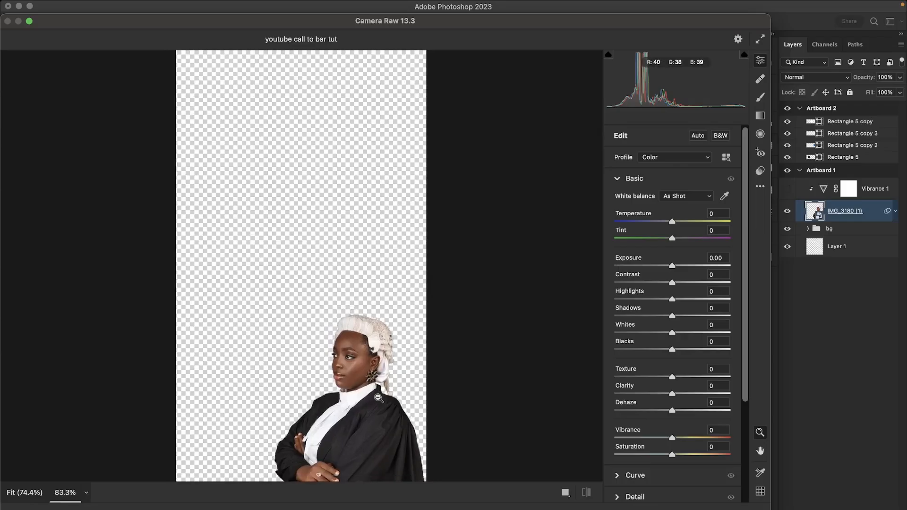
scroll(379, 398, "up", 5)
left_click_drag(397, 417, 409, 160)
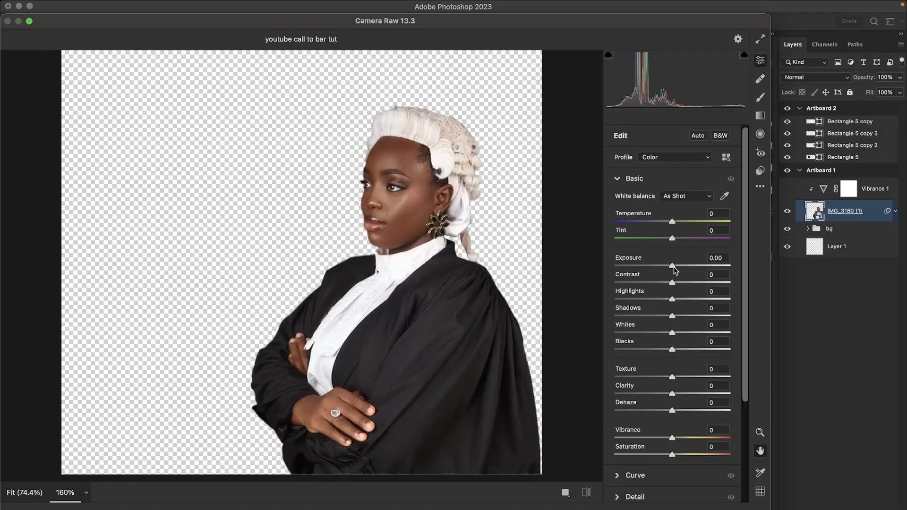
left_click_drag(673, 269, 682, 300)
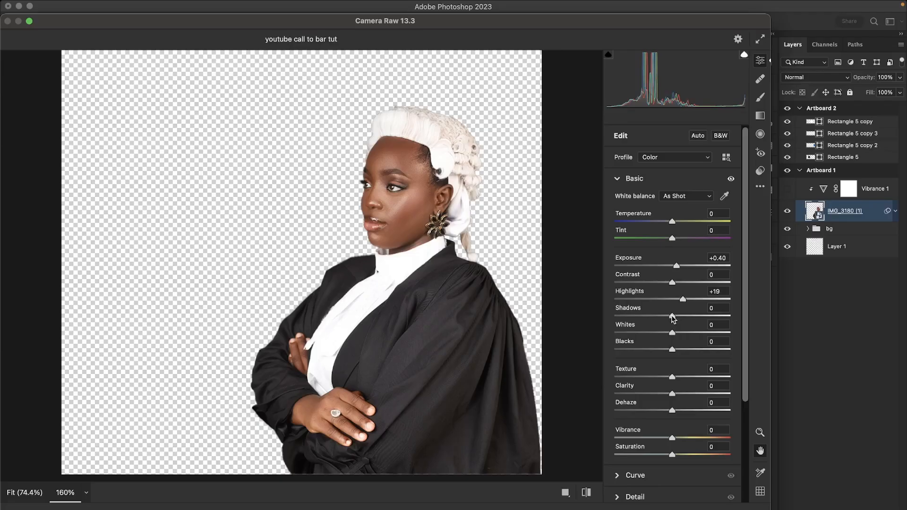
mouse_move(673, 319)
left_mouse_down()
mouse_move(662, 318)
mouse_move(676, 337)
left_mouse_up()
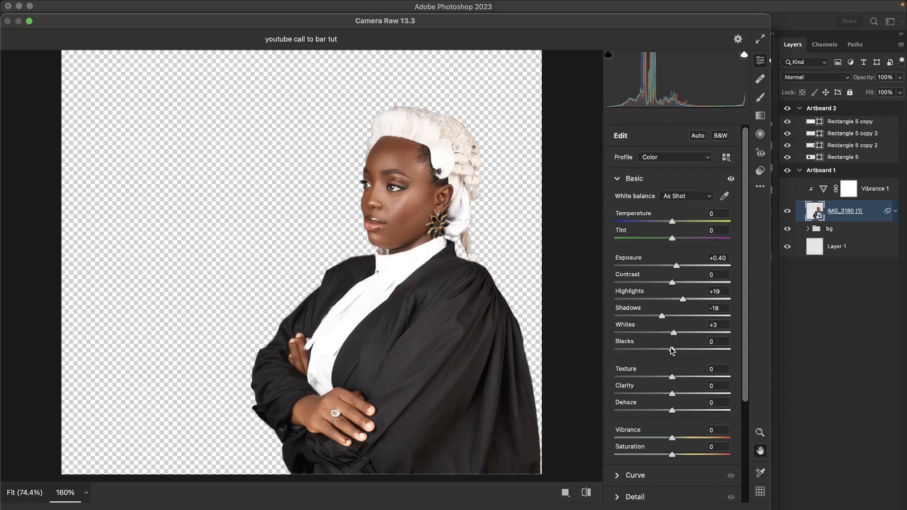
left_click_drag(672, 350, 665, 348)
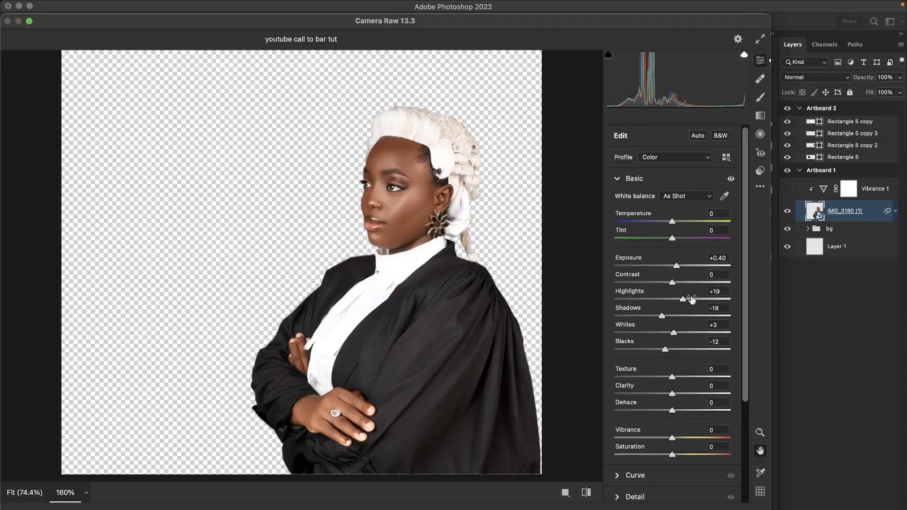
Set the portrait's Texture to +2, Clarity to +2 and Temperature to -5, and apply the Camera Raw Filter
key("super+plus")
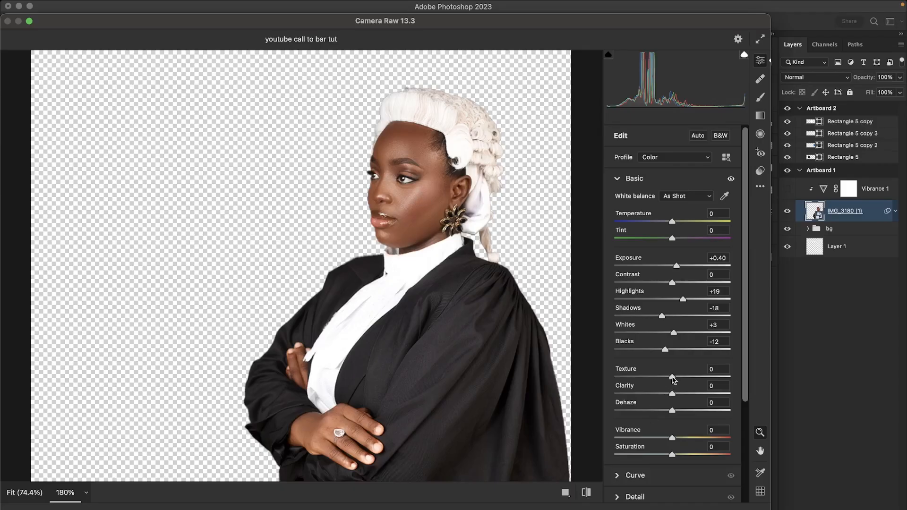
left_click_drag(672, 377, 676, 396)
left_click_drag(673, 224, 671, 225)
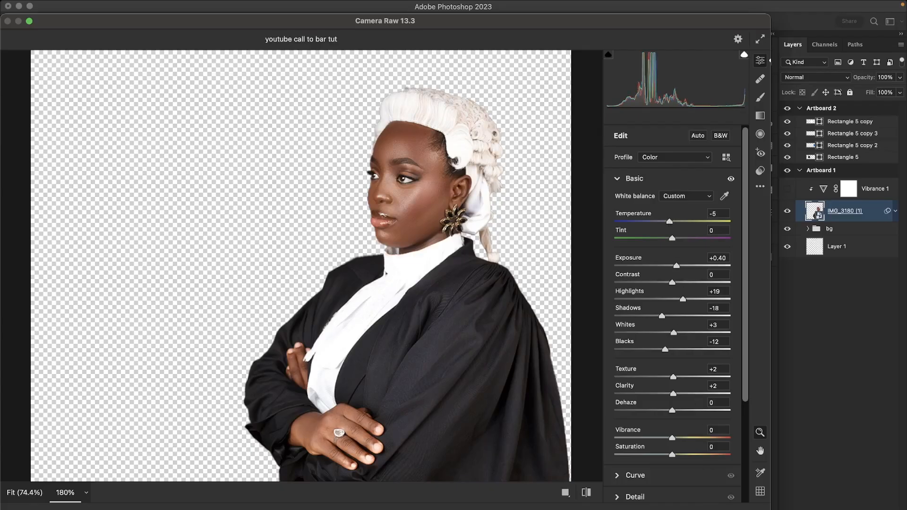
key("Return")
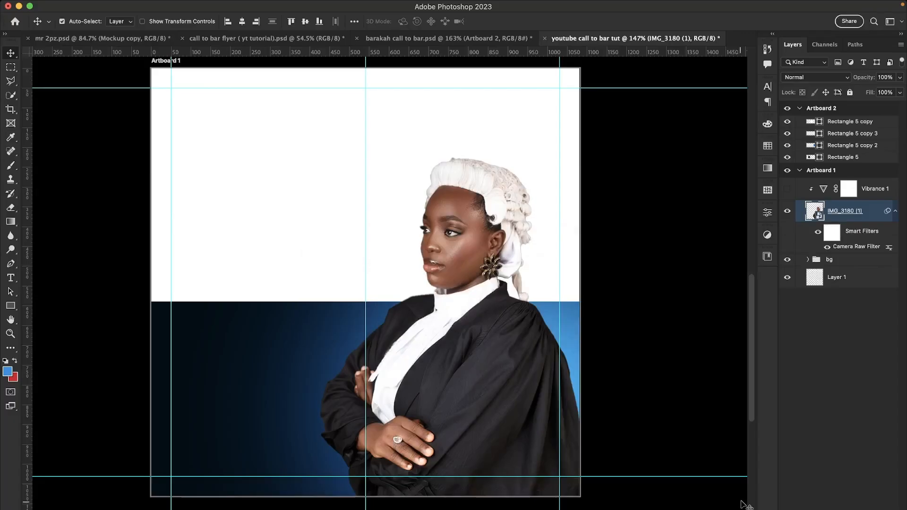
Compare the portrait with and without its smart filters, leaving them enabled
left_click(818, 232)
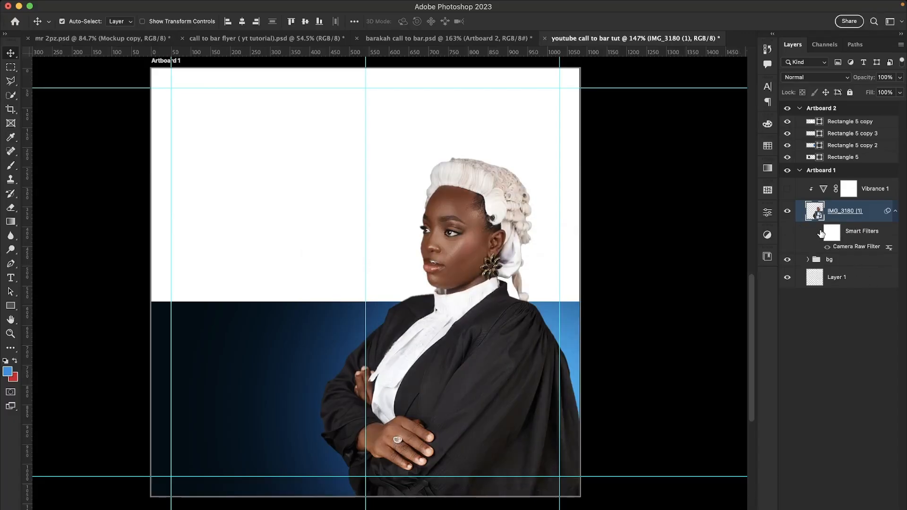
left_click(819, 232)
left_click(818, 232)
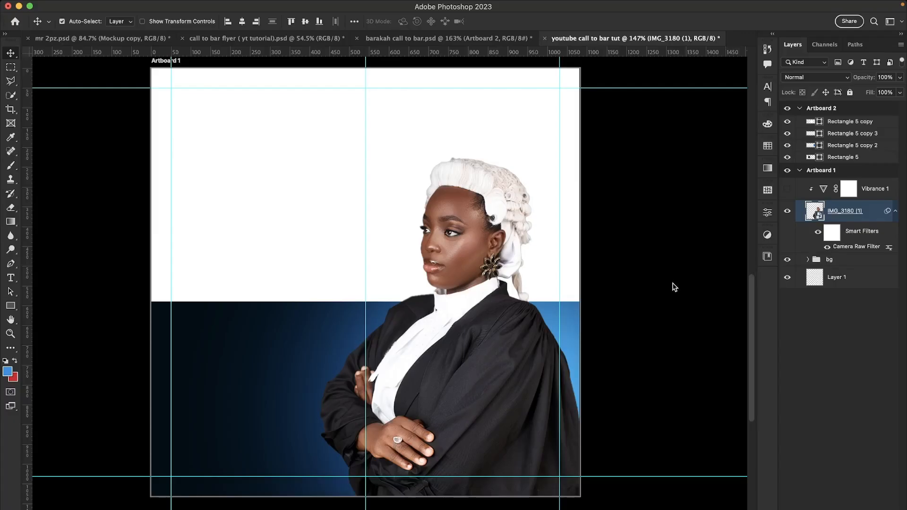
Set the portrait's Camera Raw Exposure to +0.20, apply it, and compare the portrait with and without its smart filters
double_click(857, 246)
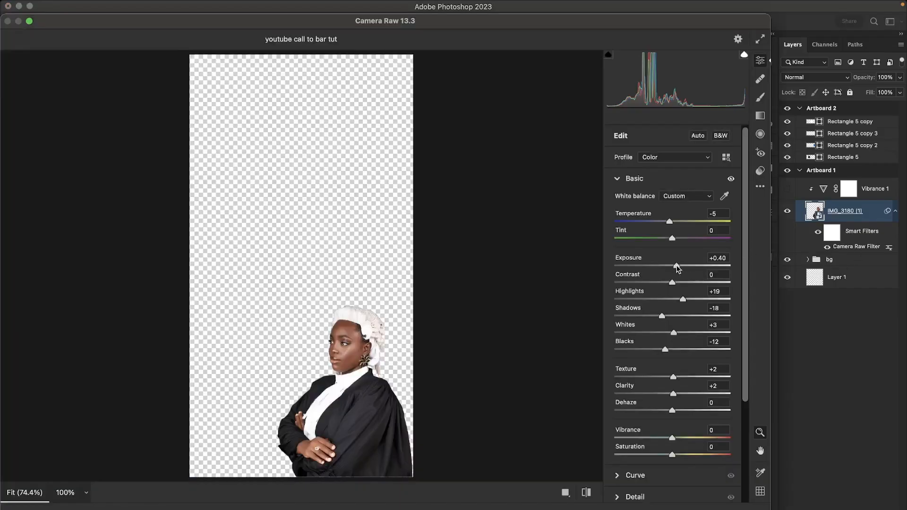
left_click_drag(678, 268, 675, 268)
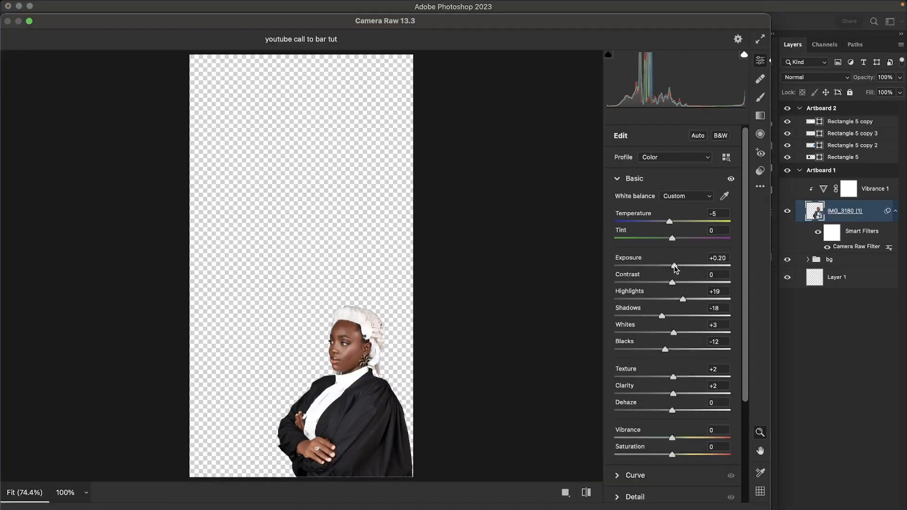
key("Return")
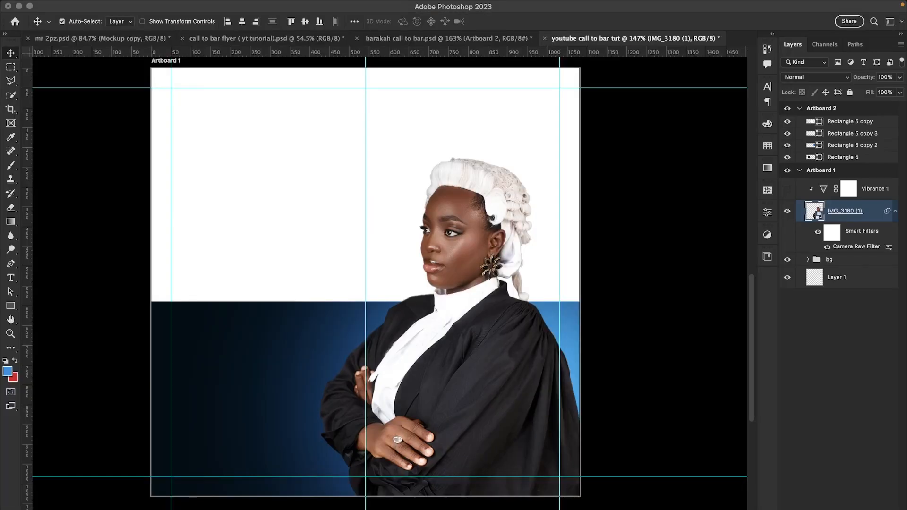
left_click(819, 232)
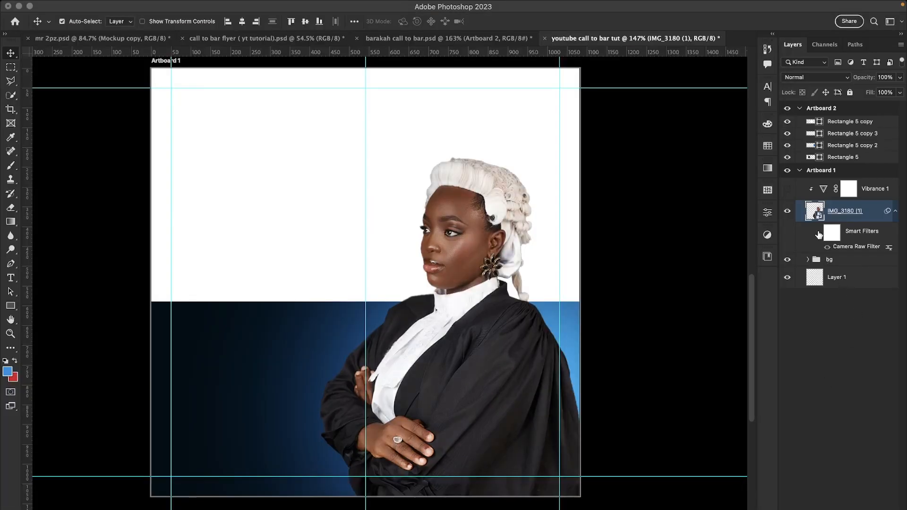
left_click(819, 233)
left_click(819, 232)
left_click(819, 233)
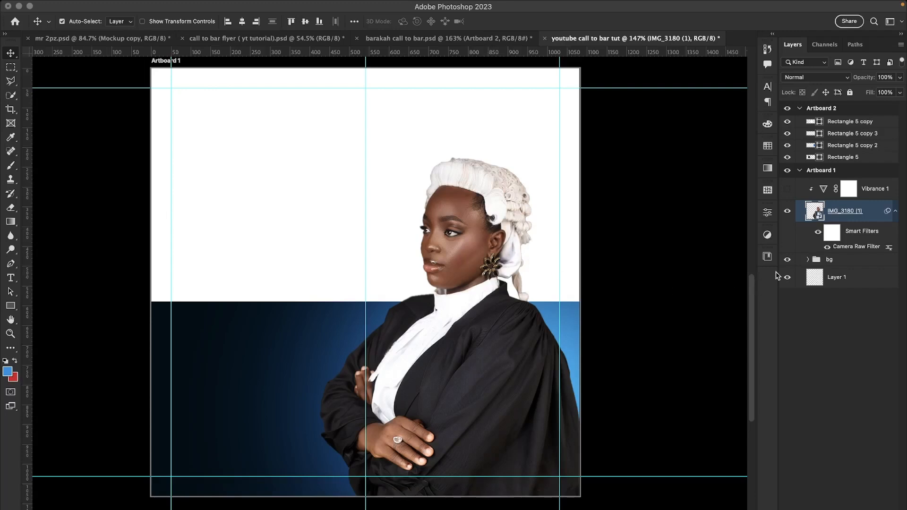
Reopen the portrait's Camera Raw Filter, set Highlights to +24 and Exposure to +0.30, and apply it
double_click(845, 247)
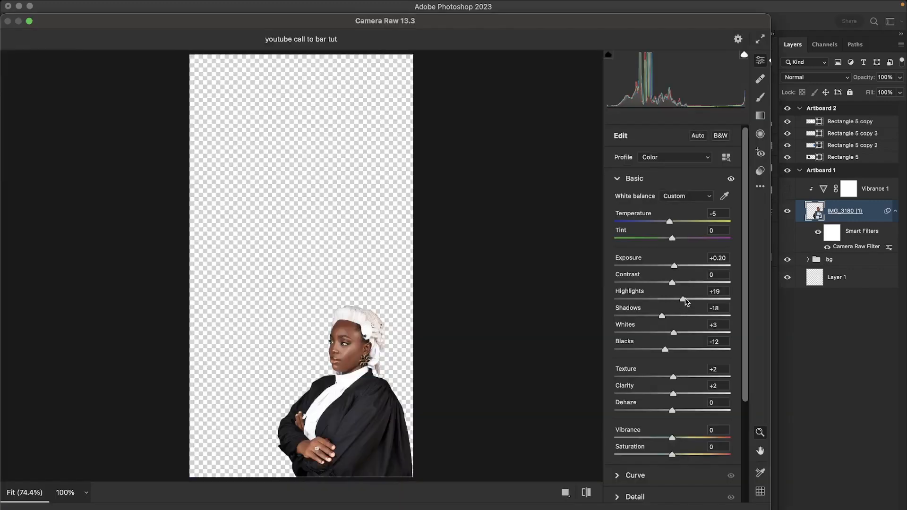
left_click_drag(685, 298, 685, 298)
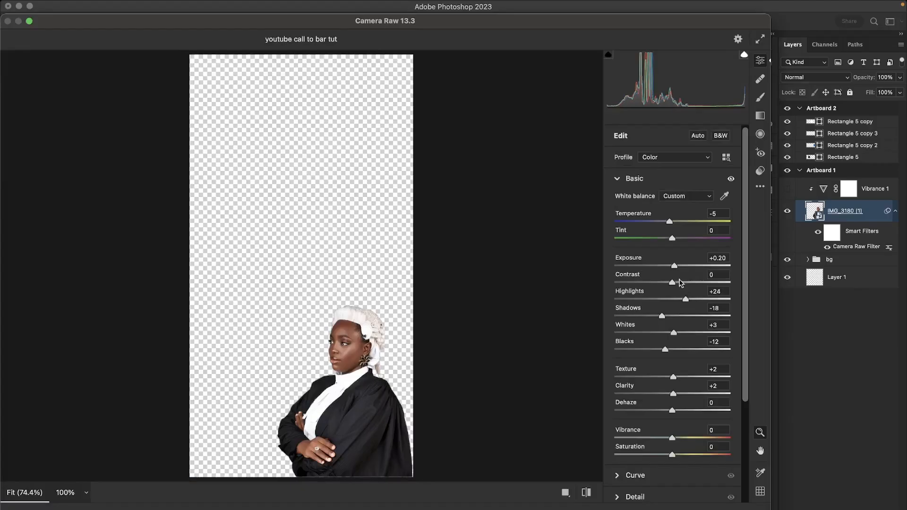
left_click_drag(675, 266, 675, 266)
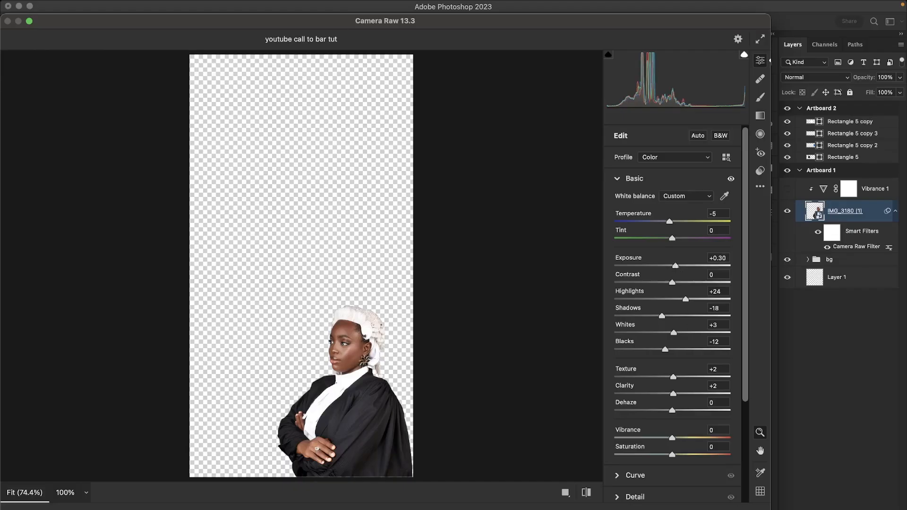
key("Return")
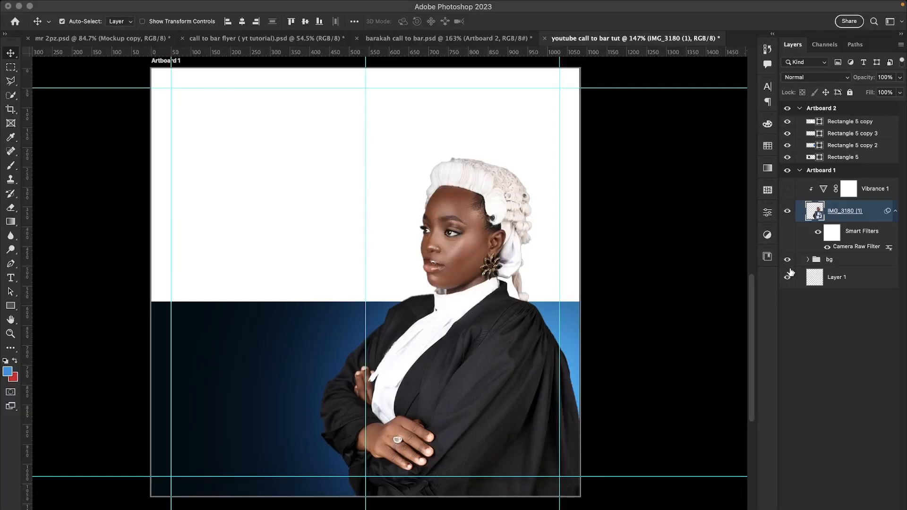
Compare the portrait with and without the Camera Raw smart filter, leave it enabled, and deselect the layer
left_click(817, 232)
left_click(818, 232)
left_click(817, 233)
left_click(817, 232)
left_click(640, 335)
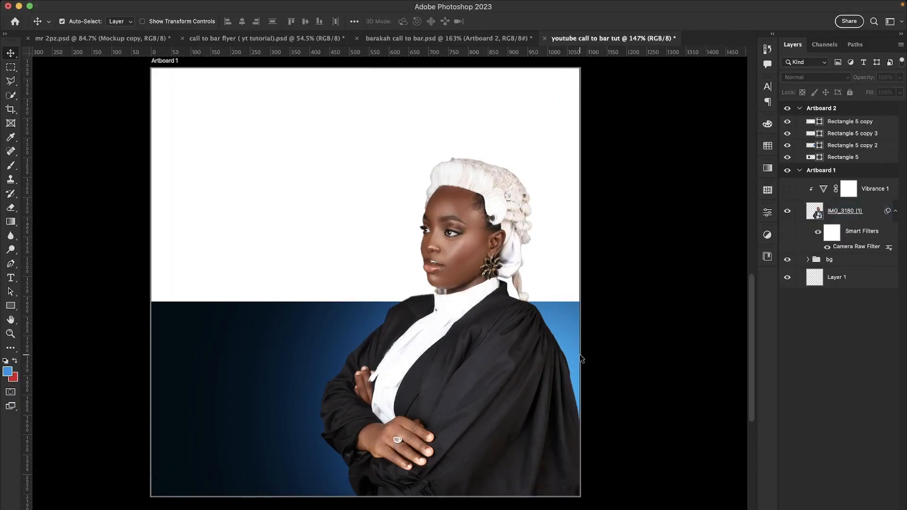
scroll(569, 330, "down", 1)
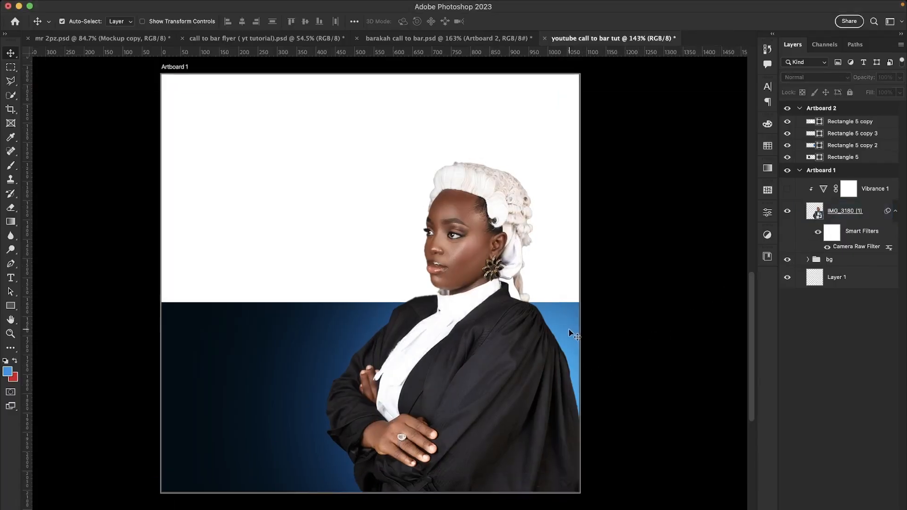
Show the Vibrance 1 adjustment again and check the portrait's skin tone against the background
left_click(787, 190)
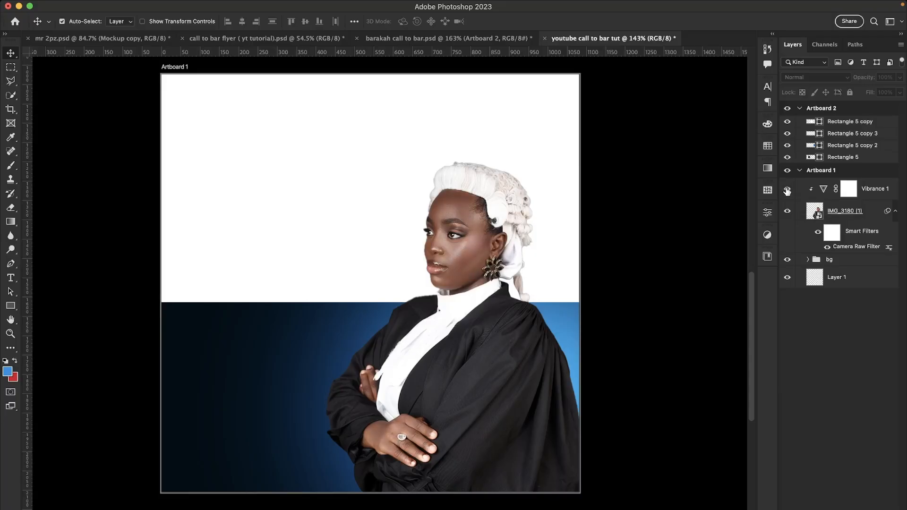
scroll(609, 352, "down", 1)
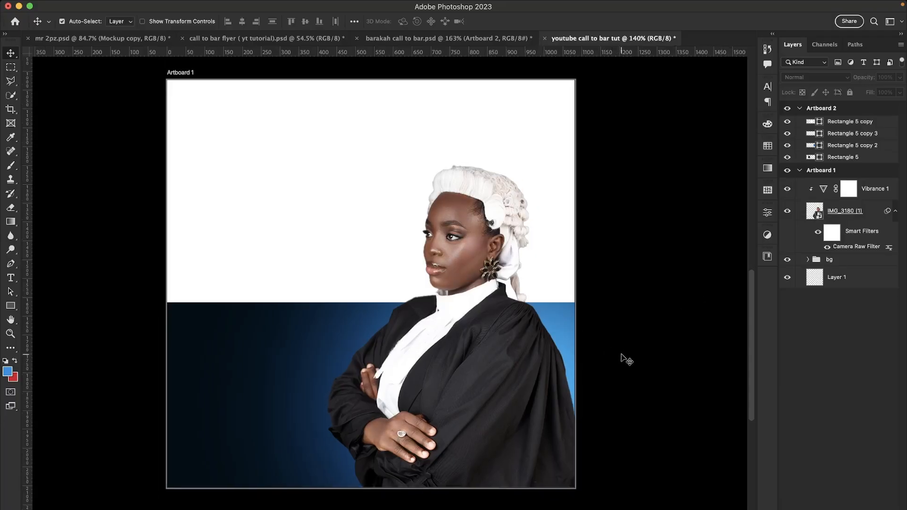
scroll(524, 364, "up", 2)
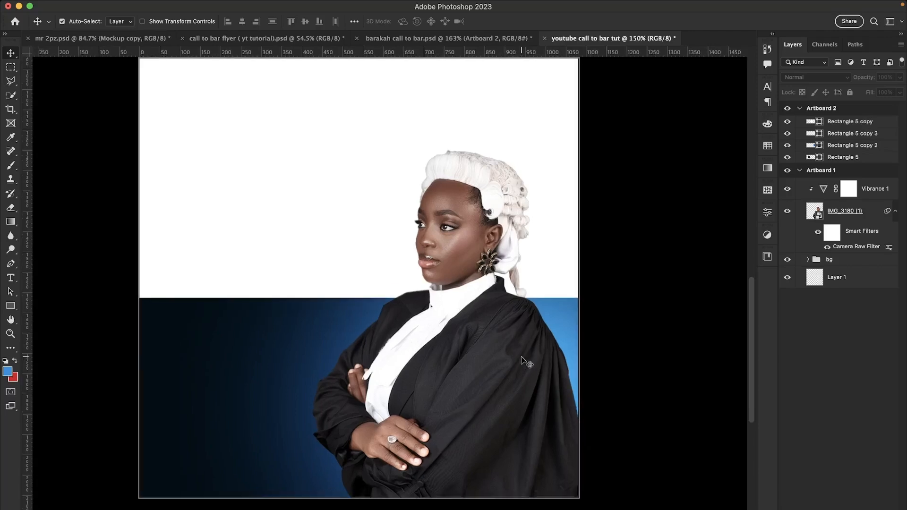
scroll(525, 365, "down", 1)
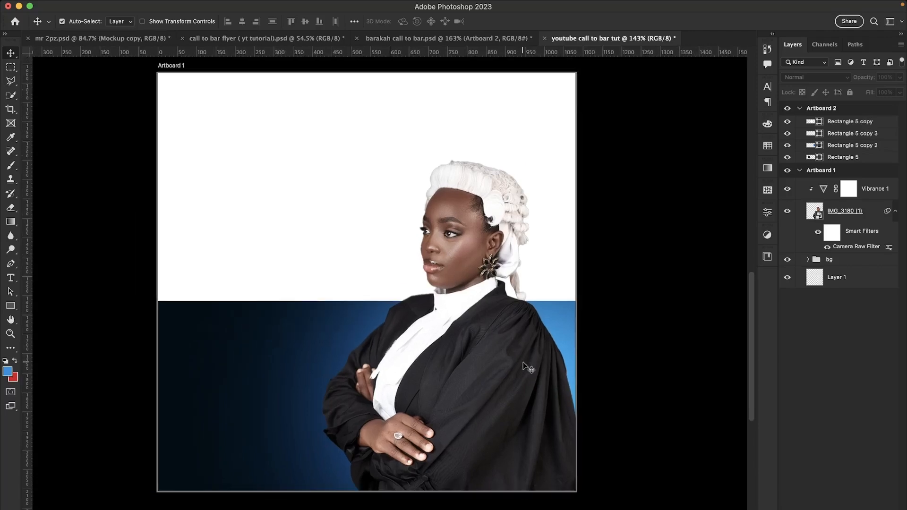
scroll(520, 366, "right", 2)
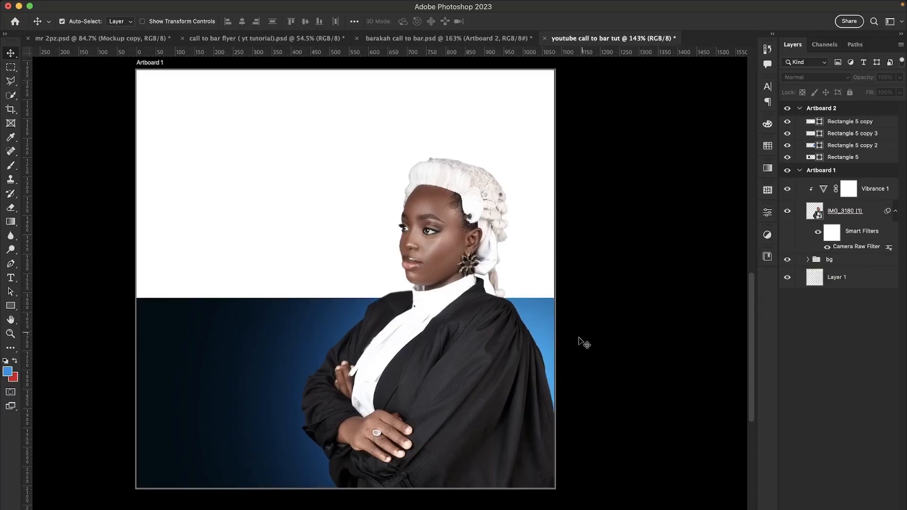
scroll(511, 366, "up", 1)
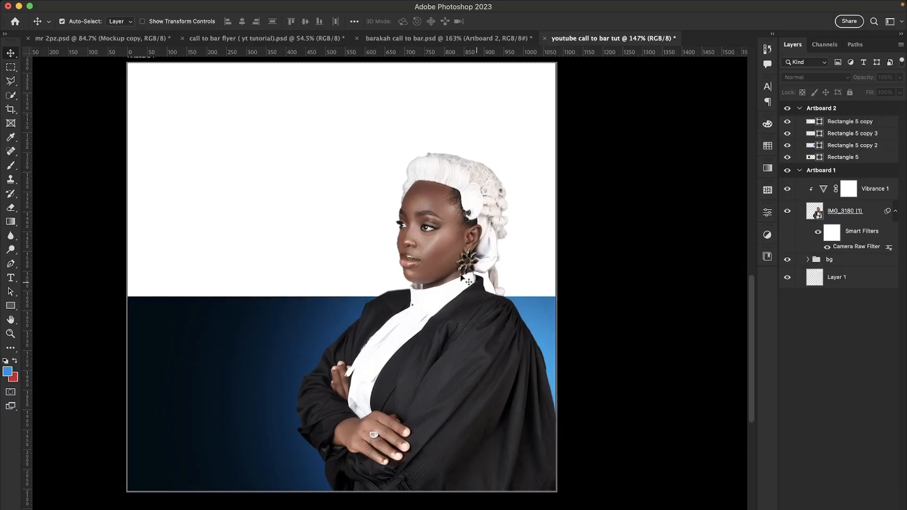
scroll(457, 396, "up", 1)
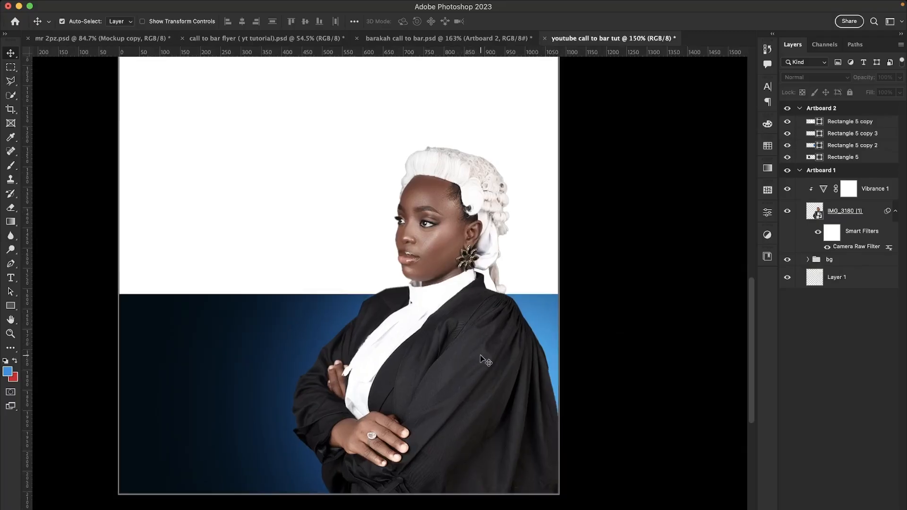
scroll(482, 361, "up", 2)
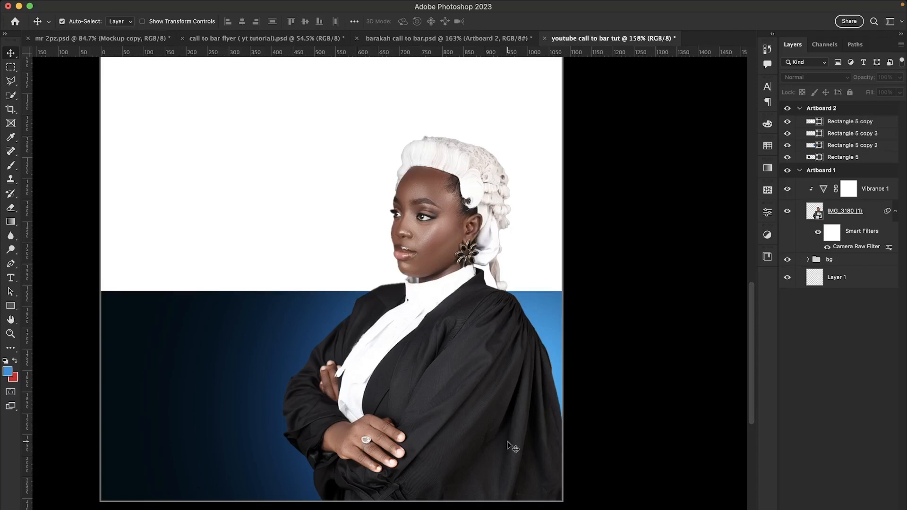
Add a Brightness/Contrast adjustment layer above Vibrance 1, clip it to the portrait, and set Brightness to 39
key("super+semicolon")
left_click(892, 196)
left_click(843, 508)
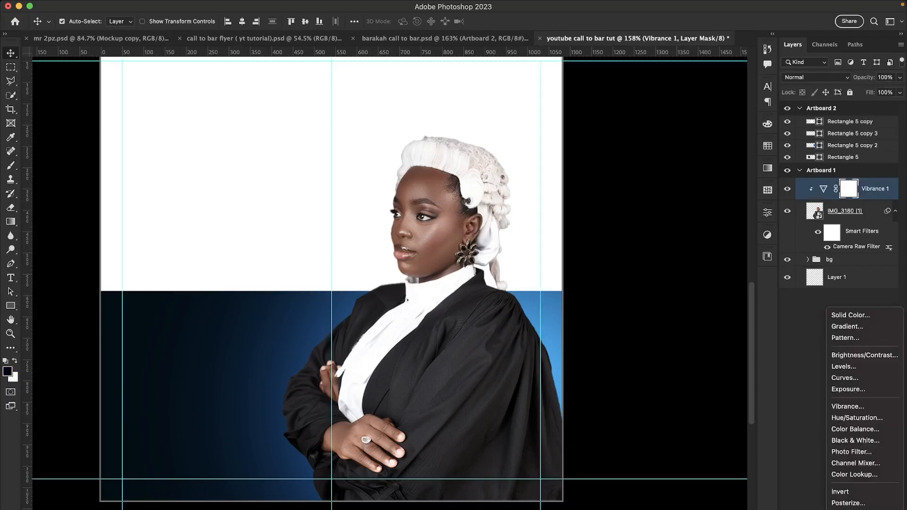
left_click(870, 356)
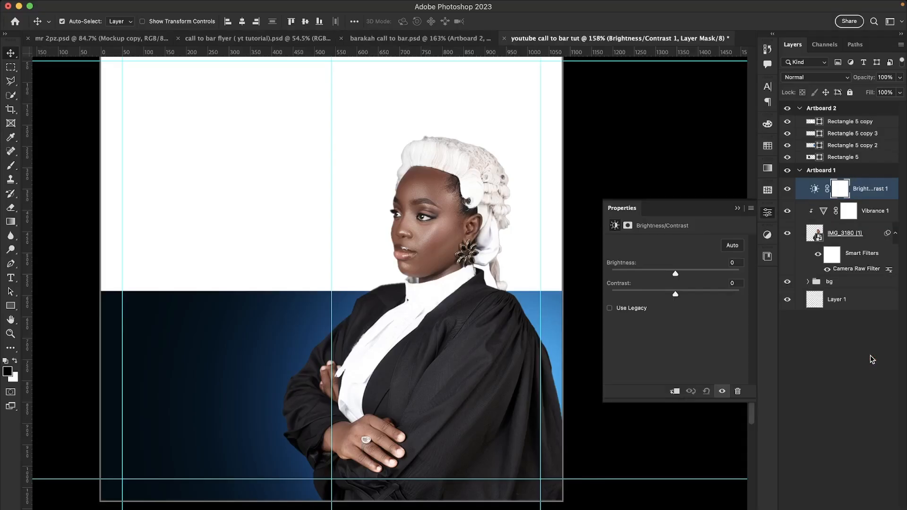
left_click(675, 392)
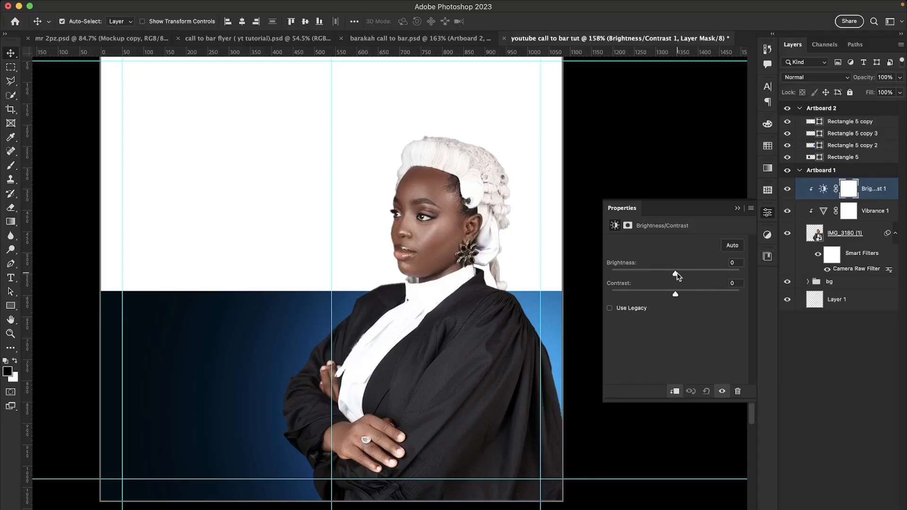
left_click_drag(677, 276, 692, 278)
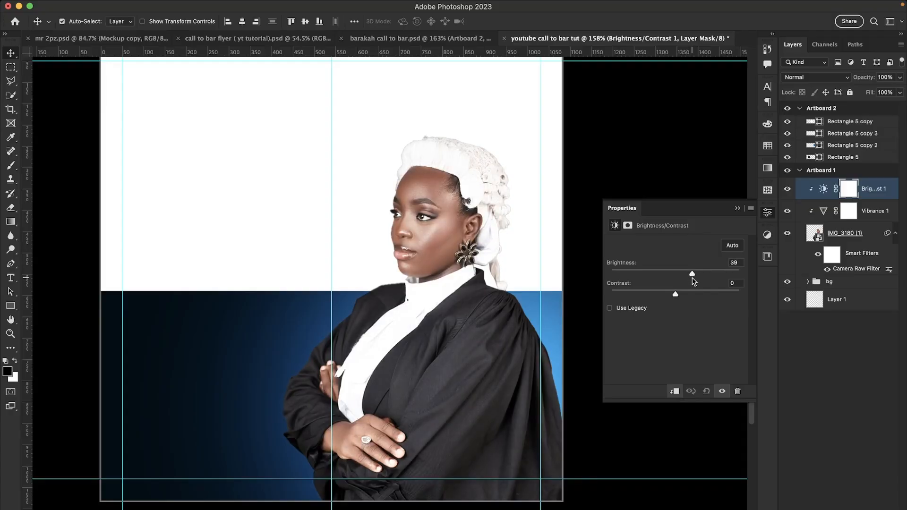
left_click(738, 209)
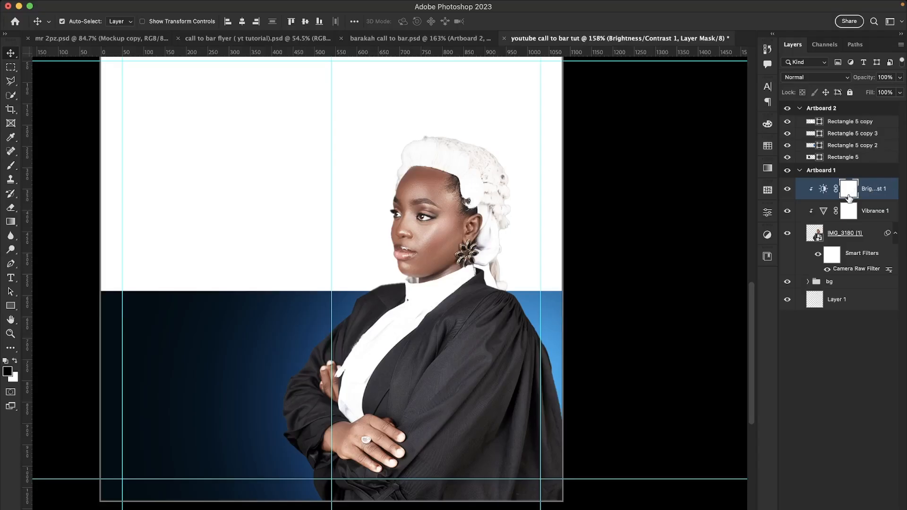
Select the Brightness/Contrast layer's mask and invert it to black
left_click(823, 190)
left_click(844, 191)
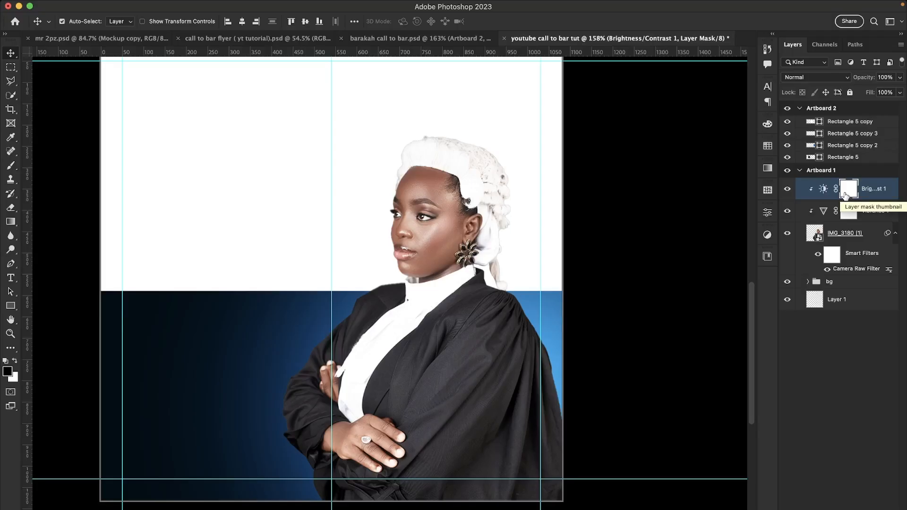
key("super+i")
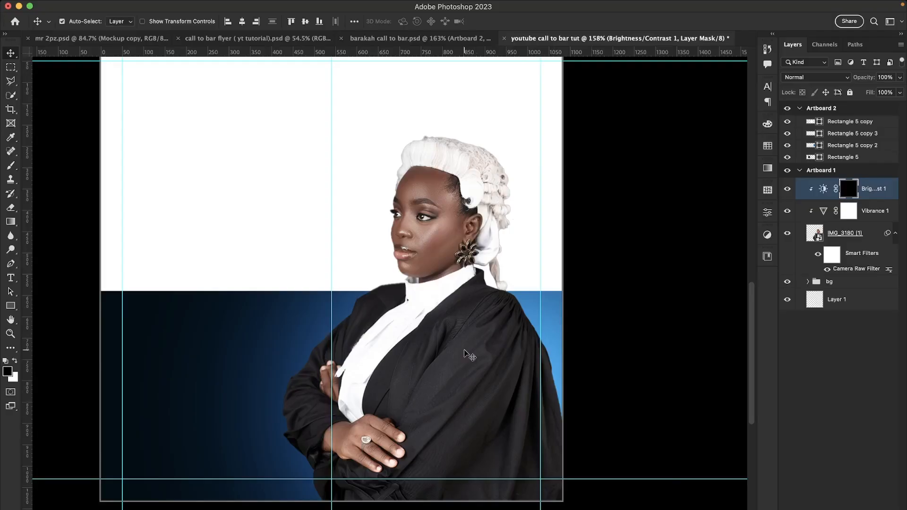
Switch to the Brush tool and reduce the soft brush's size to 30 px
scroll(467, 353, "down", 5)
key("b")
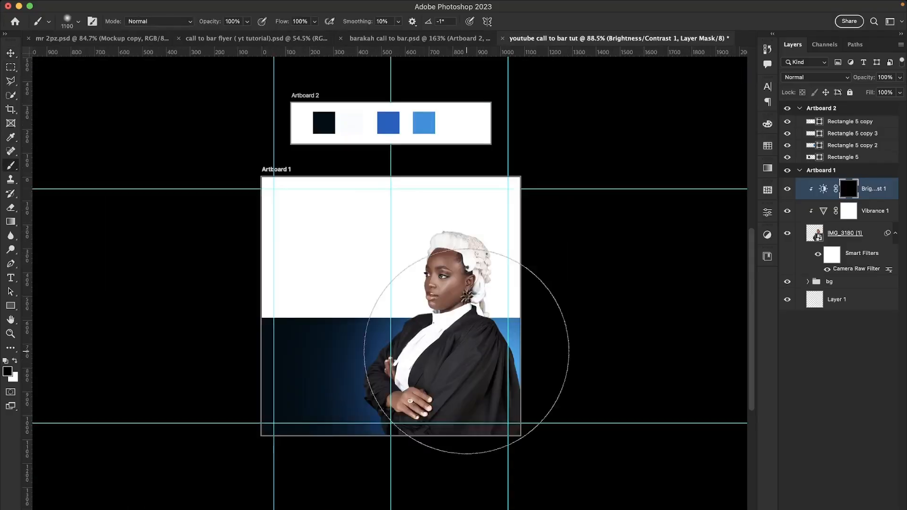
key("bracketleft")
key("bracketleft")
key("bracketleft")
key("bracketleft")
key("bracketleft")
key("bracketleft")
key("bracketleft")
key("bracketleft")
key("bracketleft")
key("bracketleft")
key("bracketleft")
key("bracketleft")
key("bracketleft")
key("bracketleft")
key("bracketleft")
key("bracketleft")
key("bracketleft")
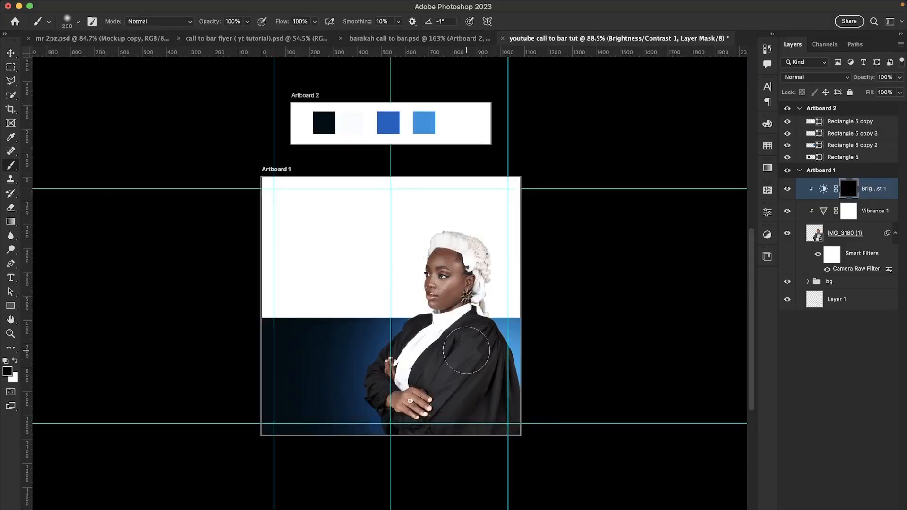
key("bracketleft")
key("bracketleft")
key("bracketleft")
key("bracketleft")
key("bracketleft")
key("bracketleft")
key("bracketleft")
Set the brush's Opacity and Flow to 44%
left_click_drag(219, 23, 188, 32)
left_click_drag(281, 21, 258, 24)
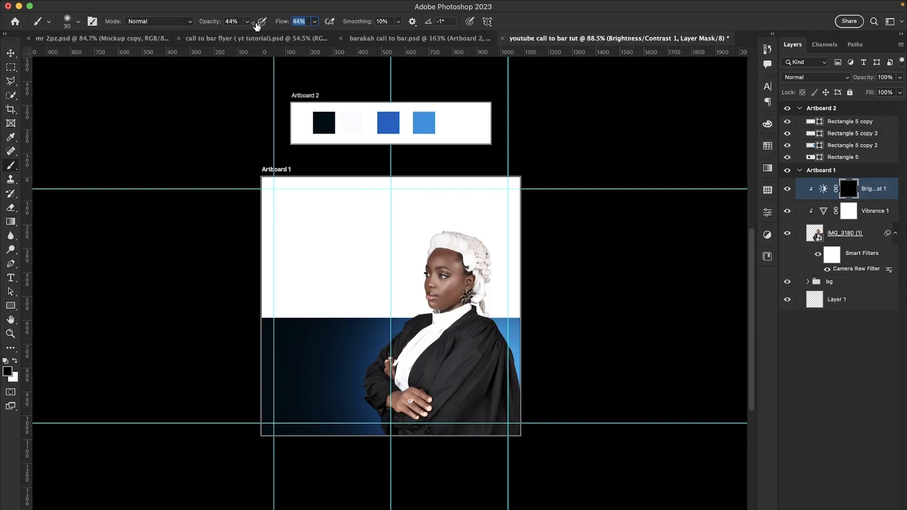
left_click_drag(257, 25, 257, 24)
Make white the foreground color and reduce the brush size to 15 px for painting the gown's folds
scroll(469, 359, "up", 6)
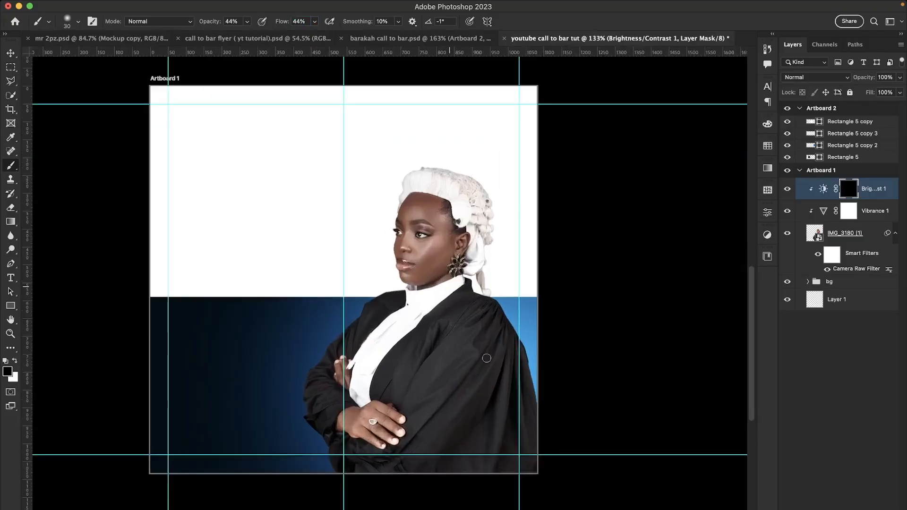
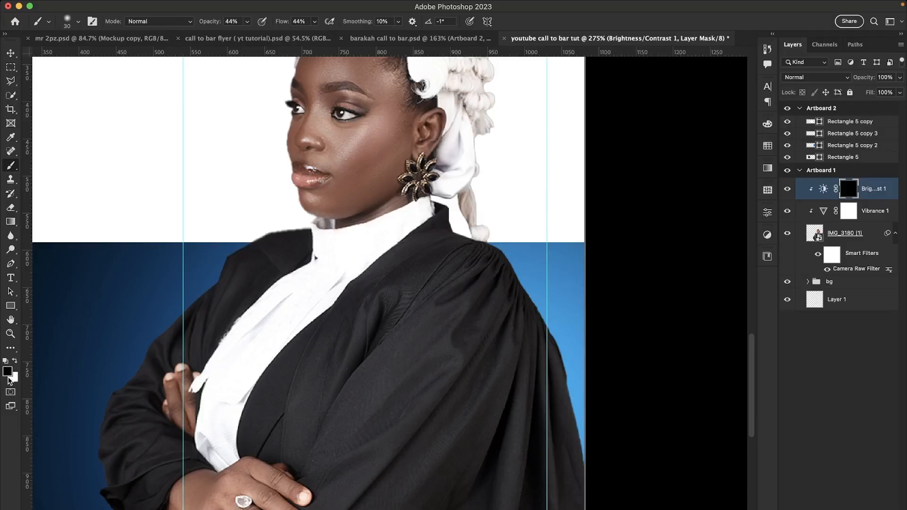
key("x")
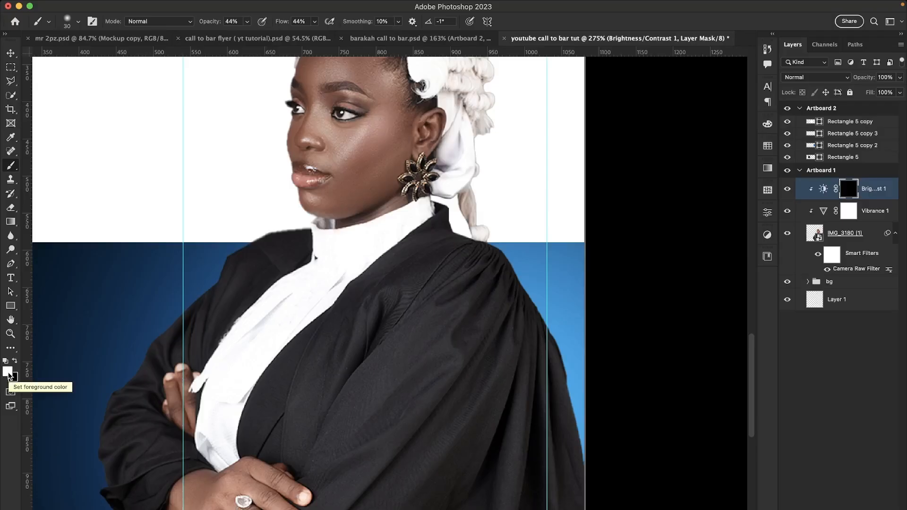
key("x")
key("x")
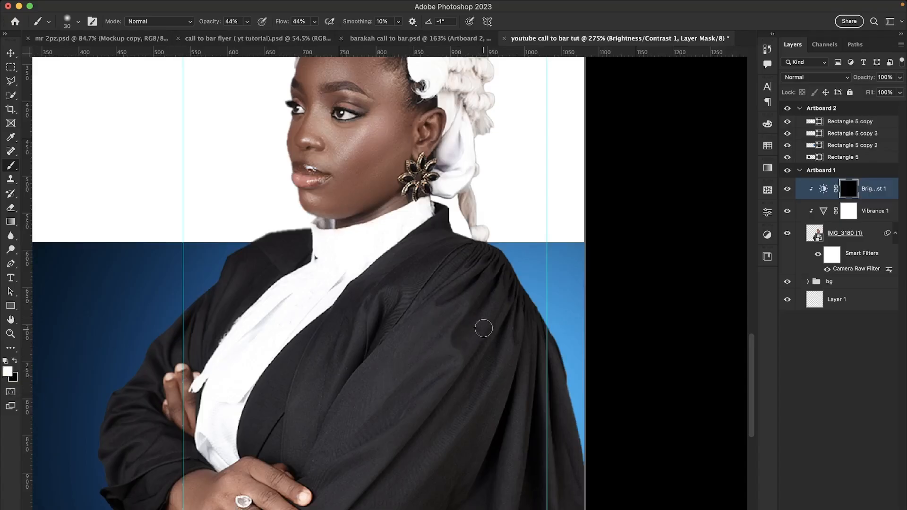
scroll(483, 326, "up", 3)
key("bracketleft")
key("bracketleft")
key("bracketleft")
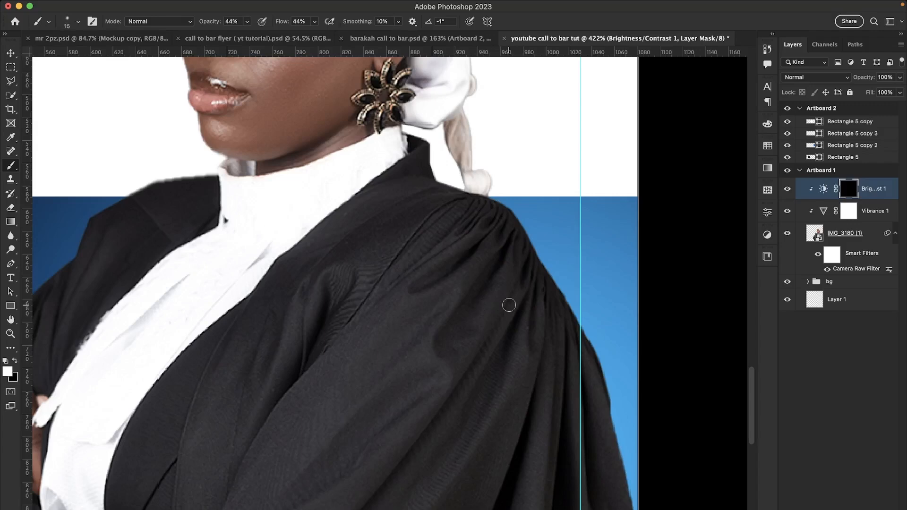
key("bracketleft")
key("bracketright")
Set the brush's Opacity and Flow to 70% for painting on the gown's shoulder
left_click_drag(209, 25, 213, 25)
left_click_drag(282, 26, 295, 36)
left_click(238, 22)
type("70")
scroll(502, 362, "up", 2)
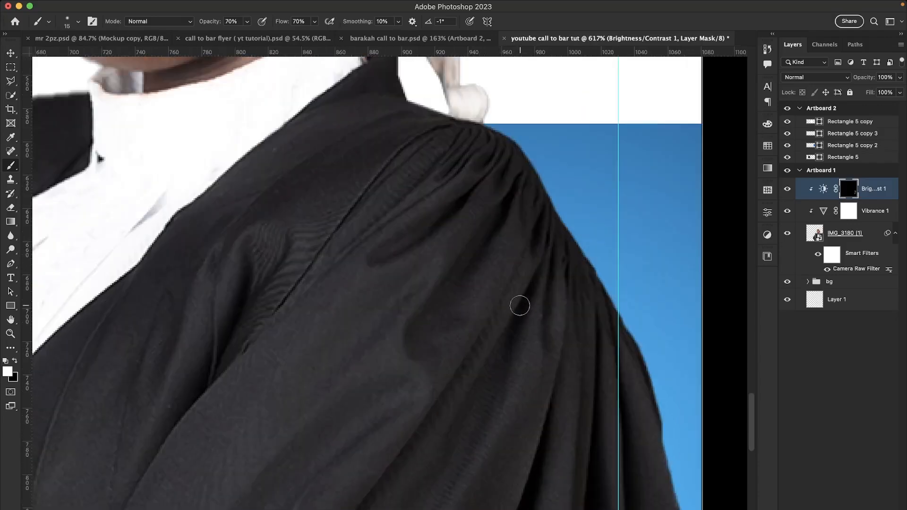
Reduce the brush size to 10 px and paint highlights on the gown's shoulder folds in the Brightness/Contrast mask
key("bracketright")
key("bracketleft")
key("bracketleft")
key("bracketleft")
key("bracketleft")
scroll(471, 250, "down", 10)
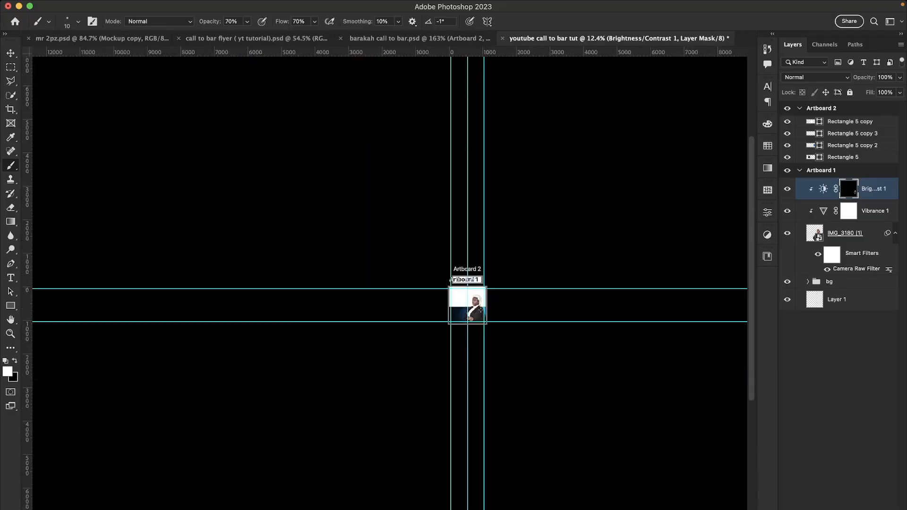
scroll(480, 311, "up", 10)
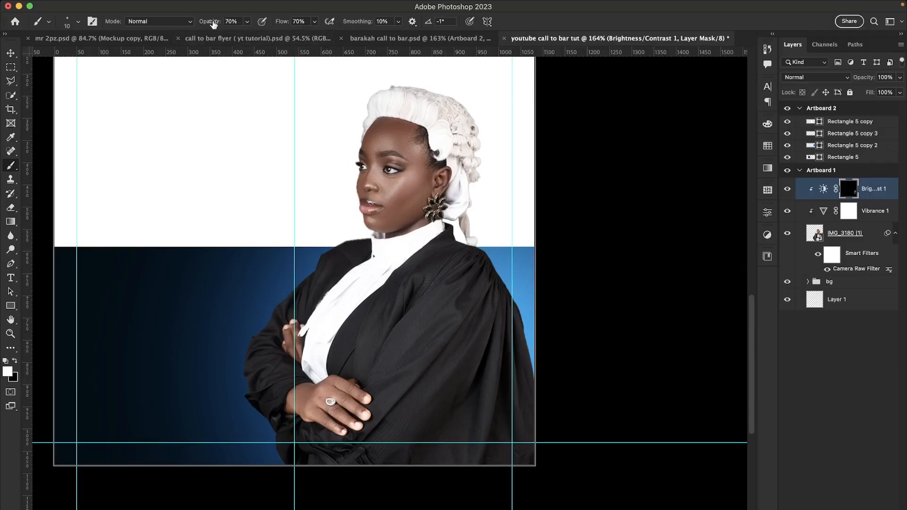
Set the brush's Opacity and Flow to 86%
left_click_drag(213, 25, 221, 29)
left_click(306, 21)
type("8%6")
key("BackSpace")
key("BackSpace")
Paint white along the gown's sleeve folds in the Brightness/Contrast mask to add highlights
scroll(346, 274, "up", 2)
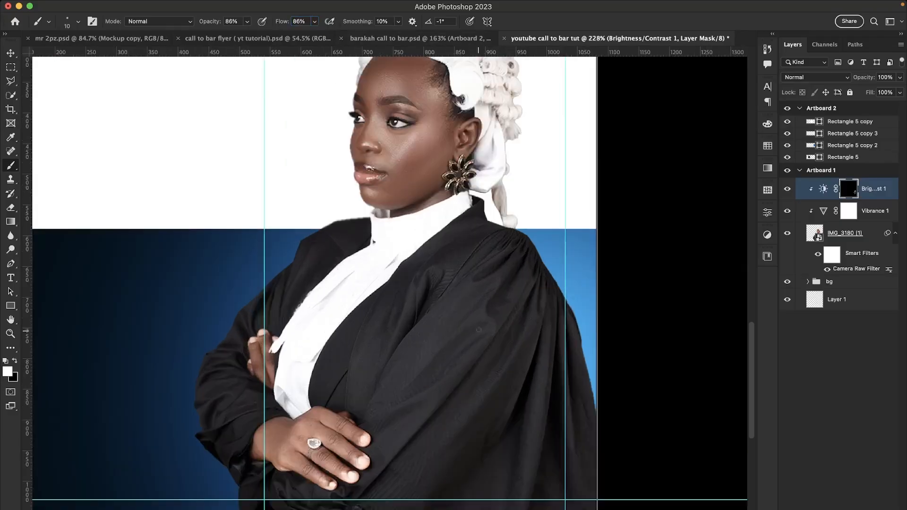
scroll(544, 294, "up", 2)
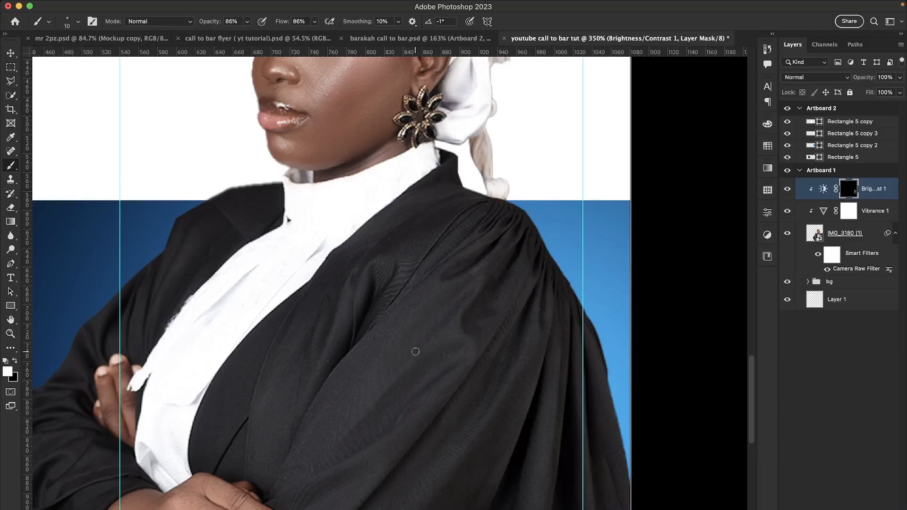
scroll(415, 351, "up", 1)
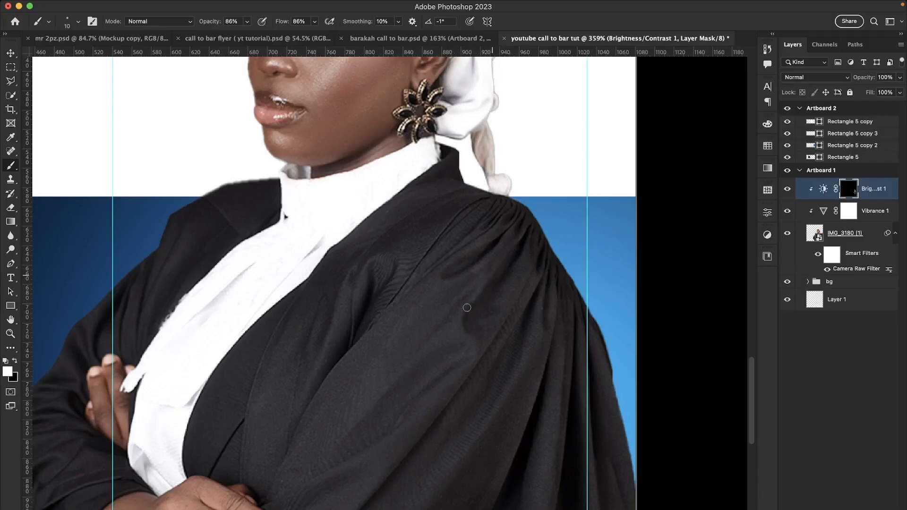
mouse_move(471, 302)
left_mouse_down()
mouse_move(455, 329)
mouse_move(458, 321)
mouse_move(470, 351)
left_mouse_up()
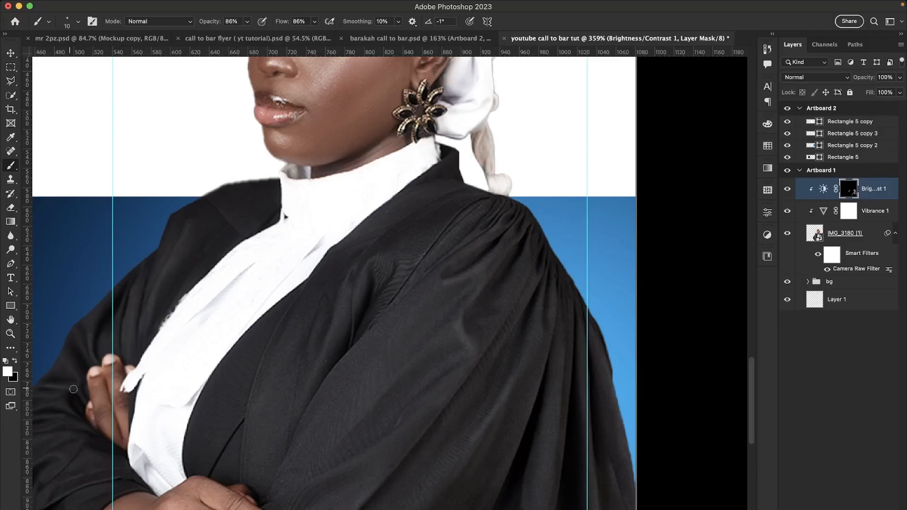
scroll(71, 427, "down", 2)
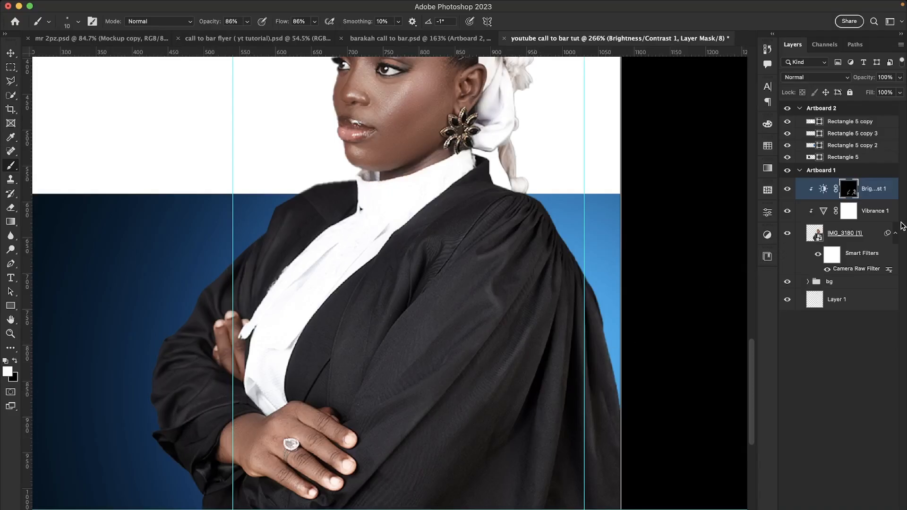
Toggle the Brightness/Contrast layer's visibility to compare the gown with and without the painted highlights
left_click(787, 189)
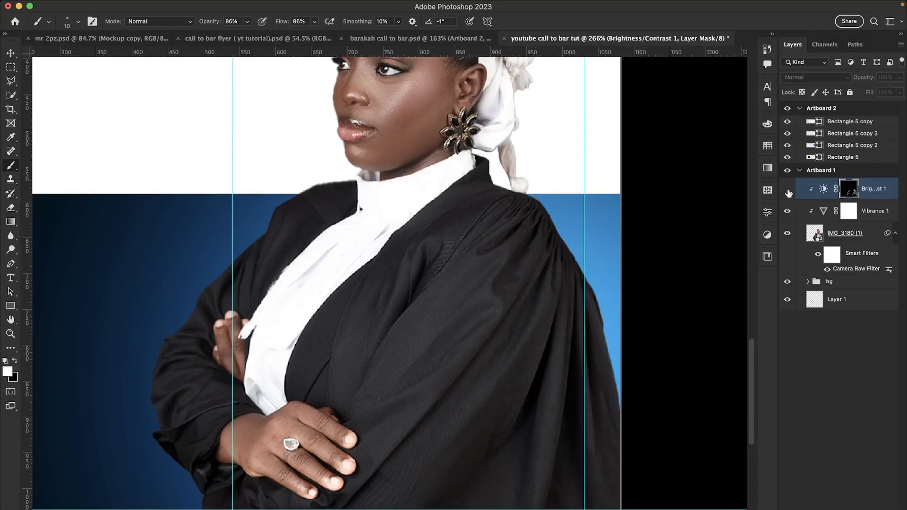
left_click(787, 189)
left_click(787, 189)
left_click(787, 189)
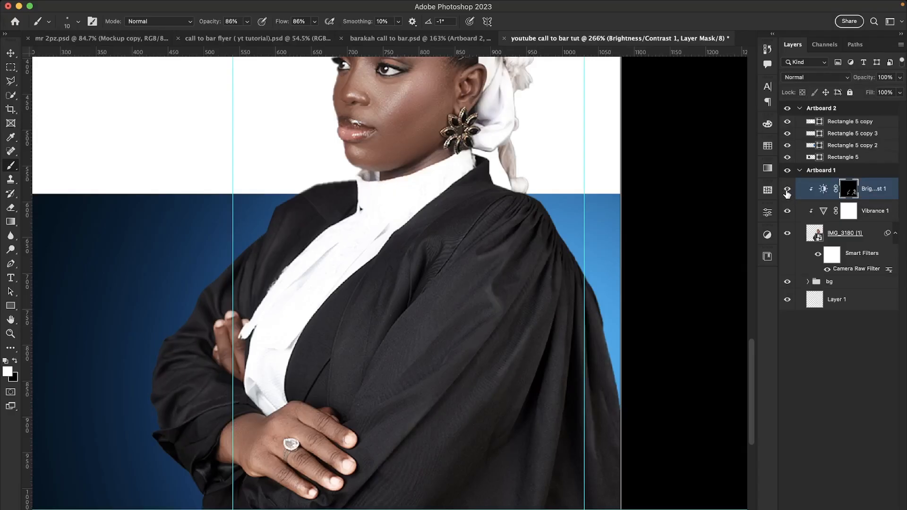
left_click(786, 190)
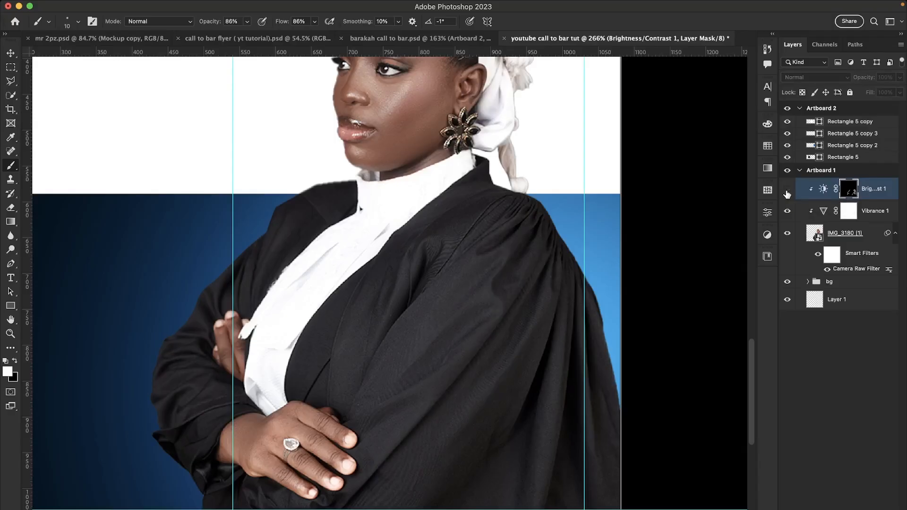
left_click(787, 189)
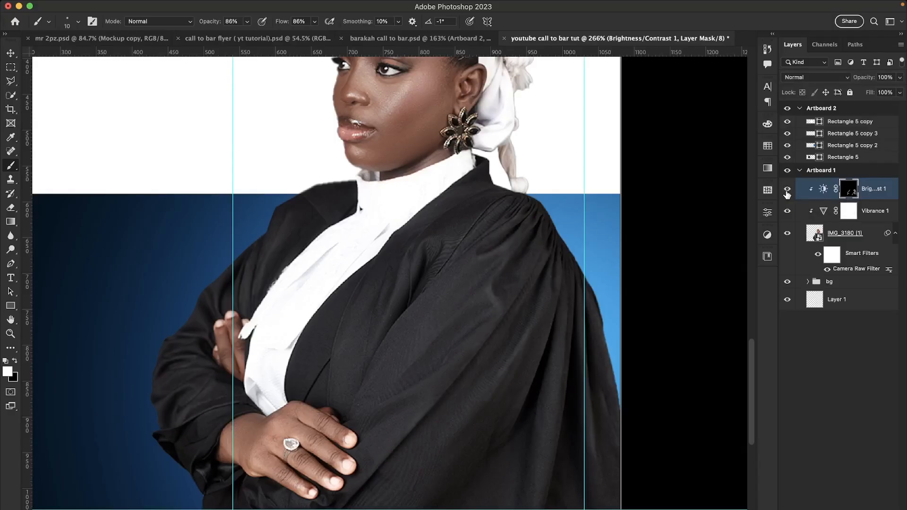
Lower the Brightness/Contrast adjustment layer's opacity to 92%
scroll(505, 308, "down", 2)
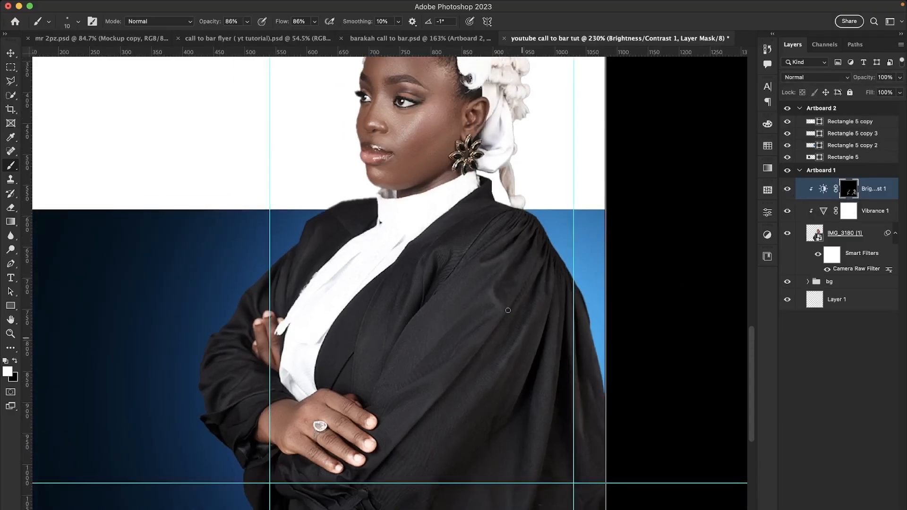
scroll(508, 310, "down", 2)
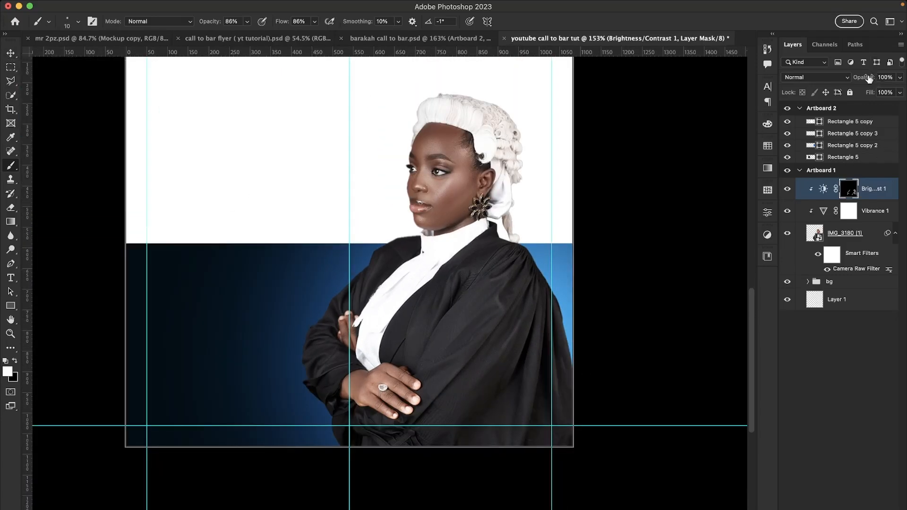
left_click_drag(870, 80, 865, 82)
Switch to the Move tool, reselect the Brightness/Contrast layer and open the choice of new fill and adjustment layers
left_click(11, 53)
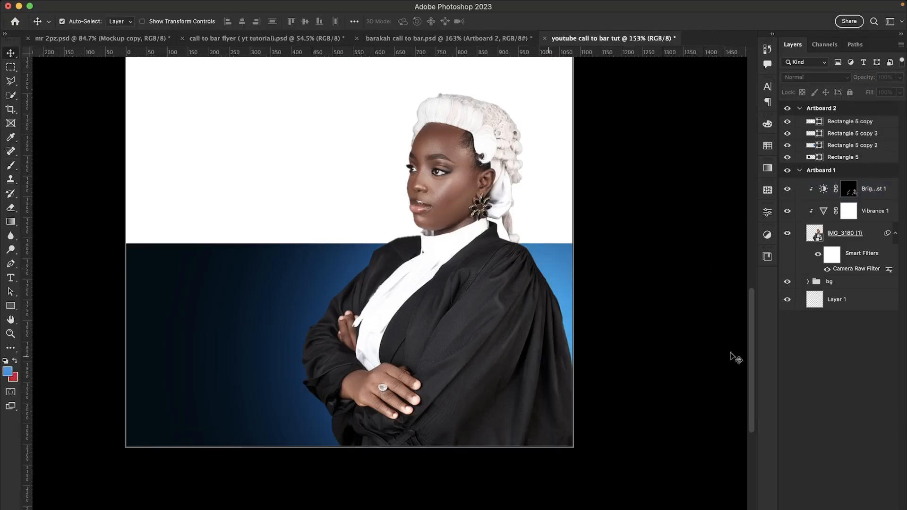
left_click(888, 188)
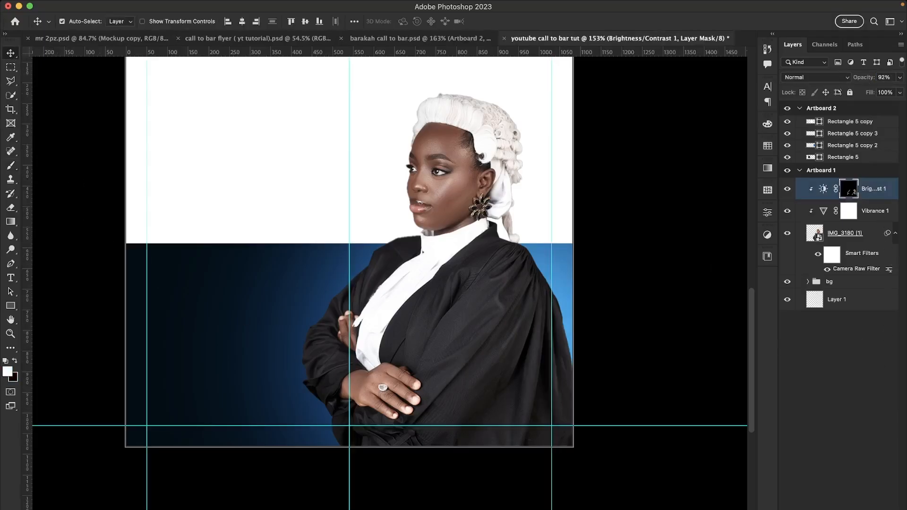
left_click(850, 508)
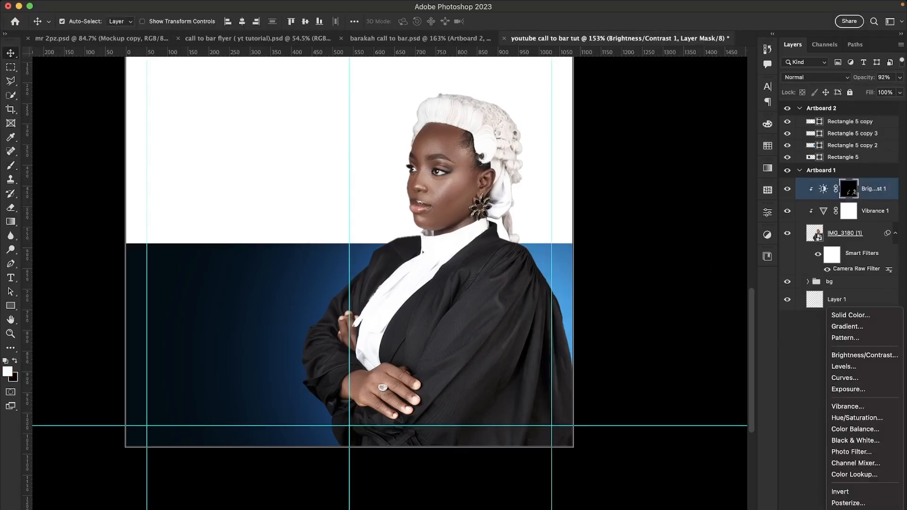
Add a Color Balance adjustment above the portrait's Brightness/Contrast layer and clip it to the portrait layer
left_click(866, 239)
left_click(866, 236)
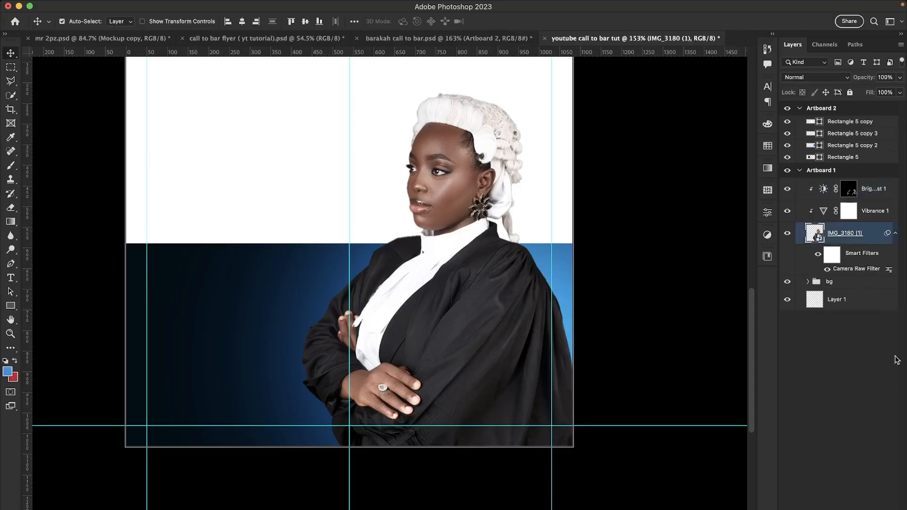
left_click(882, 198)
left_click(852, 508)
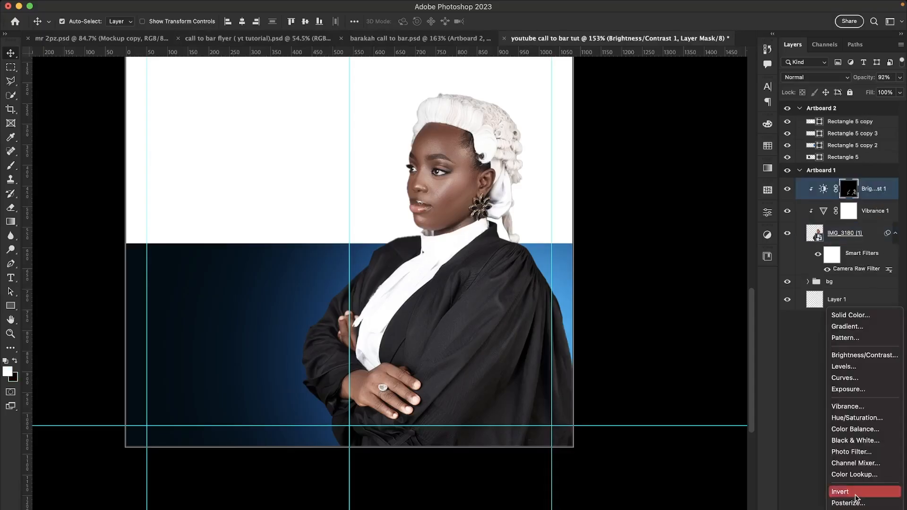
left_click(849, 429)
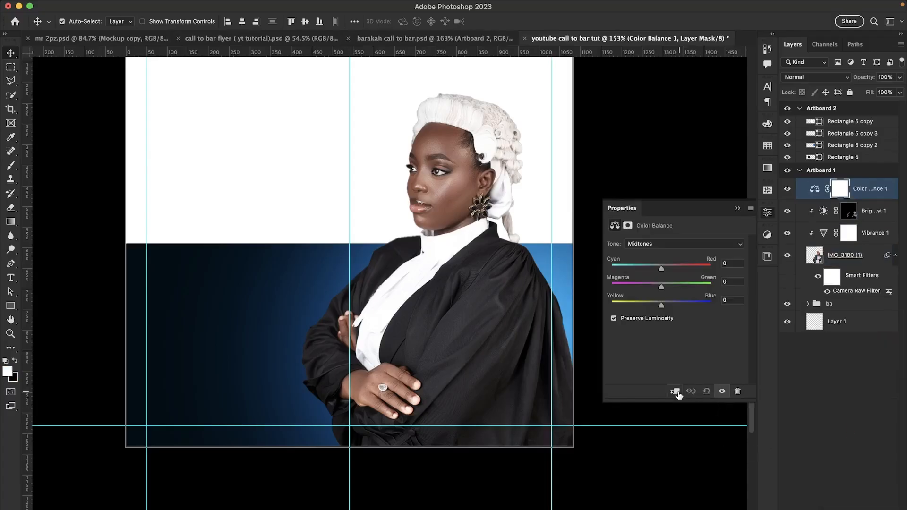
left_click(676, 392)
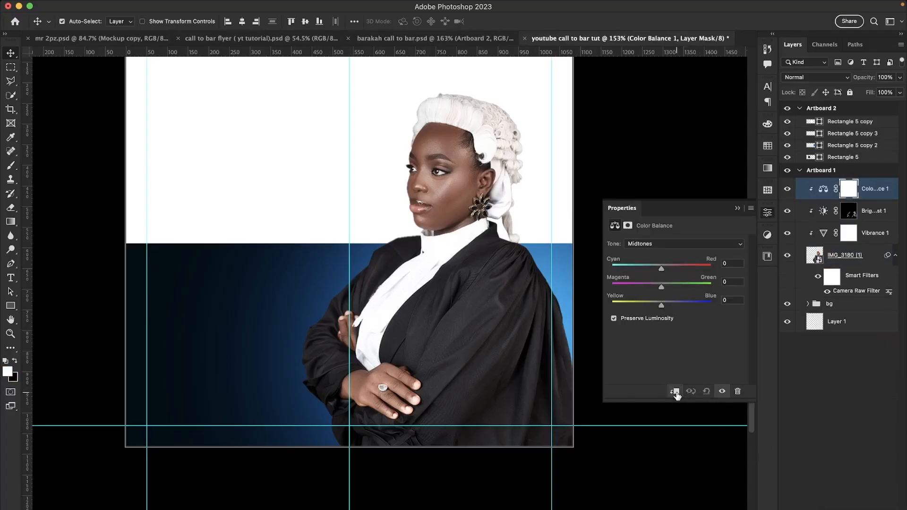
Fine-tune the yellow–blue balance of the highlights and set the Color Balance midtones to +2 red and +5 blue
left_click(648, 245)
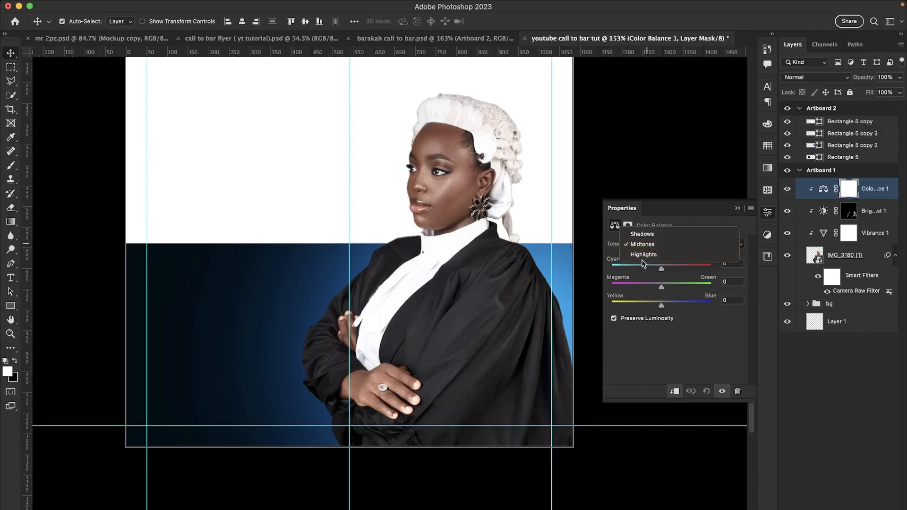
left_click(642, 255)
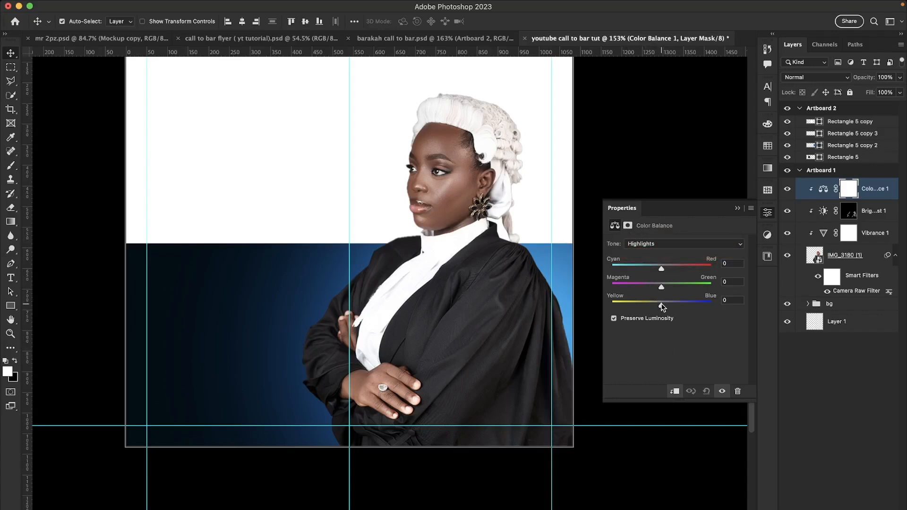
left_click_drag(661, 305, 659, 307)
left_click(668, 243)
left_click(667, 235)
left_click_drag(662, 309, 663, 307)
left_click_drag(663, 305, 664, 305)
left_click_drag(663, 269, 663, 269)
Shift the Color Balance shadows slightly toward blue and red
left_click(659, 244)
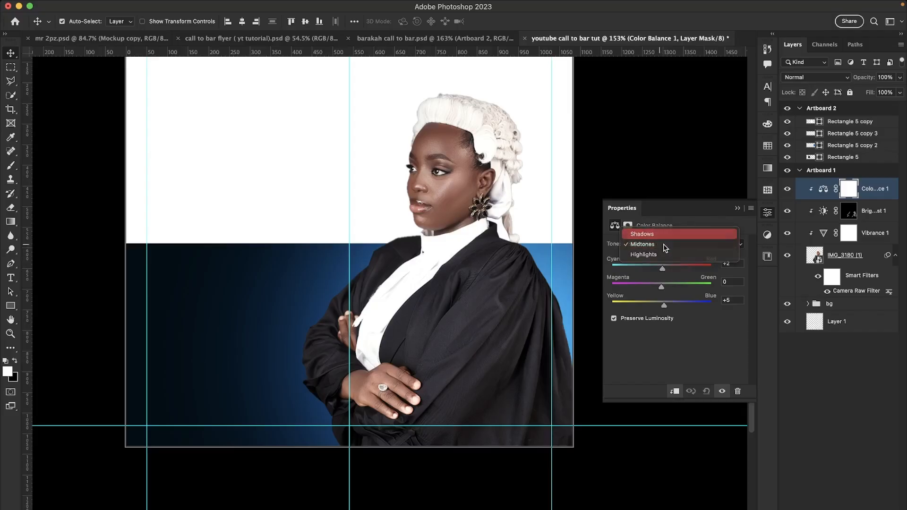
left_click(660, 235)
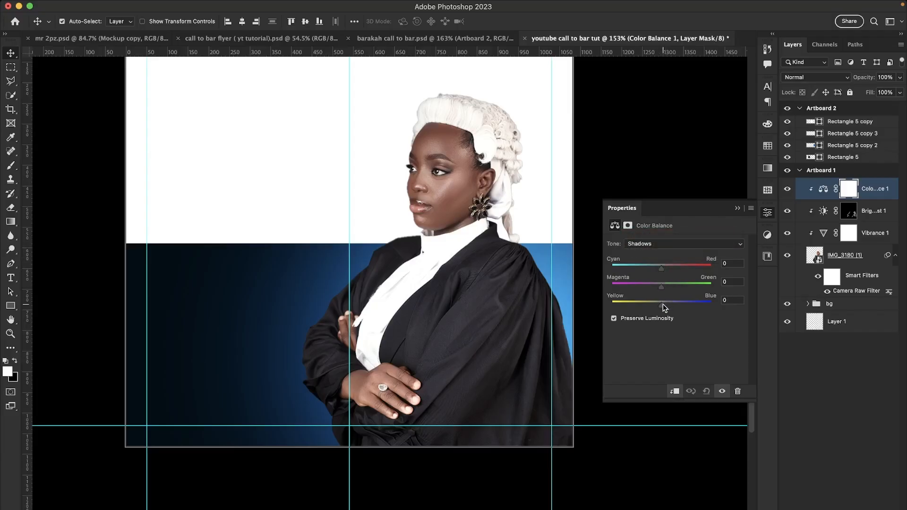
left_click_drag(663, 304, 664, 305)
left_click_drag(663, 271, 665, 271)
left_click(737, 213)
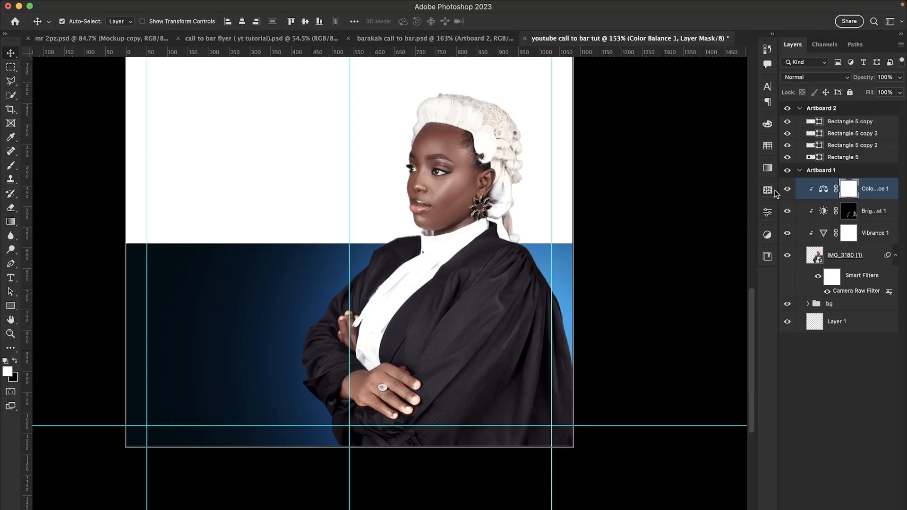
Toggle the visibility of the Color Balance layer to compare the portrait before and after the adjustment
left_click(787, 190)
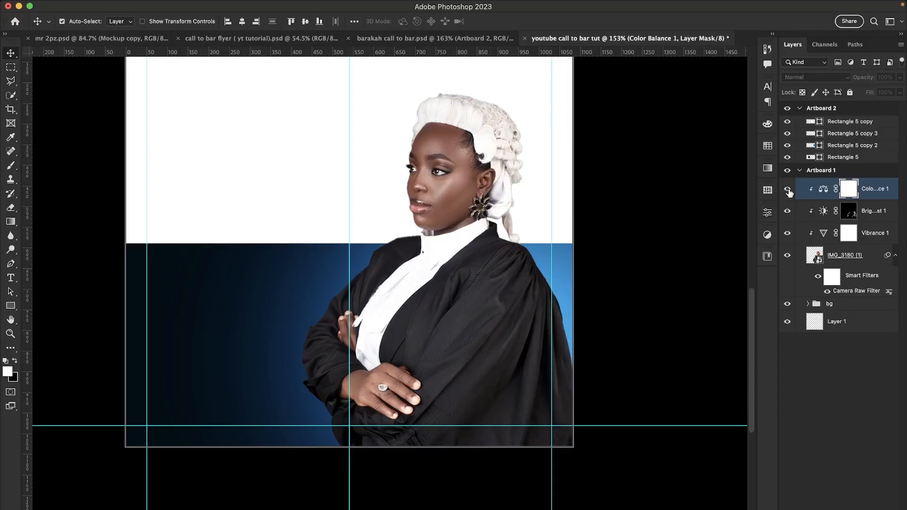
left_click(787, 190)
left_click(787, 190)
left_click(787, 190)
Group the portrait layer with its three clipped adjustment layers and name the group image
left_click(866, 257)
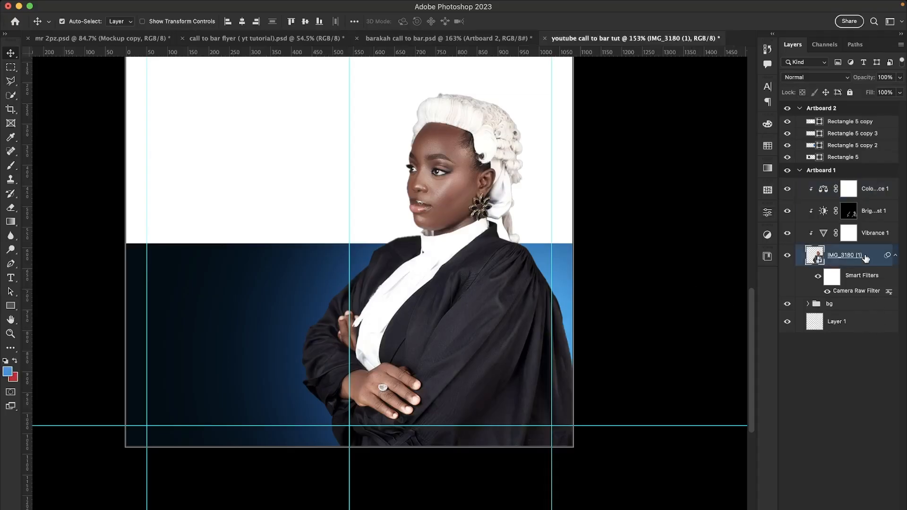
left_click(878, 194, "shift")
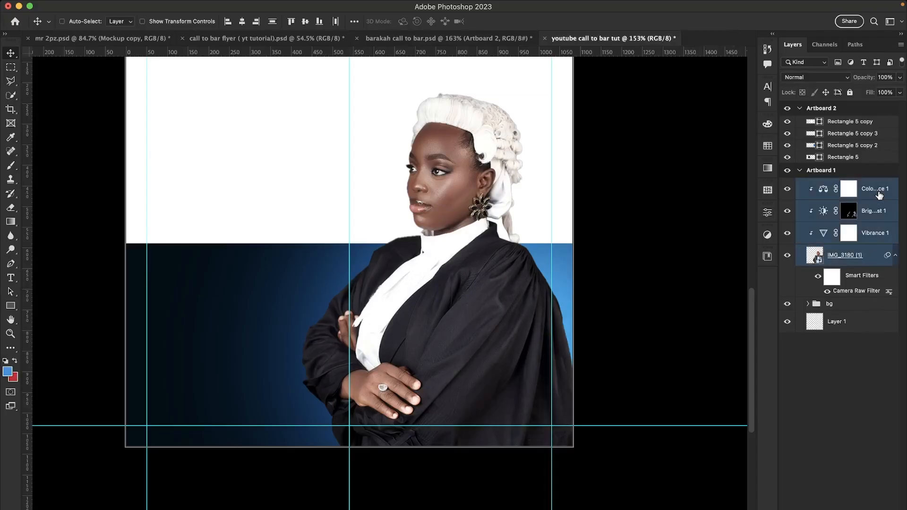
key("super+g")
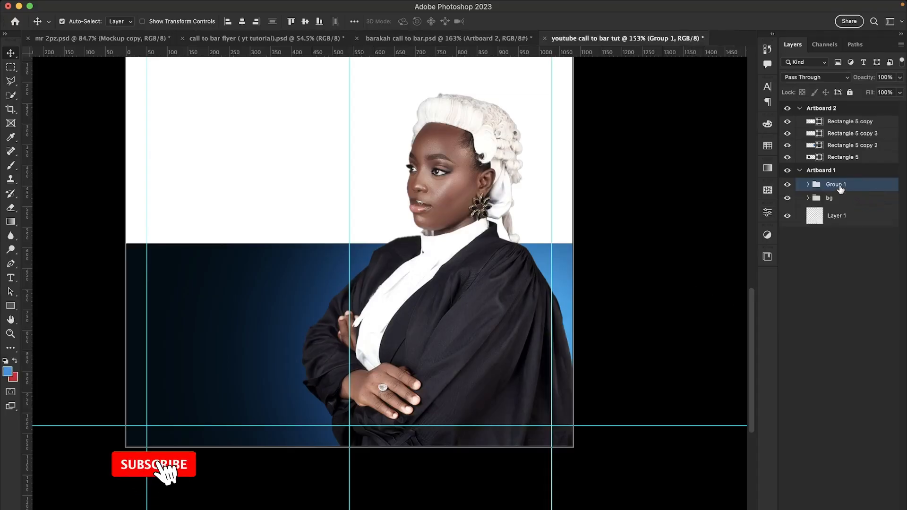
double_click(836, 185)
type("image")
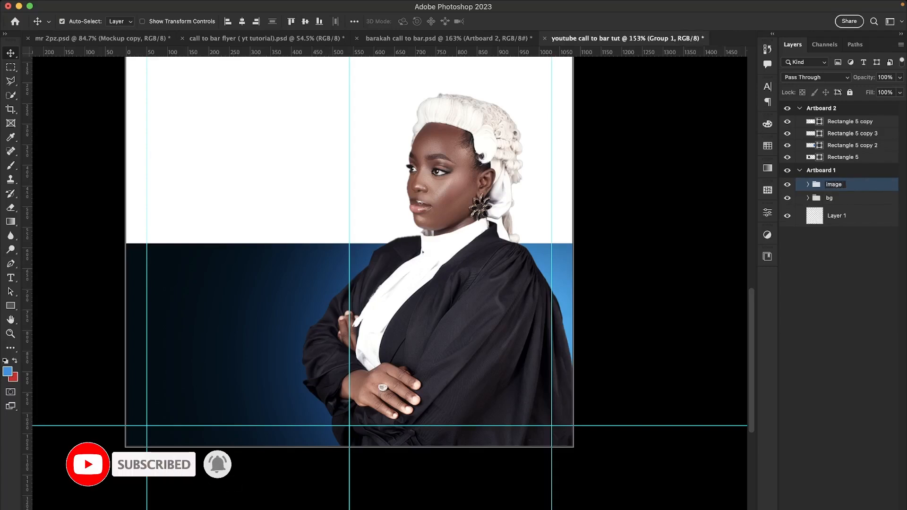
key("Return")
left_click(698, 299)
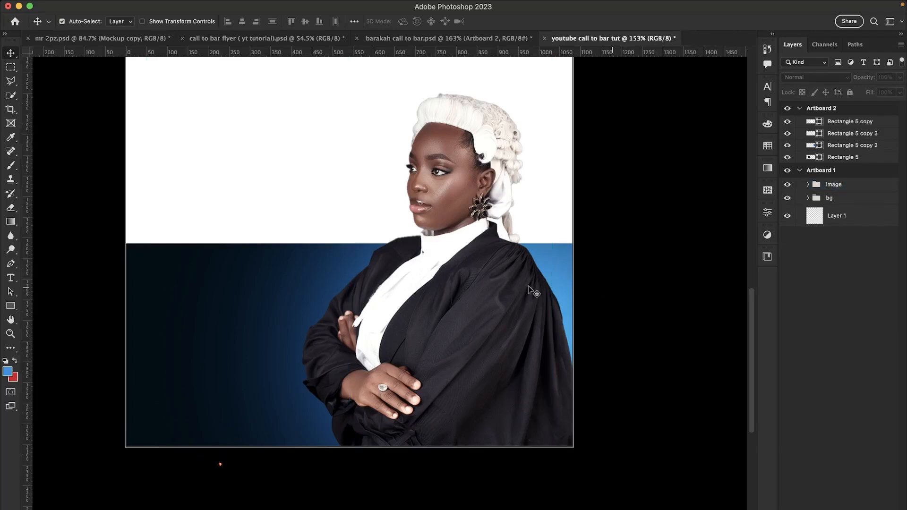
Draw a rectangle about 490 by 127 px on Artboard 1, spanning from the left margin guide to the centre guide
scroll(476, 291, "down", 3)
left_click_drag(476, 294, 468, 348)
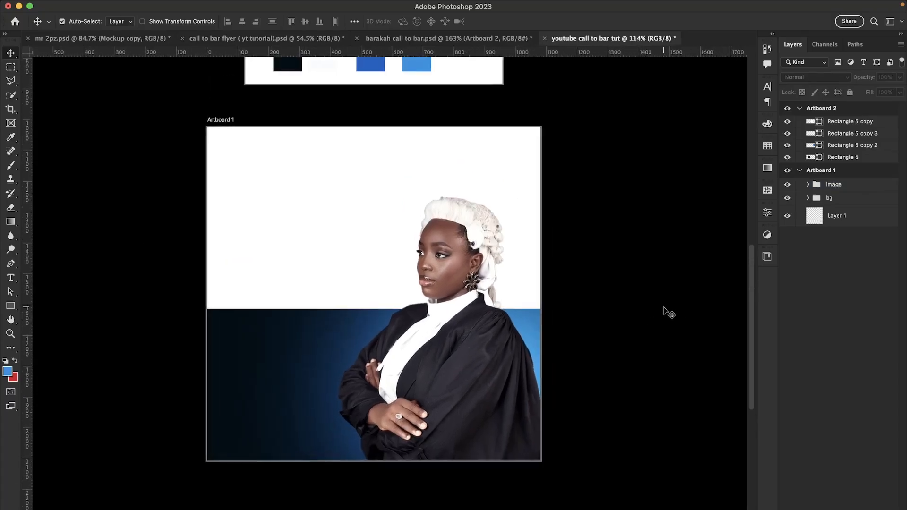
key("shift+v")
left_click(218, 127)
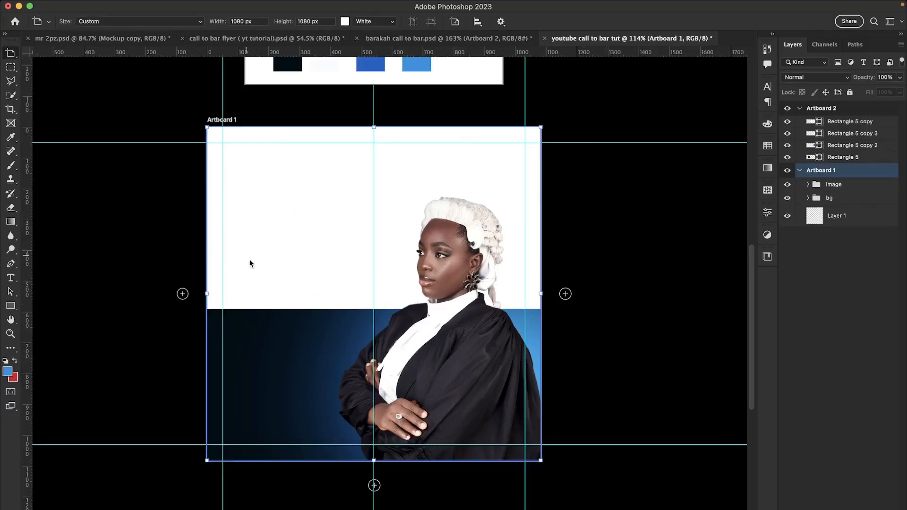
left_click(11, 307)
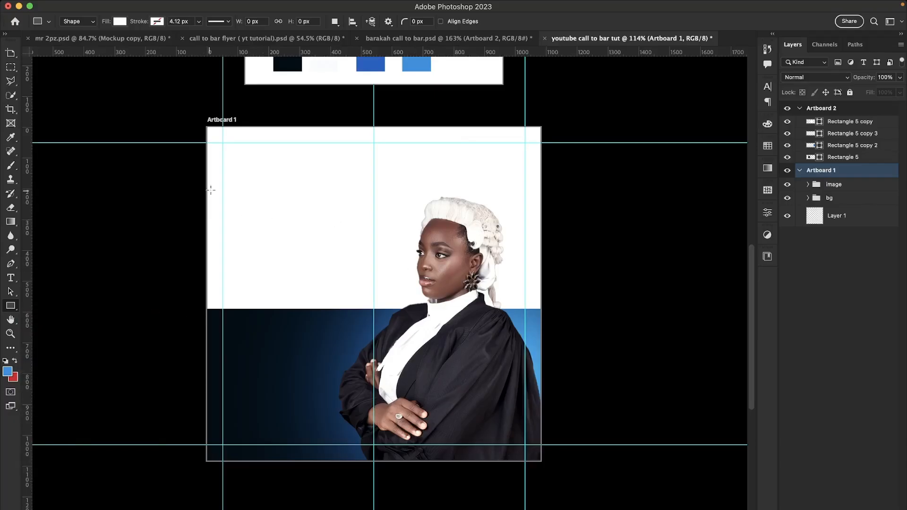
left_click_drag(222, 182, 374, 221)
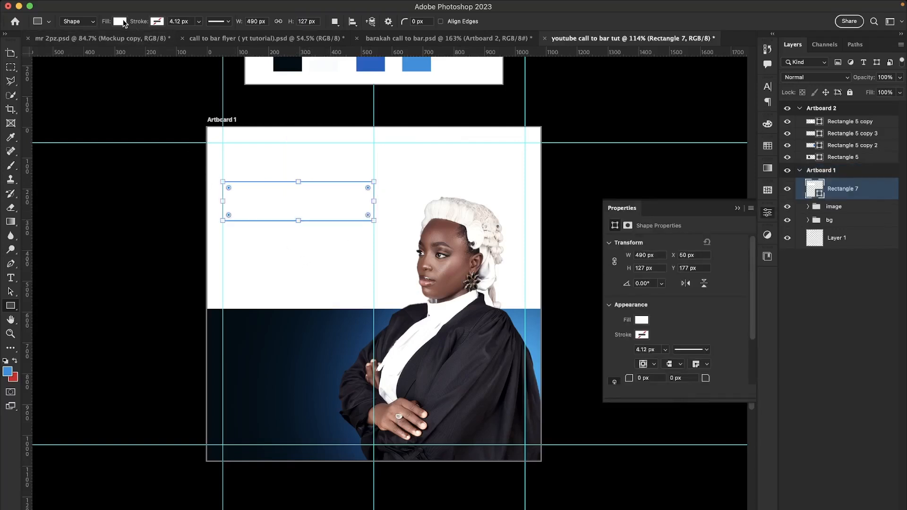
Fill the new rectangle with the near-black navy sampled from the first colour swatch on Artboard 2
left_click(120, 22)
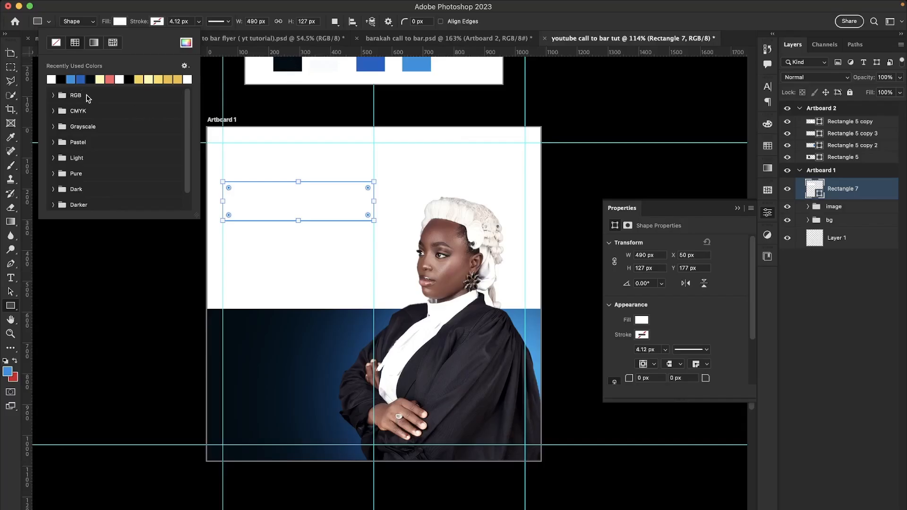
left_click(63, 79)
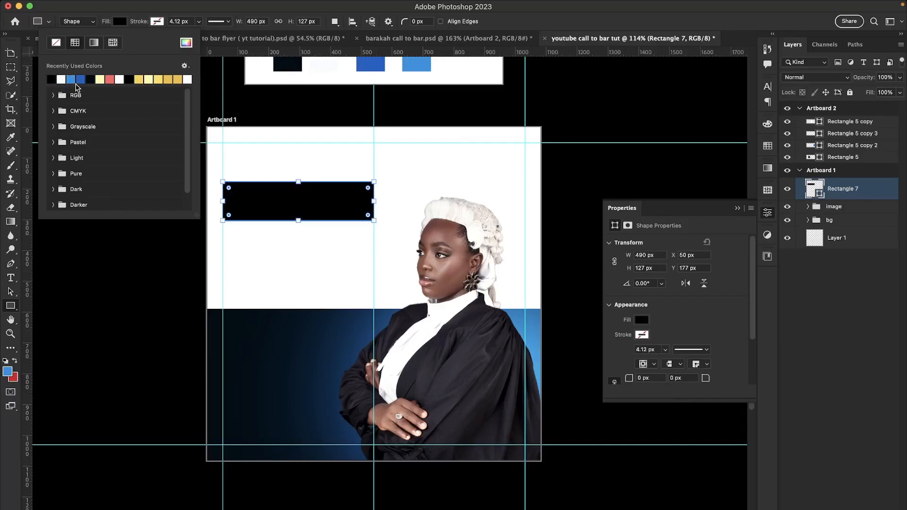
left_click(642, 320)
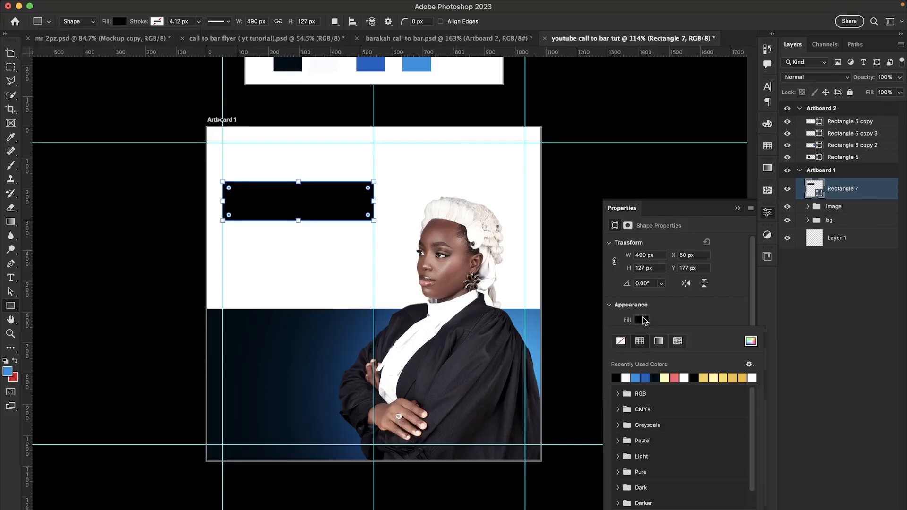
left_click(750, 341)
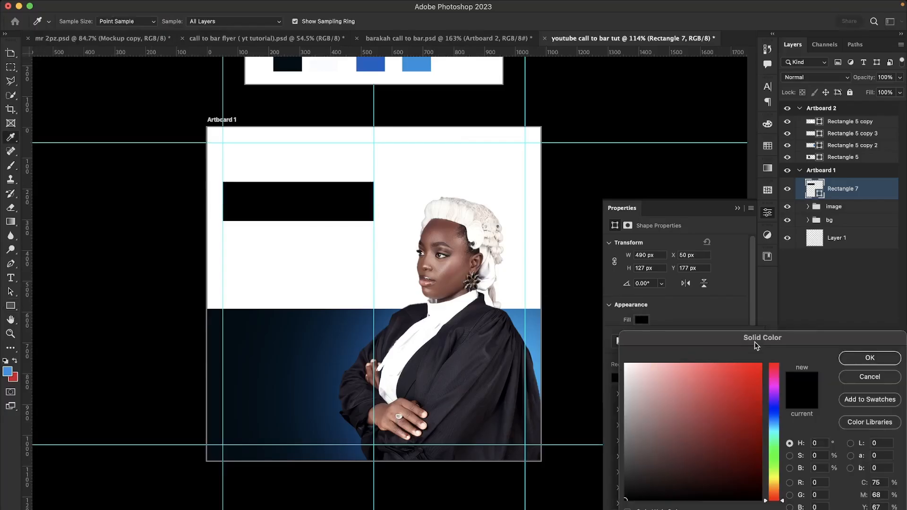
left_click(293, 65)
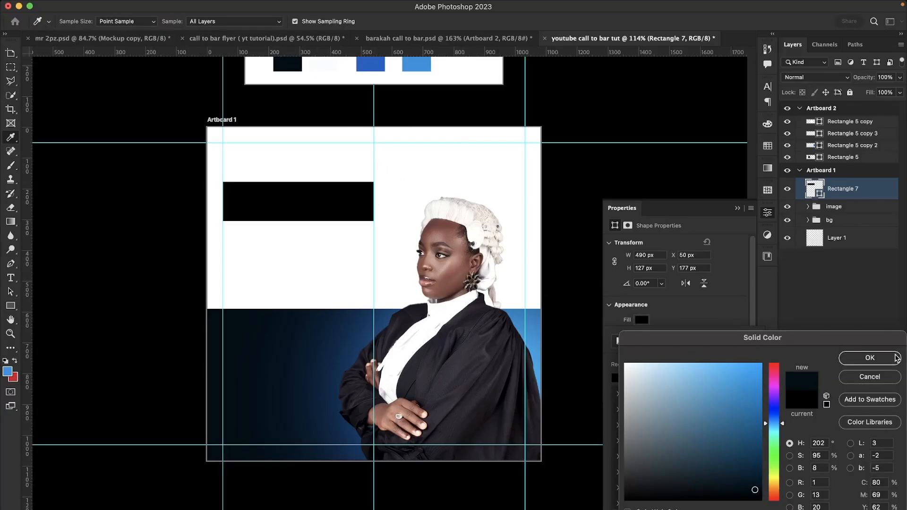
left_click(896, 358)
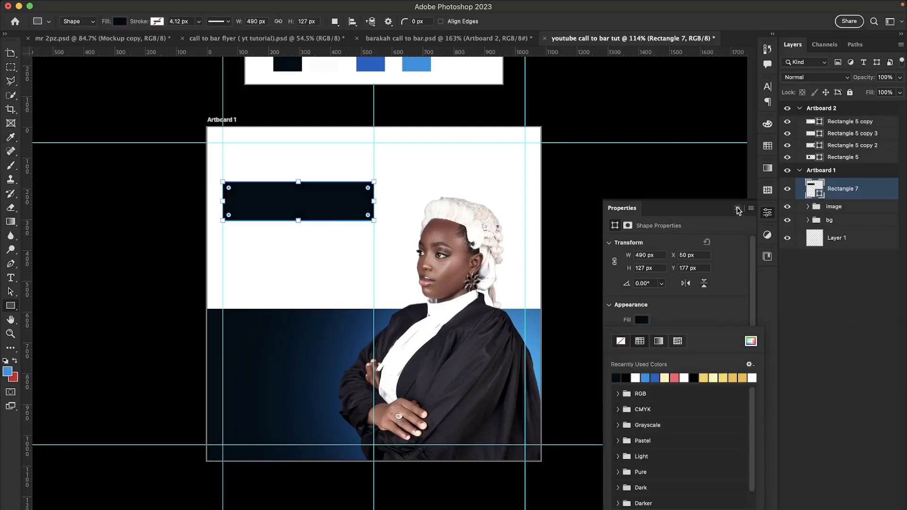
left_click(739, 209)
Move the dark rectangle slightly down Artboard 1, keeping it between the left margin and centre guides
left_click(13, 56)
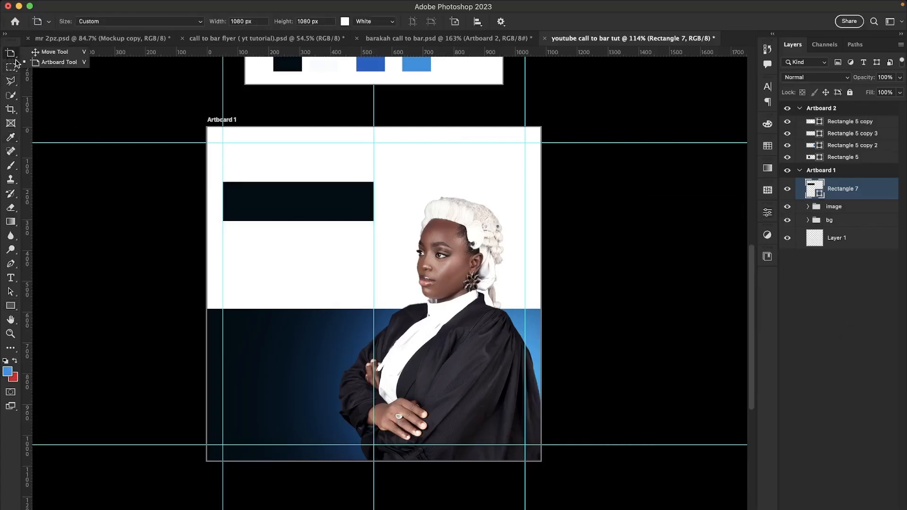
left_click(56, 53)
left_click(228, 258)
left_click_drag(300, 230, 323, 306)
left_click(316, 267)
left_click_drag(315, 275, 317, 286)
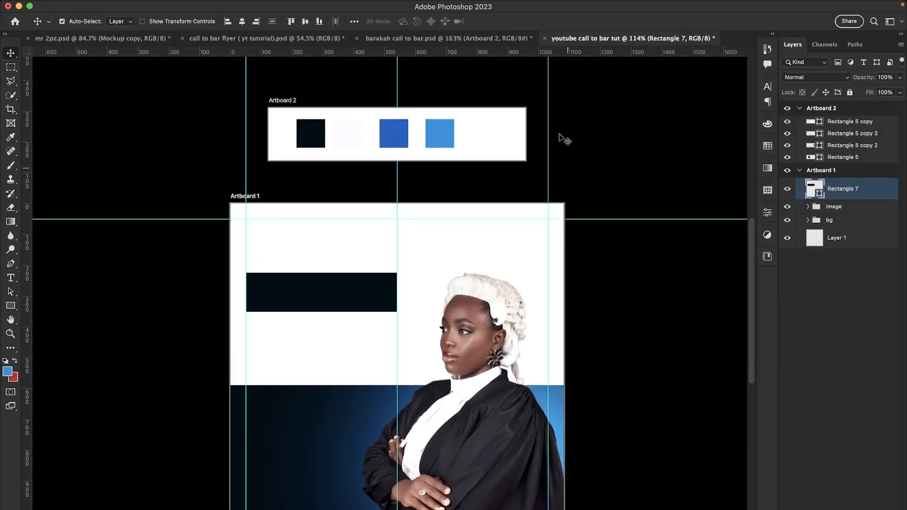
Place a horizontal guide along the dark rectangle's top edge at about 224 px
left_click_drag(513, 54, 517, 254)
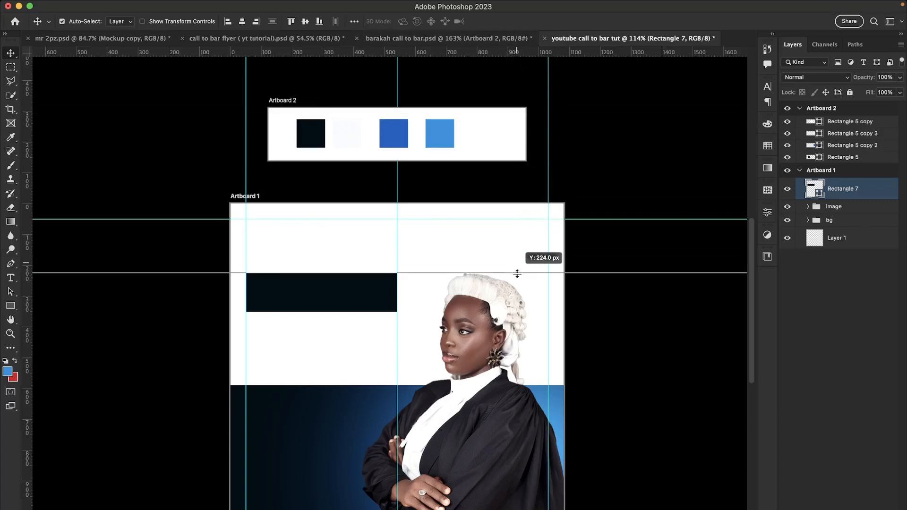
left_click_drag(517, 274, 515, 273)
left_click(195, 308)
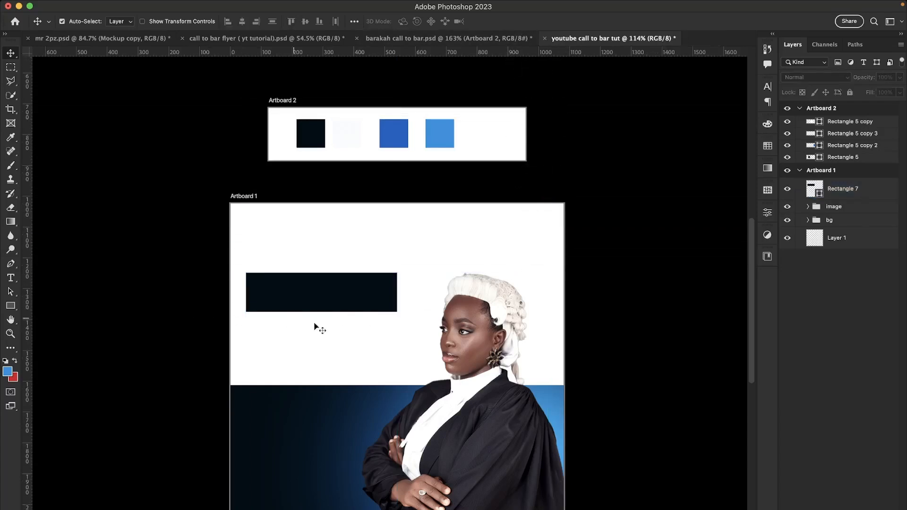
Add a new blank layer above the dark rectangle and clip it to the rectangle
left_click(355, 308)
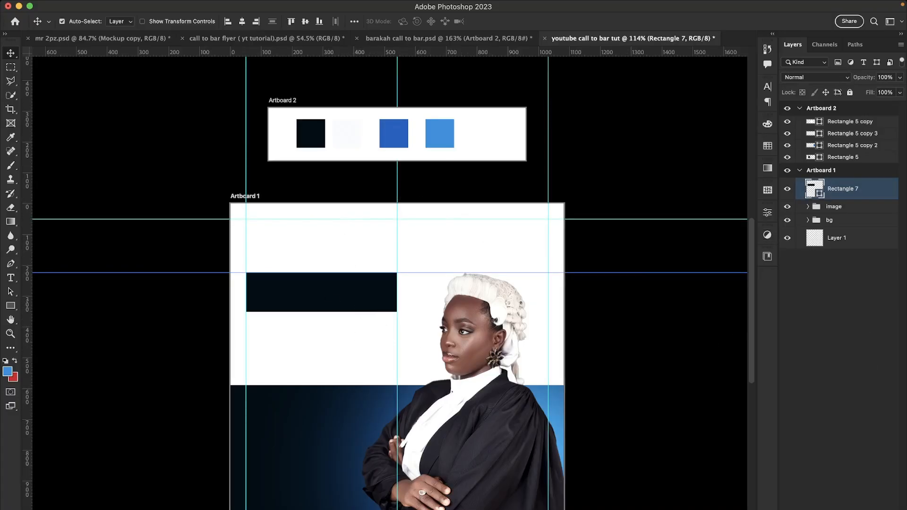
key("super+shift+alt+n")
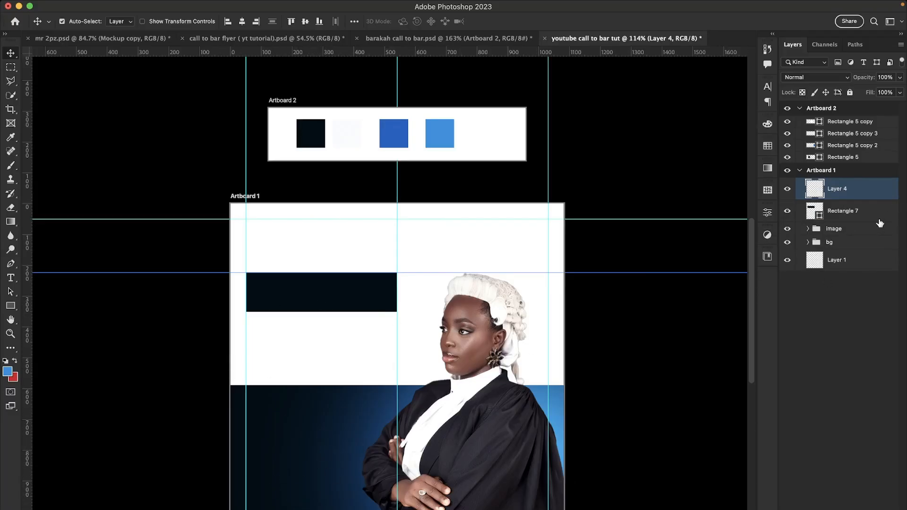
left_click_drag(865, 207, 861, 197)
left_click(861, 197, "alt")
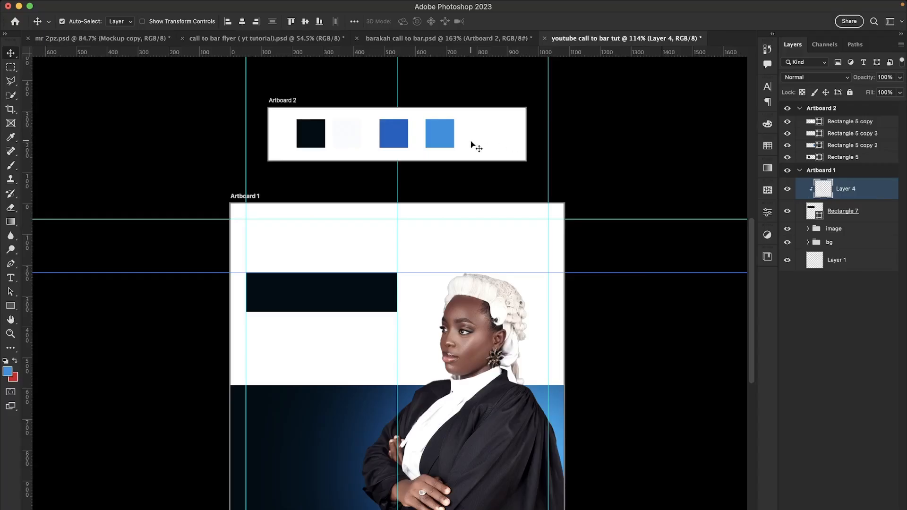
Shade the clipped layer over the dark rectangle's upper-right and lower-left corners with a 600 px soft brush in the third swatch's blue
key("b")
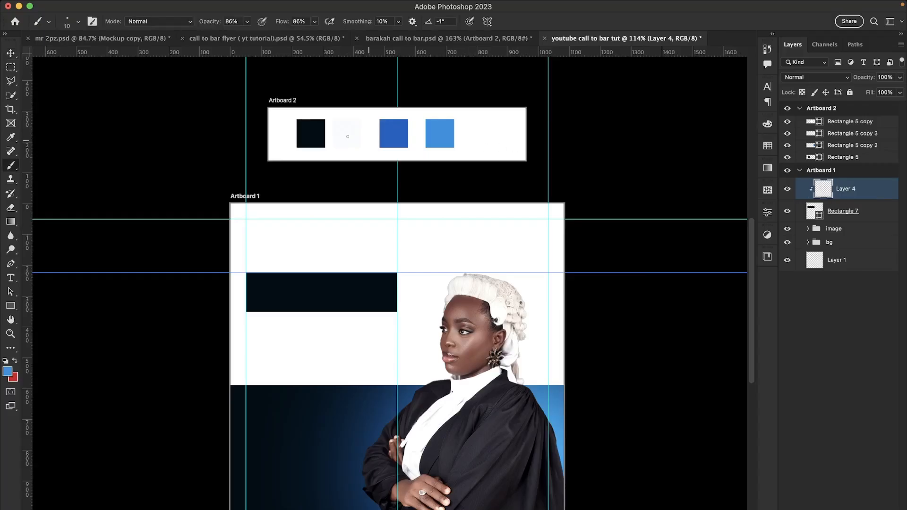
key("bracketright")
key("bracketright")
key("bracketright")
key("bracketright")
key("bracketright")
key("bracketright")
key("bracketright")
key("bracketright")
key("bracketright")
key("bracketright")
key("bracketright")
key("bracketright")
key("bracketright")
key("bracketright")
key("bracketright")
key("bracketright")
key("bracketright")
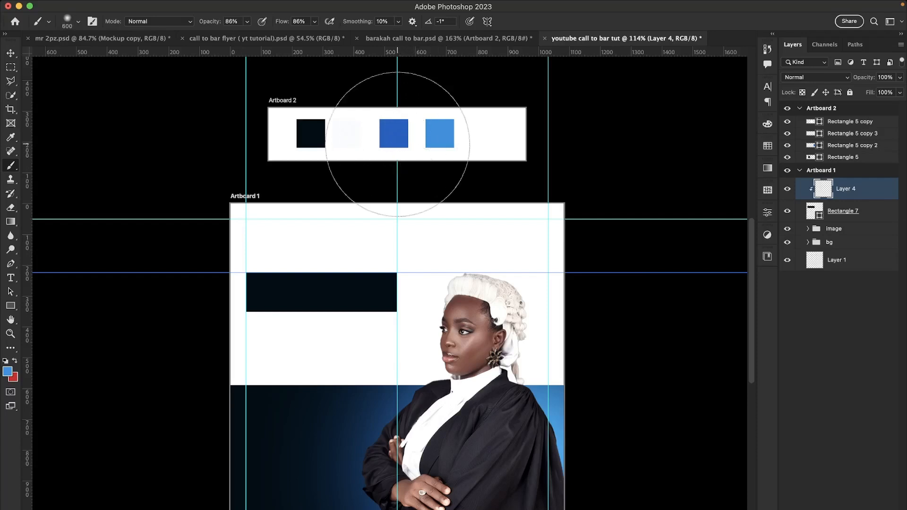
left_click(398, 129, "alt")
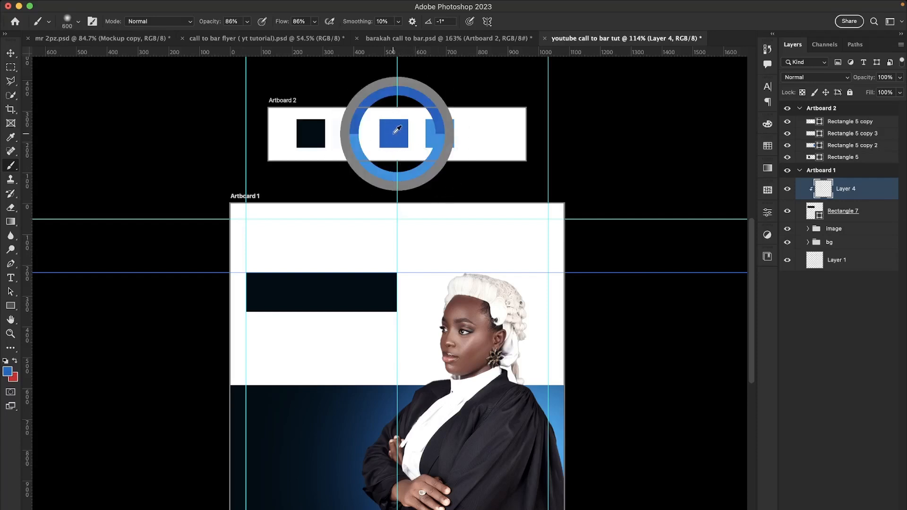
left_click(386, 239)
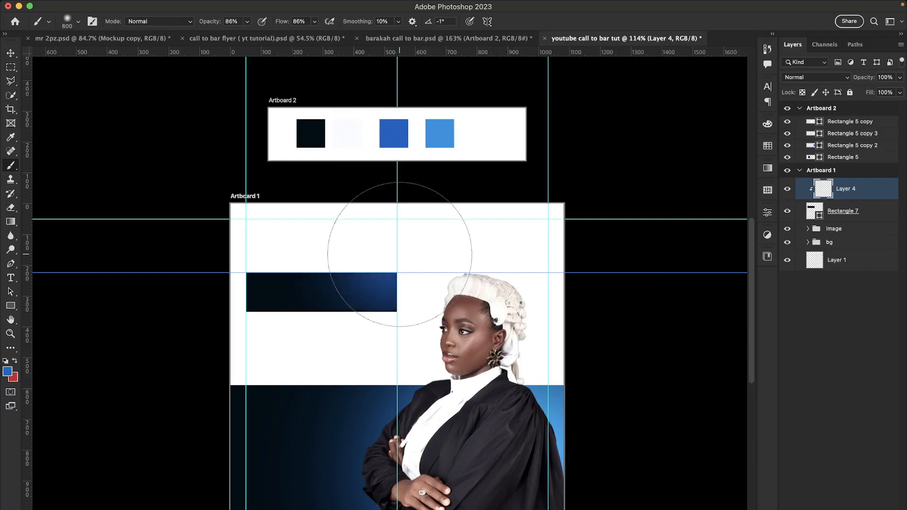
left_click(257, 303)
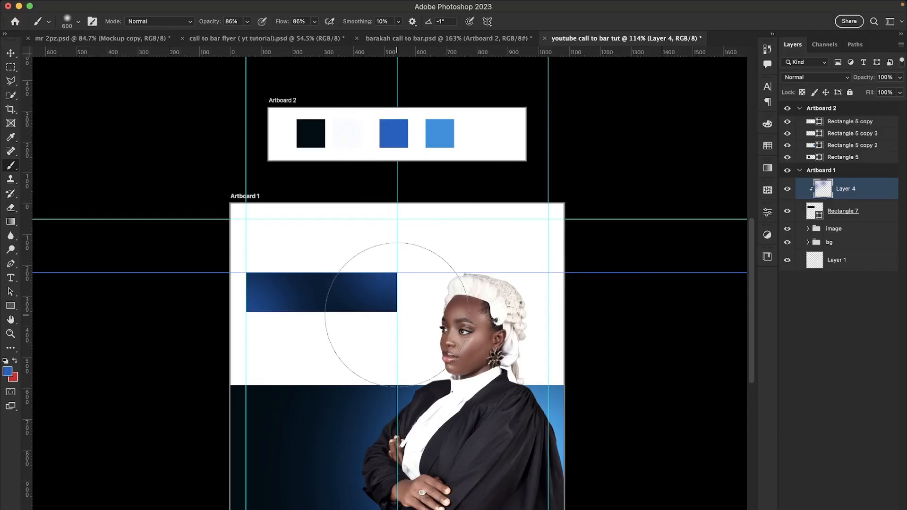
left_click(10, 54)
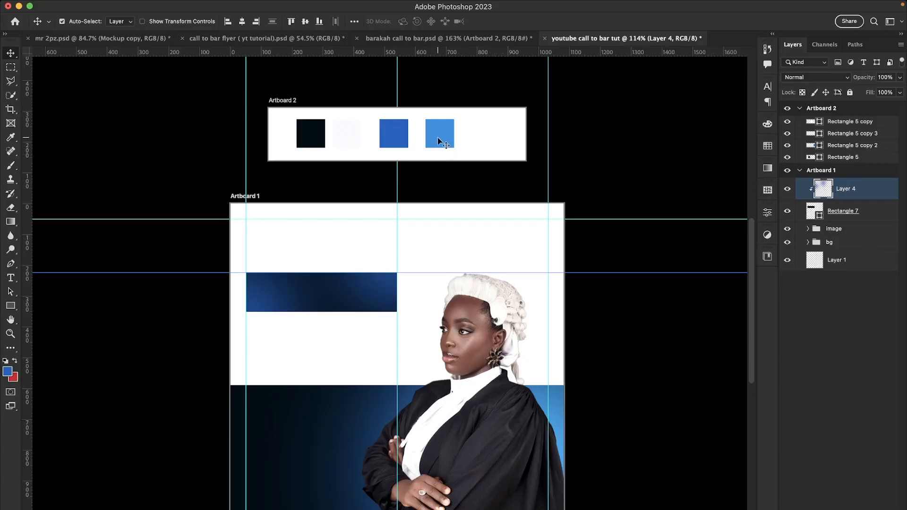
Brush the fourth swatch's light blue over the upper-right end of the dark rectangle on the clipped layer
key("b")
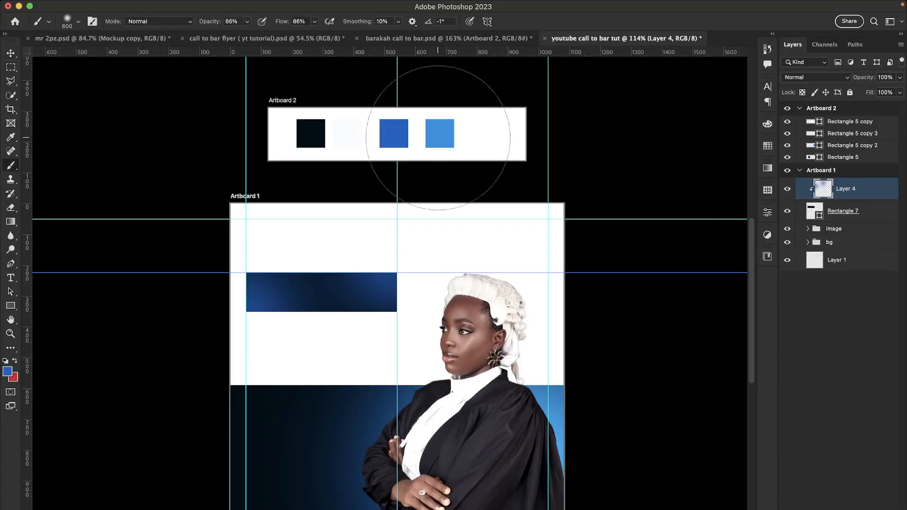
key("alt")
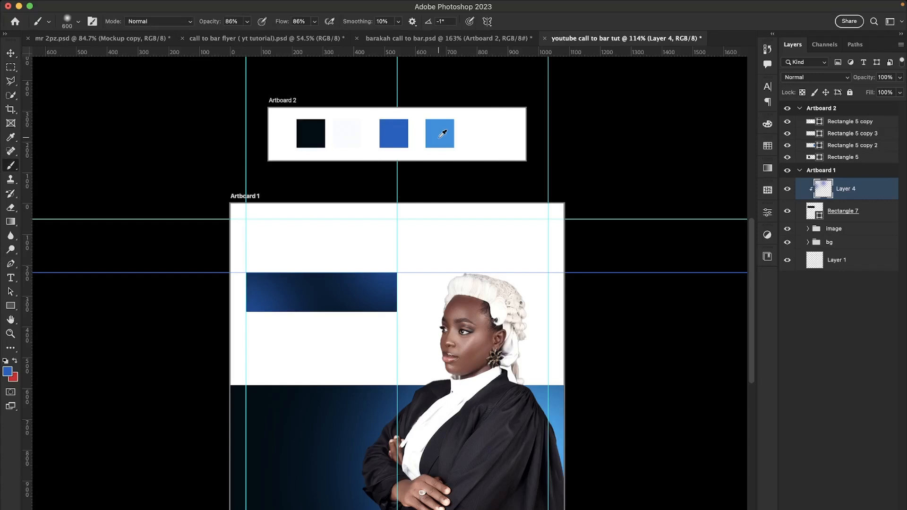
left_click(442, 134, "alt")
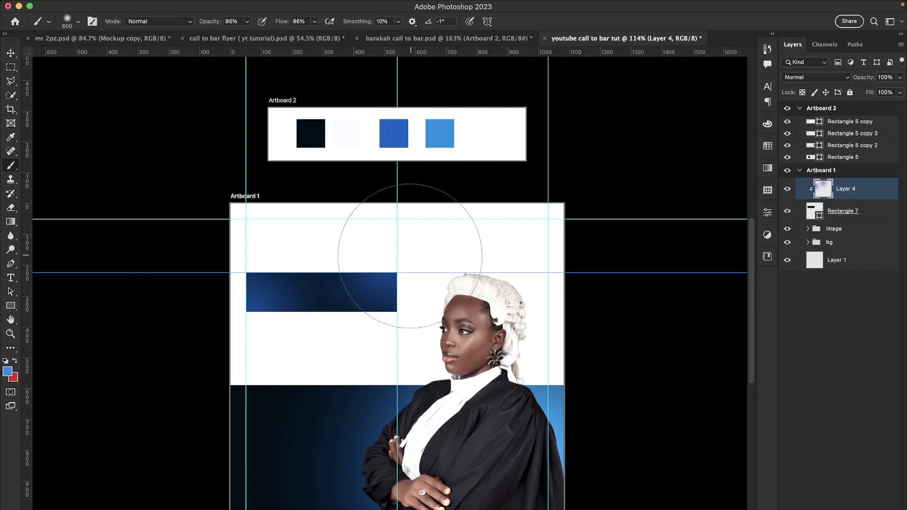
left_click_drag(410, 257, 378, 284)
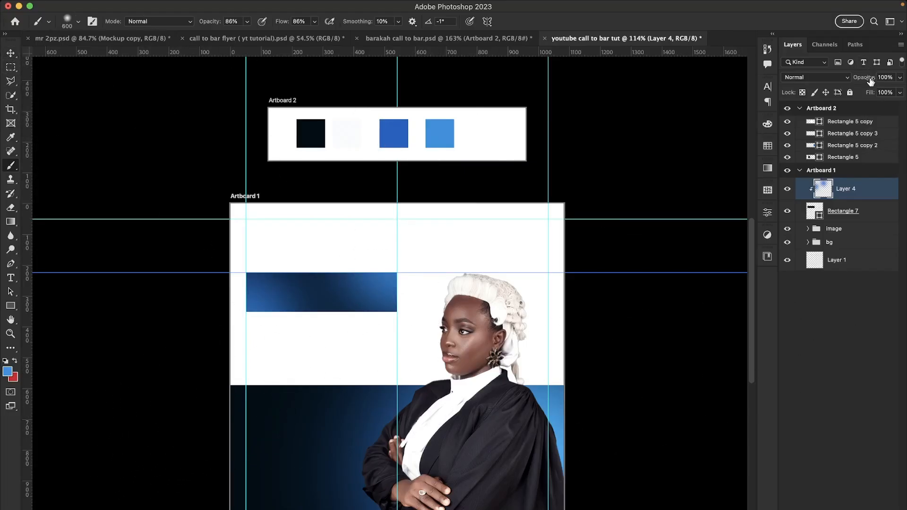
Lower the opacity of the clipped shading layer slightly and deselect it
left_click_drag(871, 82, 863, 81)
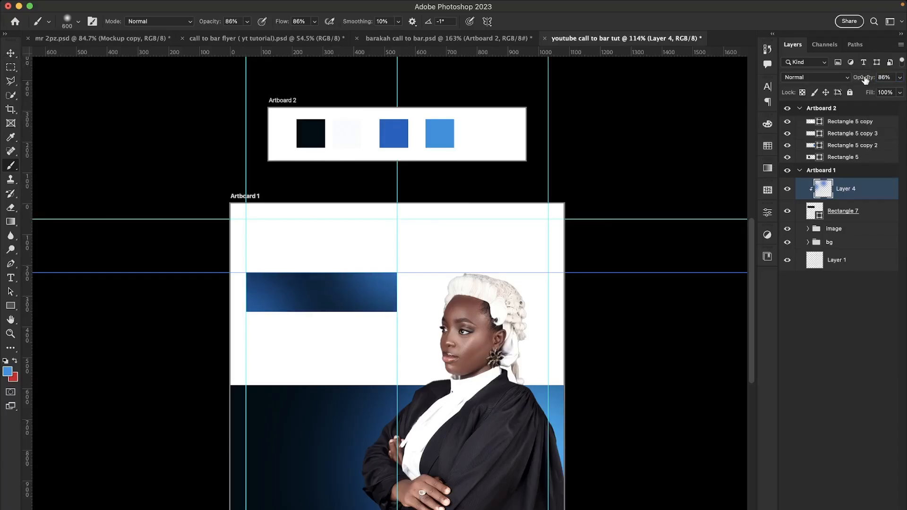
left_click_drag(866, 80, 861, 81)
left_click(10, 53)
left_click(50, 98)
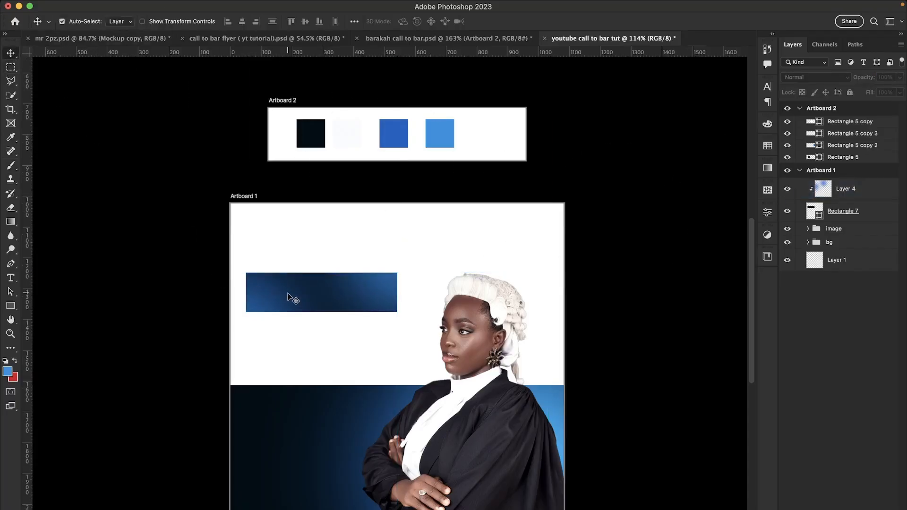
scroll(335, 321, "down", 1)
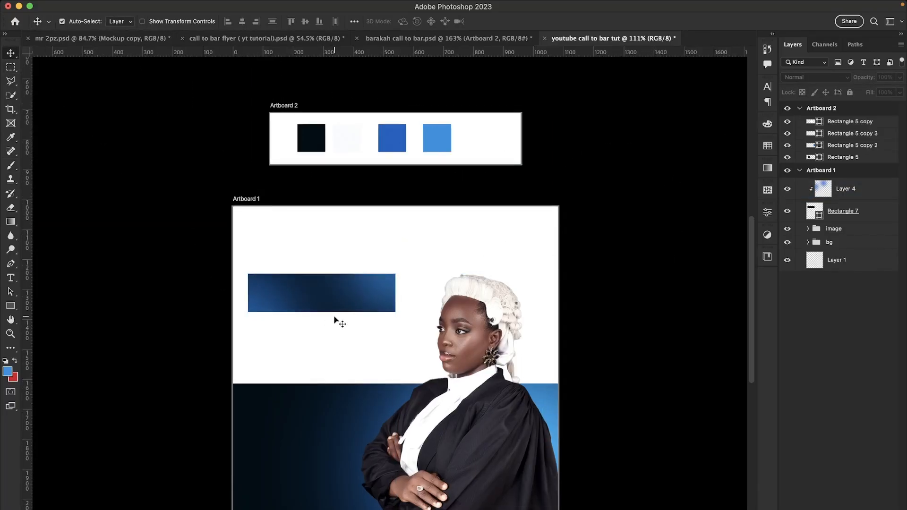
Duplicate the "Call to Bar Ceremony in Honour of" text group from barakah call to bar.psd into the youtube call to bar tut document
left_click(424, 39)
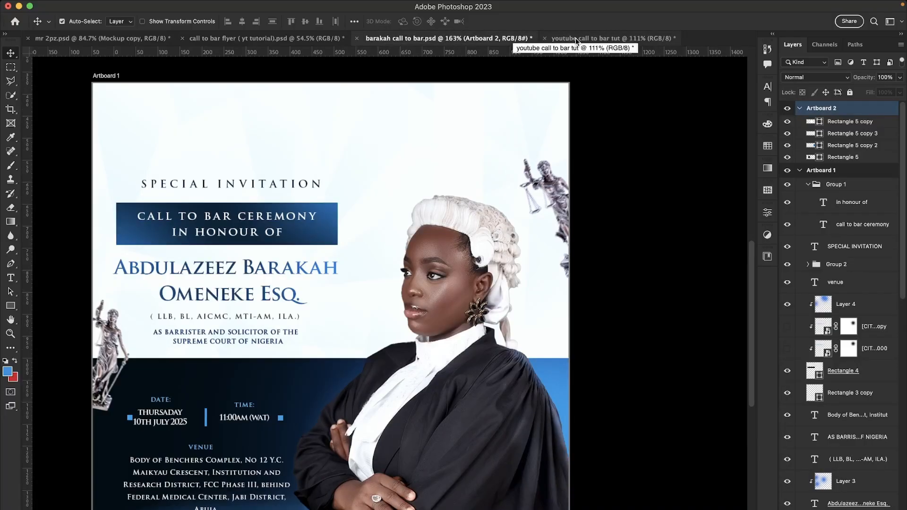
left_click(290, 223)
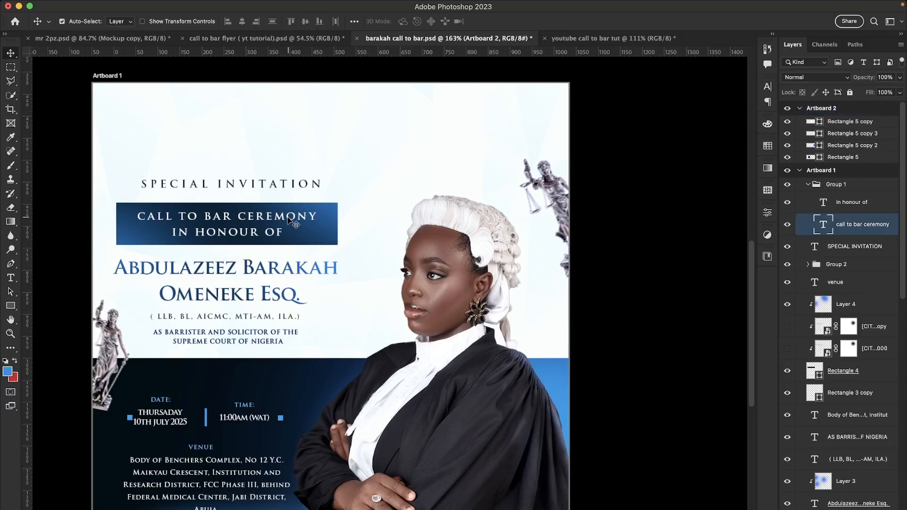
left_click(280, 235, "shift")
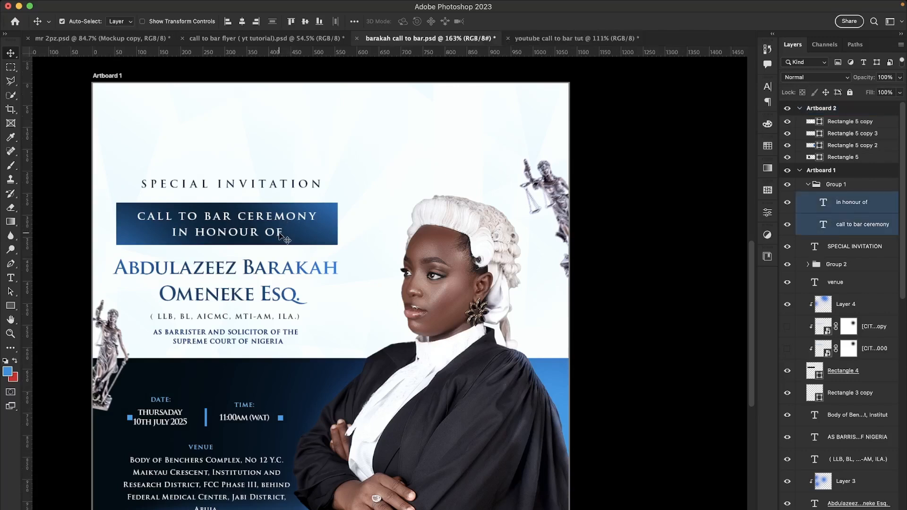
left_click(789, 185)
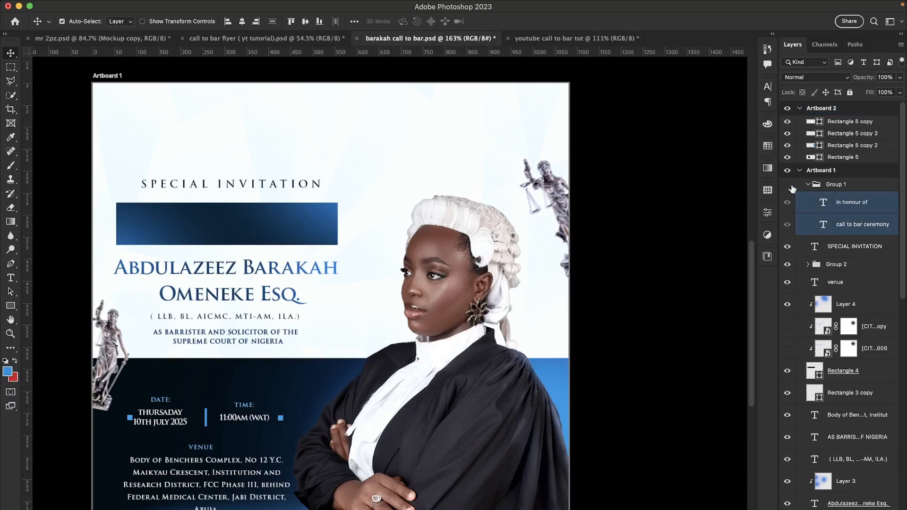
left_click(789, 185)
left_click(809, 185)
right_click(830, 189)
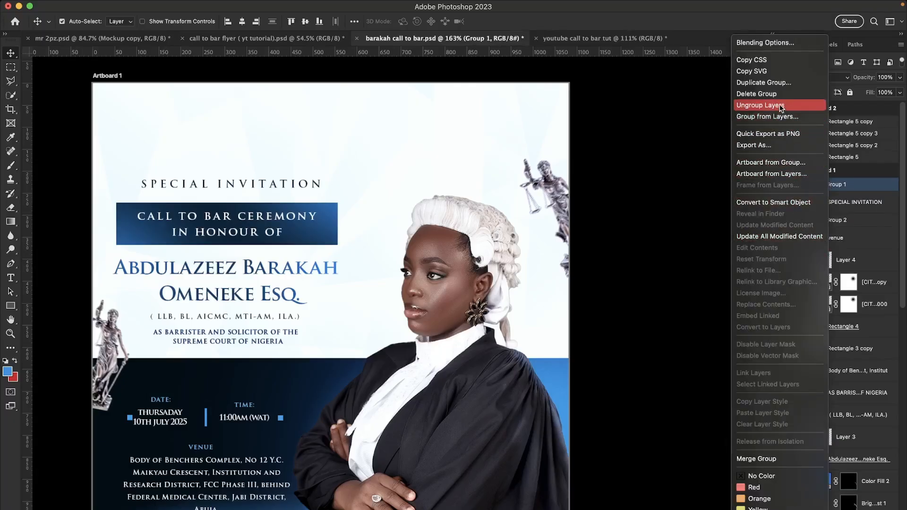
left_click(775, 87)
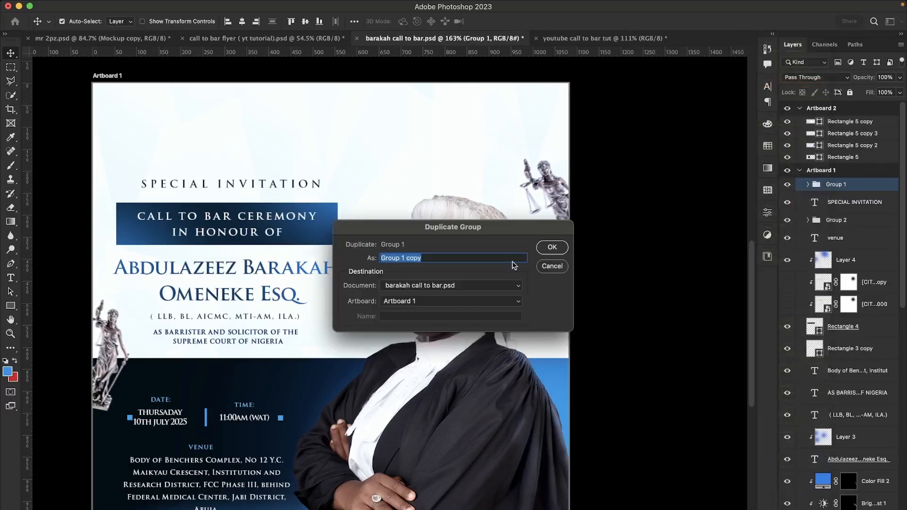
left_click(495, 285)
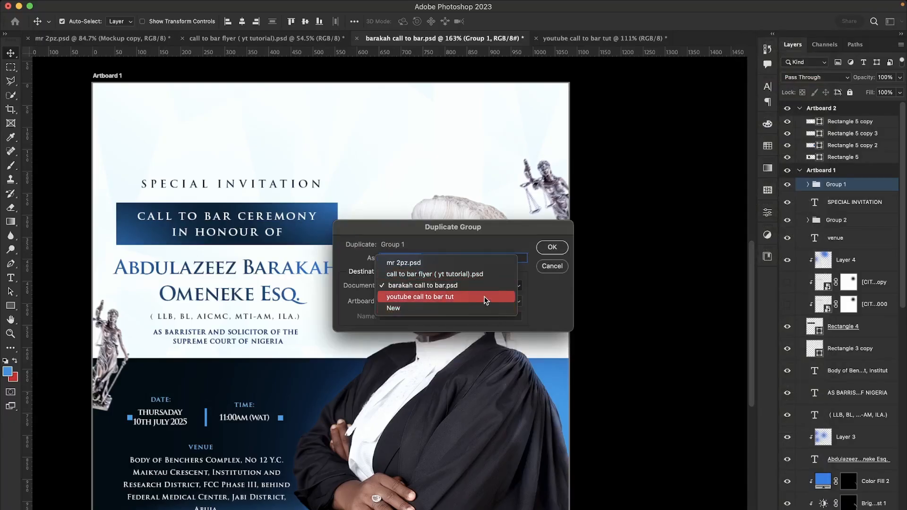
left_click(485, 297)
left_click(552, 247)
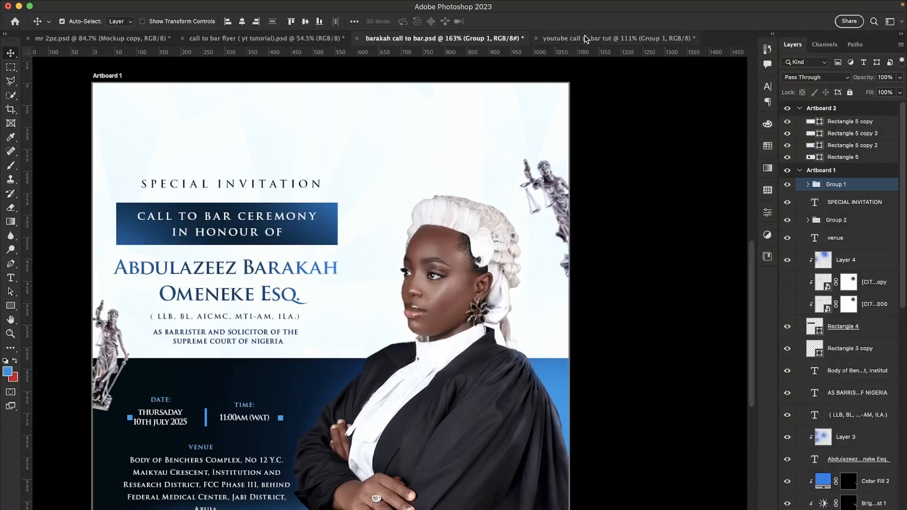
In youtube call to bar tut, move the text group into Artboard 1 above the shading layer and centre it on the blue rectangle
left_click(584, 37)
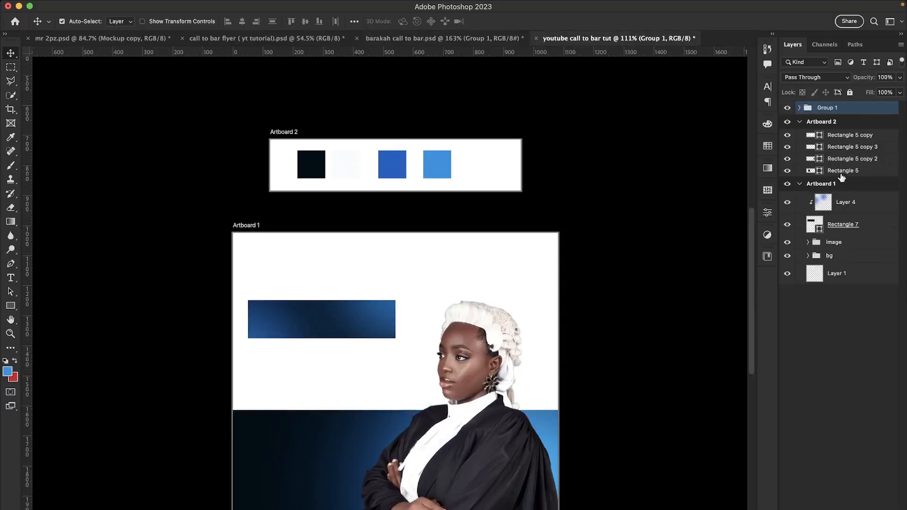
left_click_drag(845, 113, 856, 194)
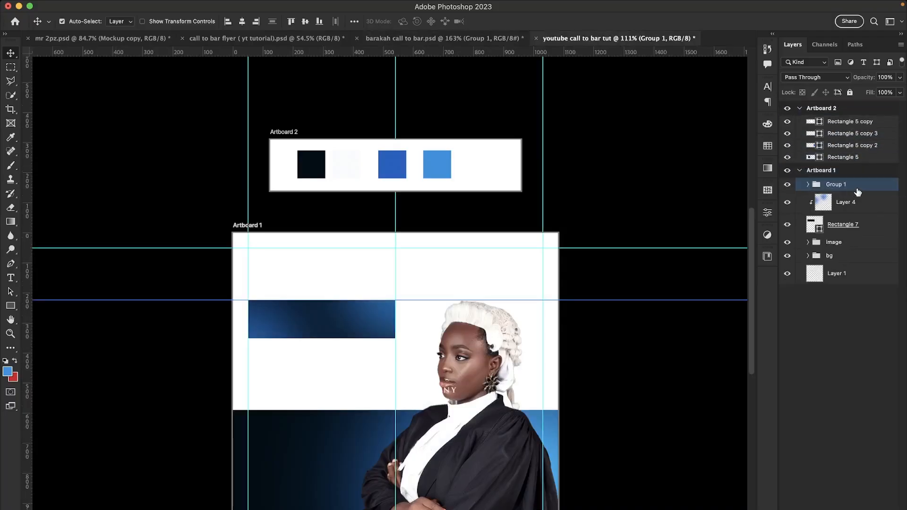
key("super+t")
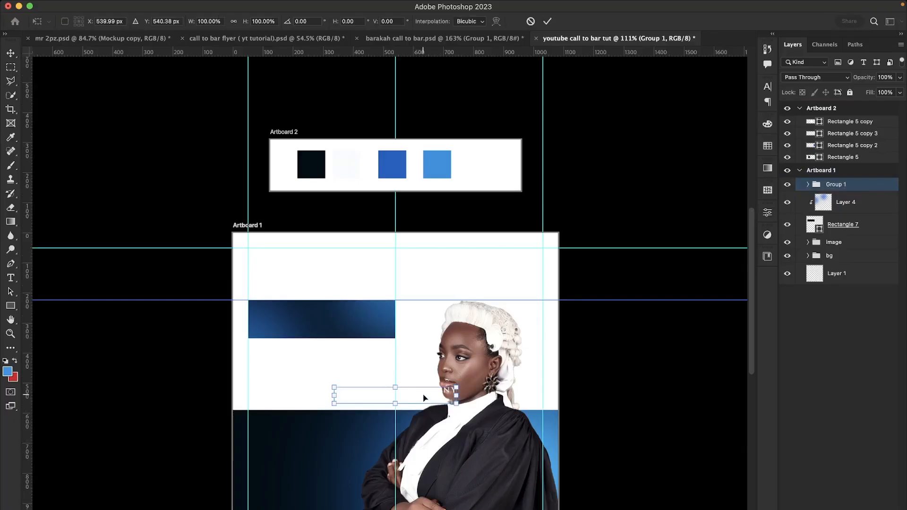
left_click_drag(423, 398, 352, 322)
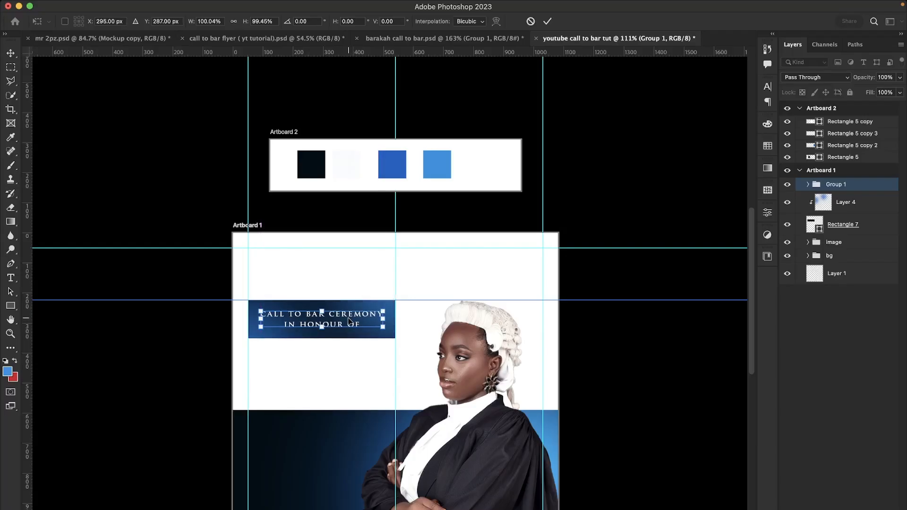
left_click(16, 54)
left_click(91, 126)
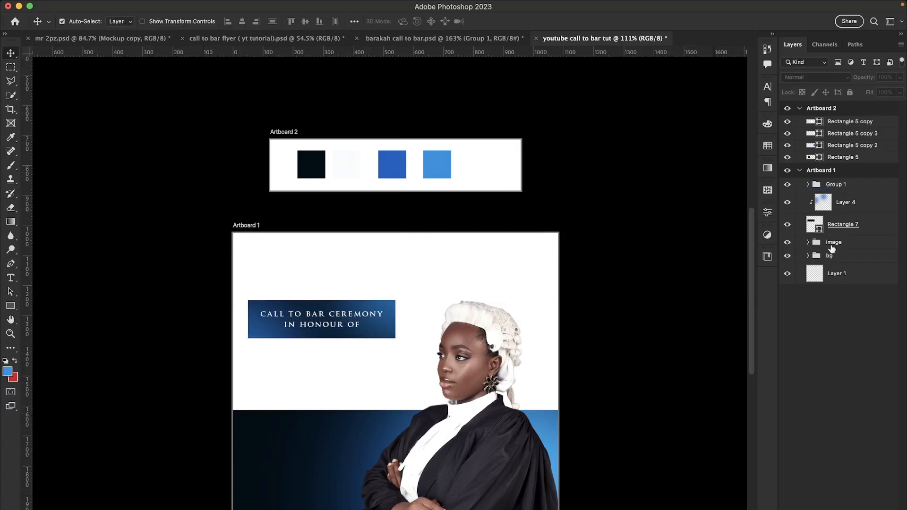
Shorten the blue rectangle behind the text to 100 px high by raising its bottom edge
left_click(873, 233)
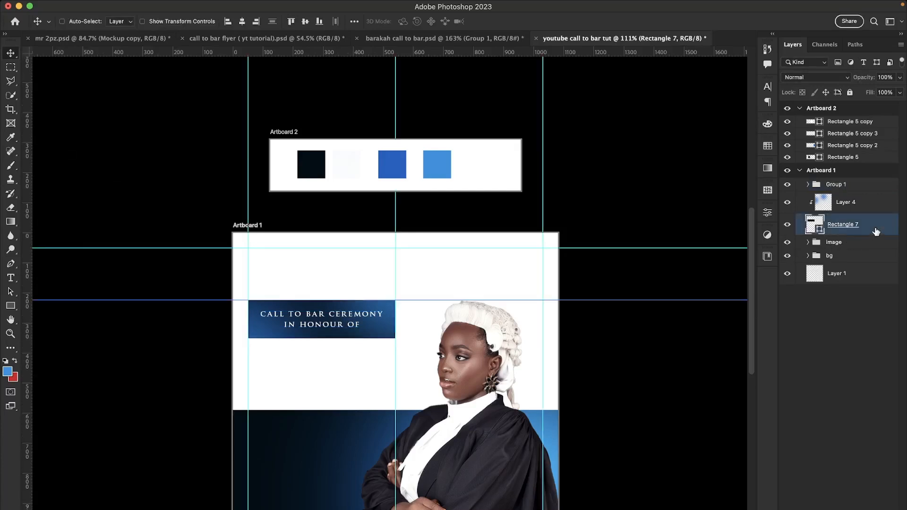
key("super+t")
scroll(337, 332, "up", 2)
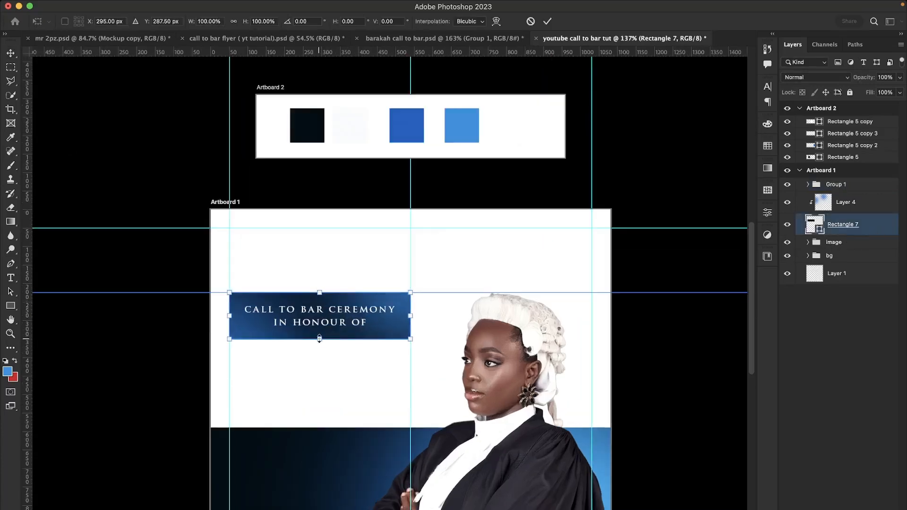
left_click_drag(319, 337, 319, 329)
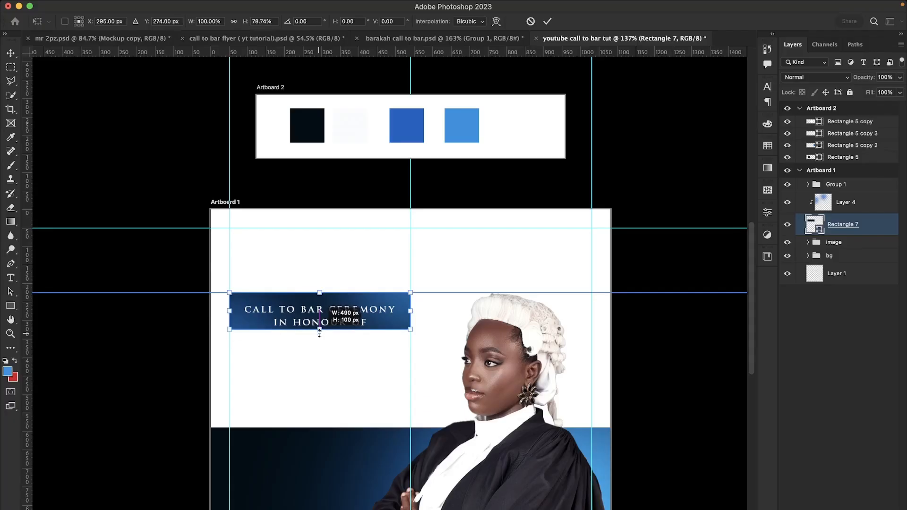
left_click(10, 53)
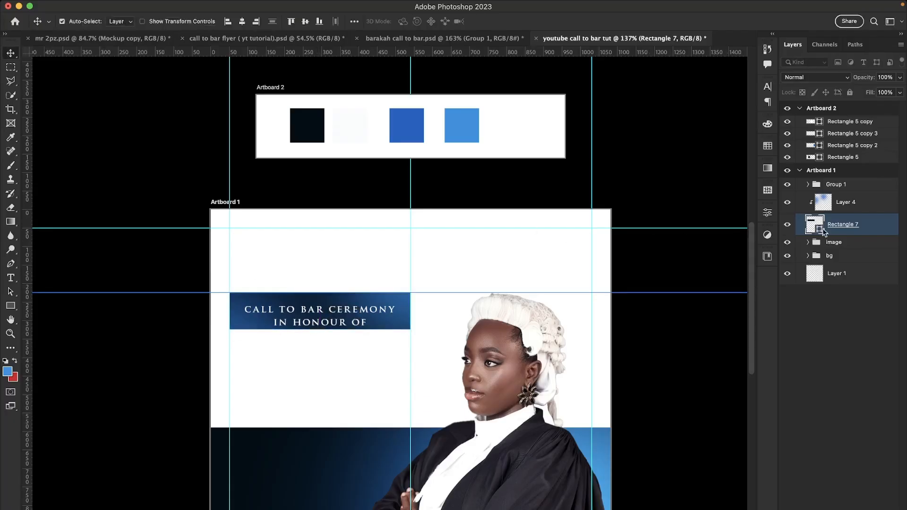
Move the ceremony text group up 11 px inside the shortened blue rectangle
left_click(869, 188)
key("super+t")
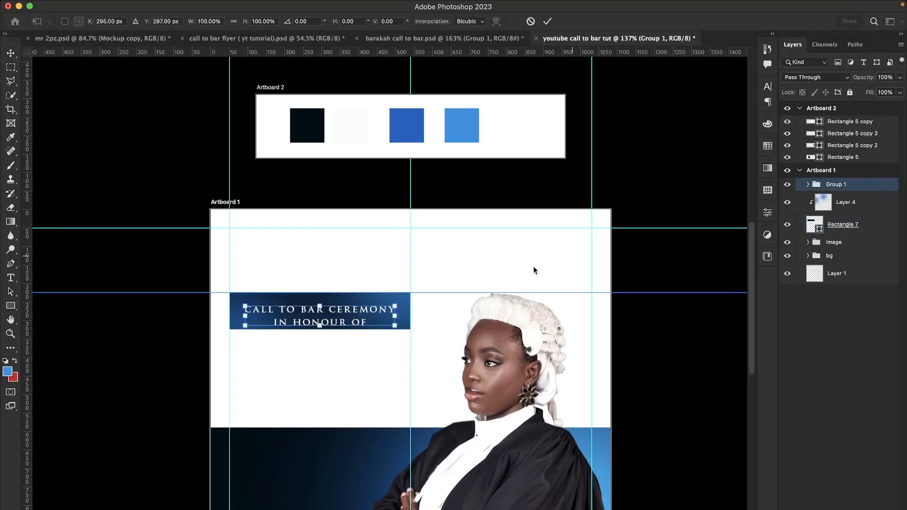
key("shift+Up")
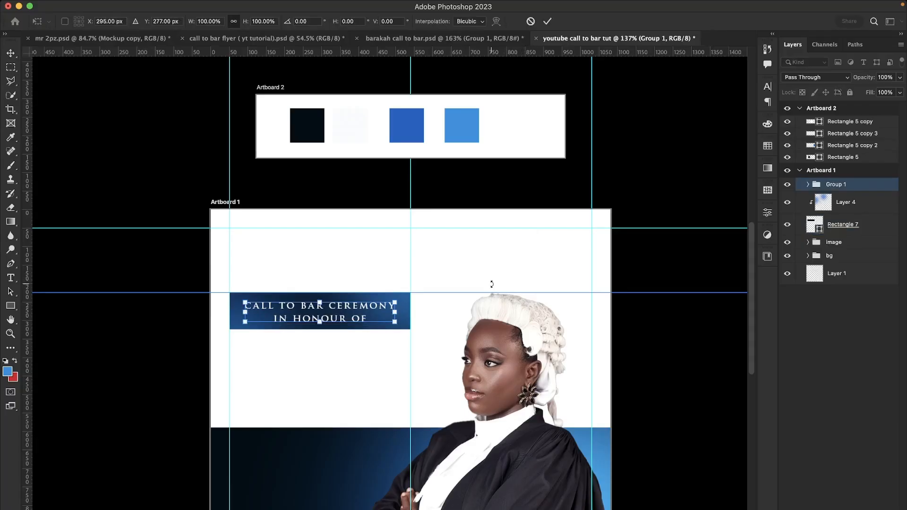
key("Up")
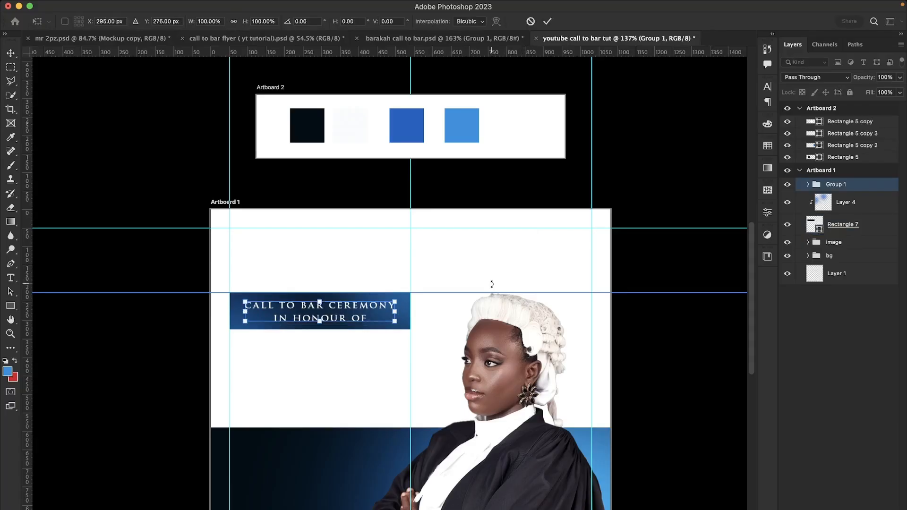
key("Return")
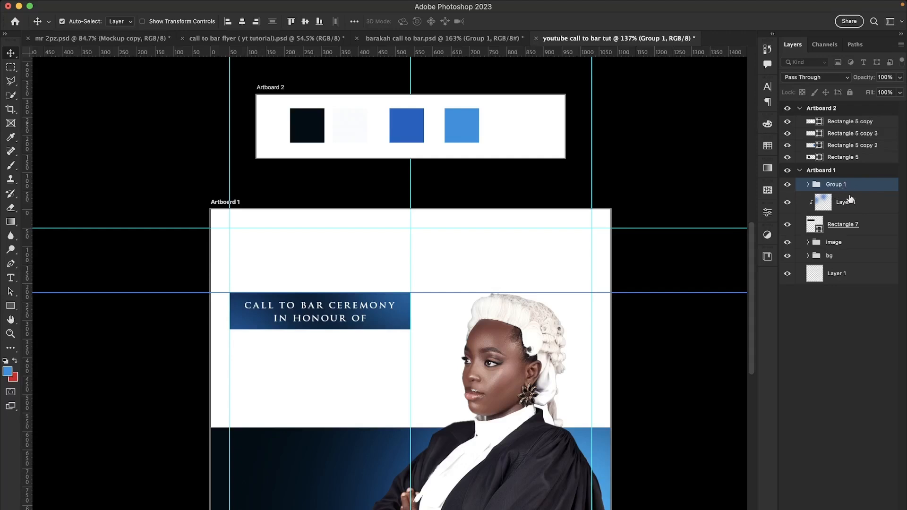
Align the ceremony text group with the horizontal and vertical centres of the blue rectangle
left_click(858, 228, "super")
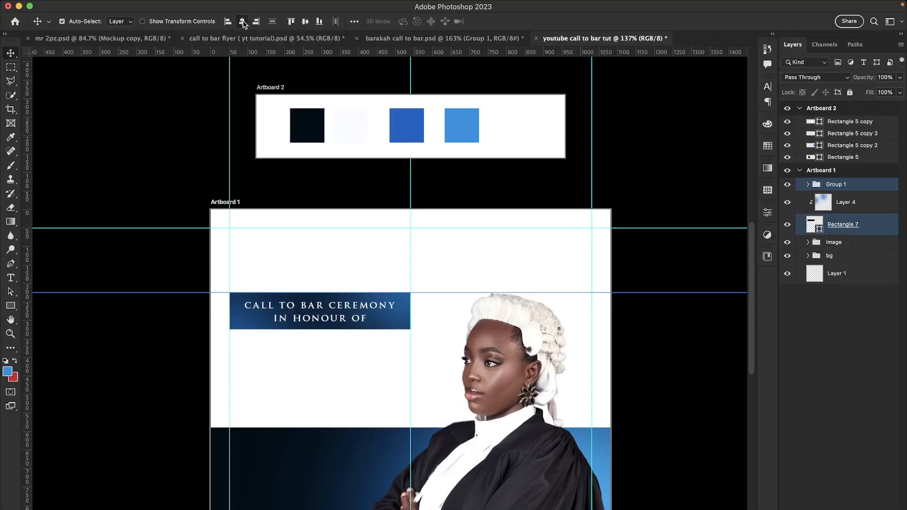
left_click(307, 22)
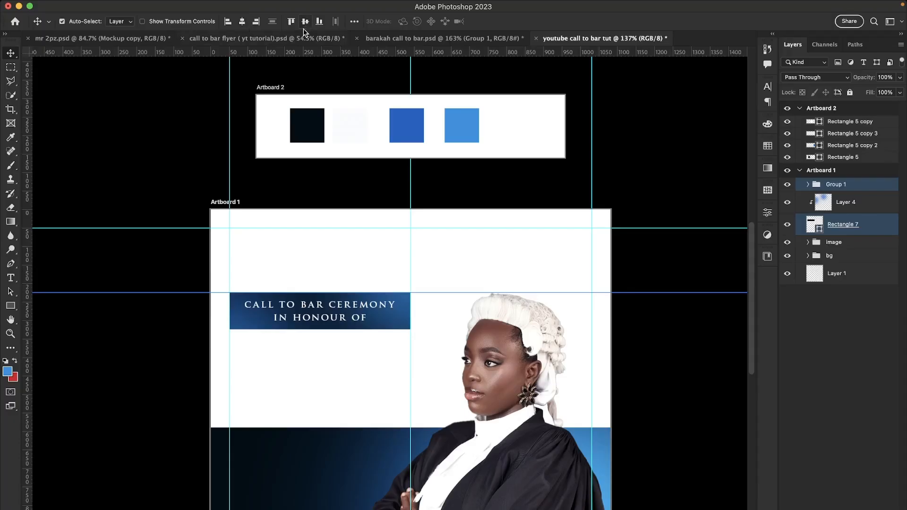
left_click(133, 178)
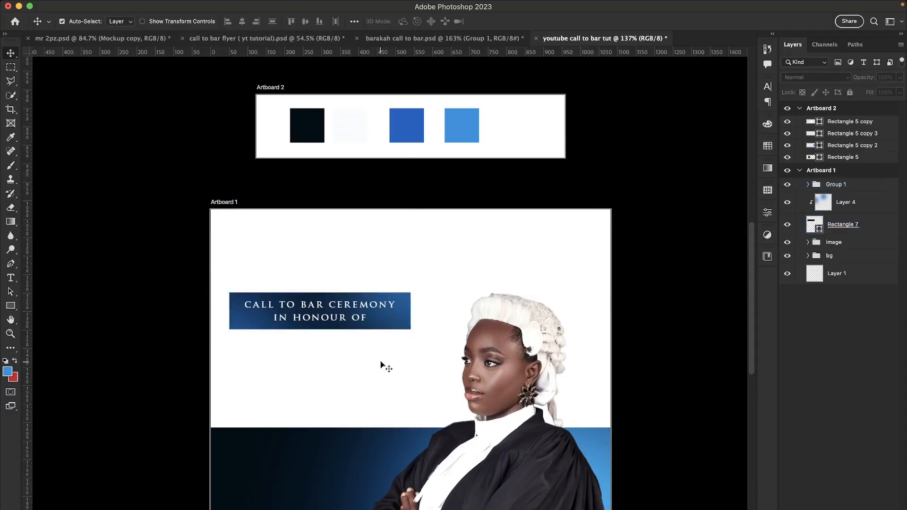
scroll(380, 362, "down", 3)
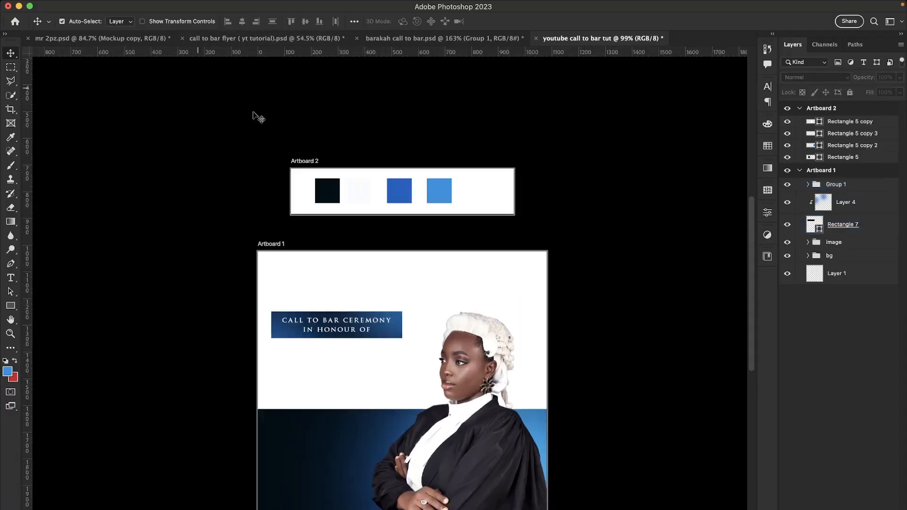
Duplicate the "SPECIAL INVITATION" text layer from barakah call to bar.psd into the youtube call to bar tut document
left_click(427, 39)
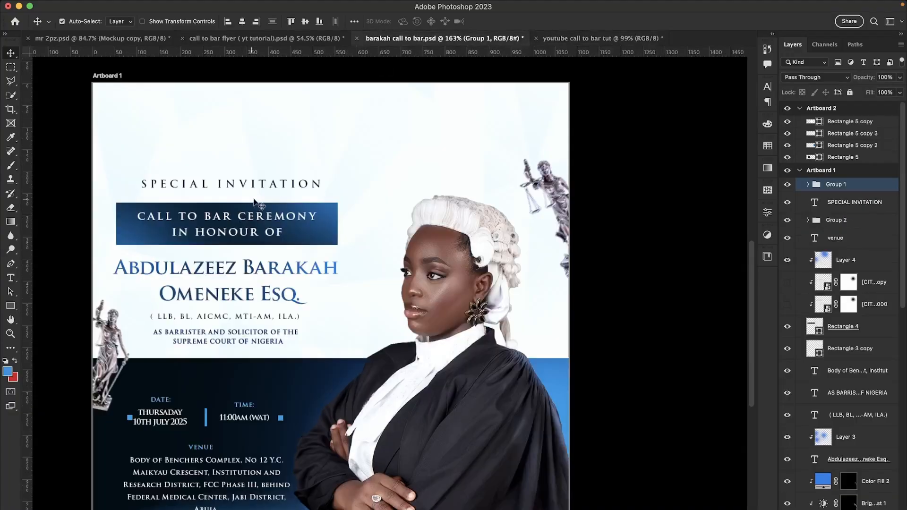
left_click(263, 186)
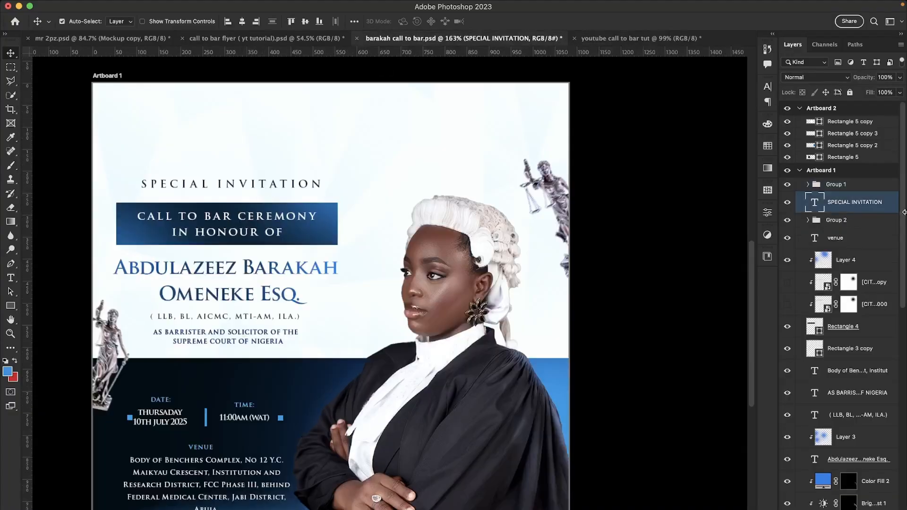
right_click(888, 207)
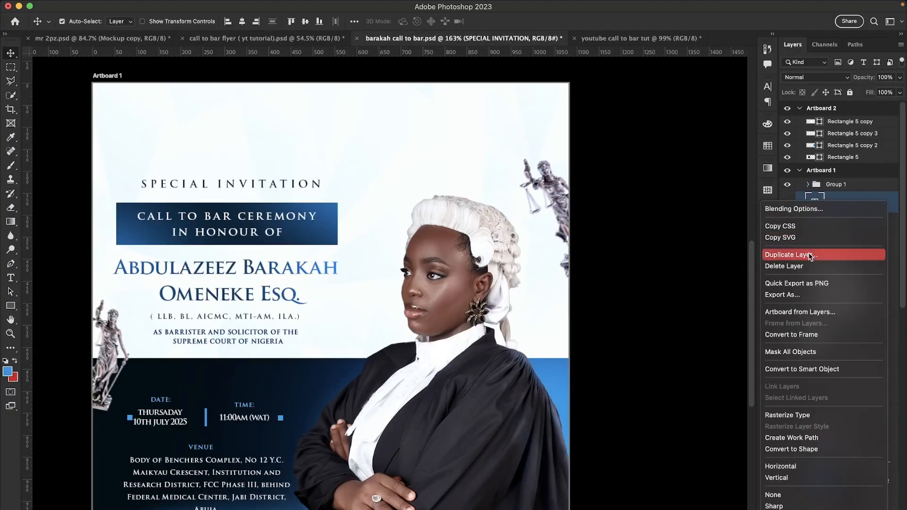
left_click(810, 255)
left_click(506, 285)
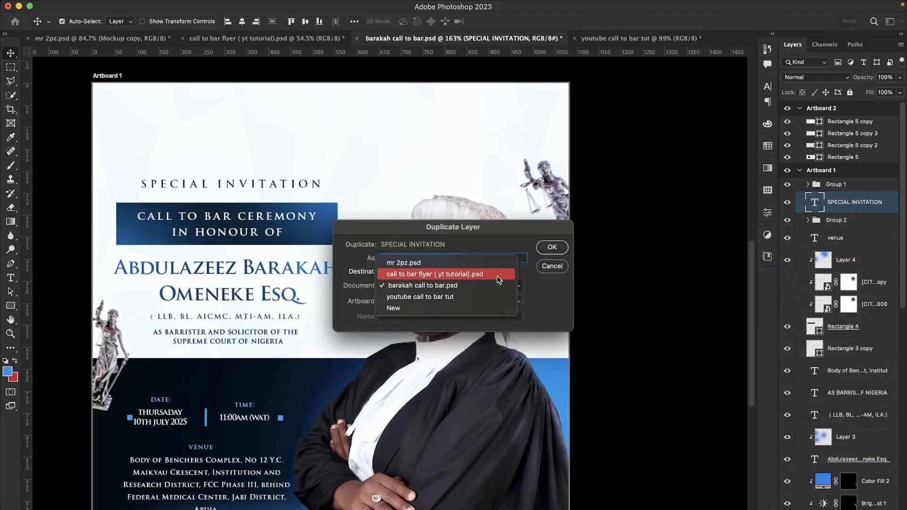
left_click(495, 297)
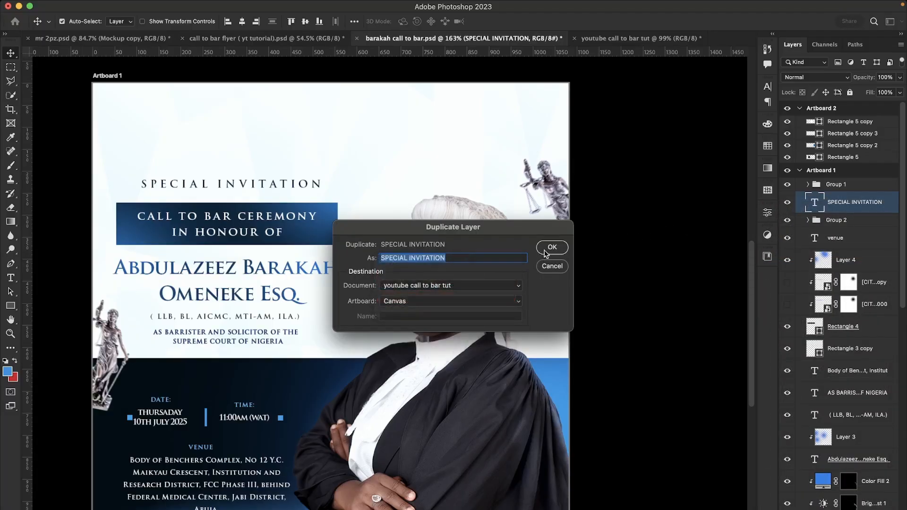
left_click(550, 247)
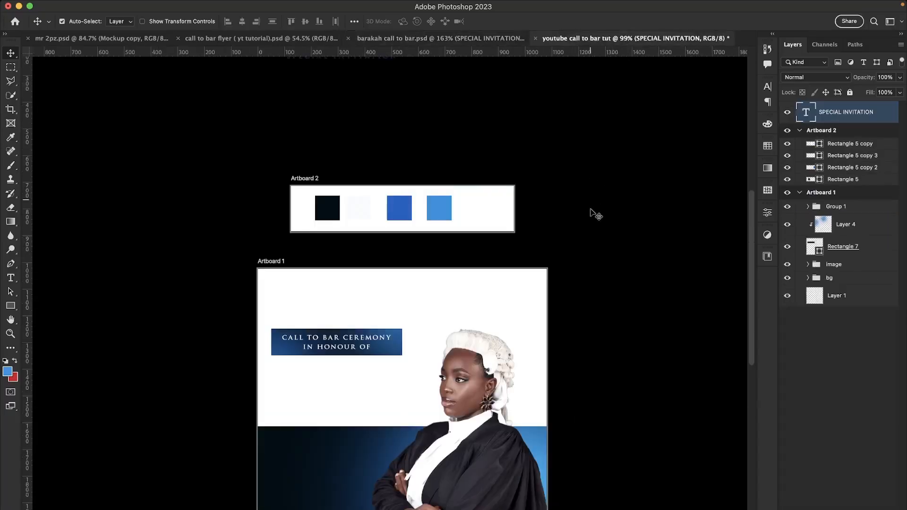
Place the "SPECIAL INVITATION" layer inside Artboard 1 and position the text centred just above the blue rectangle
left_click_drag(863, 118, 876, 198)
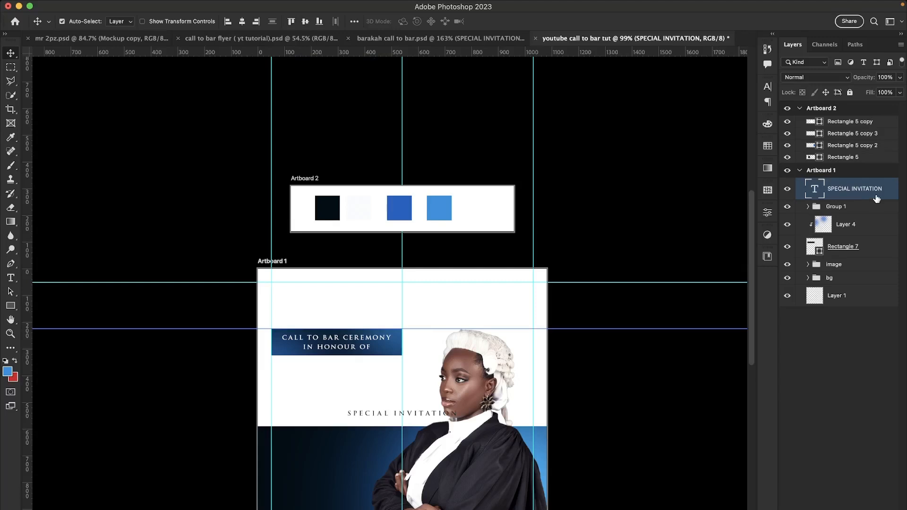
key("ctrl+t")
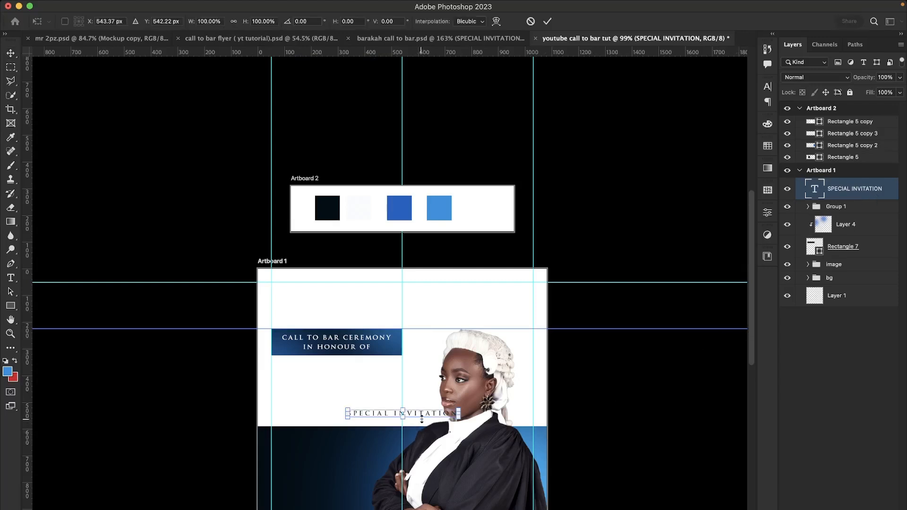
left_click_drag(422, 418, 359, 321)
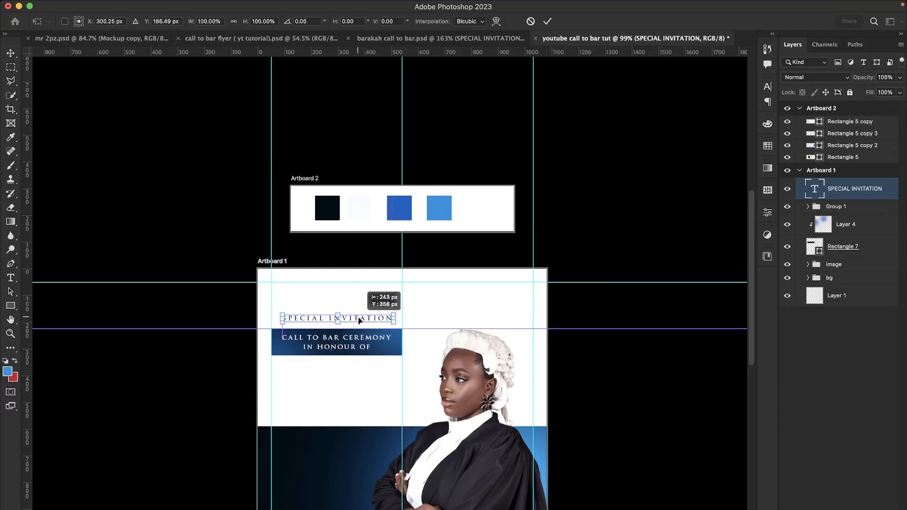
left_click_drag(359, 321, 358, 321)
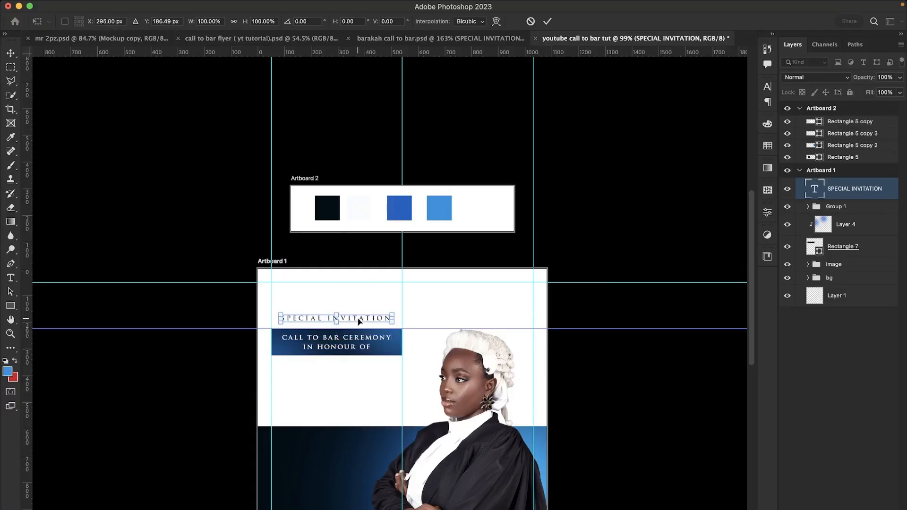
left_click(10, 54)
left_click(143, 174)
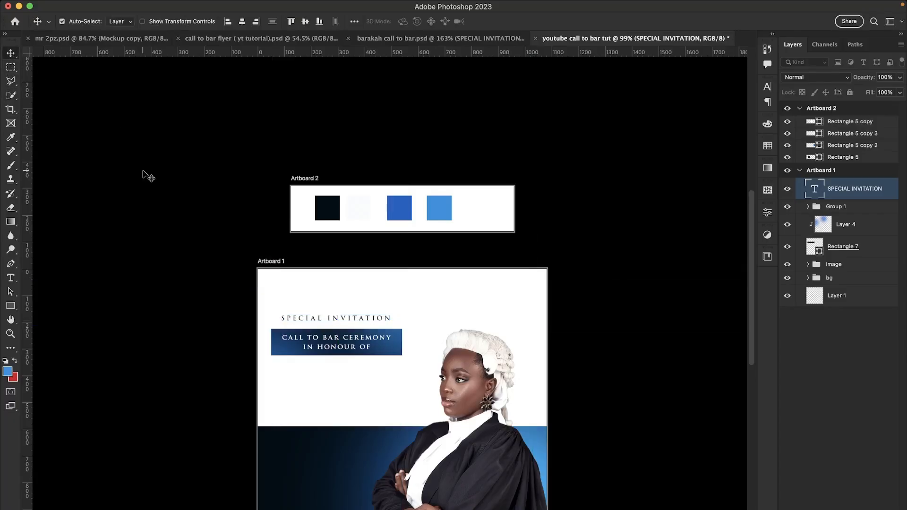
Recolour the "SPECIAL INVITATION" text with the near-black navy sampled from the first colour swatch on Artboard 2
scroll(342, 326, "up", 3)
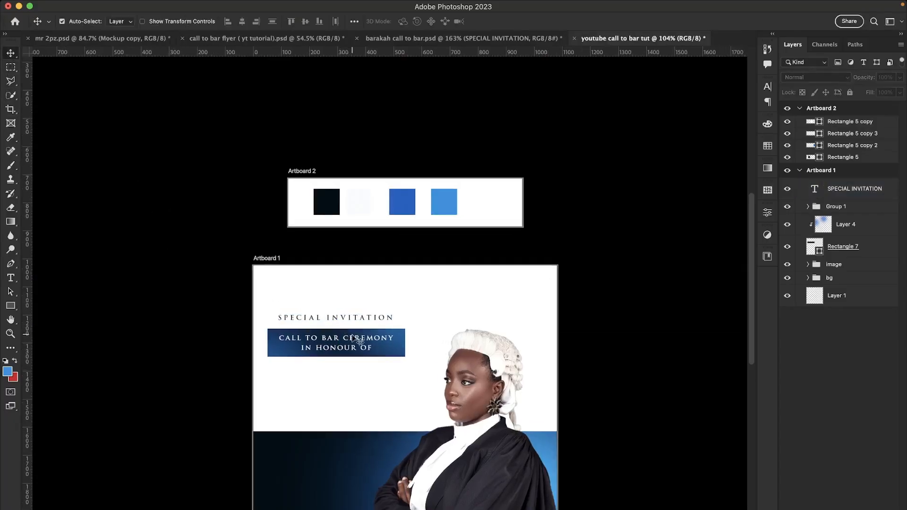
scroll(432, 330, "down", 3)
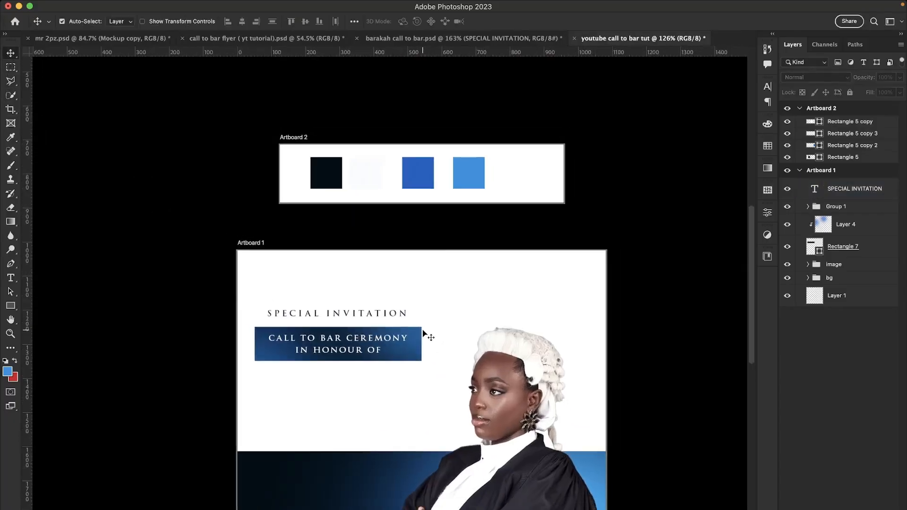
scroll(467, 461, "down", 2)
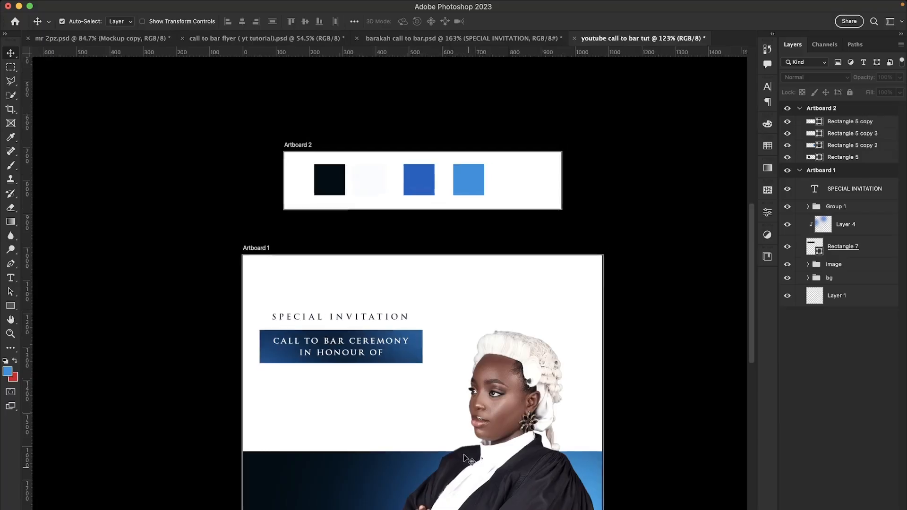
left_click_drag(473, 481, 461, 373)
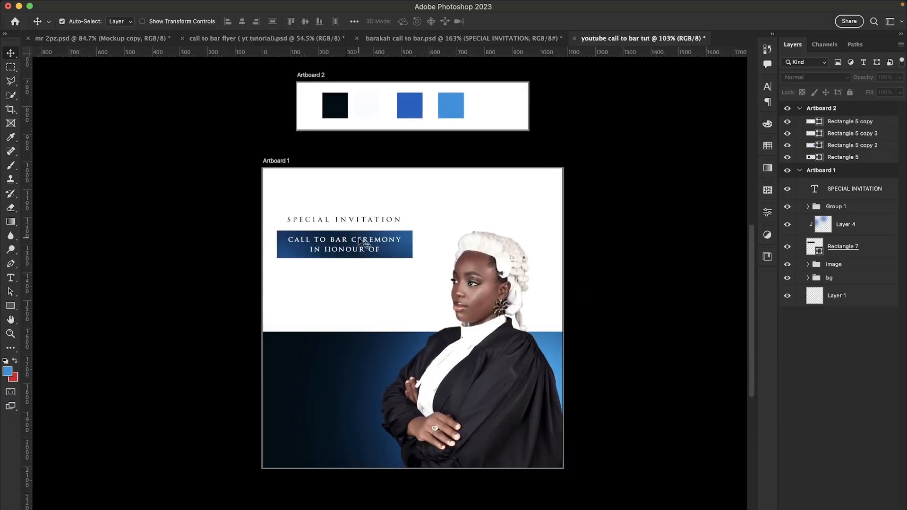
scroll(359, 231, "up", 1)
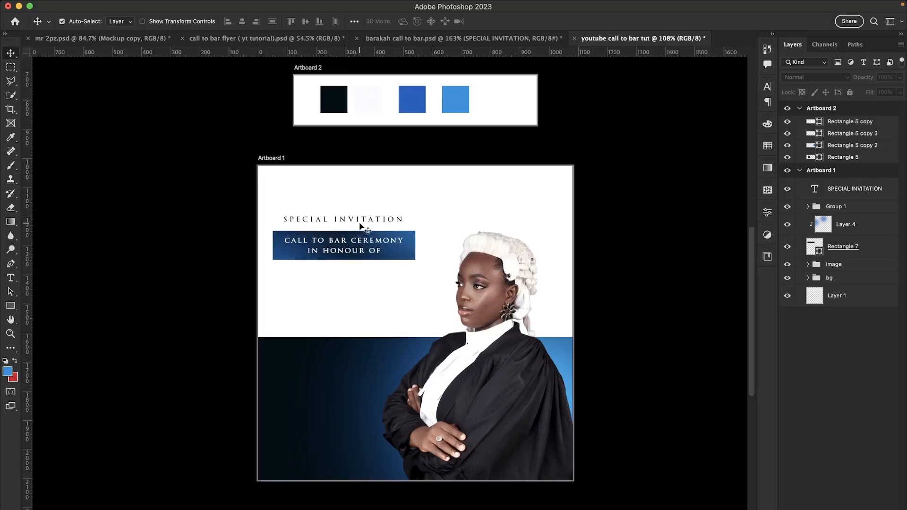
double_click(359, 218)
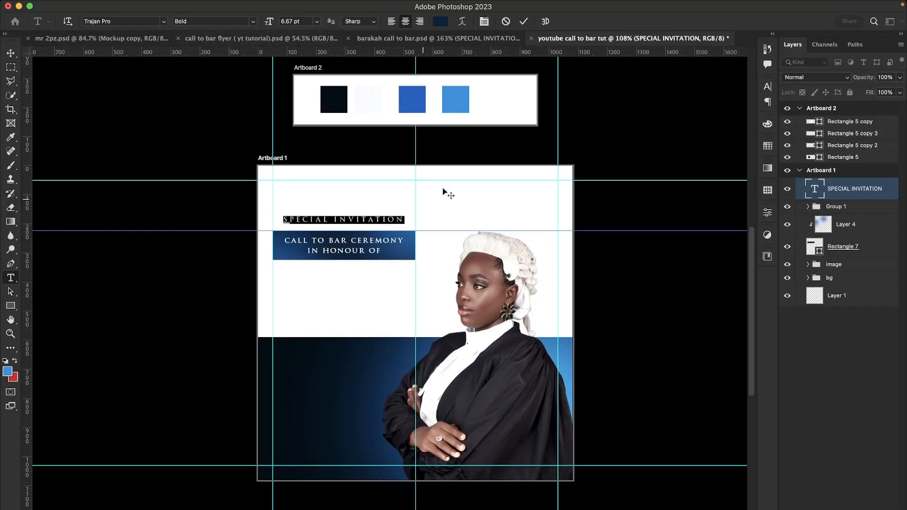
left_click(439, 22)
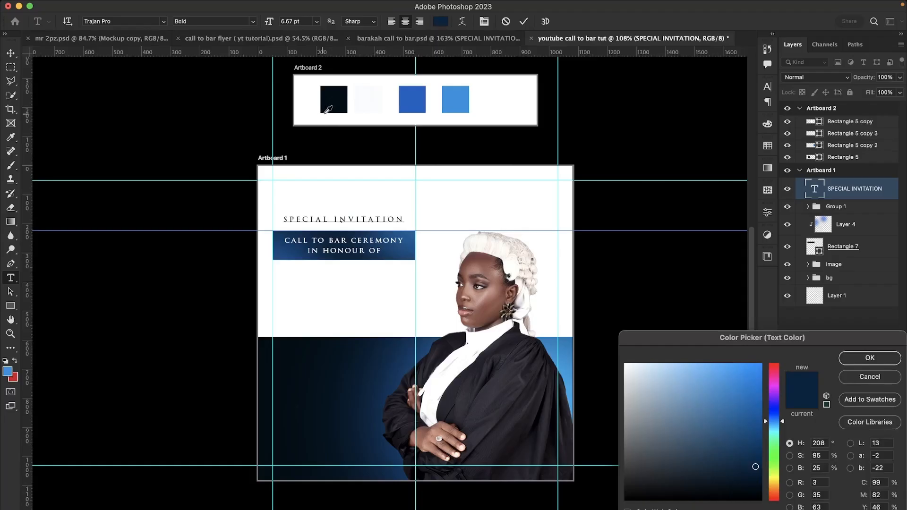
left_click(325, 112)
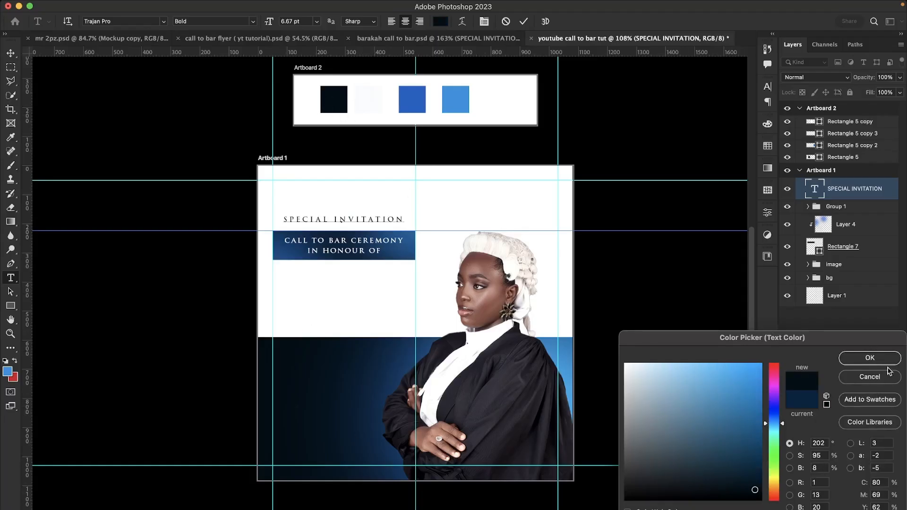
left_click(885, 361)
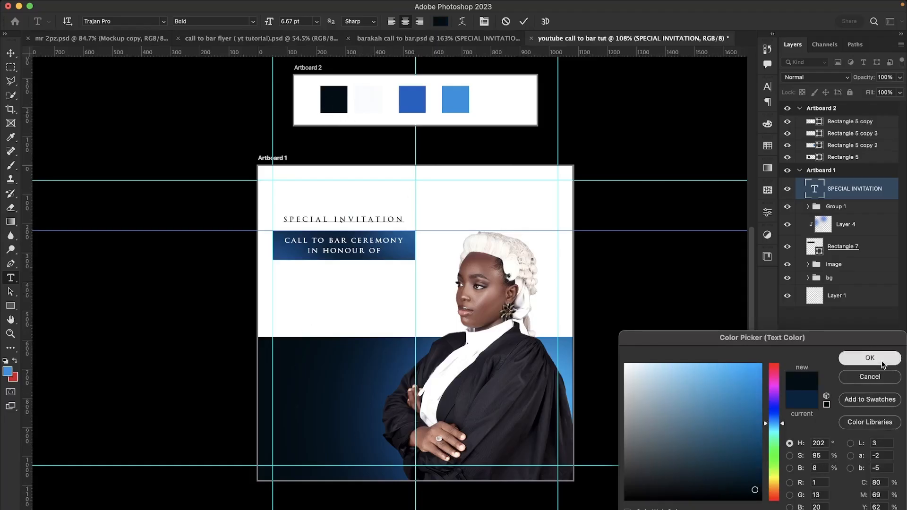
left_click(11, 53)
left_click(59, 111)
In barakah call to bar.psd, group the celebrant's name, its blue shading layer, the qualifications line and the barrister-and-solicitor text
left_click(456, 39)
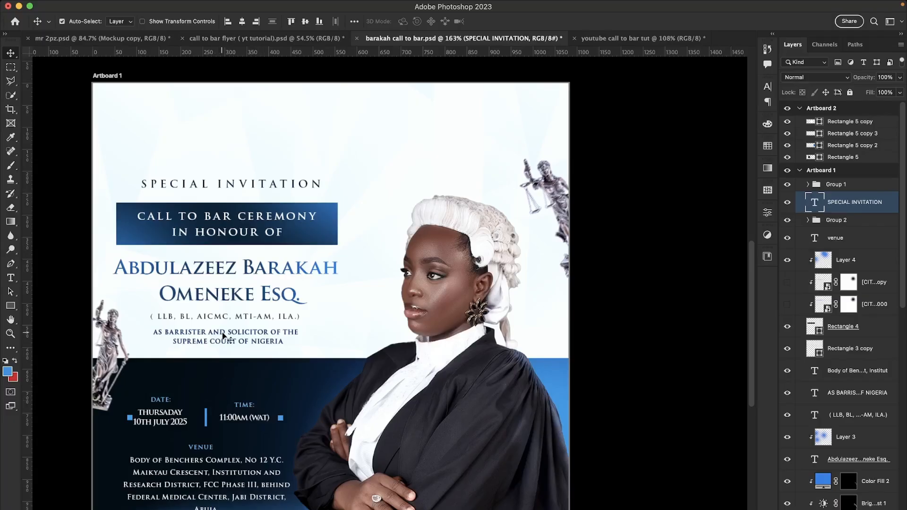
left_click_drag(213, 325, 266, 327)
left_click(281, 273)
left_click(874, 463, "super")
left_click(870, 415, "super")
left_click(867, 394, "super")
key("super+g")
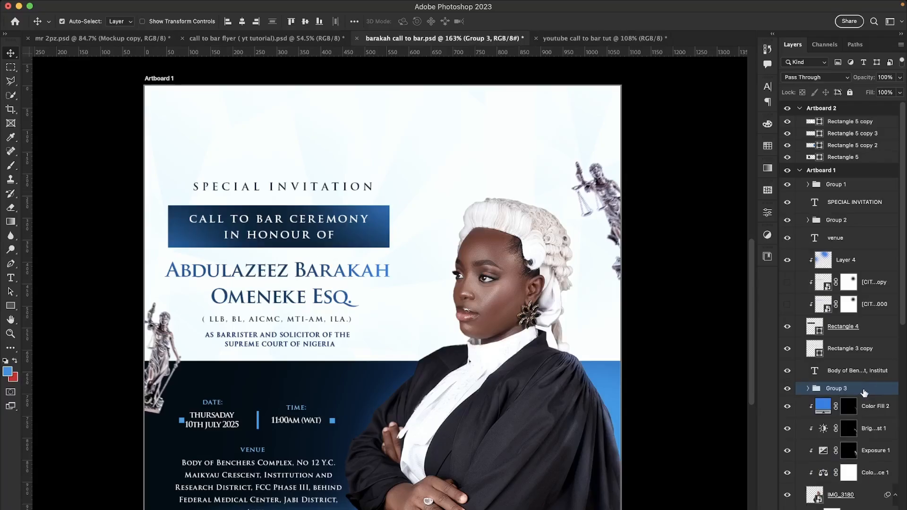
Duplicate the group of celebrant name and qualification text into the youtube call to bar tut document
right_click(865, 390)
left_click(803, 71)
left_click(417, 301)
left_click(419, 306)
left_click(517, 286)
left_click(491, 296)
left_click(551, 247)
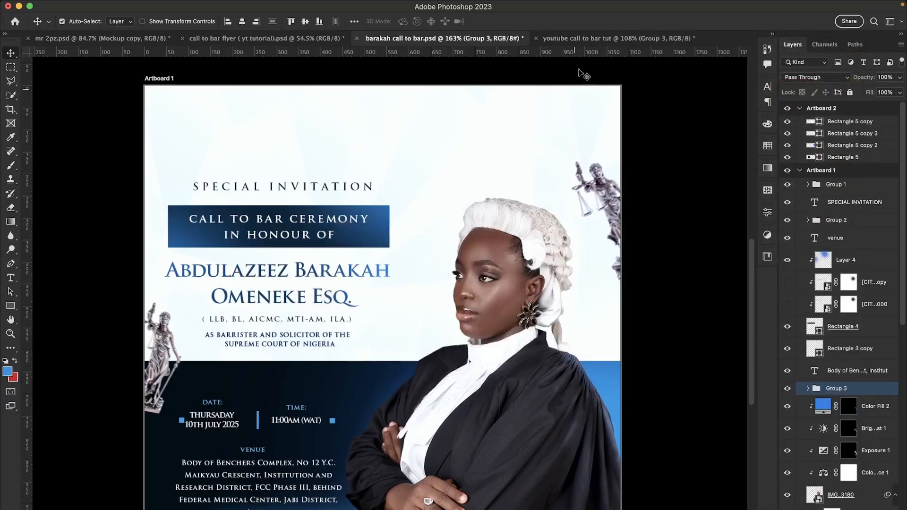
Switch to youtube call to bar tut and move the celebrant name group down beneath the blue rectangle
left_click(596, 38)
key("super+t")
left_click_drag(386, 106, 395, 388)
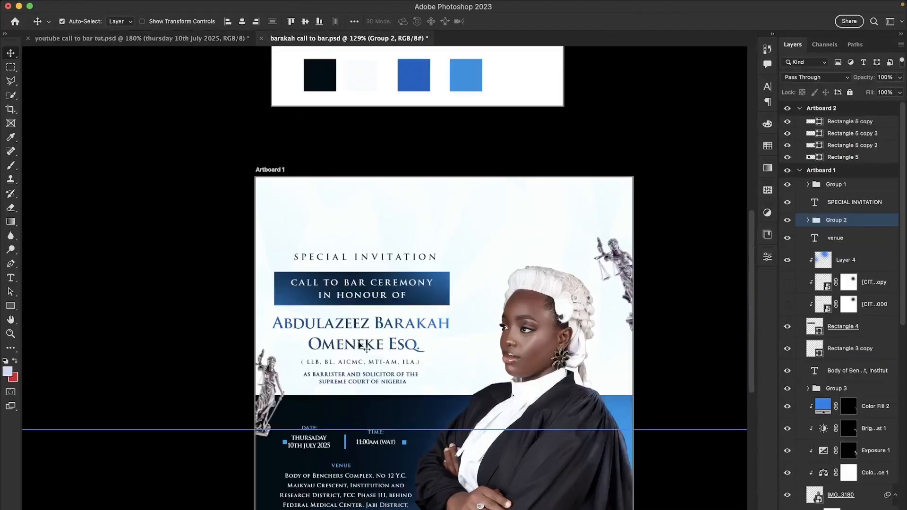
In barakah call to bar.psd, group the "VENUE" heading with the venue address text below it
scroll(343, 468, "up", 4)
scroll(343, 468, "down", 4)
left_click(367, 376)
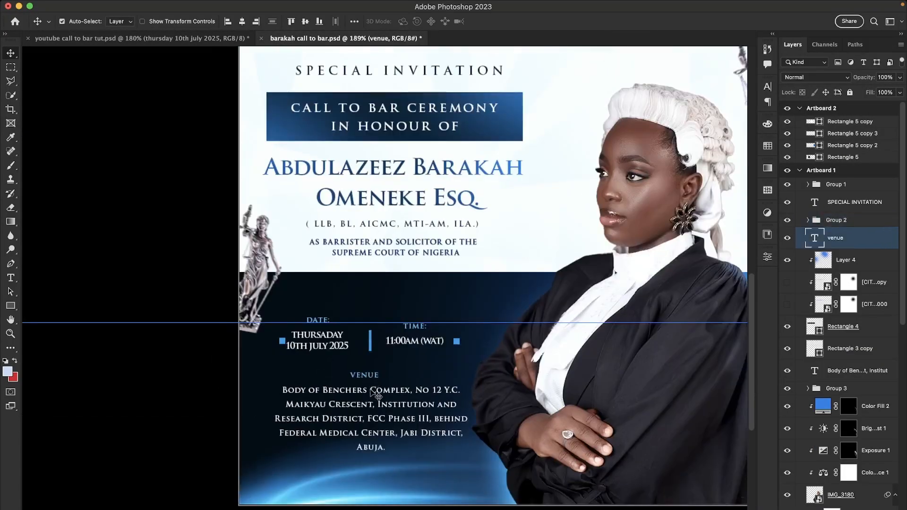
left_click(377, 396, "shift")
key("super+g")
Duplicate the venue text group into the youtube call to bar tut.psd document
right_click(861, 233)
left_click(797, 82)
left_click(492, 287)
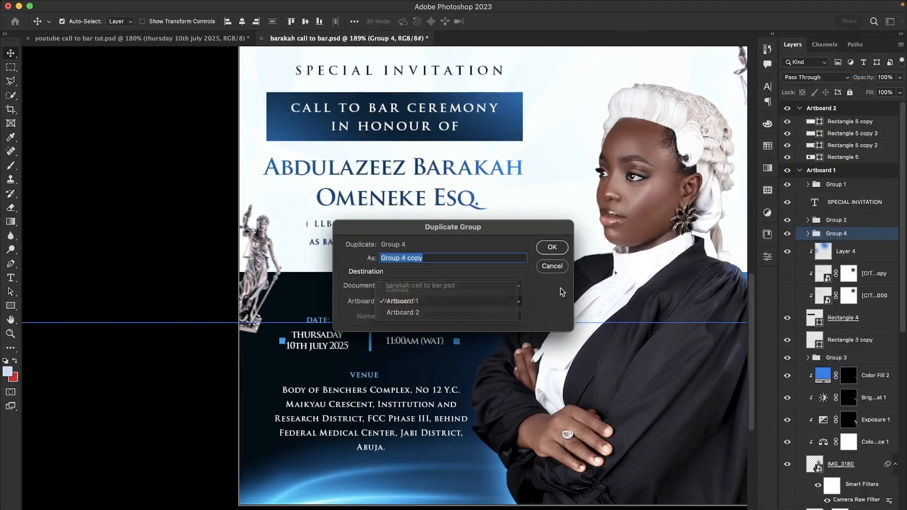
left_click(491, 297)
left_click(548, 246)
Move the venue group up about 40 px beneath the date and time, and centre it horizontally on the blue rectangle
key("super+t")
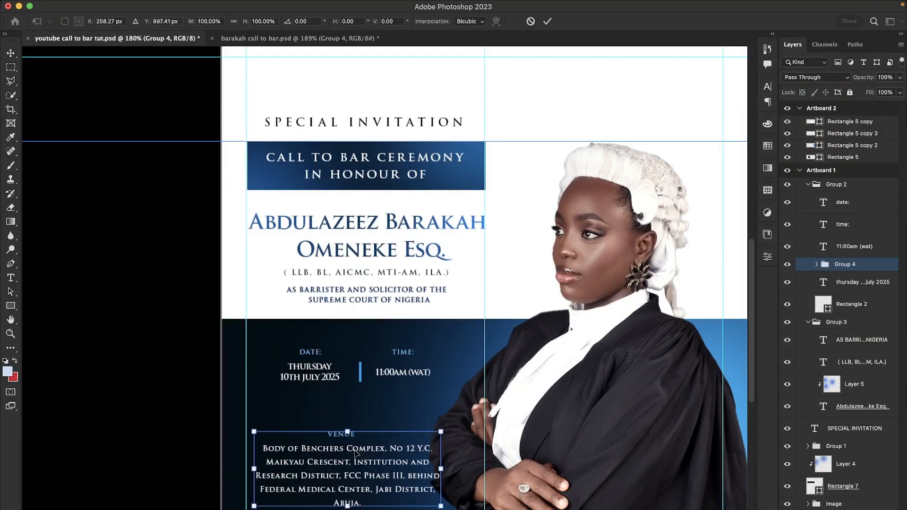
left_click_drag(359, 455, 357, 435)
scroll(357, 435, "down", 2)
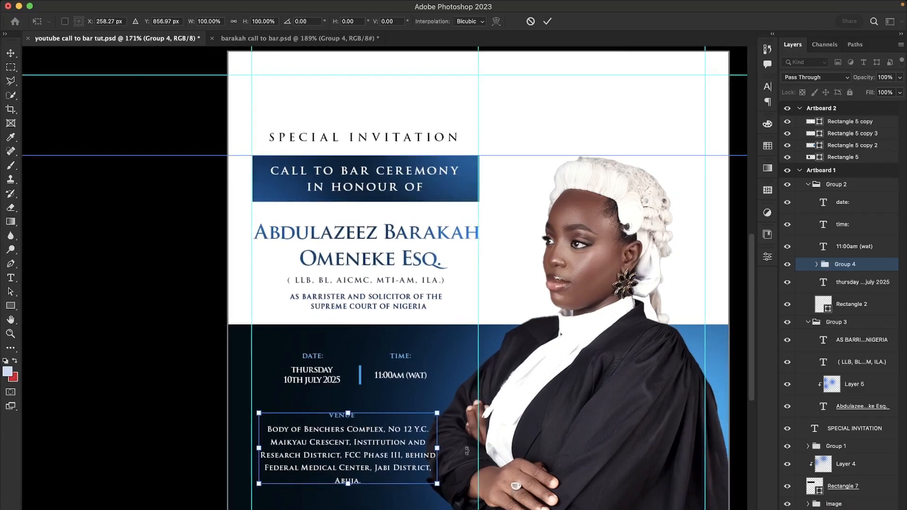
key("Return")
left_click(863, 491, "super")
left_click(242, 21)
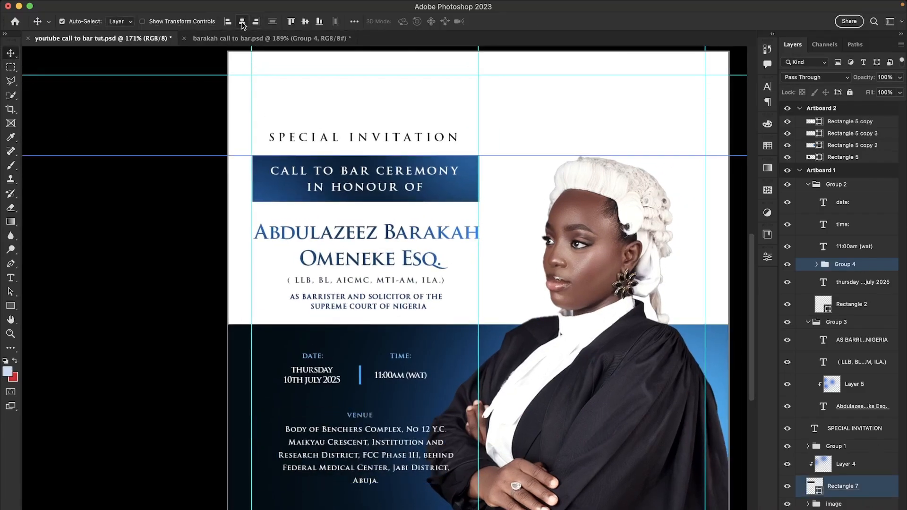
left_click(371, 292)
Shift the lawyer portrait's image group to the right within Artboard 1, away from the text column
scroll(366, 417, "down", 8)
left_click(420, 335)
left_click(439, 428, "super")
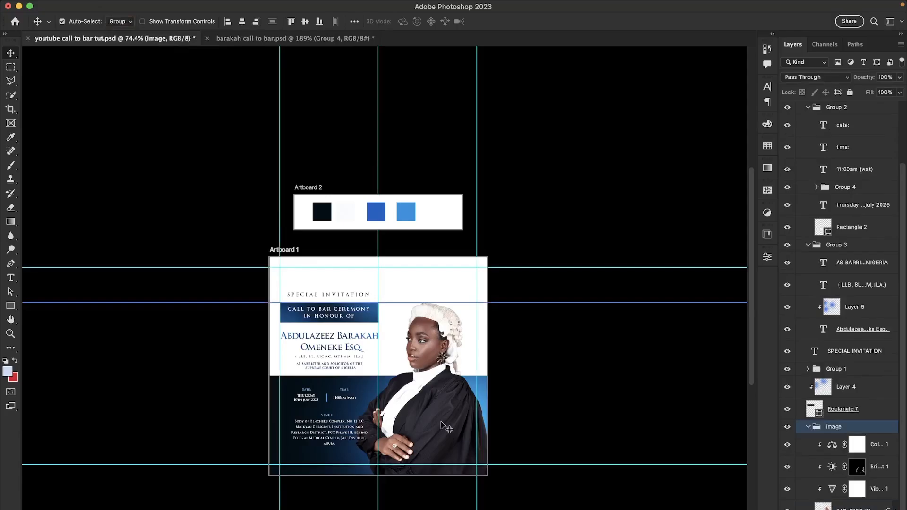
left_click_drag(422, 409, 437, 411)
left_click(361, 455)
scroll(359, 456, "up", 6)
left_click_drag(334, 442, 416, 422)
scroll(415, 422, "down", 5)
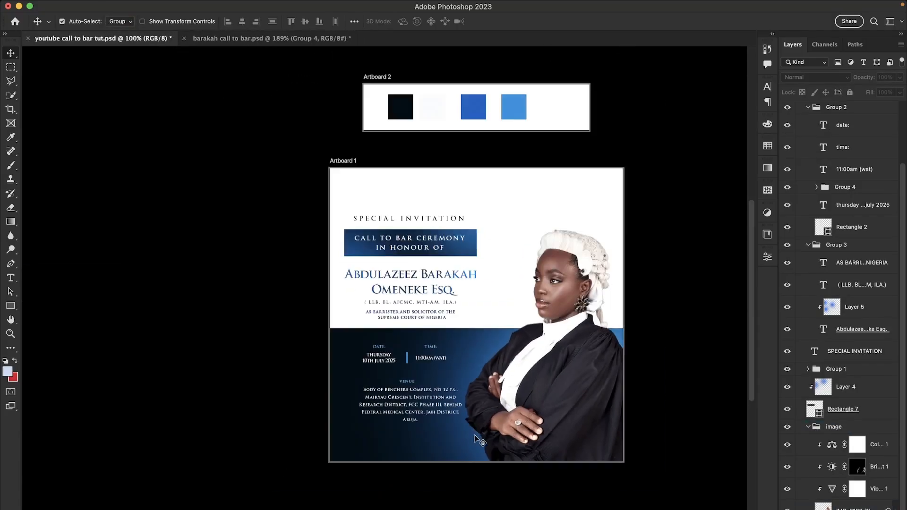
Review the flyer's overall layout and compare it with the earlier design in barakah call to bar.psd
scroll(477, 434, "up", 3)
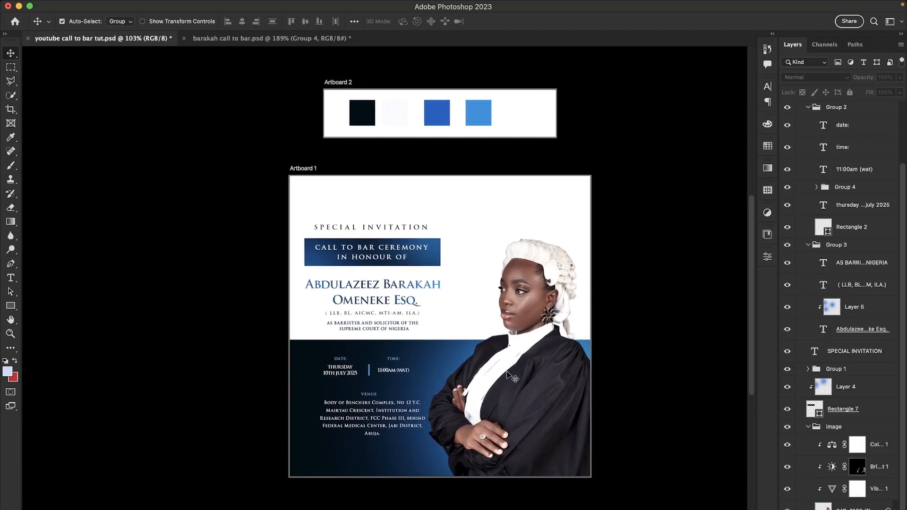
scroll(505, 371, "up", 1)
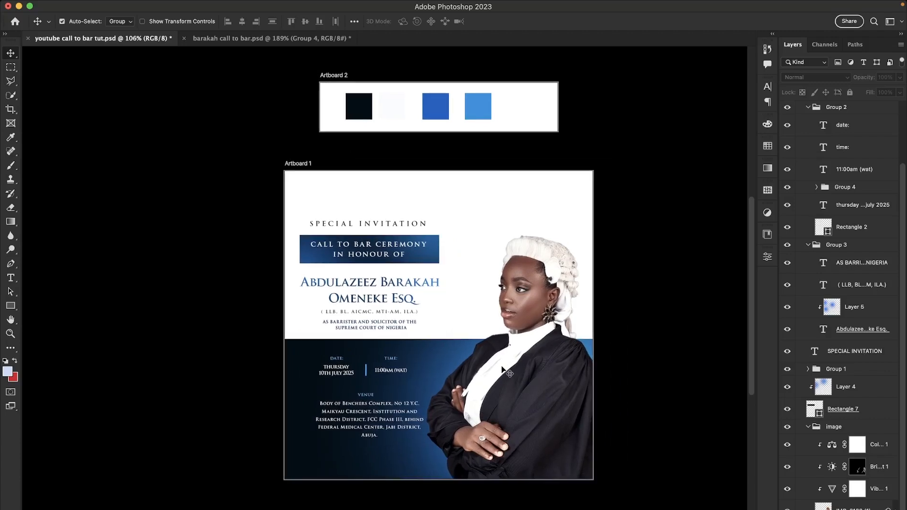
scroll(503, 370, "down", 2)
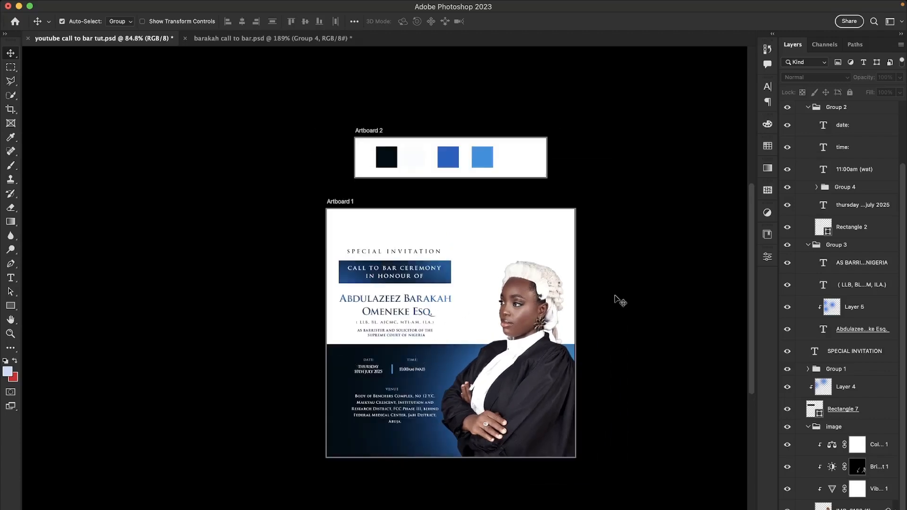
scroll(433, 397, "up", 2)
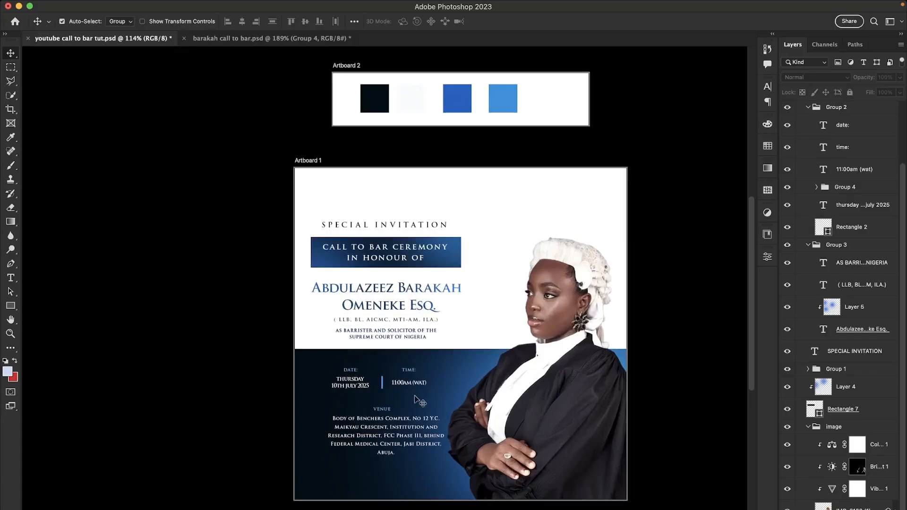
scroll(449, 400, "up", 1)
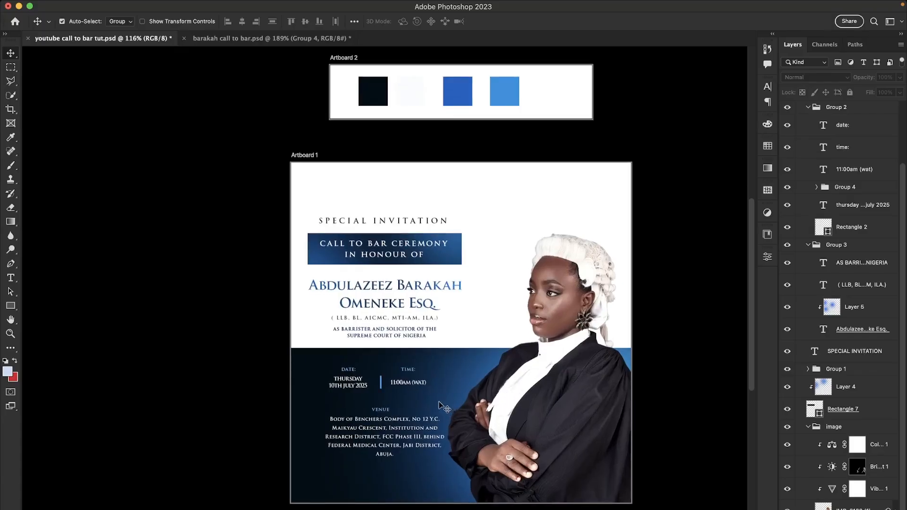
scroll(442, 404, "up", 1)
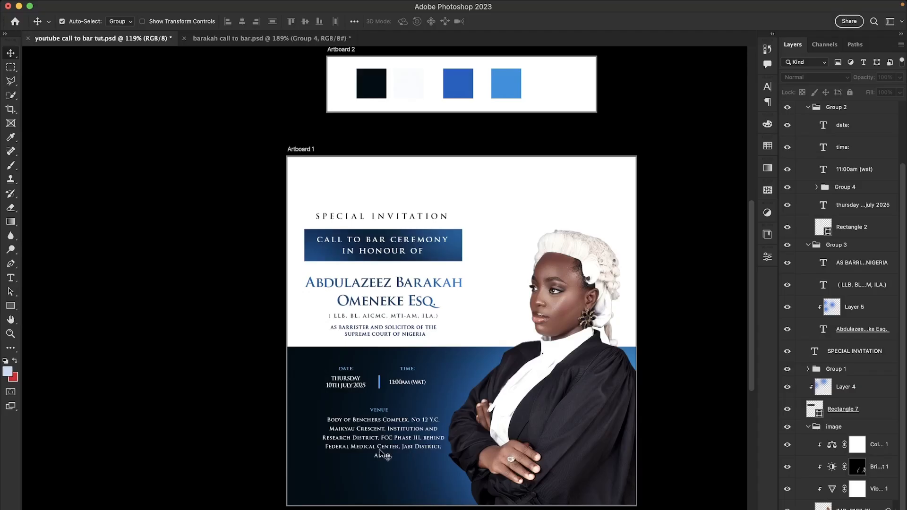
scroll(382, 453, "up", 2)
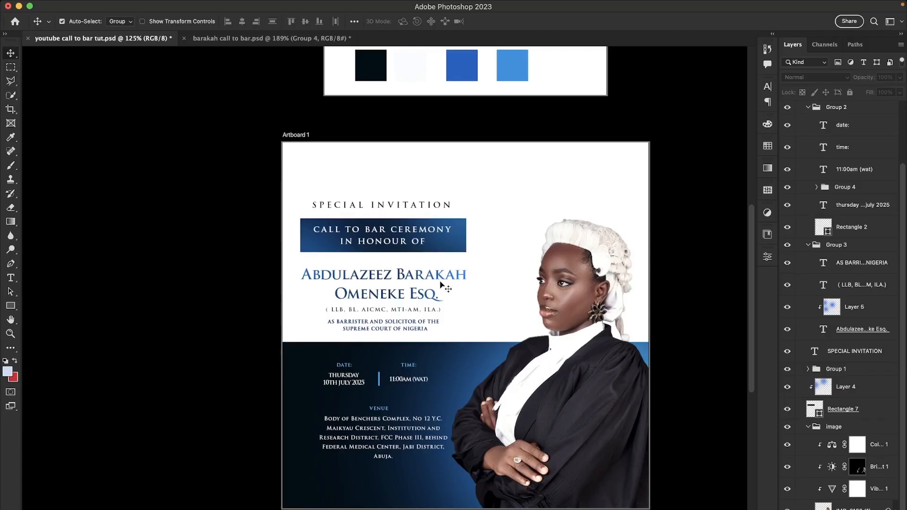
left_click(245, 41)
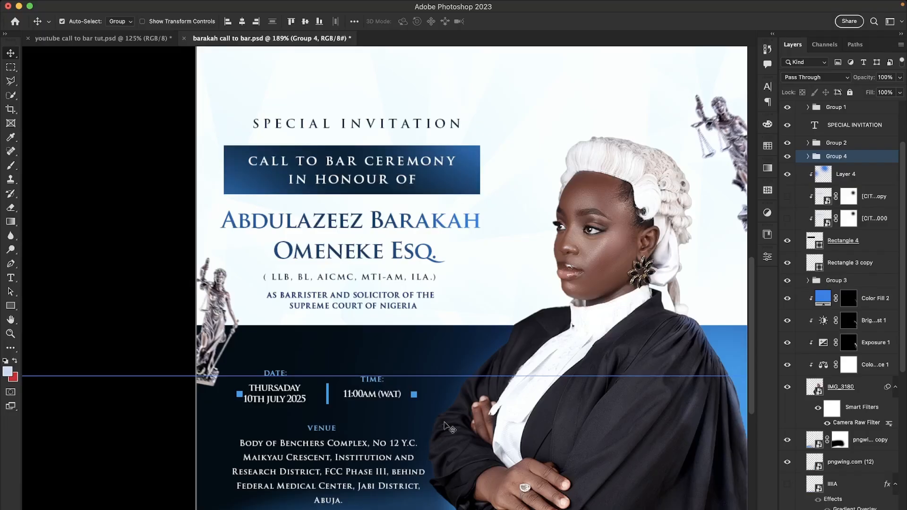
left_click(133, 37)
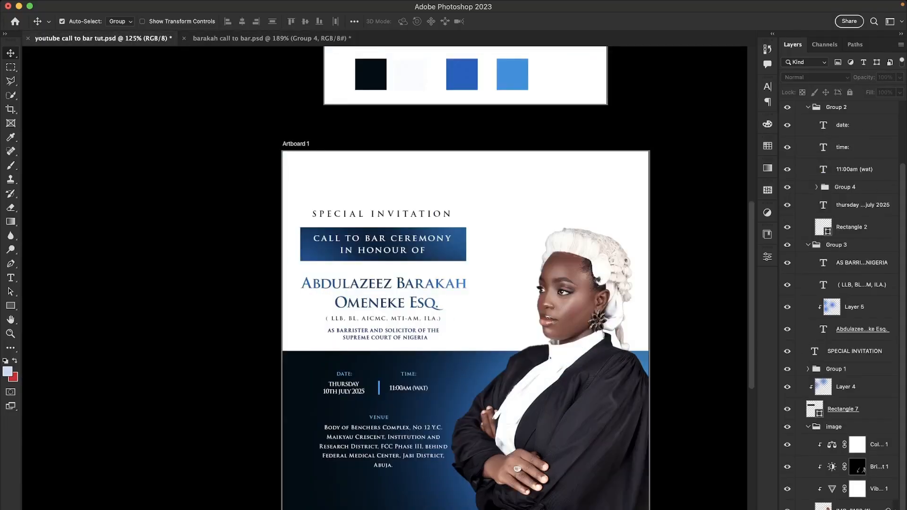
Check the image assets in the tutorial folder under Documents in Finder, then return to Photoshop
key("super+Tab")
left_click(341, 153)
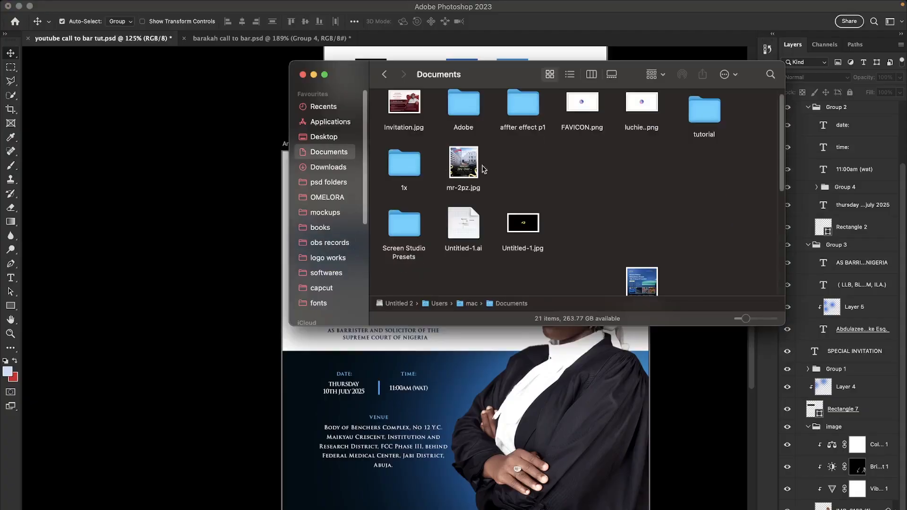
right_click(708, 117)
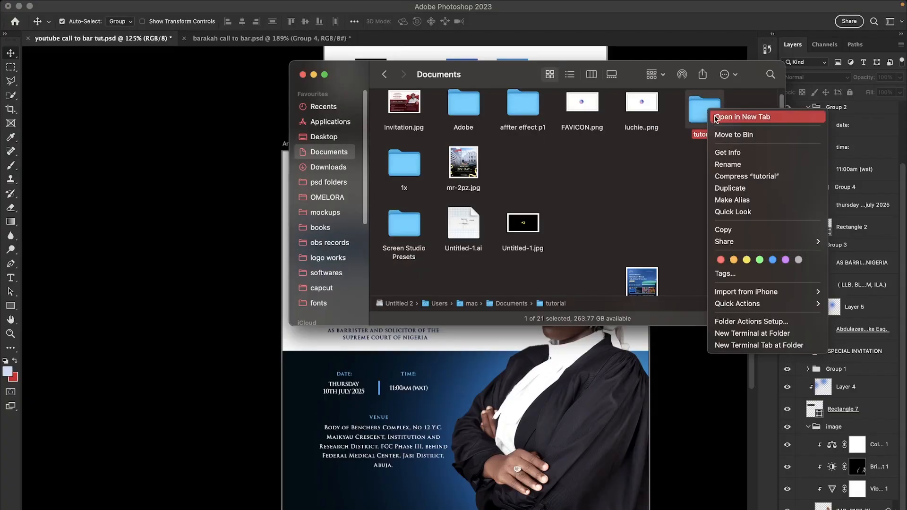
key("Escape")
double_click(714, 118, "super")
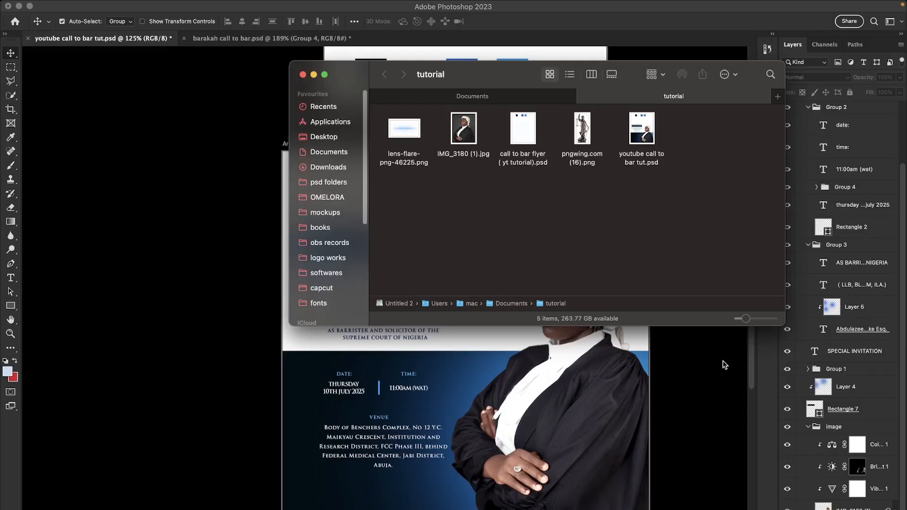
left_click(732, 389)
Duplicate the "pngwing.com (12) copy" light streak layer from barakah call to bar.psd into Artboard 1 of youtube call to bar tut.psd
left_click(257, 39)
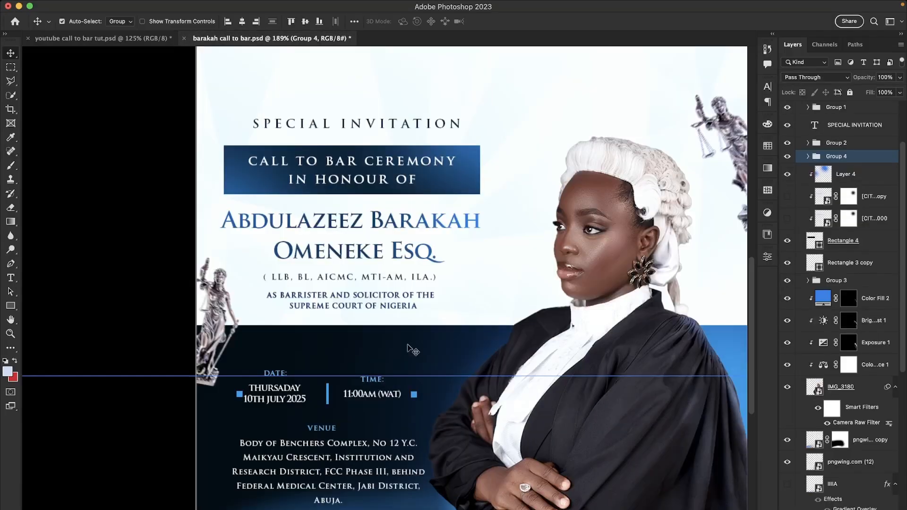
left_click(870, 439)
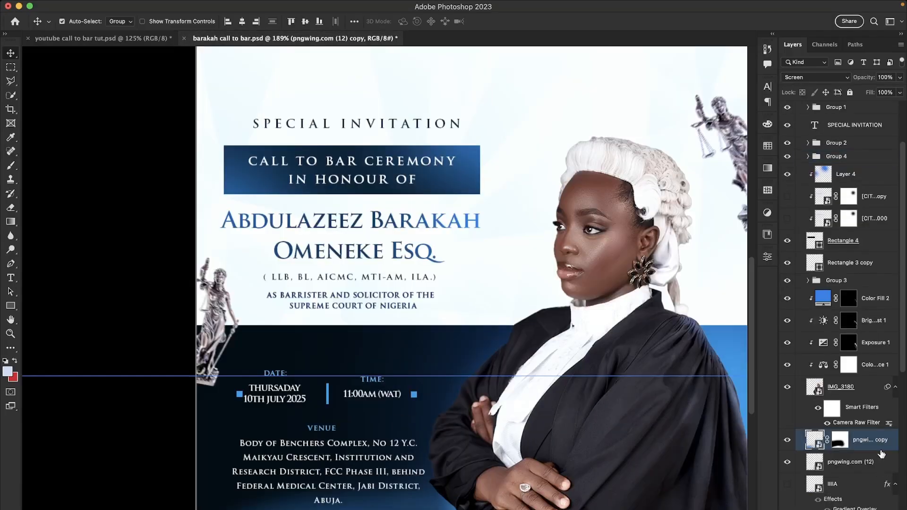
right_click(880, 445)
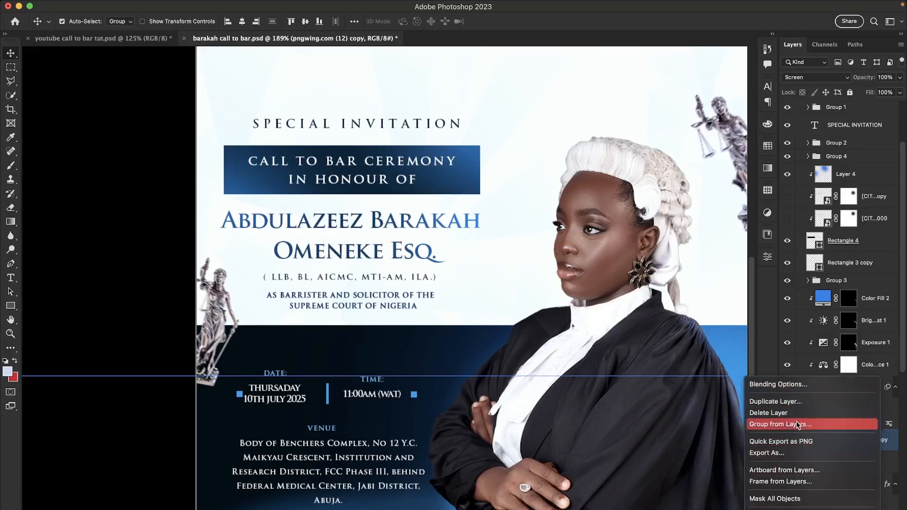
left_click(791, 402)
left_click(426, 283)
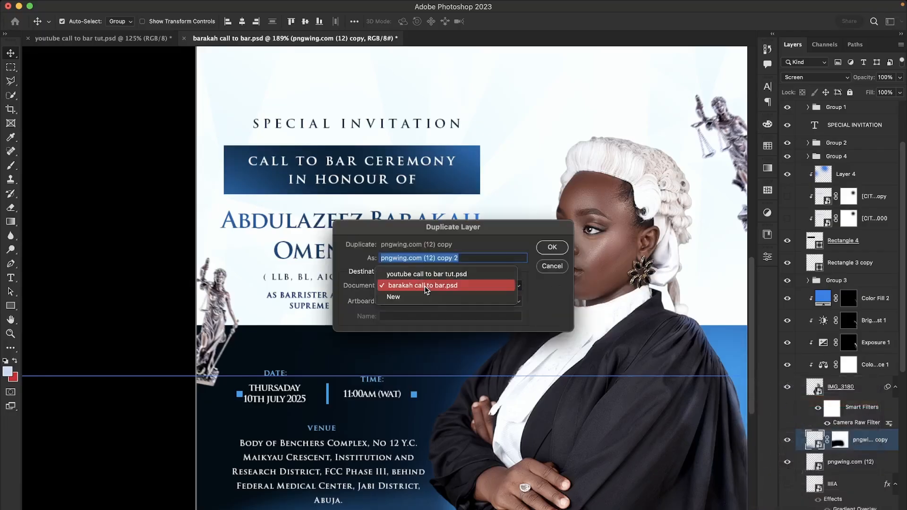
left_click(425, 273)
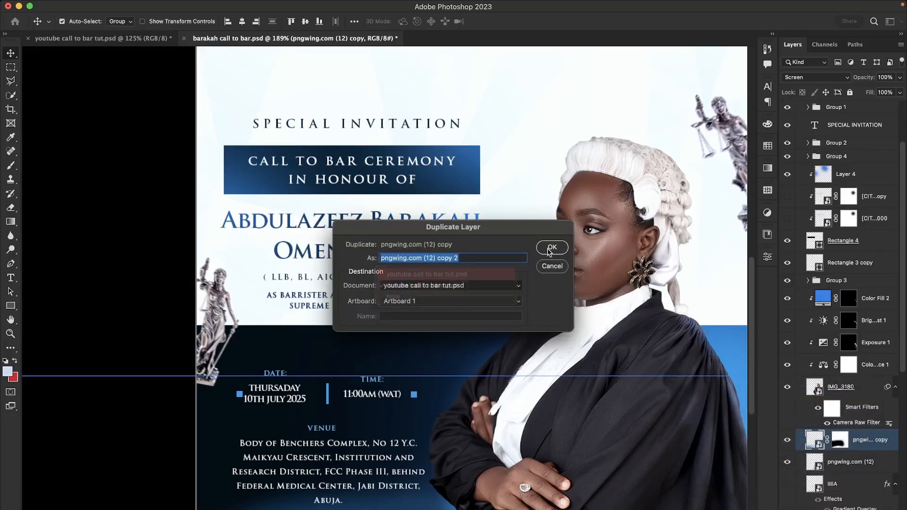
left_click(551, 247)
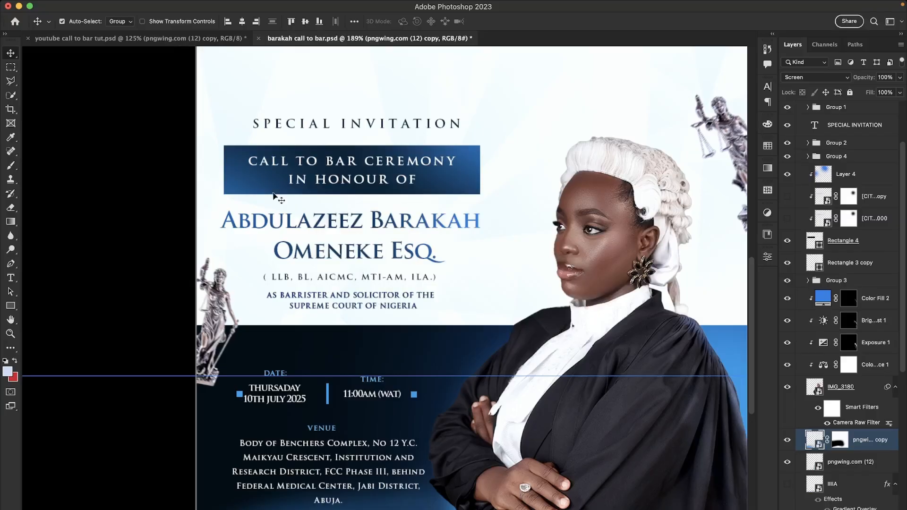
In youtube call to bar tut.psd, collapse Group 2 and the image group and place the light streak layer between the image and bg groups
left_click(165, 39)
scroll(424, 303, "down", 3, "alt")
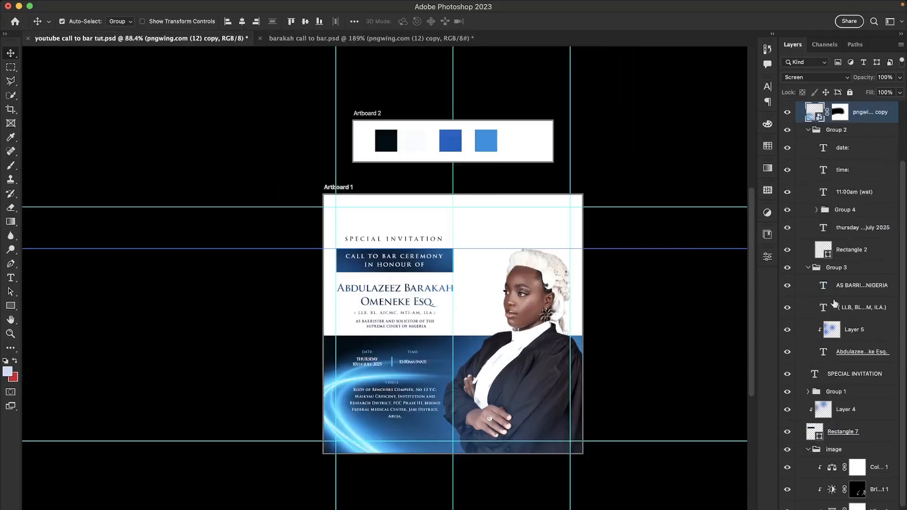
left_click(810, 130)
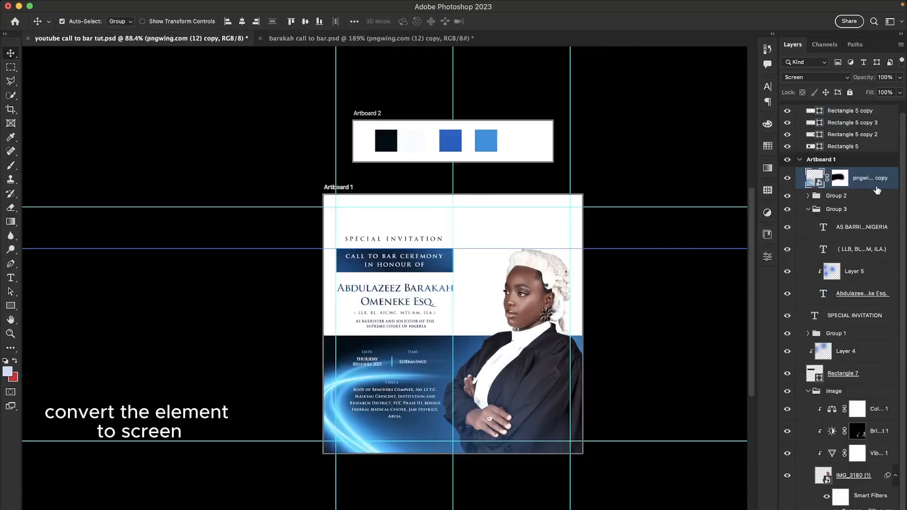
left_click(808, 391)
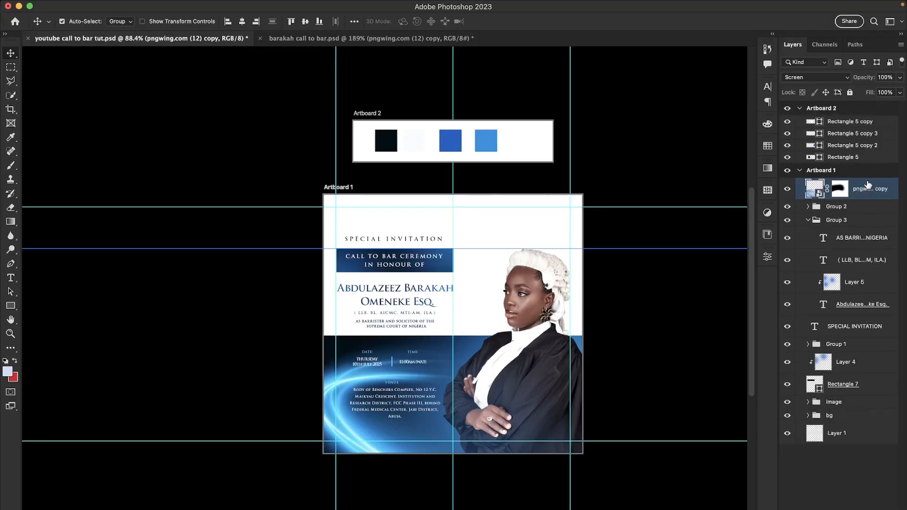
left_click_drag(869, 186, 868, 408)
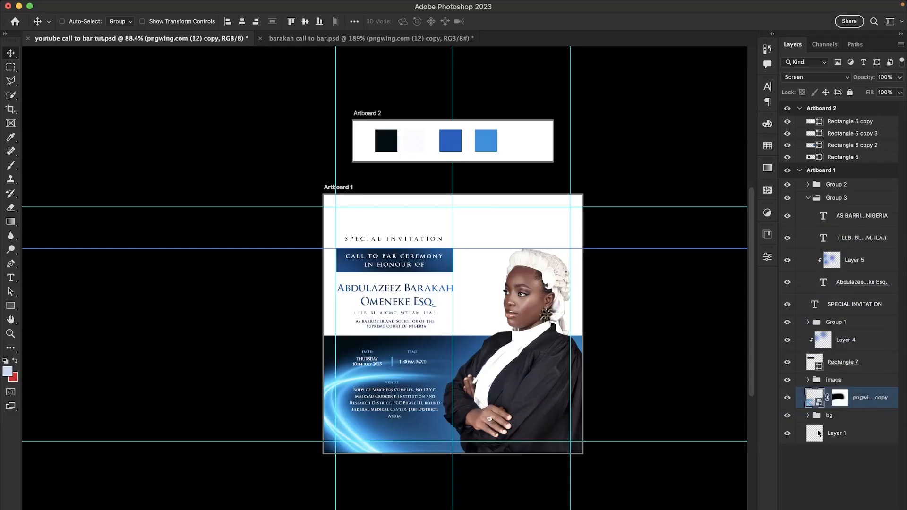
Move the blue light streak down and slightly right so it curves along the flyer's lower edge beneath the venue text
key("super+t")
left_click_drag(343, 387, 365, 448)
key("Return")
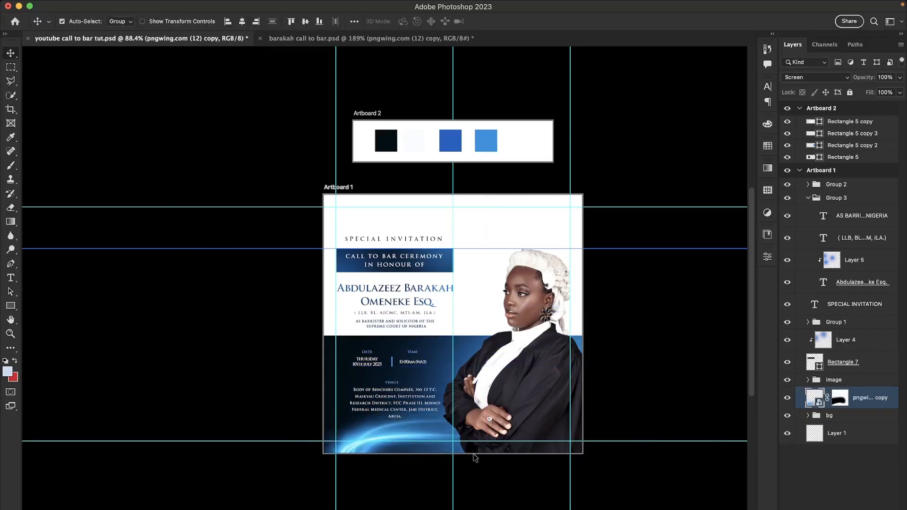
Examine the banner colour, the heading text and the light streak on Artboard 1 up close and at full view
scroll(407, 428, "up", 3)
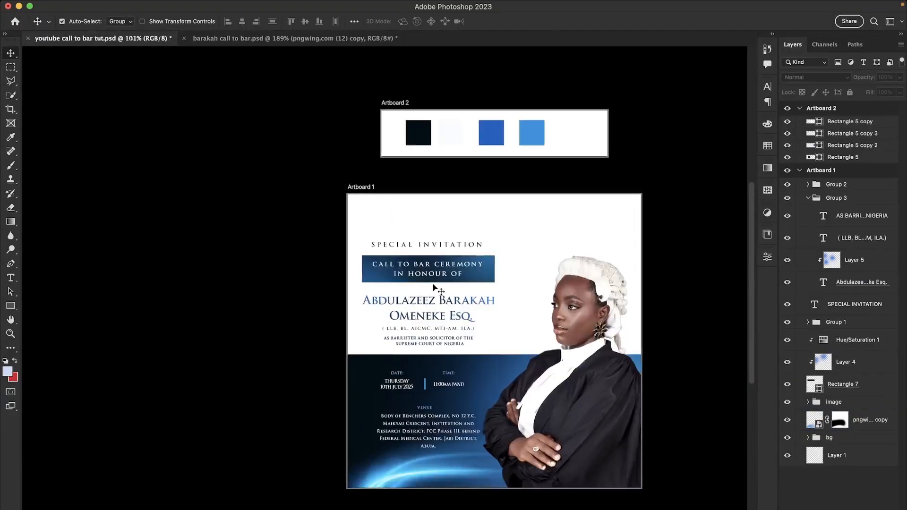
scroll(433, 286, "up", 2)
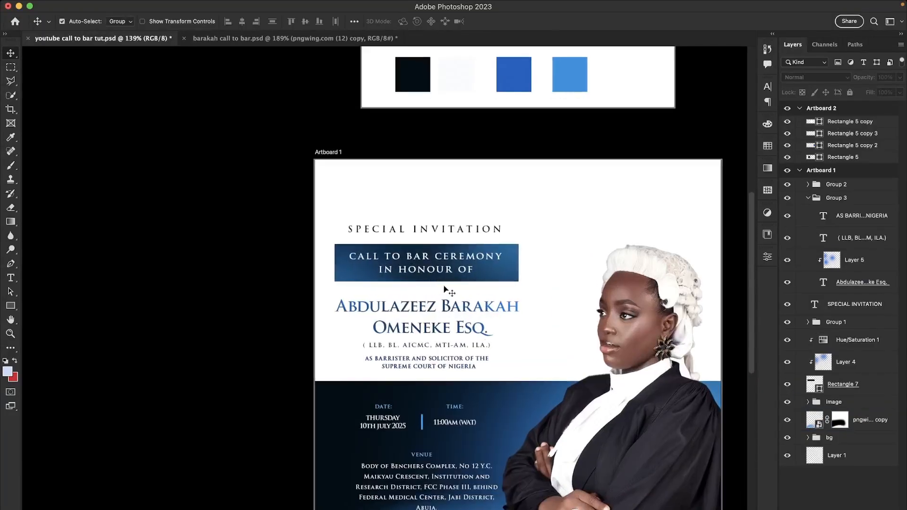
scroll(444, 282, "up", 2)
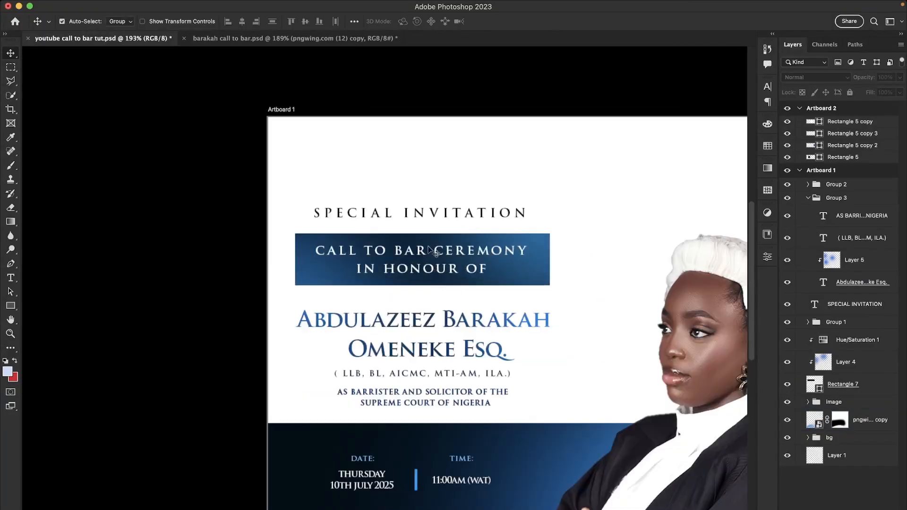
scroll(486, 329, "down", 2)
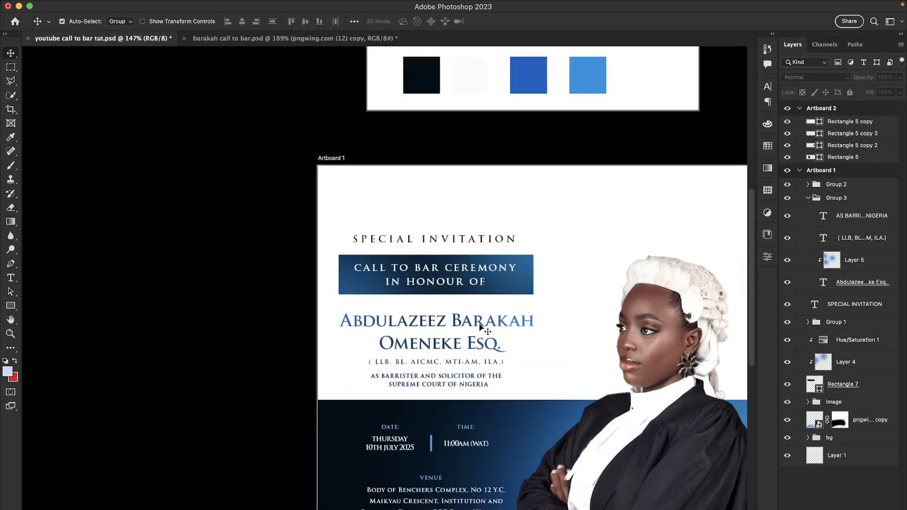
scroll(491, 418, "down", 3)
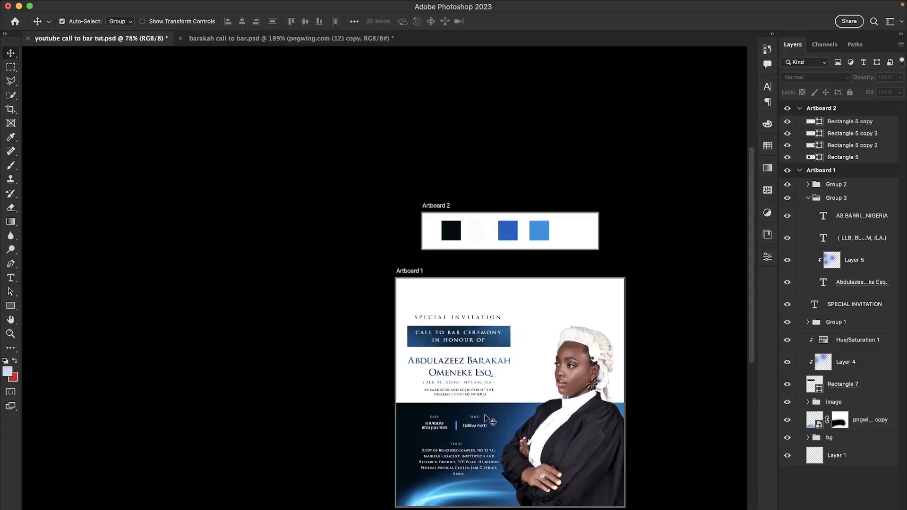
scroll(474, 338, "up", 1)
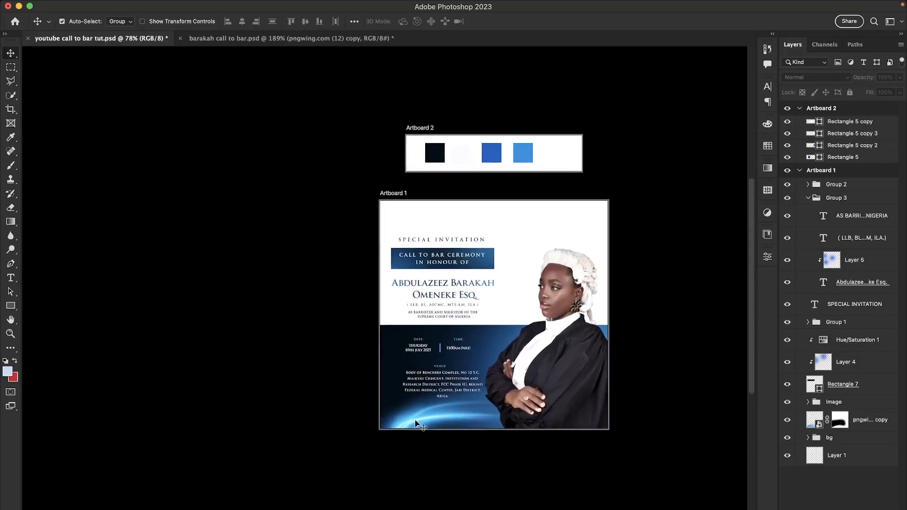
scroll(432, 425, "up", 1)
scroll(431, 259, "up", 10)
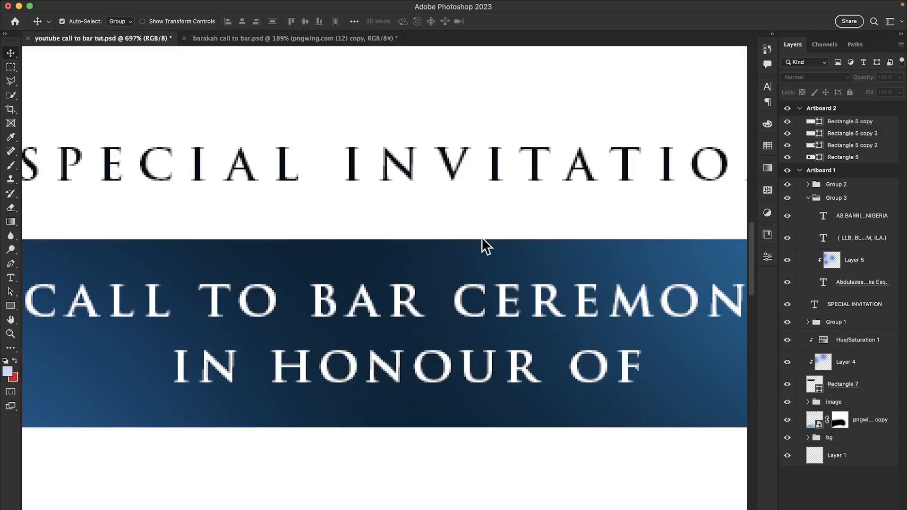
scroll(454, 274, "down", 5)
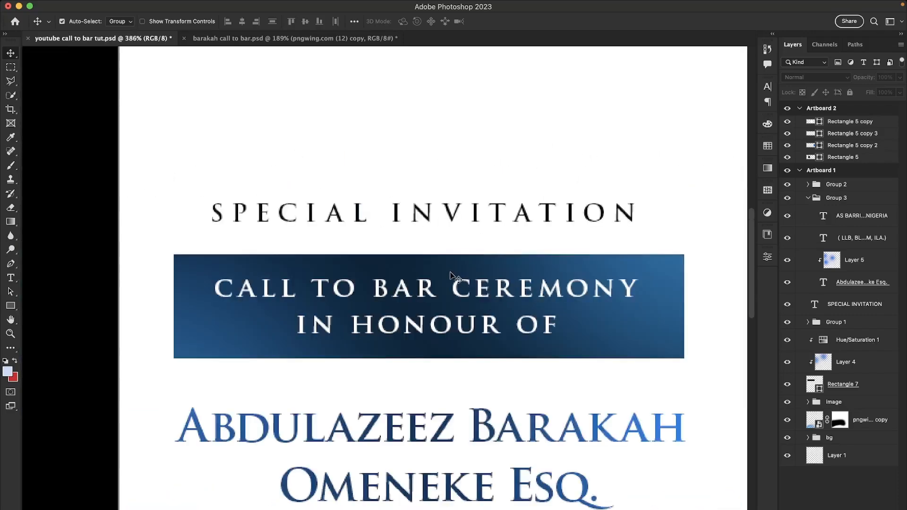
scroll(455, 275, "down", 2)
scroll(454, 276, "down", 1)
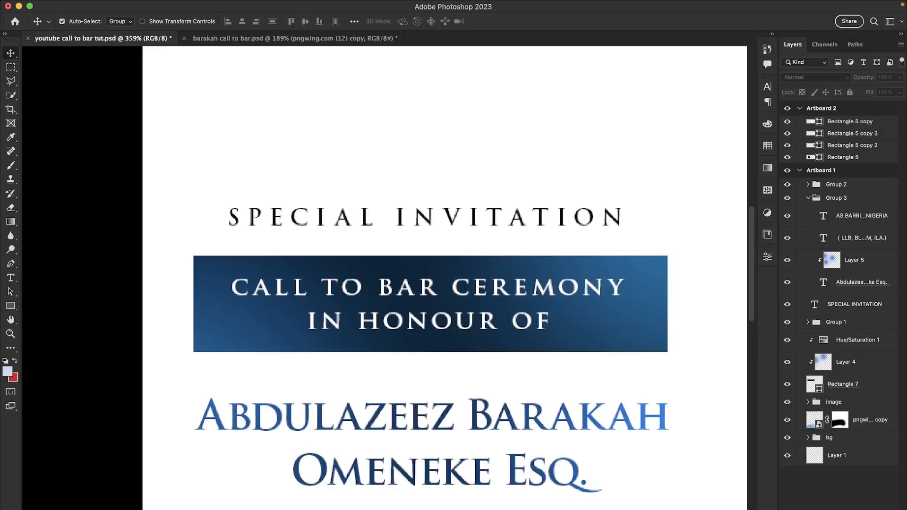
Switch to Finder and open the tutorial folder from Documents in a new tab
key("super+Tab")
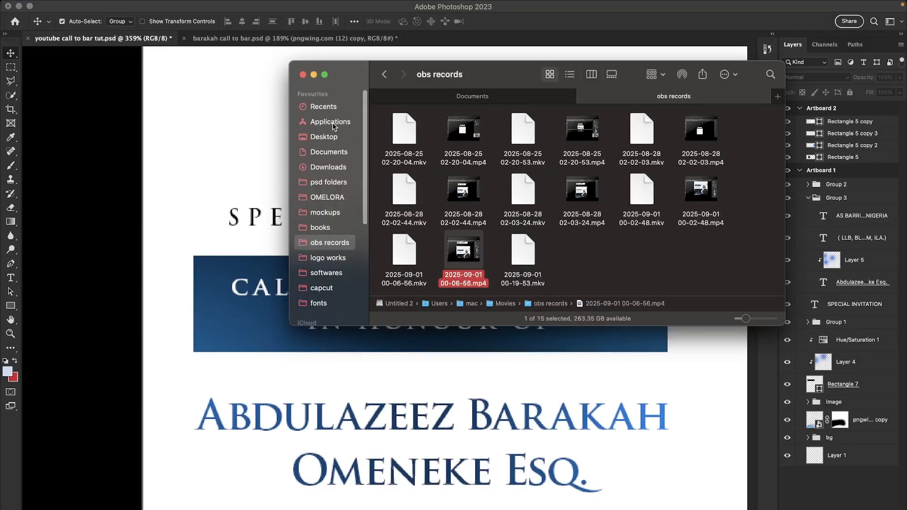
left_click(330, 152)
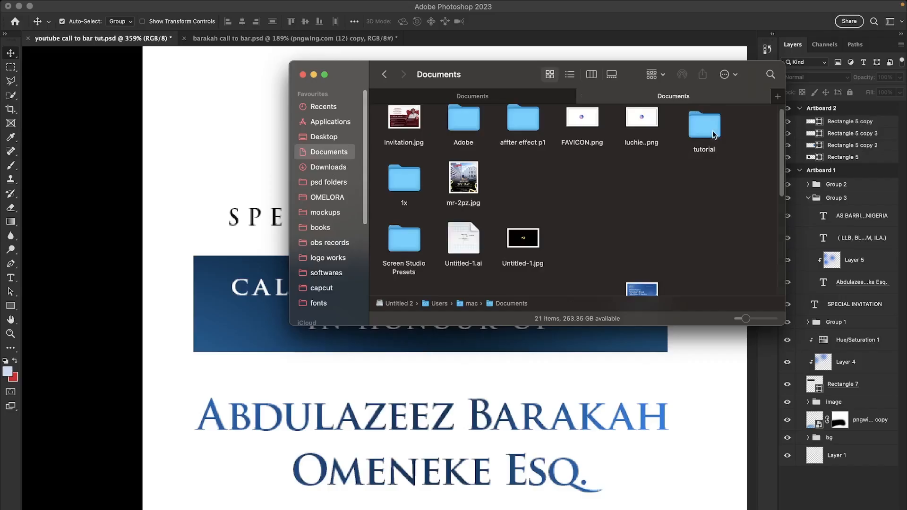
right_click(713, 130)
left_click(756, 125)
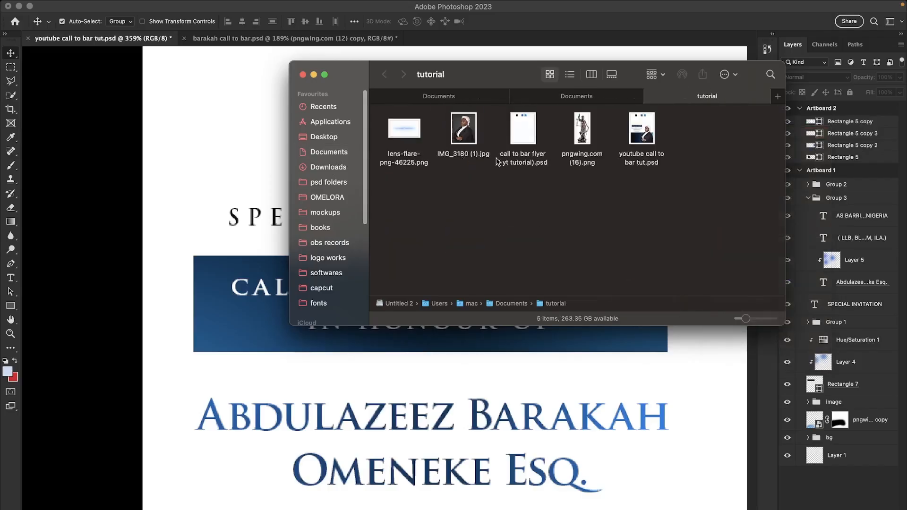
Place lens-flare-png-46225.png from the tutorial folder on the flyer and clip it to the banner rectangle directly above Layer 4
left_click_drag(408, 130, 418, 260)
left_click_drag(449, 309, 429, 265)
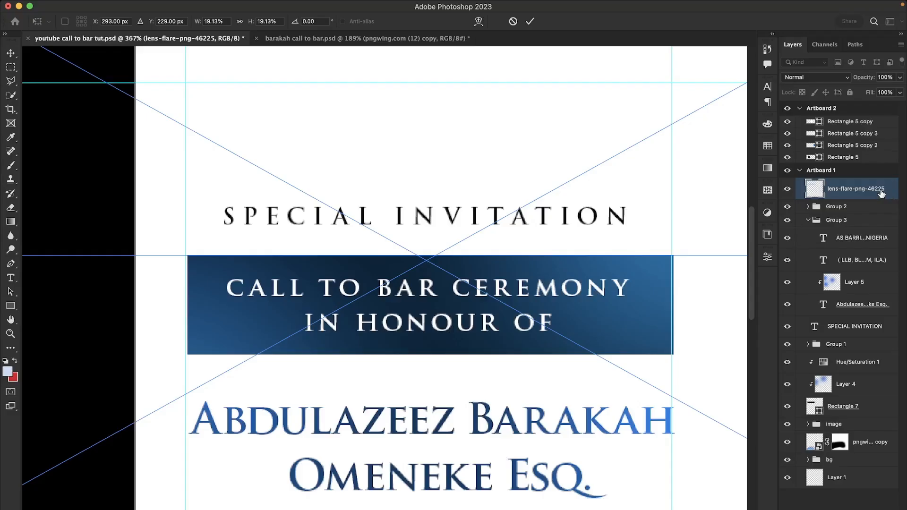
left_click_drag(881, 193, 842, 400)
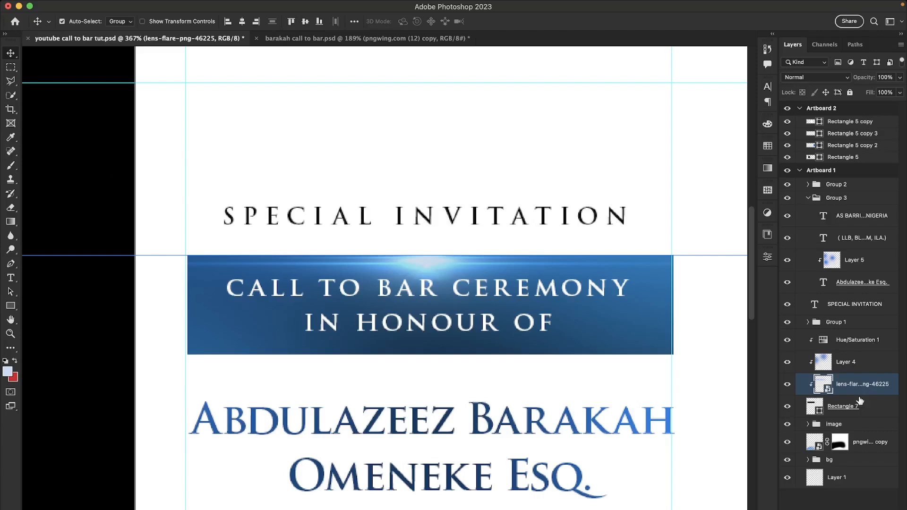
left_click_drag(864, 390, 860, 364)
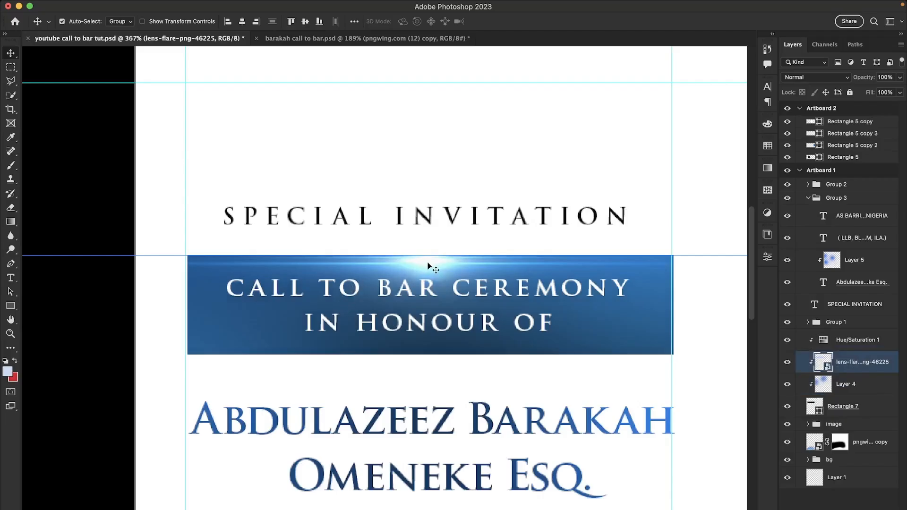
Shift the lens flare slightly up and to the left so its glow sits centrally on the banner's upper edge
left_click_drag(424, 265, 420, 256)
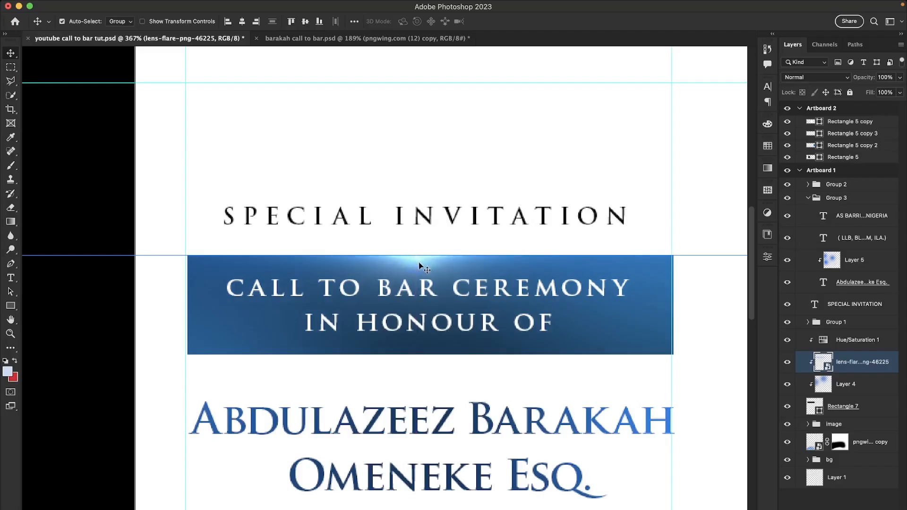
left_click_drag(420, 267, 420, 267)
key("Up")
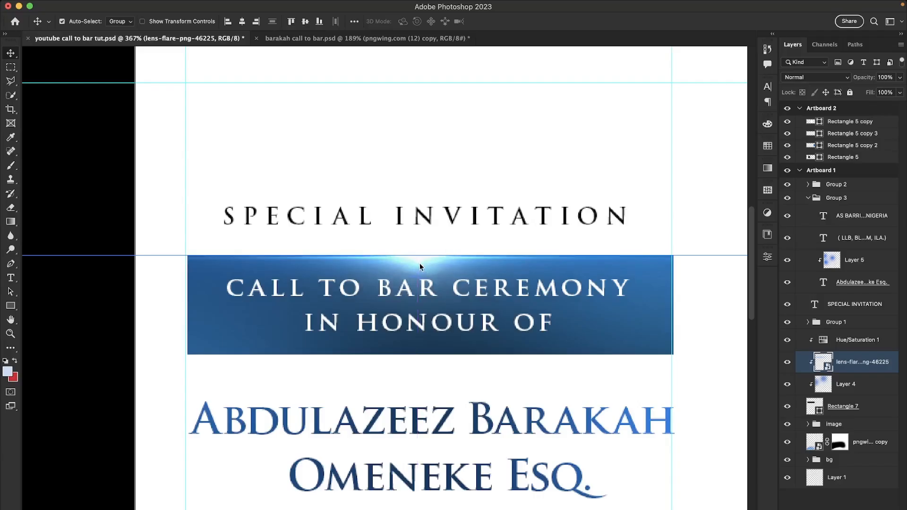
key("Up")
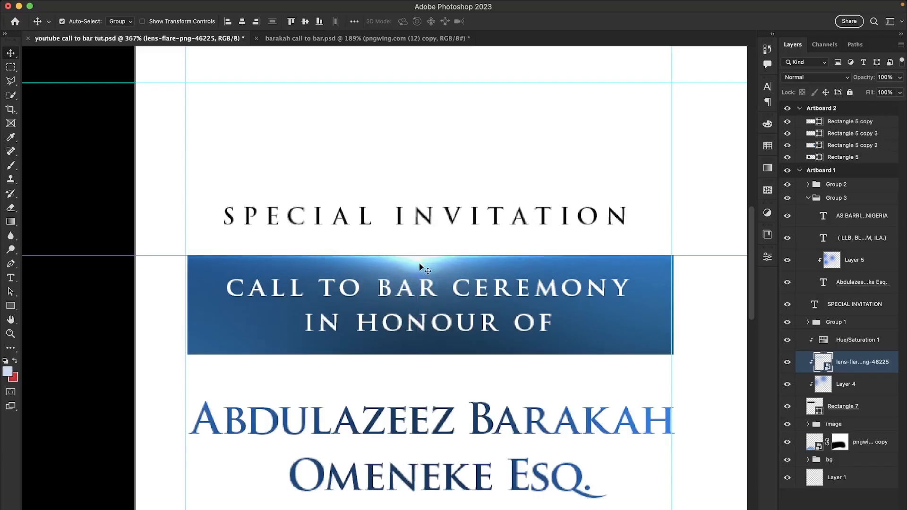
key("Up")
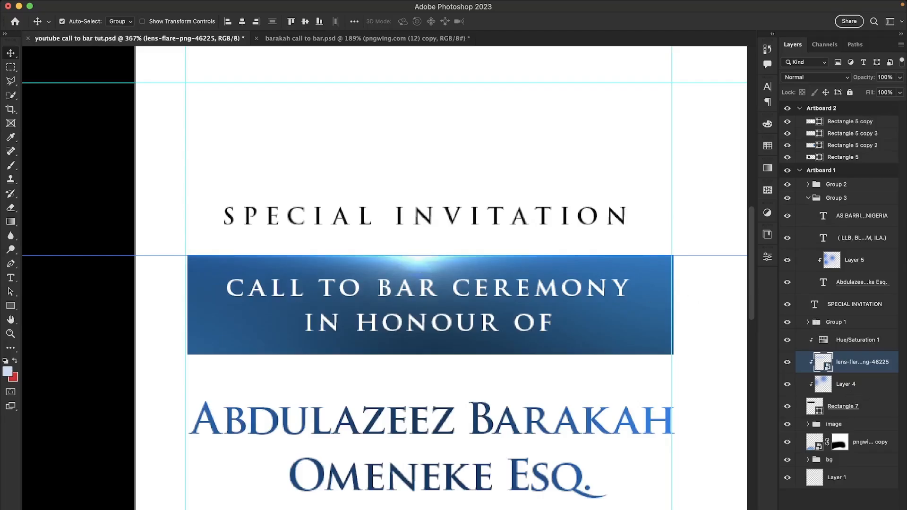
Add a layer mask to the lens flare and paint black with a soft 80 px brush across the banner's middle
left_click(825, 509)
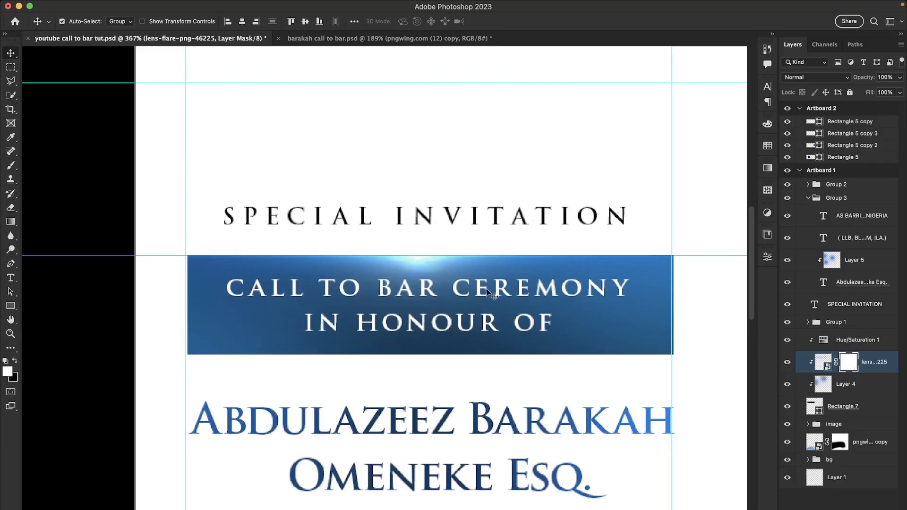
key("b")
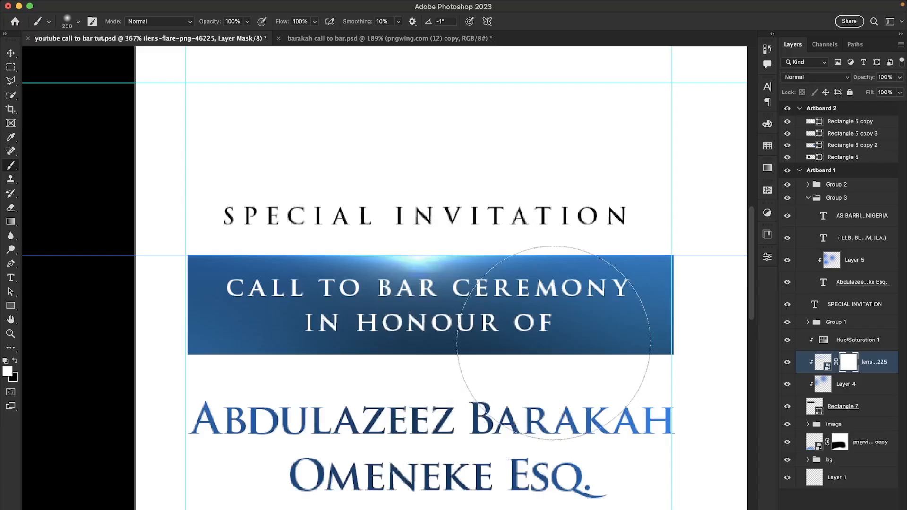
key("x")
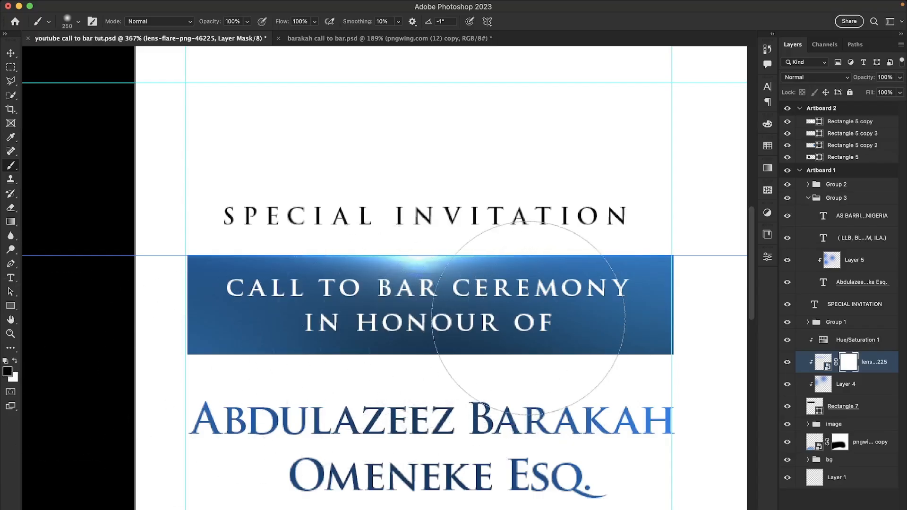
key("bracketleft")
key("bracketleft")
key("bracketleft")
key("bracketleft")
key("bracketleft")
key("bracketleft")
key("bracketleft")
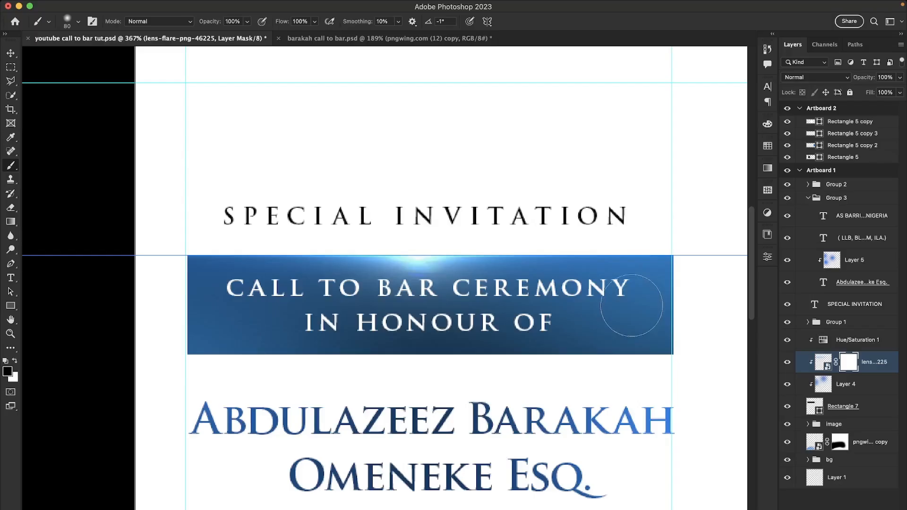
mouse_move(631, 300)
left_mouse_down()
mouse_move(406, 324)
mouse_move(236, 326)
mouse_move(230, 315)
mouse_move(271, 304)
mouse_move(223, 297)
mouse_move(255, 310)
mouse_move(409, 318)
mouse_move(472, 303)
mouse_move(593, 306)
left_mouse_up()
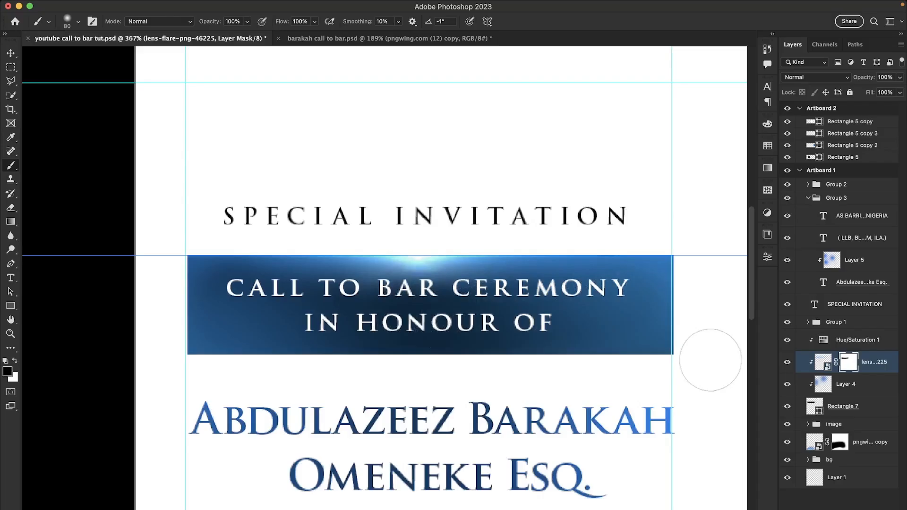
Disable and re-enable the lens flare's layer mask to compare the banner with and without the masking
right_click(855, 366)
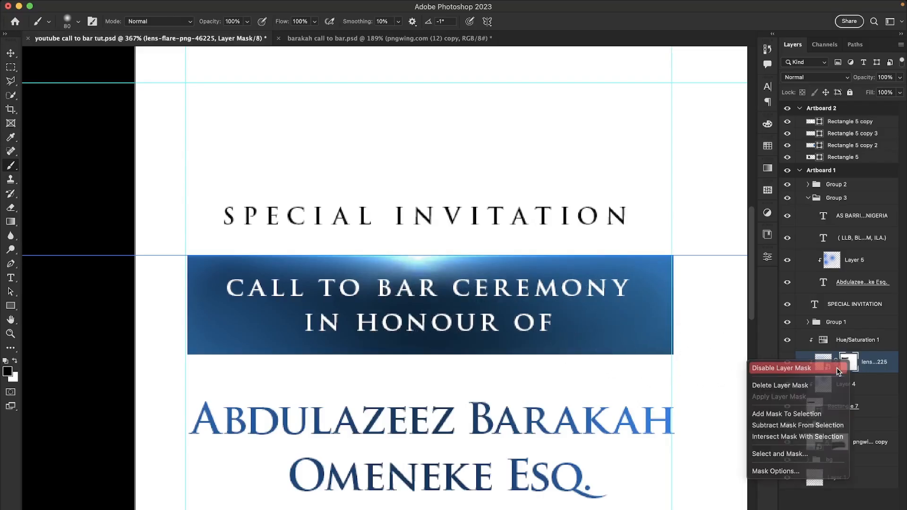
left_click(838, 372)
right_click(854, 366)
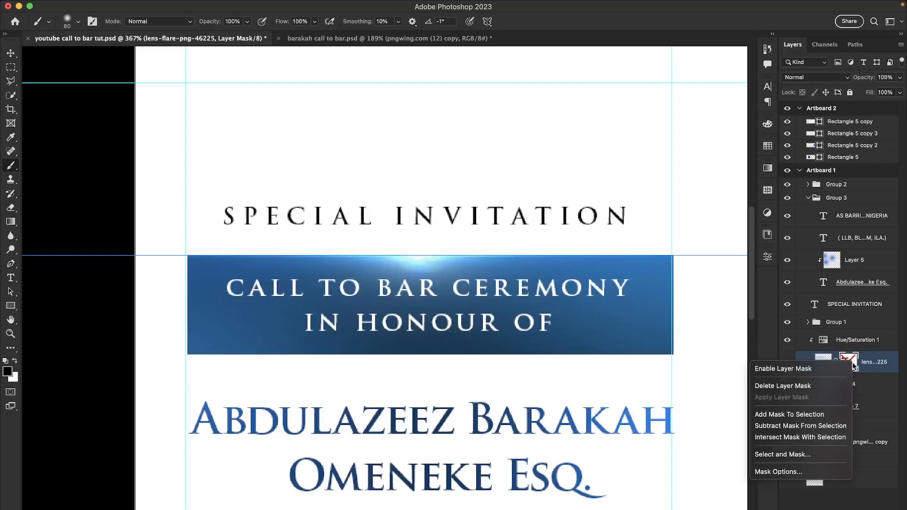
left_click(835, 371)
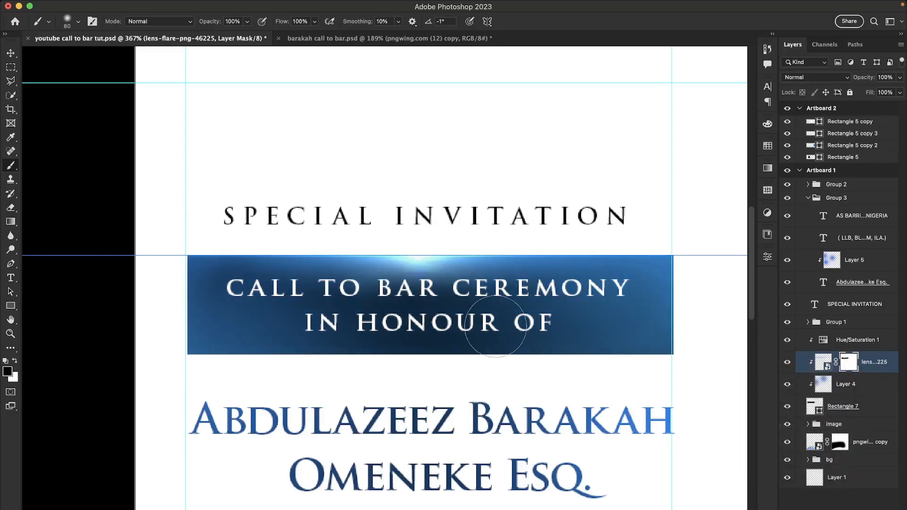
Duplicate the lens flare layer, clip the copy to the banner and move it down onto the banner's lower edge
scroll(458, 301, "down", 1)
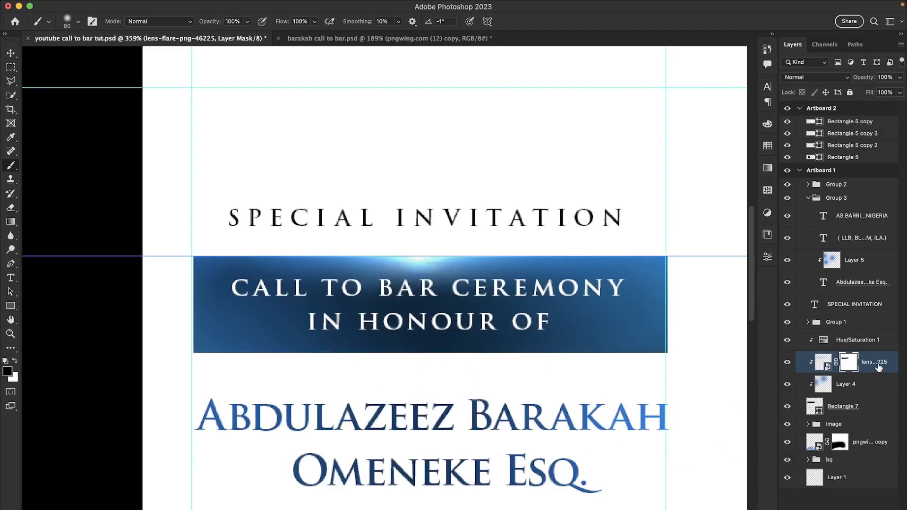
key("super+j")
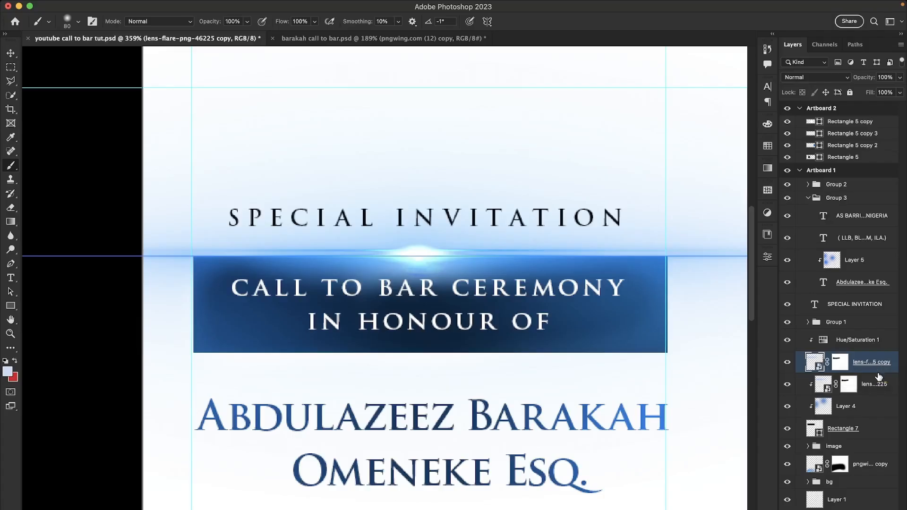
left_click_drag(878, 376, 877, 370)
left_click(876, 370, "alt")
key("super+t")
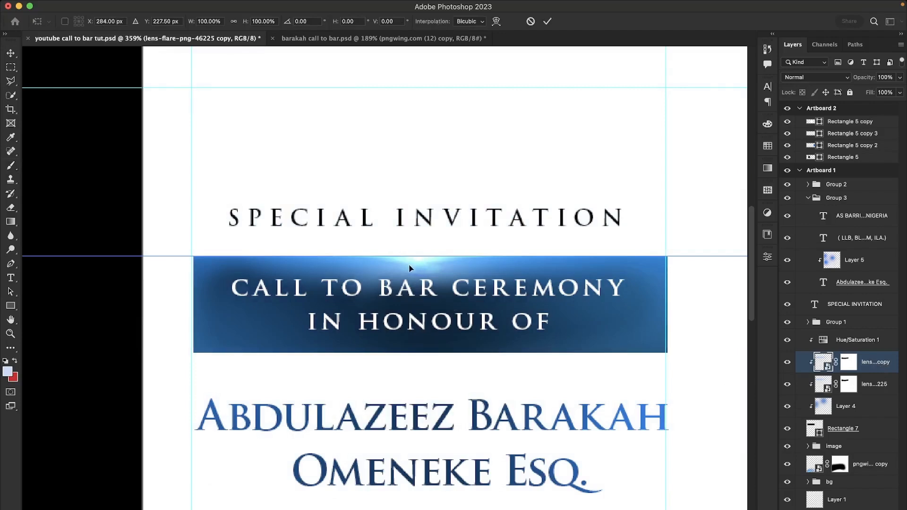
left_click_drag(417, 268, 425, 372)
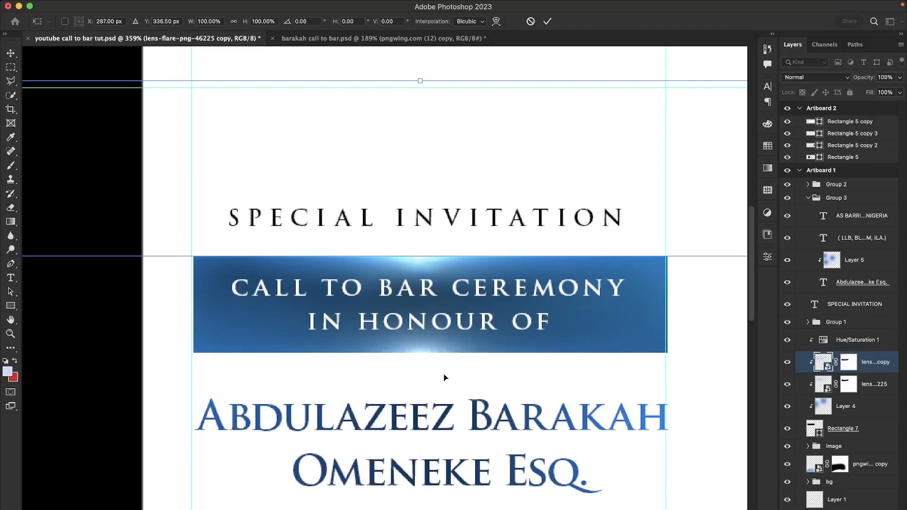
Paint black on the copied lens flare's mask over the banner's middle, and undo the last wide stroke
left_click(849, 364)
key("b")
key("d")
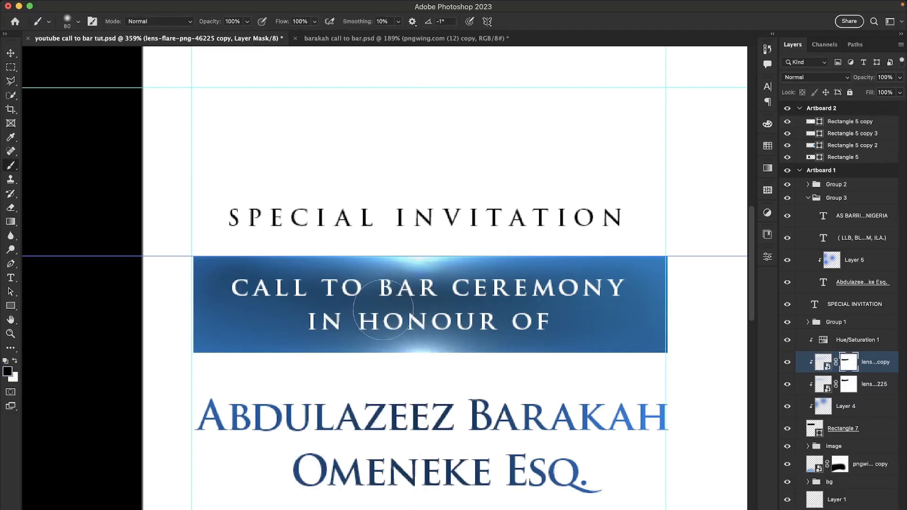
left_click(399, 314)
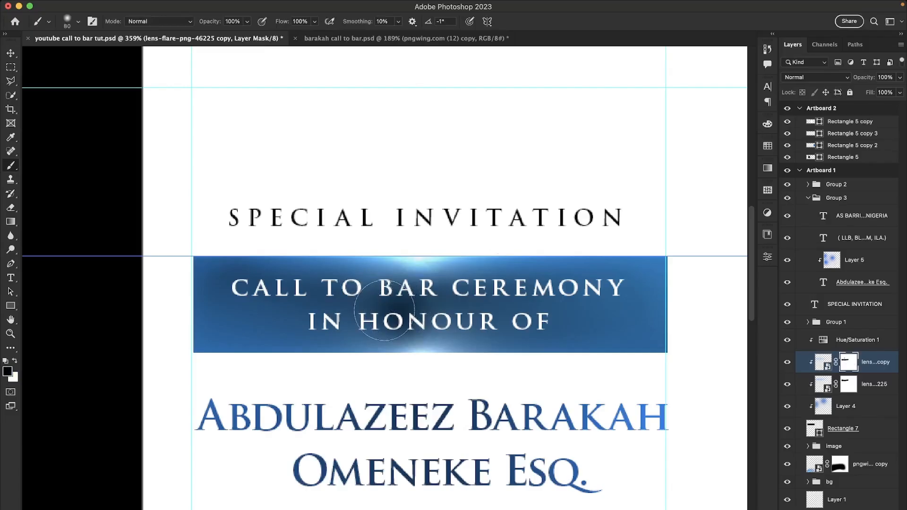
left_click(303, 310)
left_click_drag(303, 310, 653, 304)
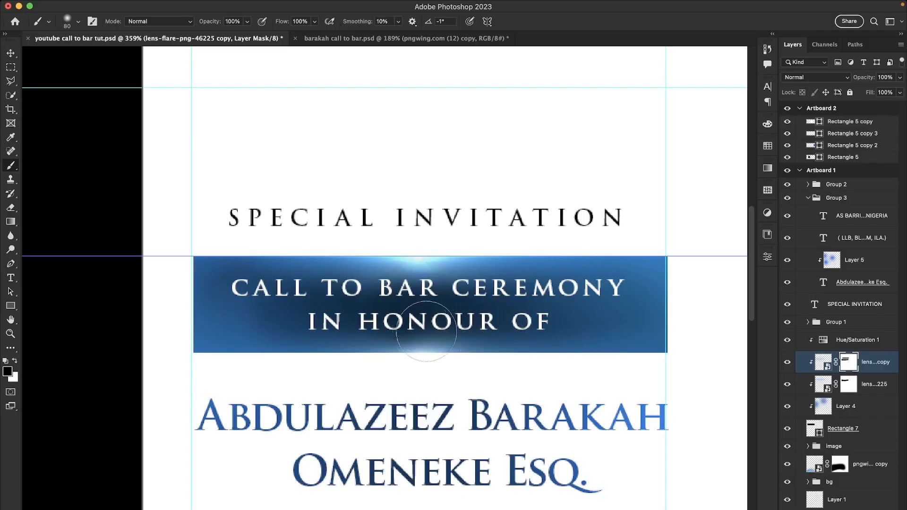
key("super+z")
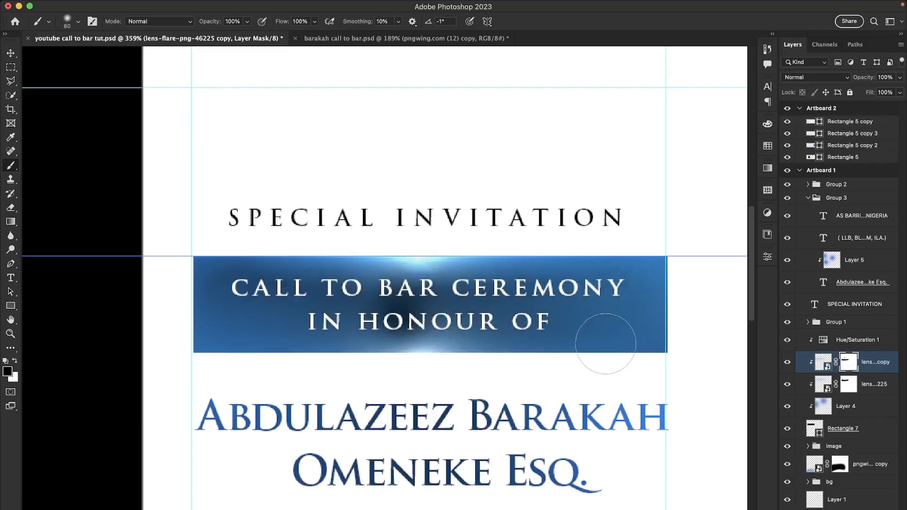
Set the brush opacity and flow to 69% and paint the copied lens flare's mask across the banner's middle
left_click(849, 384)
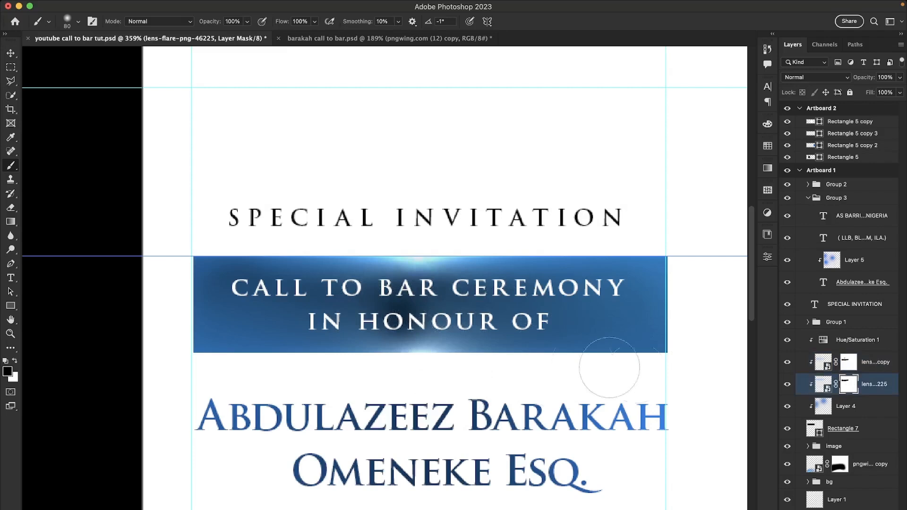
left_click(852, 363)
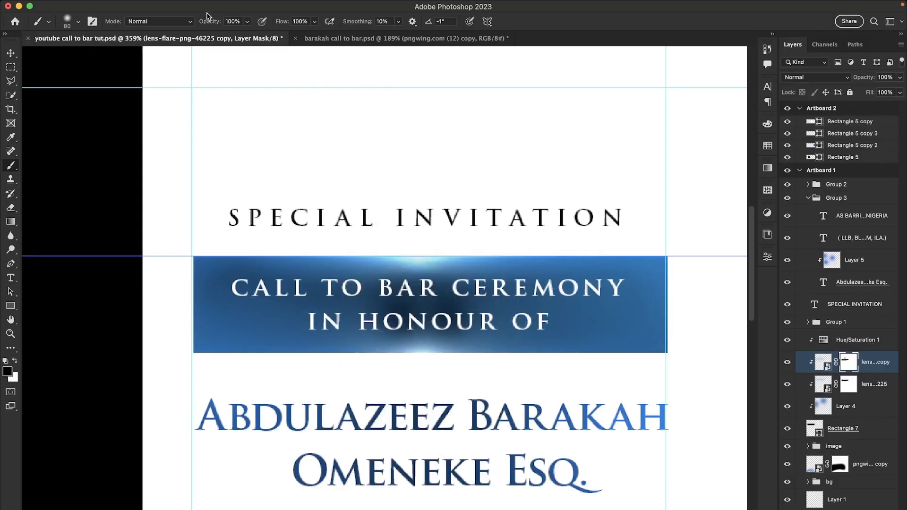
left_click_drag(215, 21, 198, 25)
left_click_drag(285, 24, 269, 27)
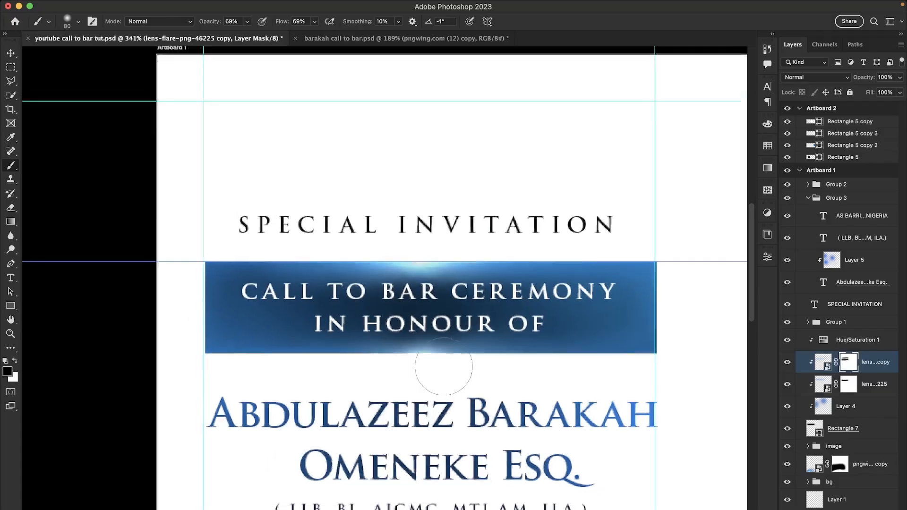
Reposition the copied lens flare at X 291 px, Y 331.50 px so its glow sits centrally on the banner's lower edge
scroll(443, 371, "down", 3)
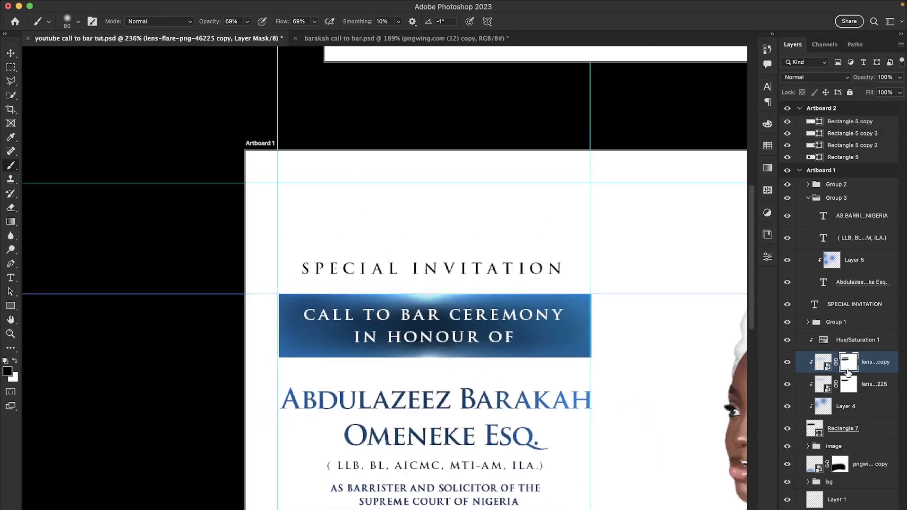
left_click(822, 363)
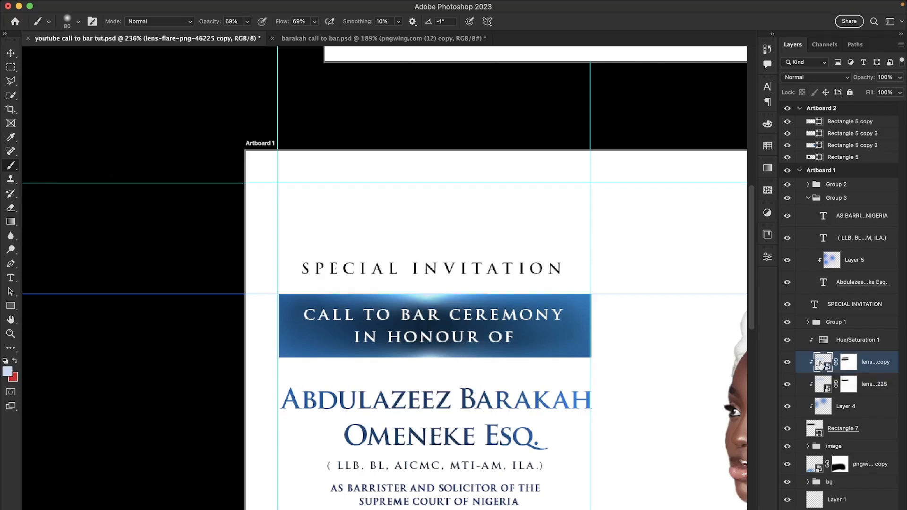
key("super+t")
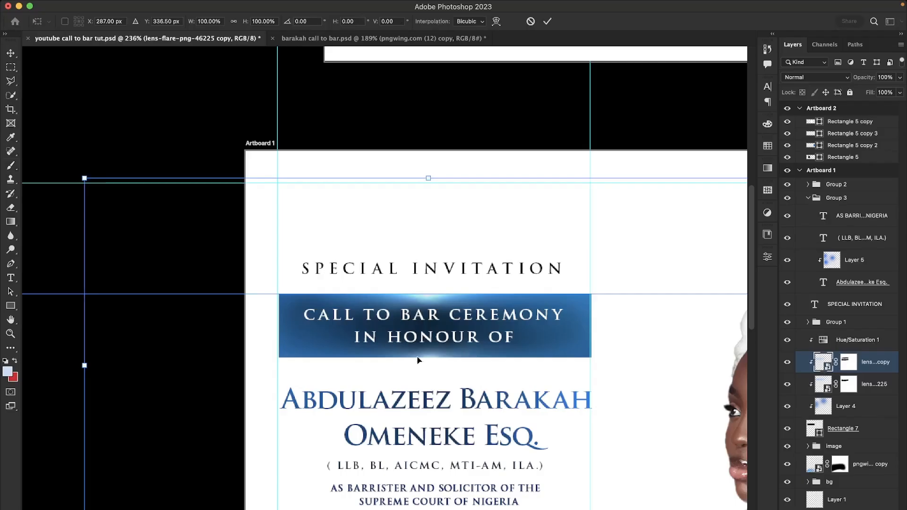
left_click_drag(428, 359, 428, 355)
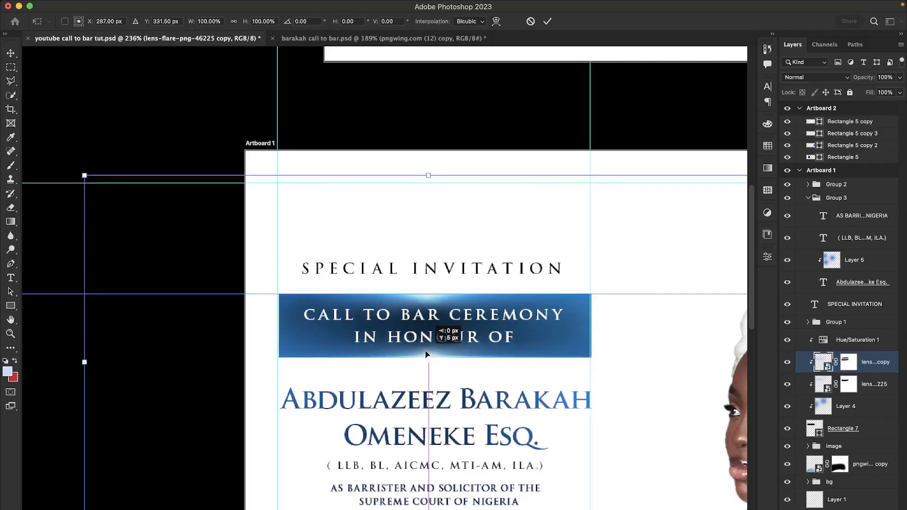
left_click_drag(428, 355, 430, 355)
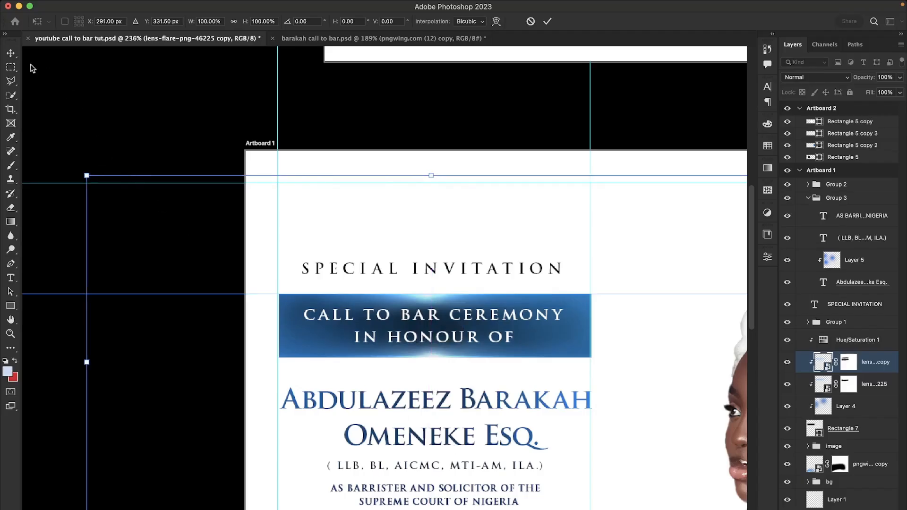
key("Return")
Examine the lens flares on the banner of Artboard 1 up close and at full view
scroll(430, 344, "down", 5)
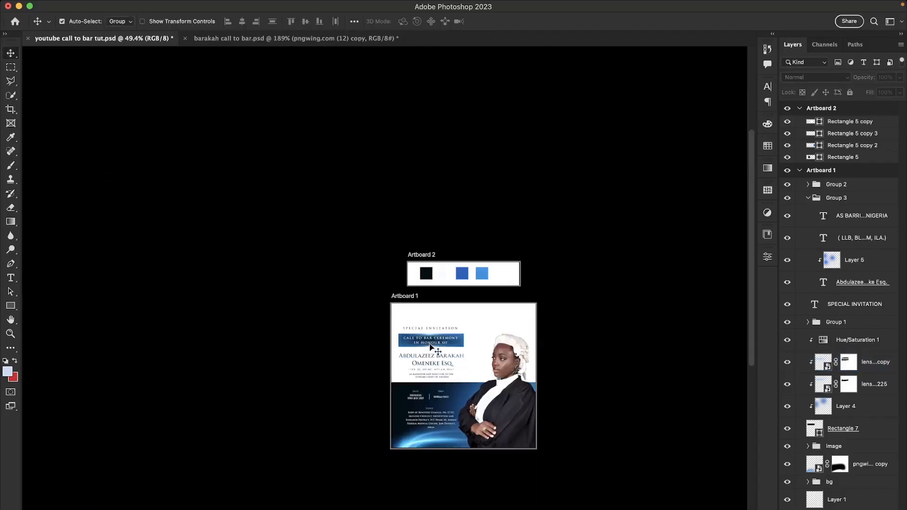
scroll(431, 349, "up", 5)
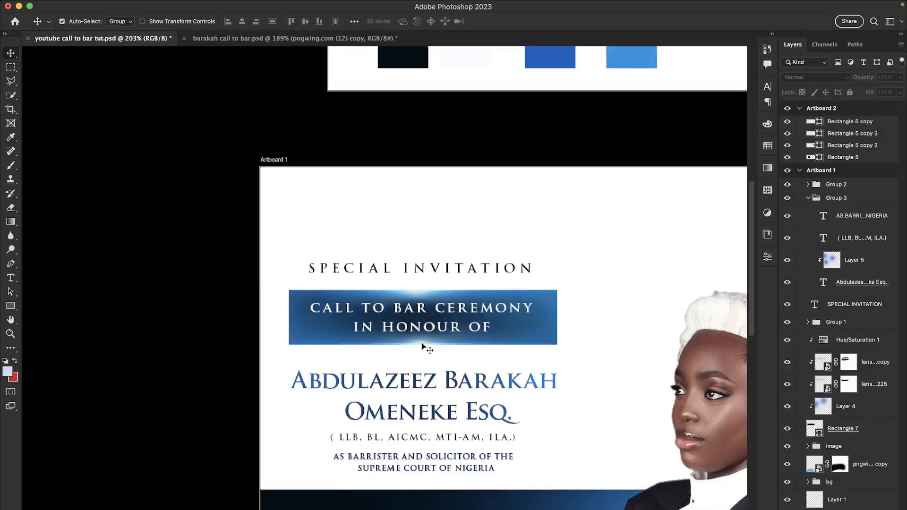
left_click(424, 347)
scroll(424, 347, "down", 5)
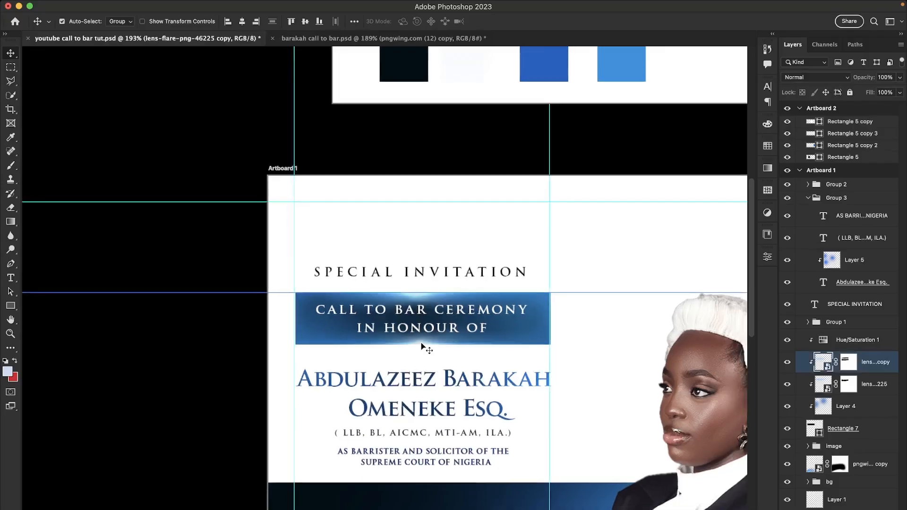
left_click(294, 245)
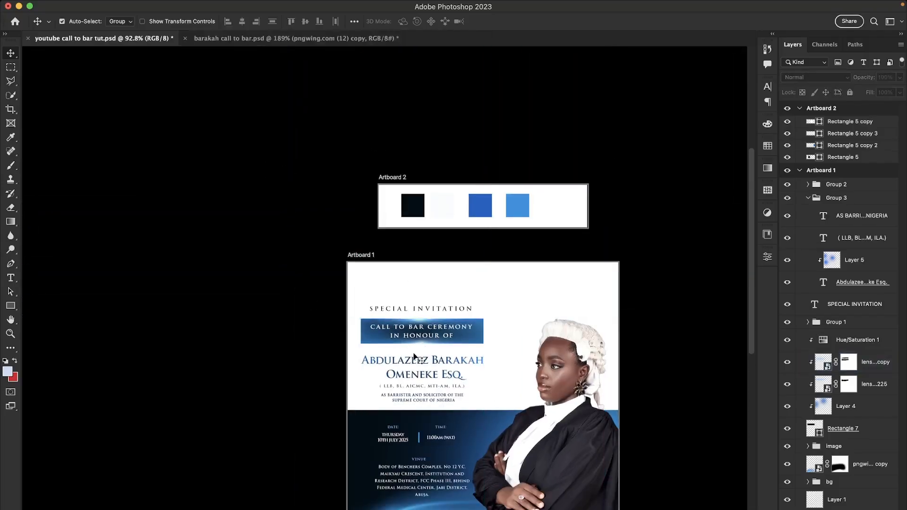
Group the lower-left justice statue in barakah call to bar.psd with its Hue/Saturation adjustment, and copy the group into Artboard 1 of youtube call to bar tut.psd
scroll(419, 354, "up", 3)
scroll(419, 353, "down", 2)
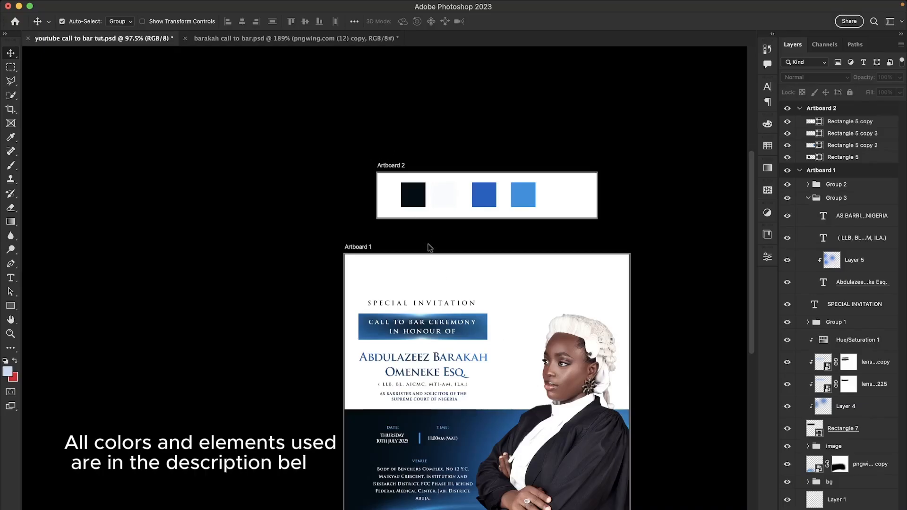
left_click(325, 39)
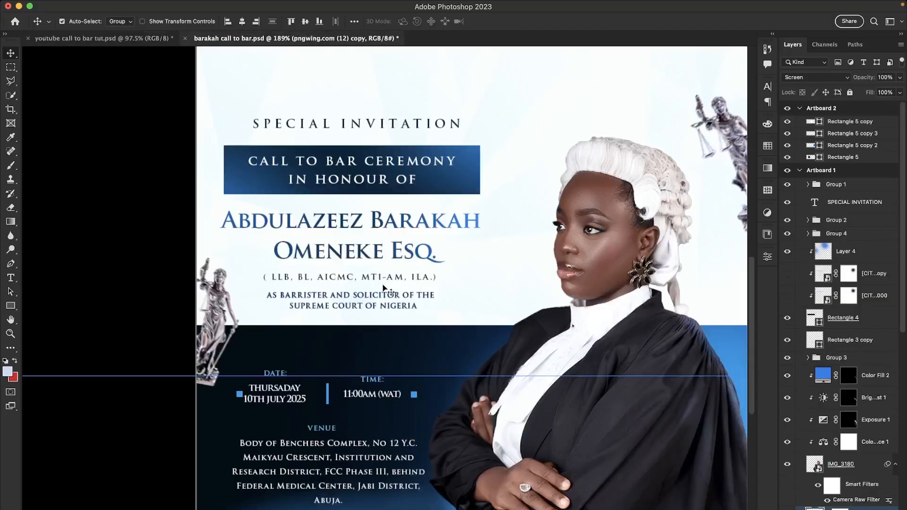
scroll(383, 285, "up", 3)
scroll(383, 287, "down", 3)
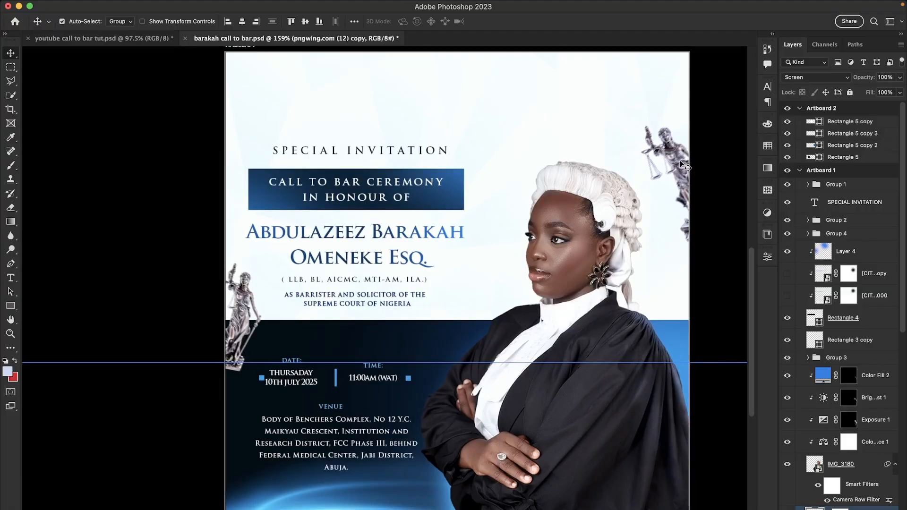
left_click(245, 311)
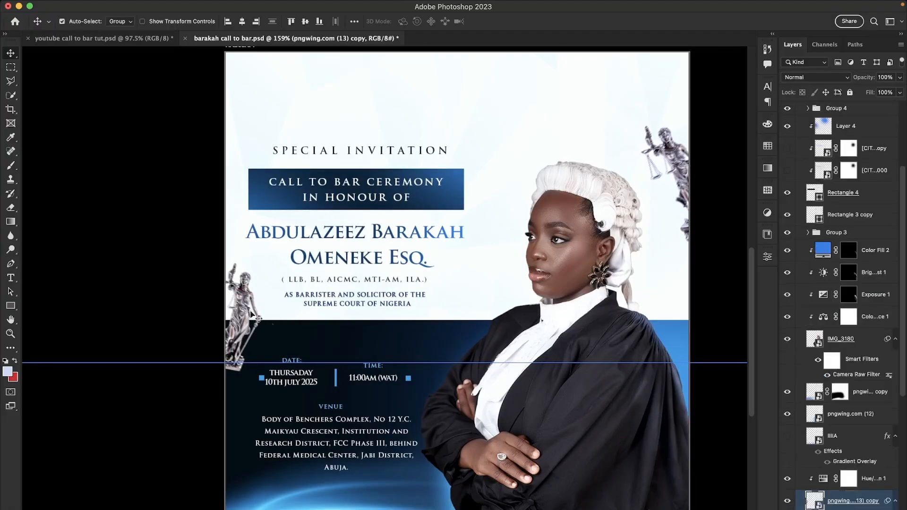
scroll(836, 486, "down", 5)
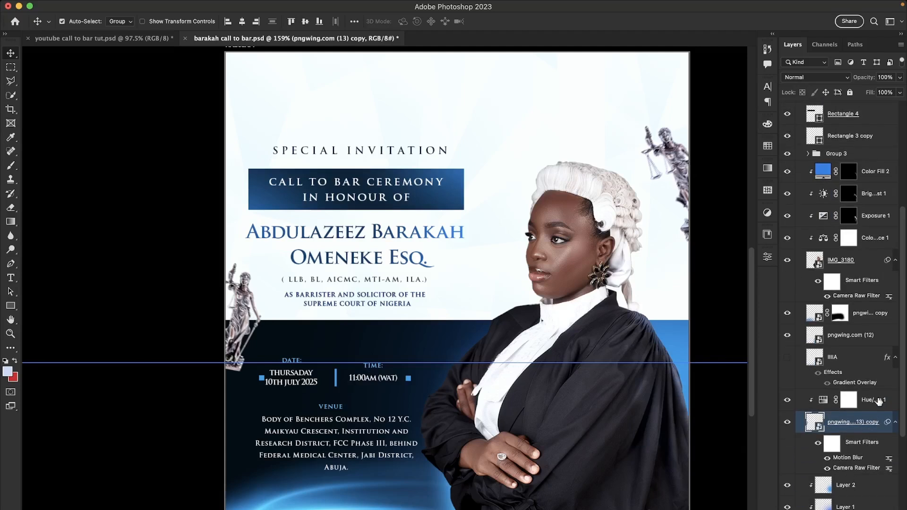
left_click(879, 401, "shift")
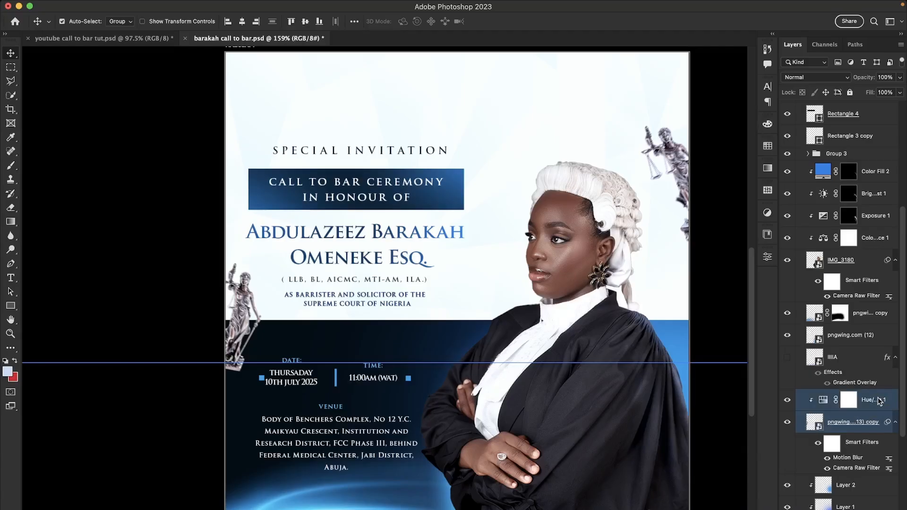
key("super+f")
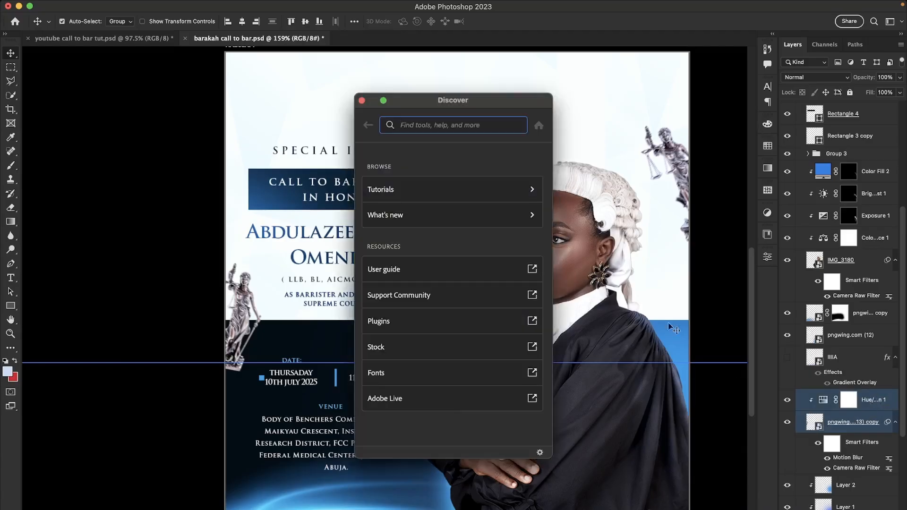
left_click(361, 100)
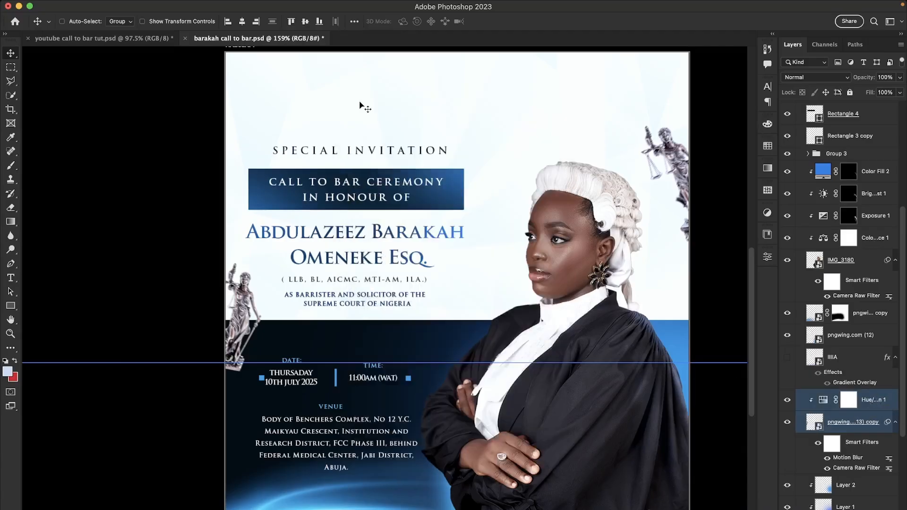
key("super+g")
left_click_drag(863, 398, 355, 449)
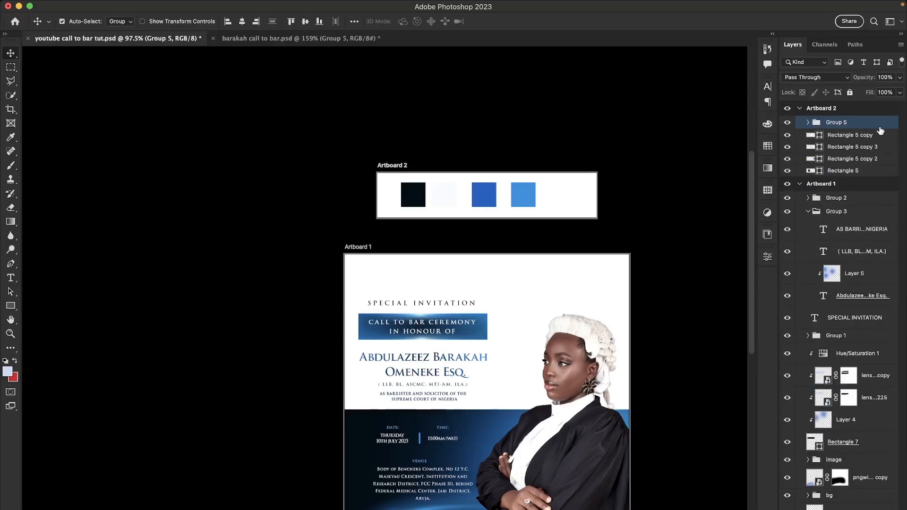
left_click_drag(880, 130, 873, 191)
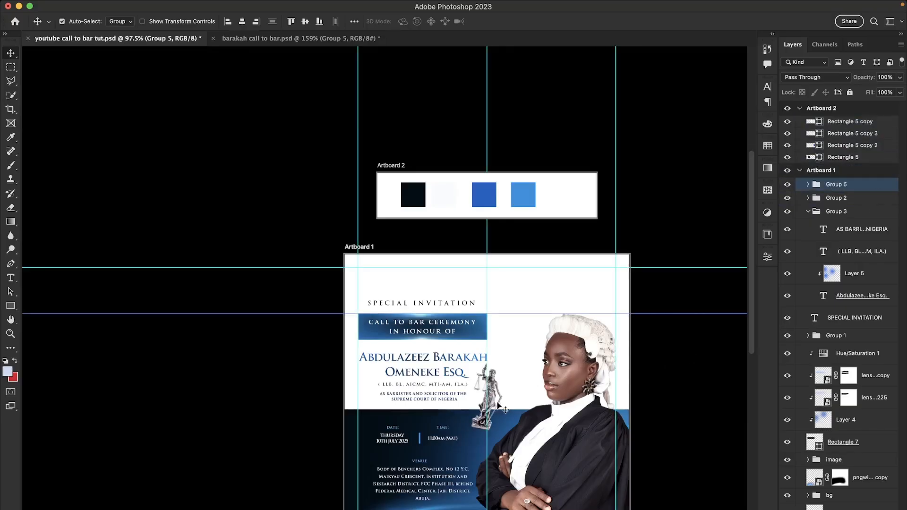
Scale the justice statue group to 111.85%, rotate it 3.66°, and place it across Artboard 1's left edge beside the date block
key("ctrl+t")
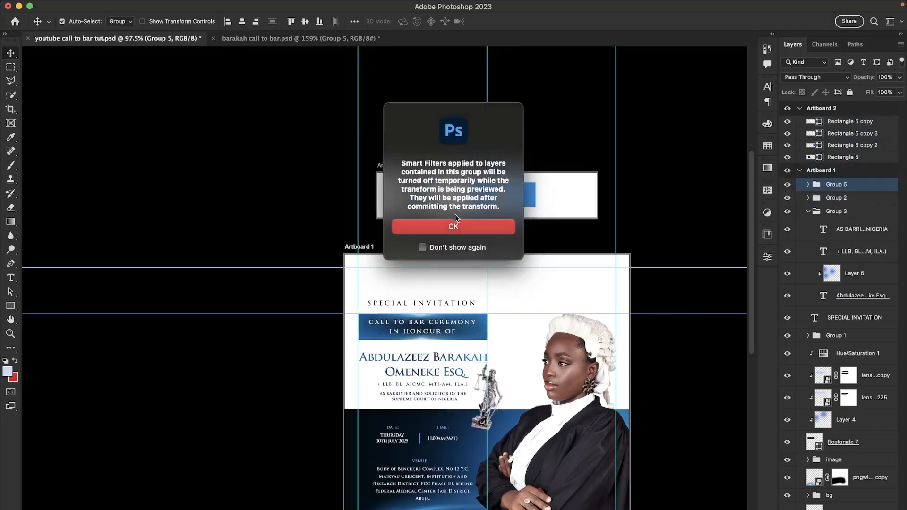
left_click(454, 226)
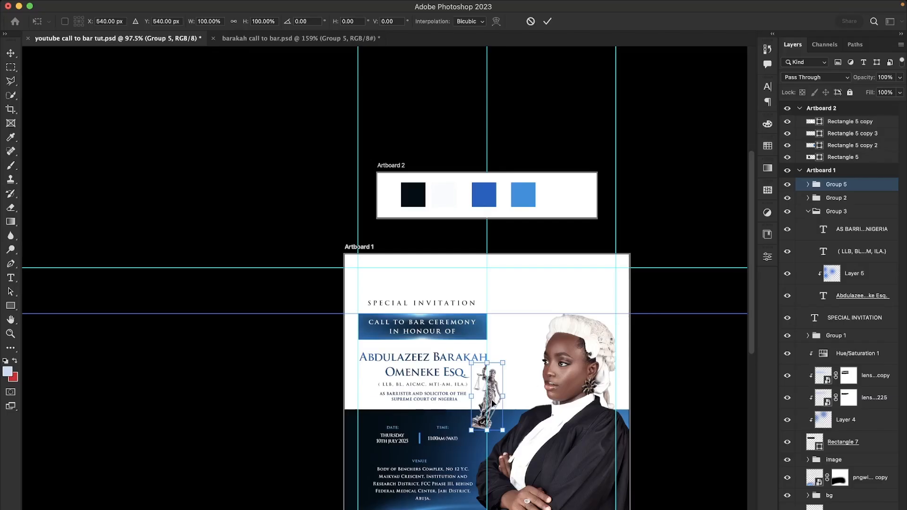
left_click_drag(492, 403, 359, 411)
left_click_drag(371, 447, 364, 452)
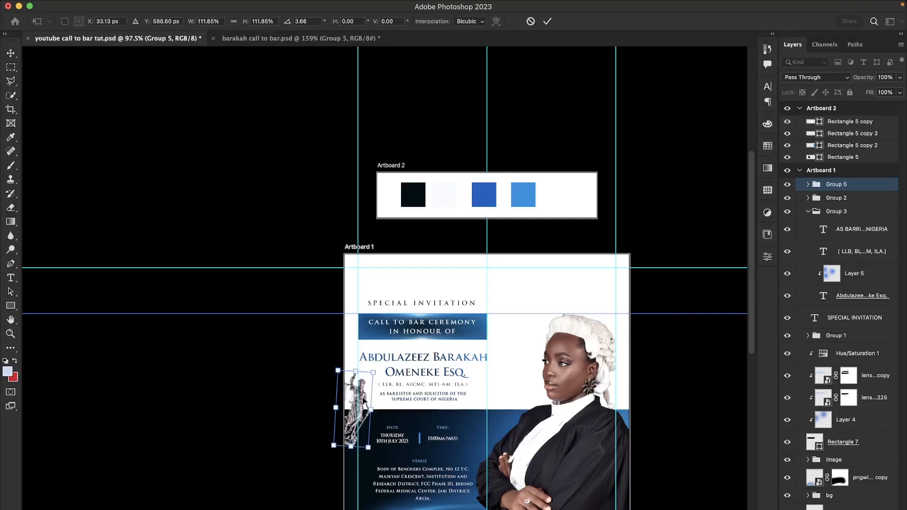
left_click_drag(362, 401, 361, 406)
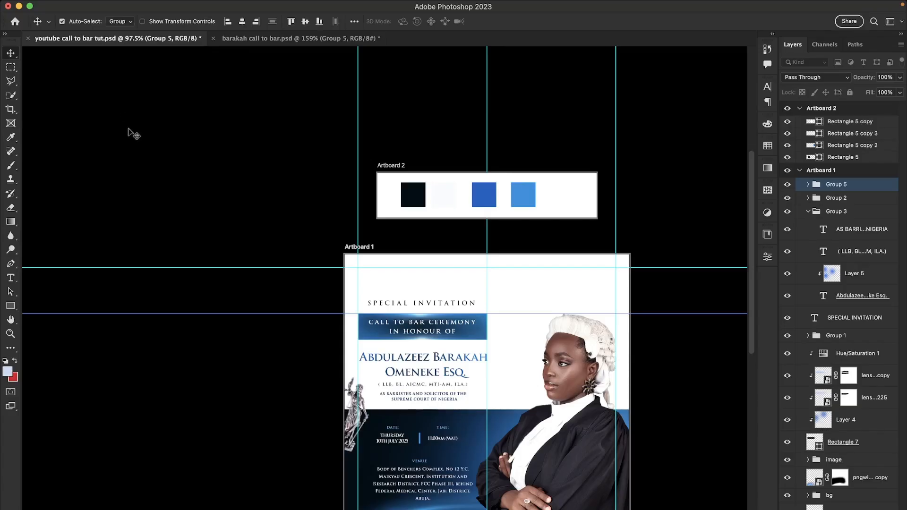
left_click(126, 312)
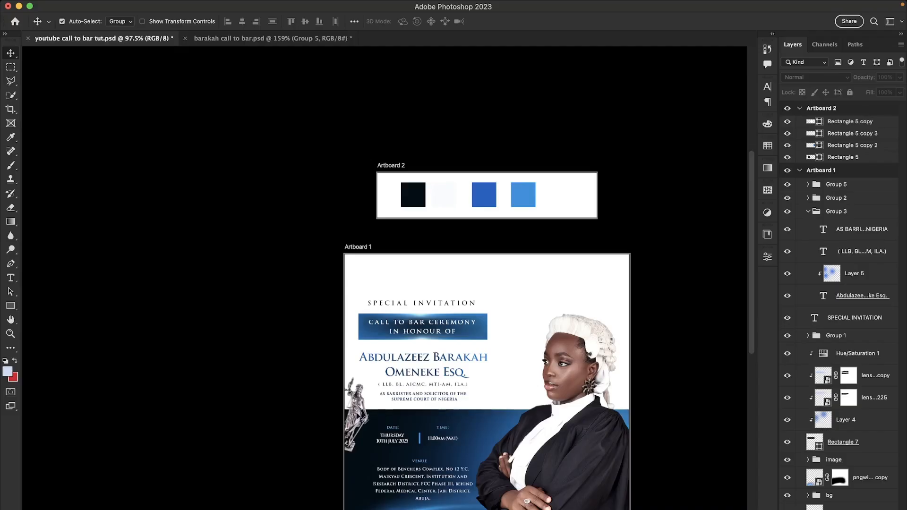
Duplicate the statue group to Artboard 1's upper right corner above the wig, and flip the copy horizontally
left_click(358, 416)
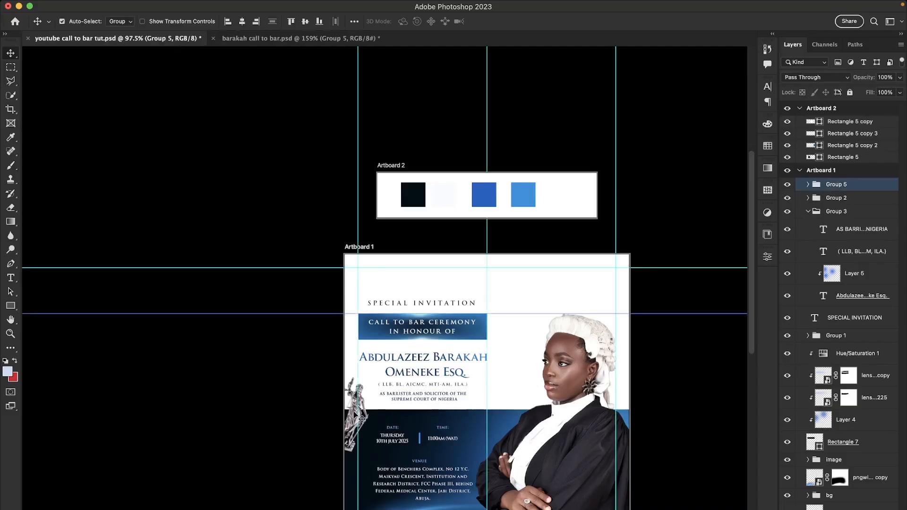
left_click_drag(361, 418, 614, 317)
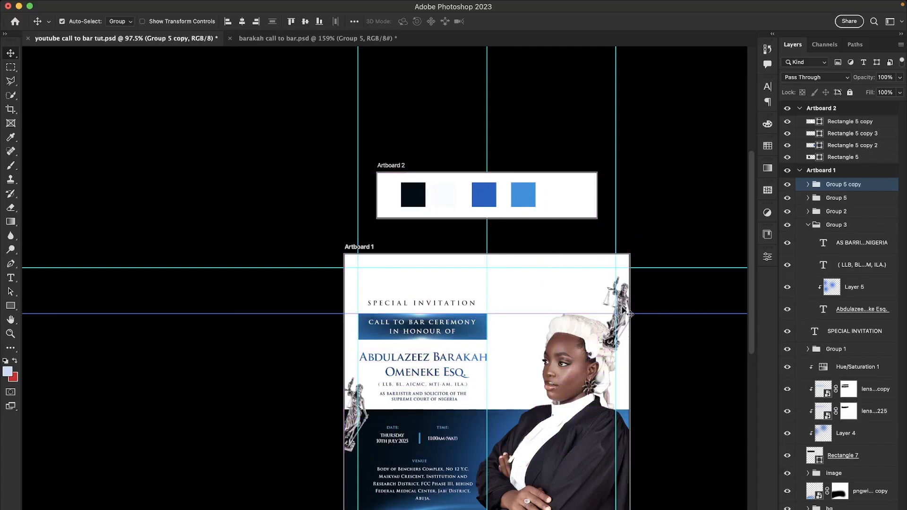
key("ctrl+t")
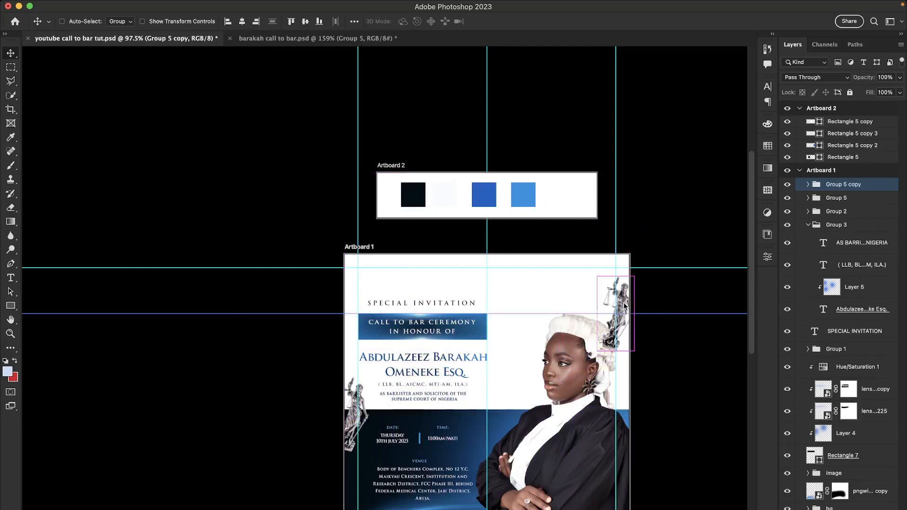
left_click(466, 223)
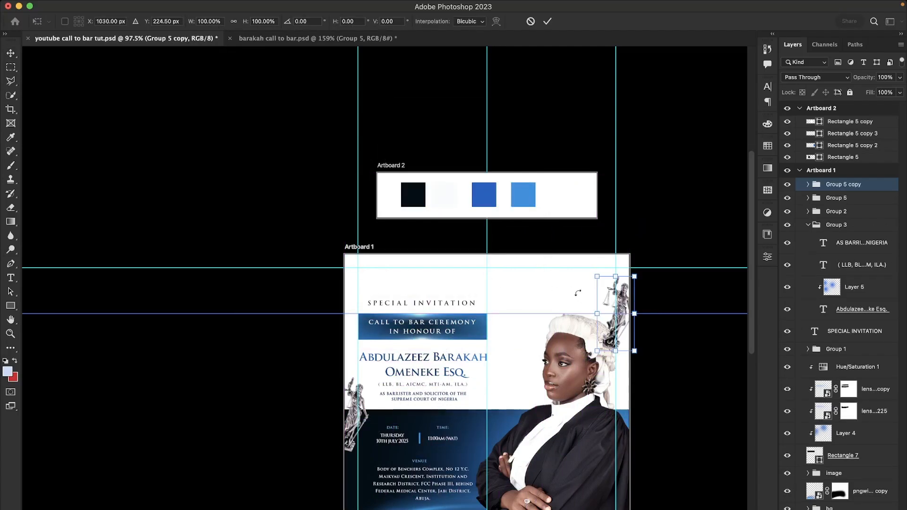
right_click(617, 293)
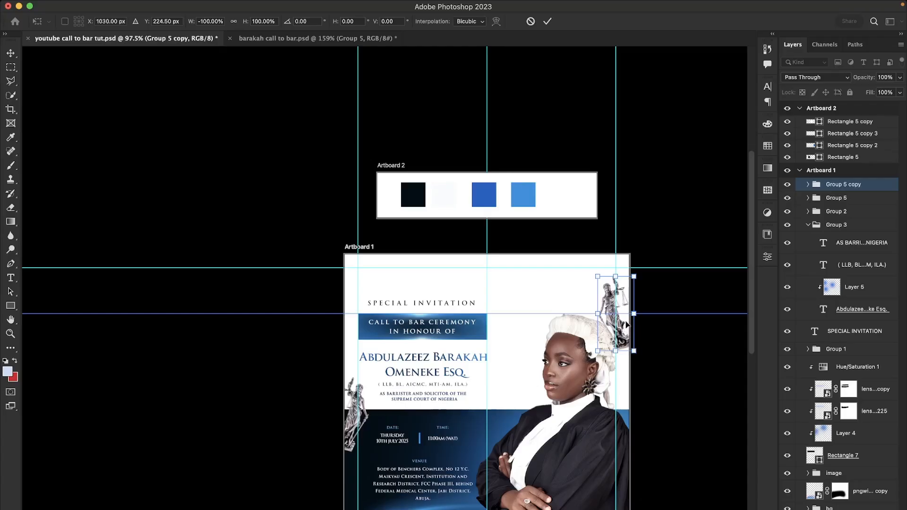
Move the flipped statue copy to X 1068 px, Y 227.50 px so it is partly cropped by the artboard's right edge
scroll(623, 314, "up", 5)
left_click_drag(559, 267, 602, 271)
scroll(509, 326, "down", 8)
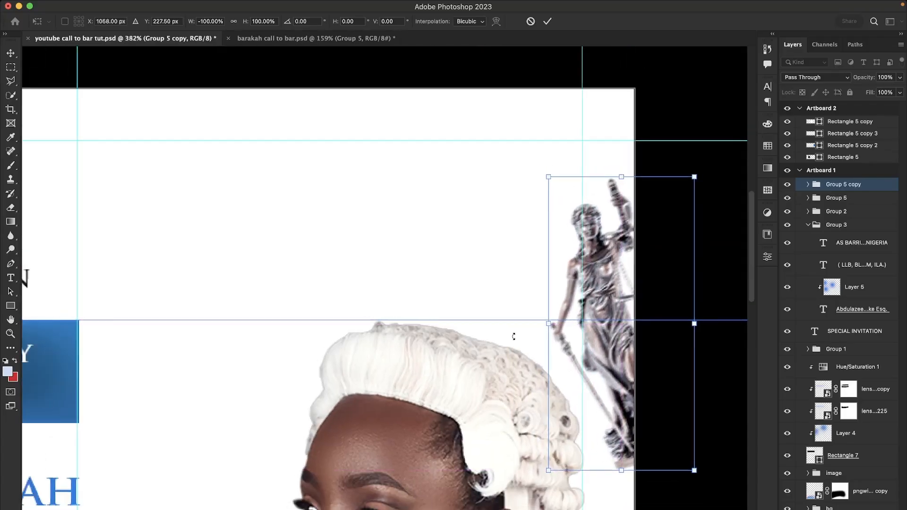
scroll(512, 338, "down", 3)
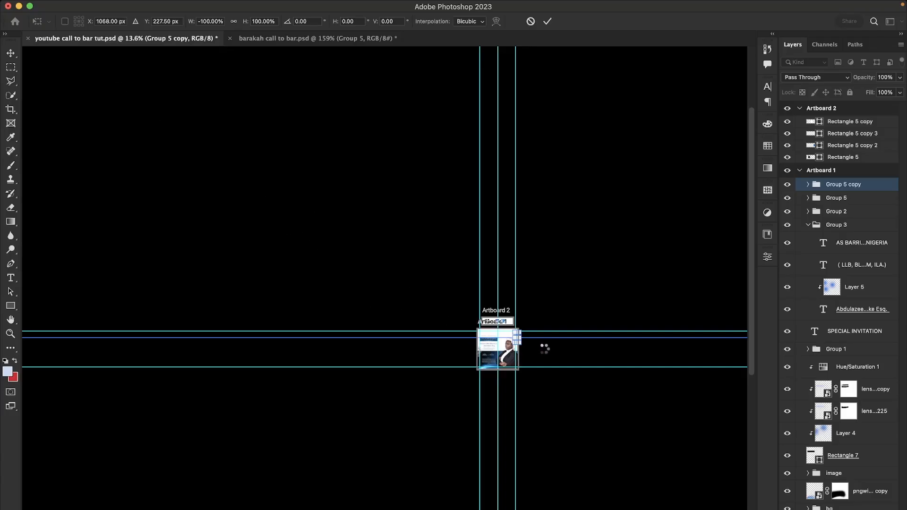
key("Return")
scroll(538, 362, "up", 3)
scroll(539, 362, "up", 3)
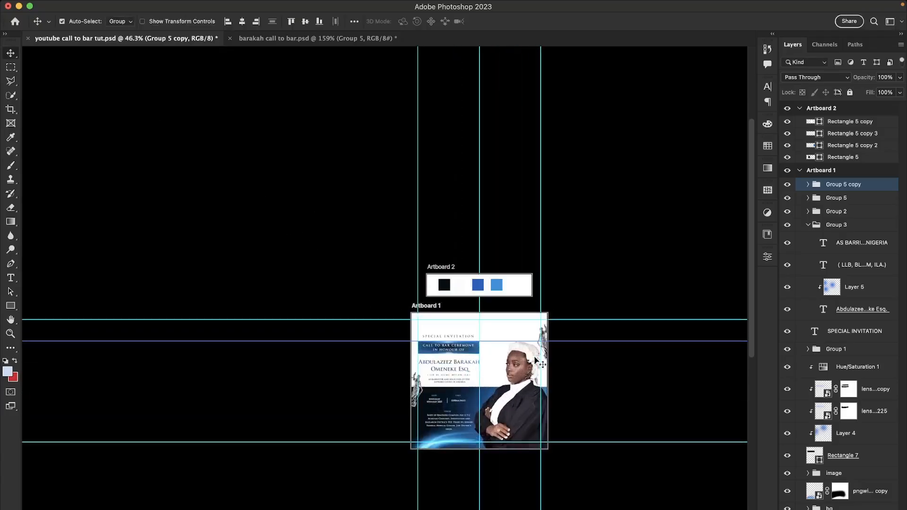
scroll(539, 361, "down", 4)
scroll(540, 362, "up", 3)
scroll(535, 358, "up", 5)
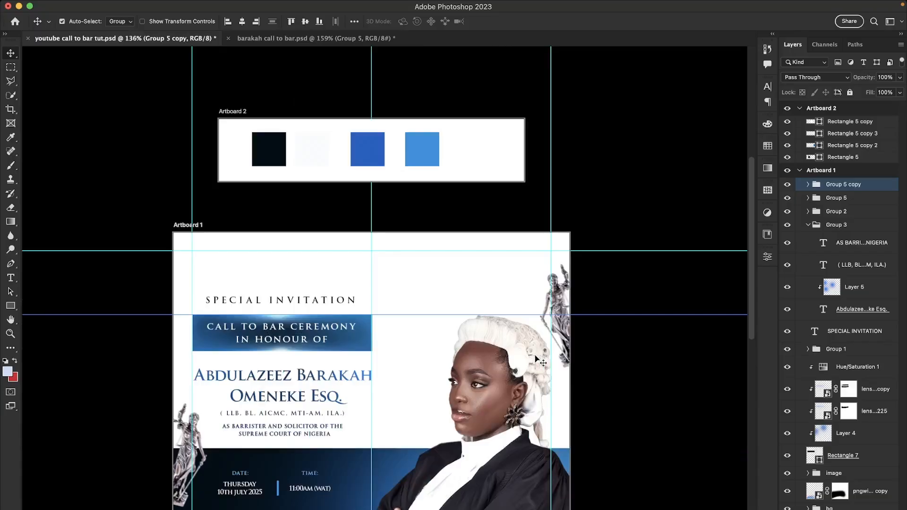
left_click(619, 149)
scroll(538, 259, "down", 5)
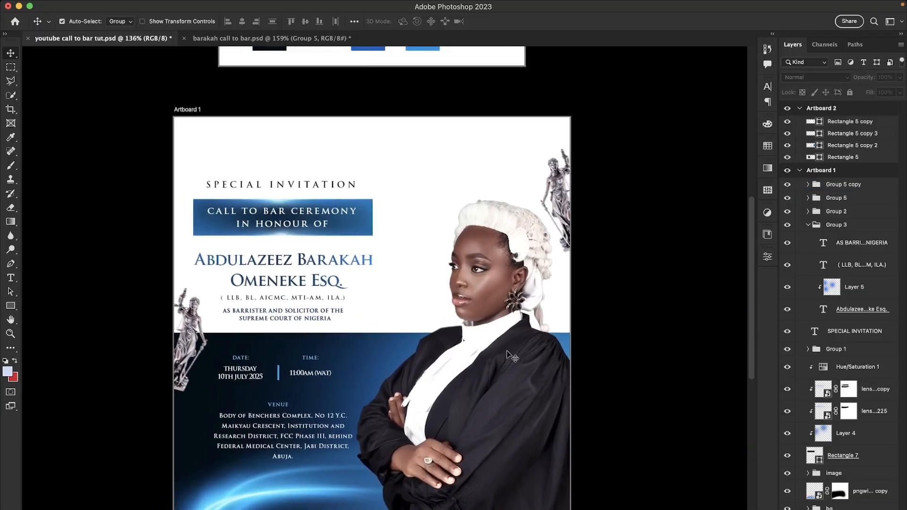
Reposition the lawyer portrait group slightly lower and to the left, at X 824 px, Y 675 px
left_click(507, 290)
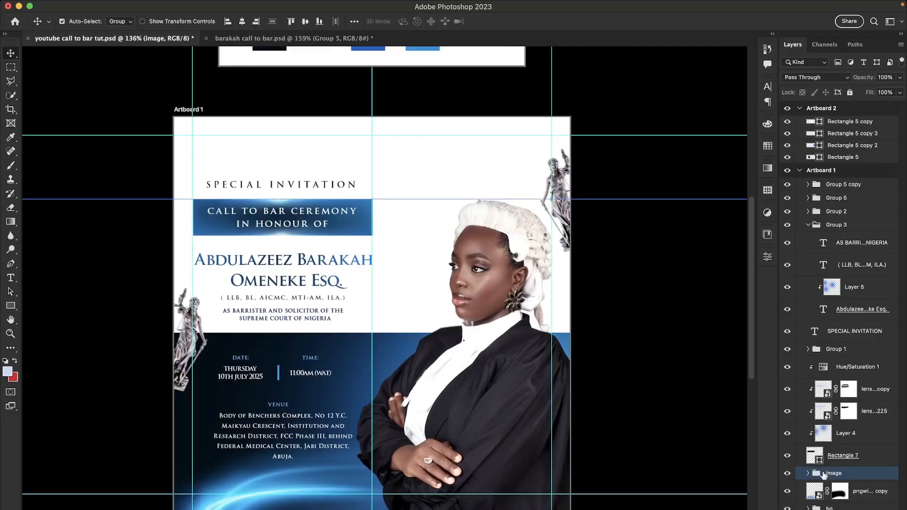
key("ctrl+t")
left_click(489, 234)
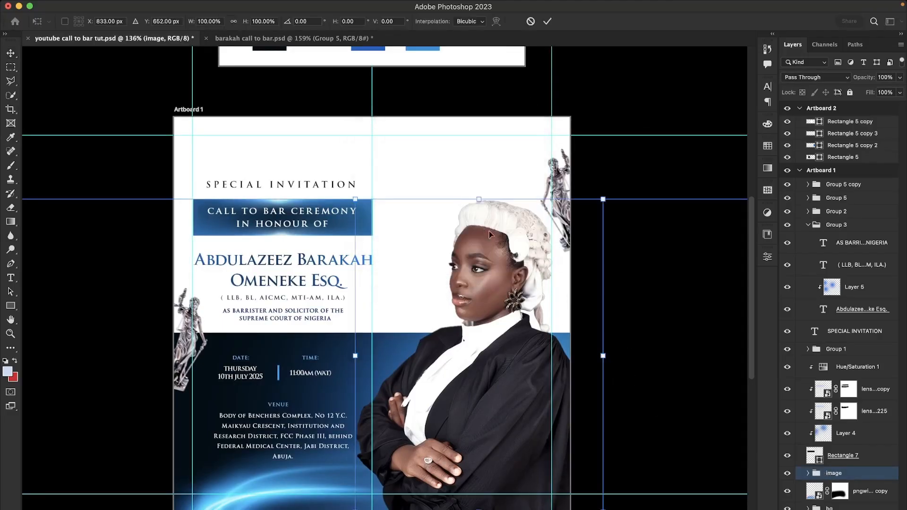
left_click_drag(511, 244, 508, 256)
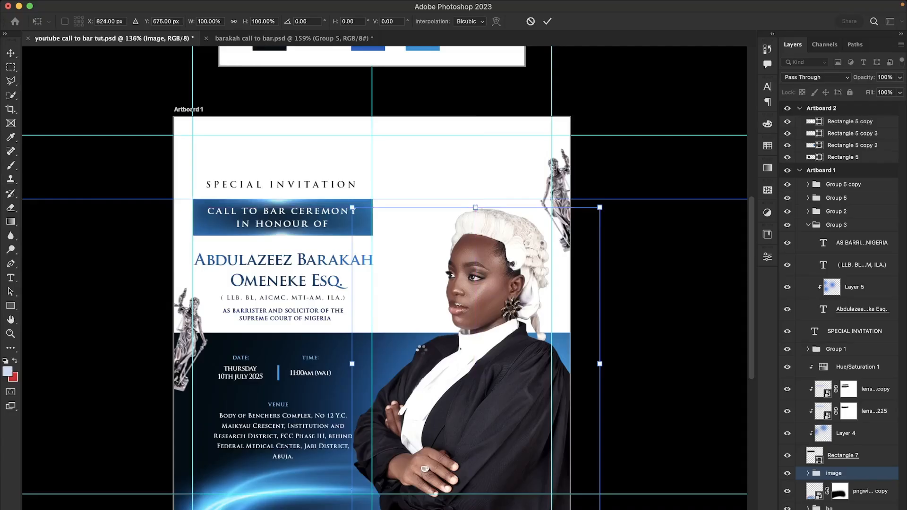
key("Return")
key("super+semicolon")
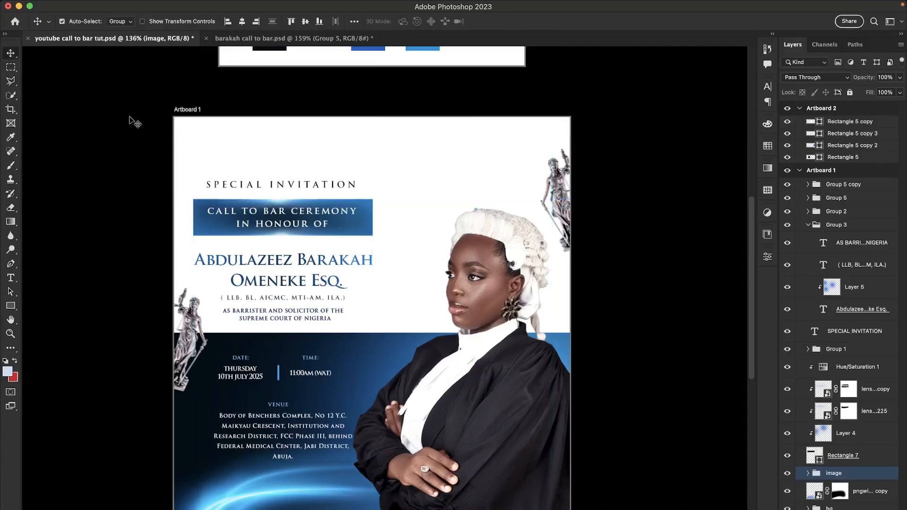
left_click(135, 121)
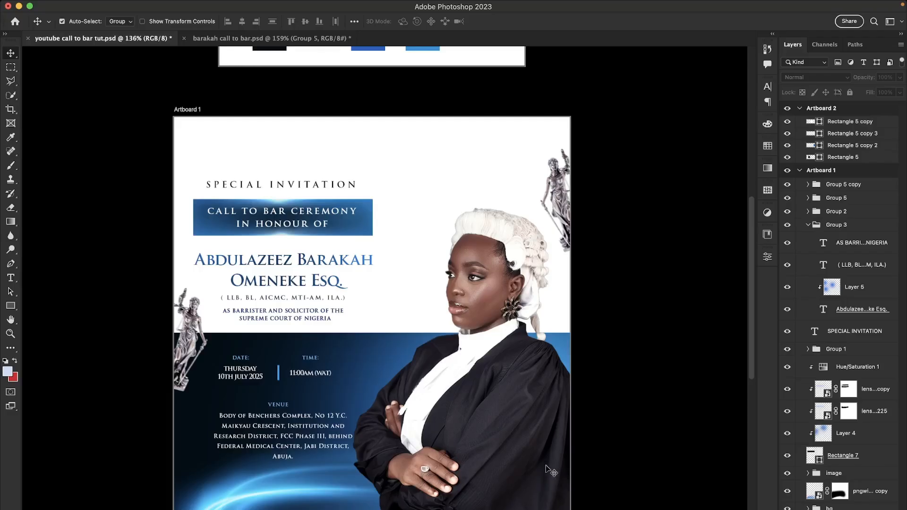
Add a Solid Color fill layer behind Artboard 1's design, using the off-white sampled from the second swatch on Artboard 2
key("super+;")
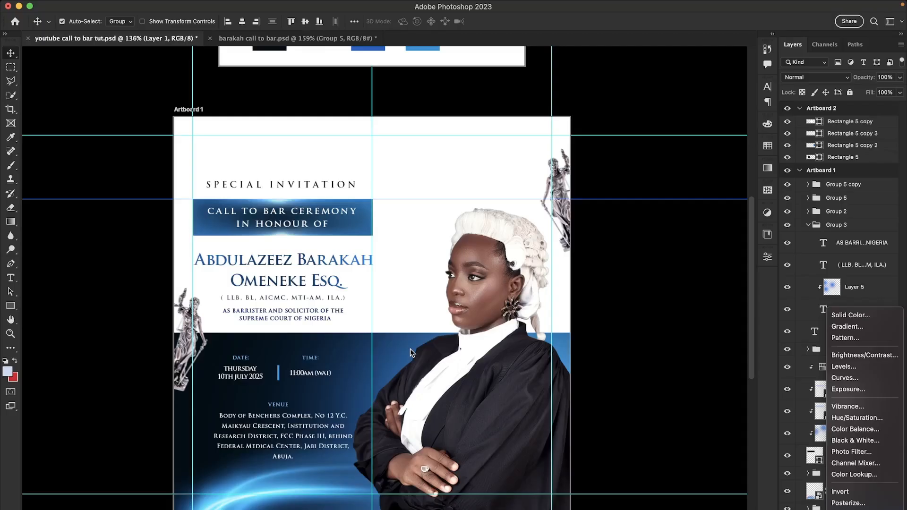
left_click(848, 315)
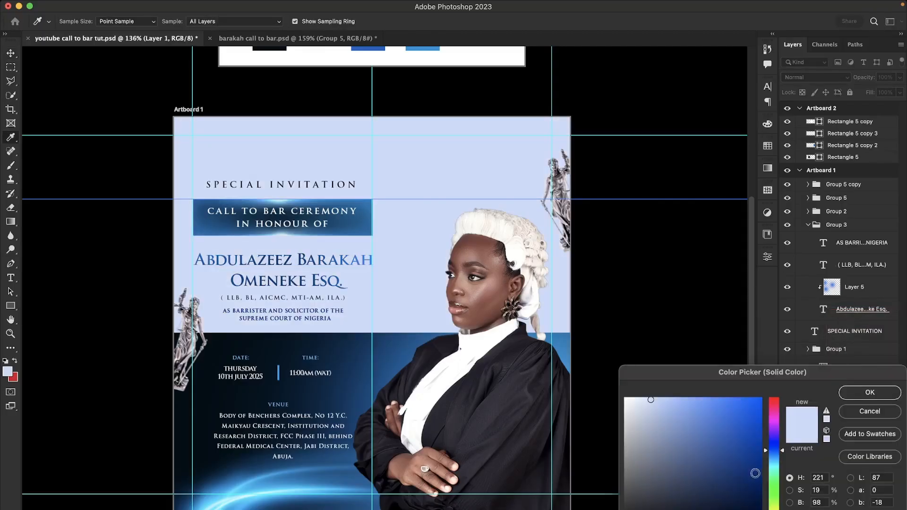
scroll(378, 453, "down", 3)
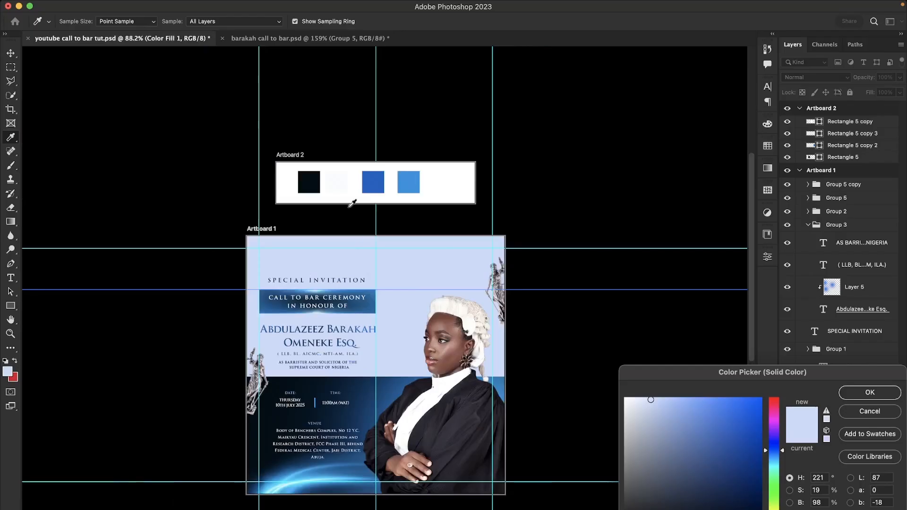
left_click(339, 183)
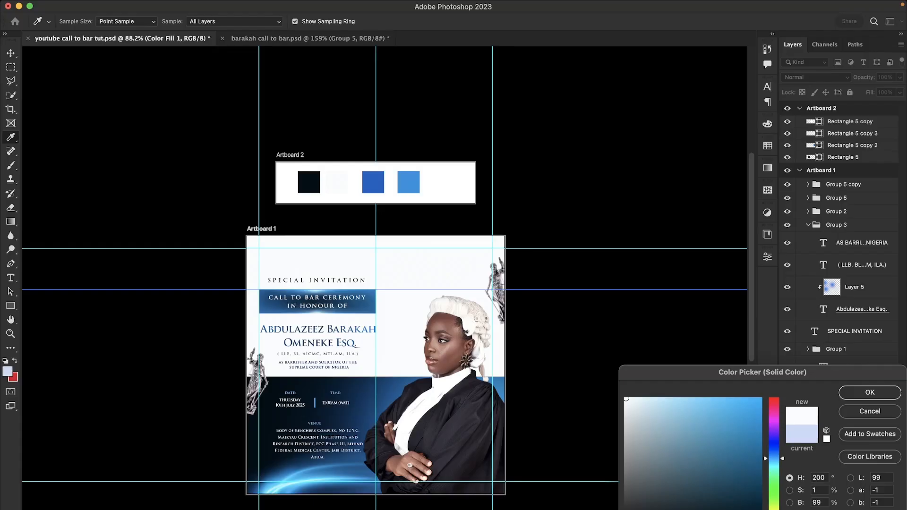
scroll(354, 265, "up", 2)
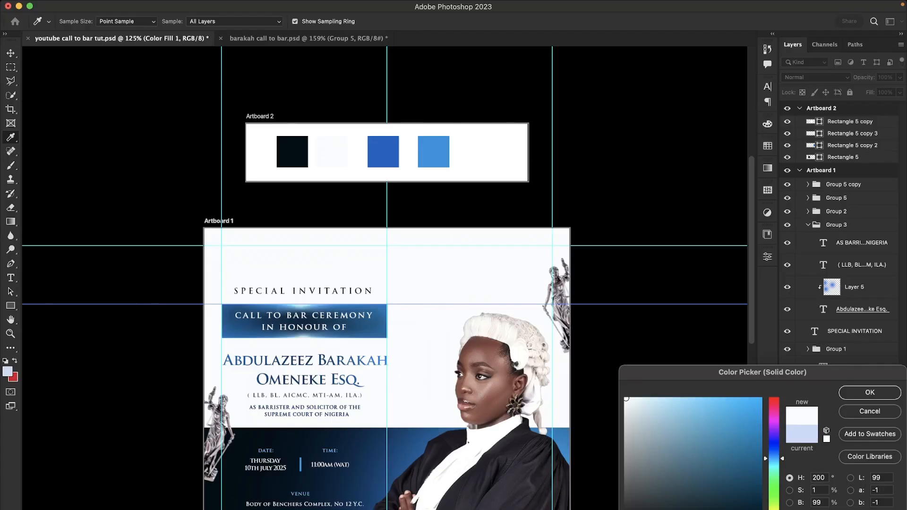
left_click(857, 393)
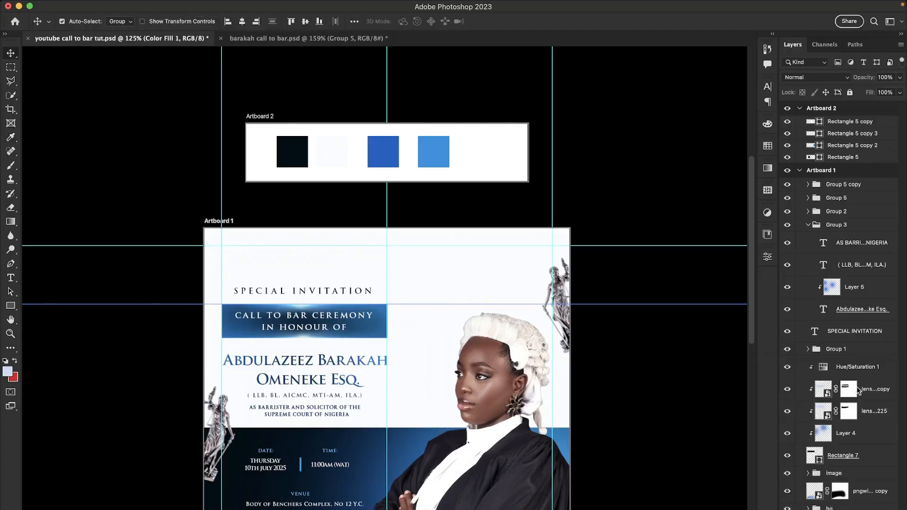
left_click(723, 385)
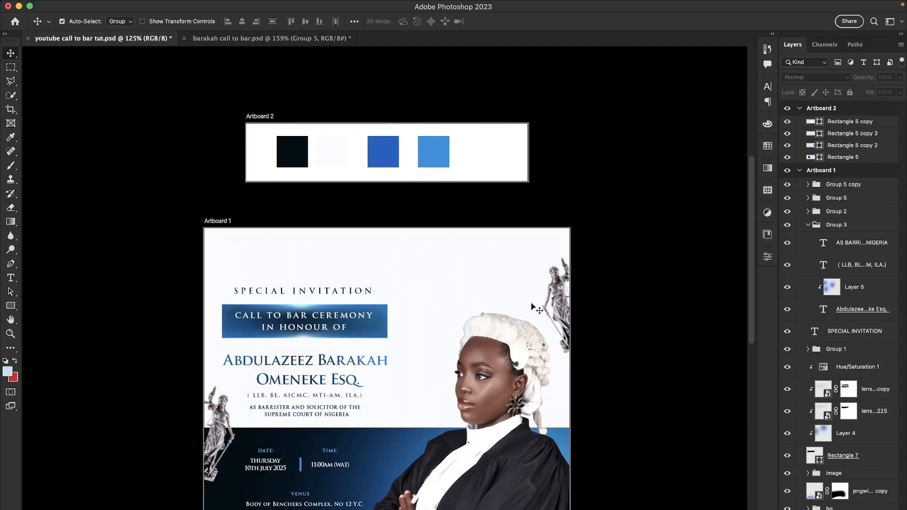
Copy the faint geometric texture layer pngwing.com (15) from the reference flyer onto Artboard 1's background and shift it up and left
scroll(537, 309, "down", 2)
scroll(537, 310, "down", 1)
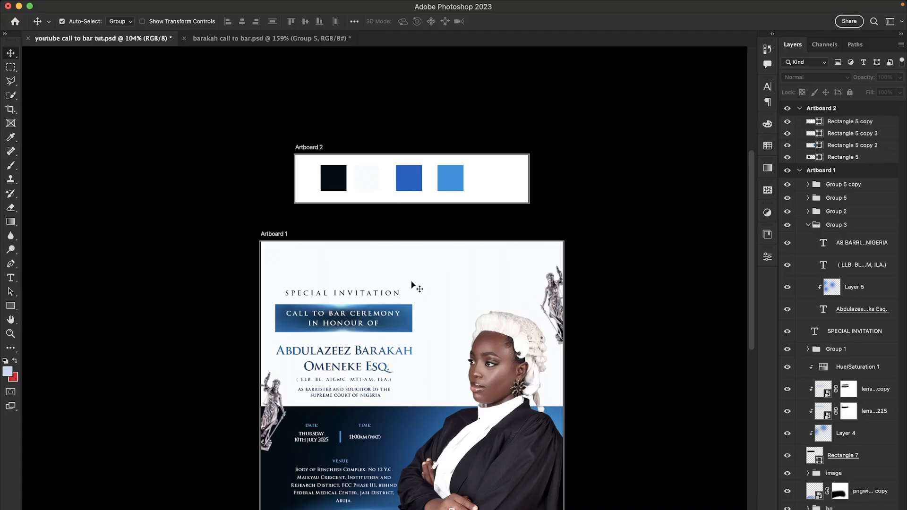
left_click(304, 39)
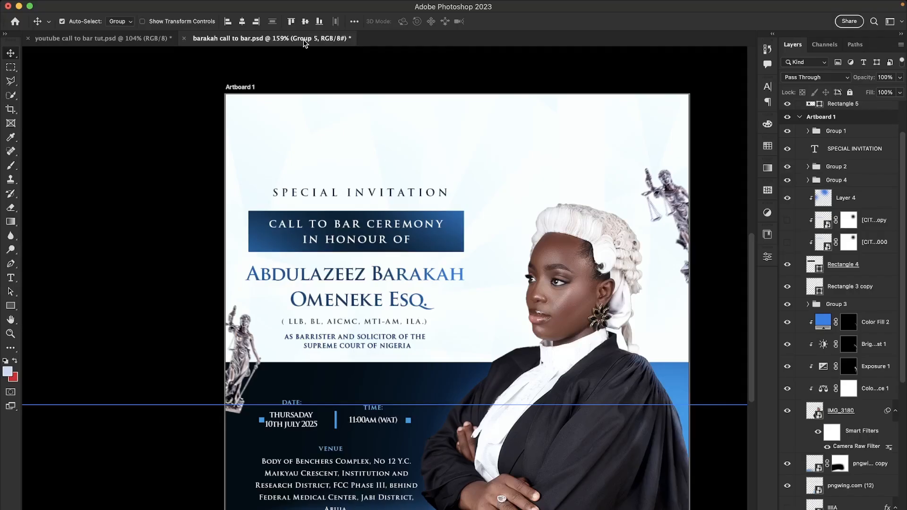
left_click(491, 181)
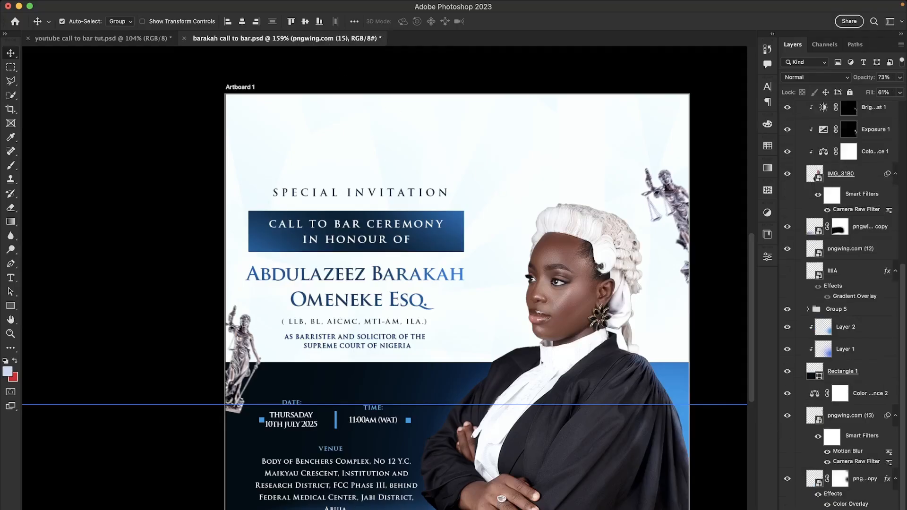
key("Delete")
key("super+comma")
key("super+comma")
key("super+comma")
left_click(141, 38)
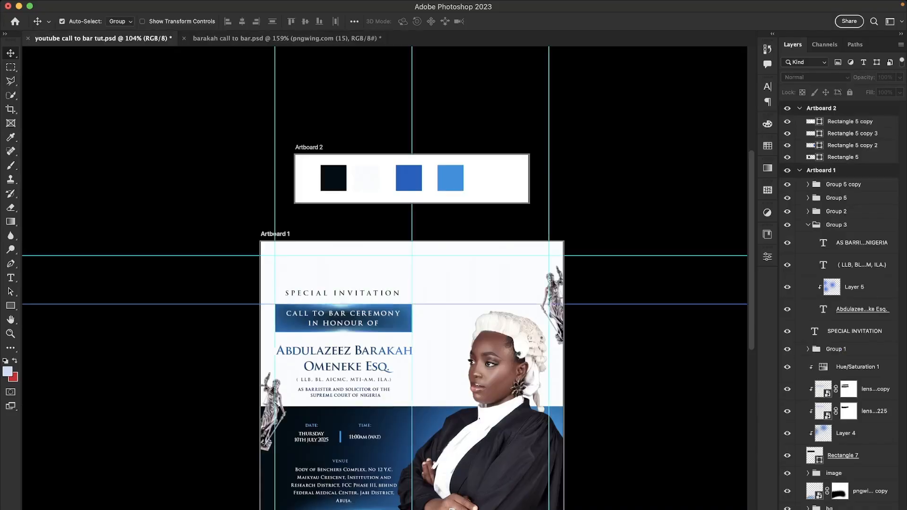
left_click(343, 39)
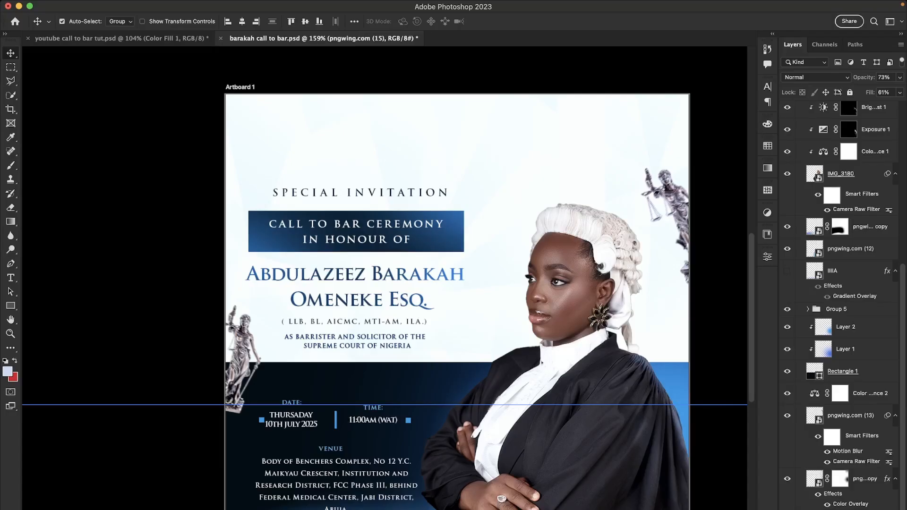
left_click_drag(845, 508, 428, 357)
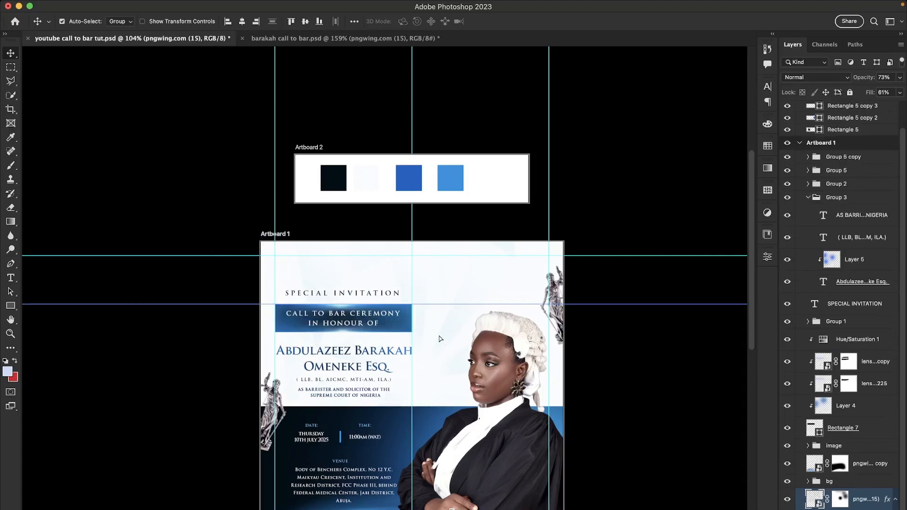
left_click_drag(440, 338, 409, 305)
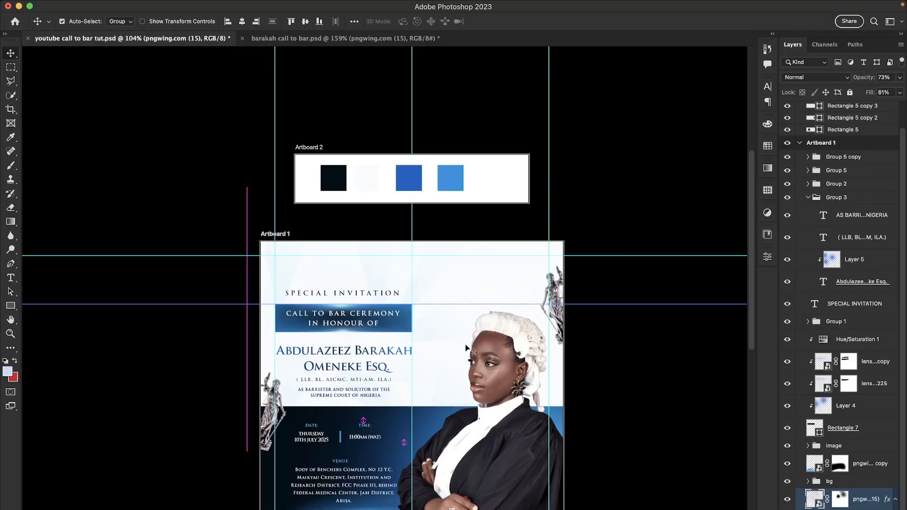
left_click(610, 364)
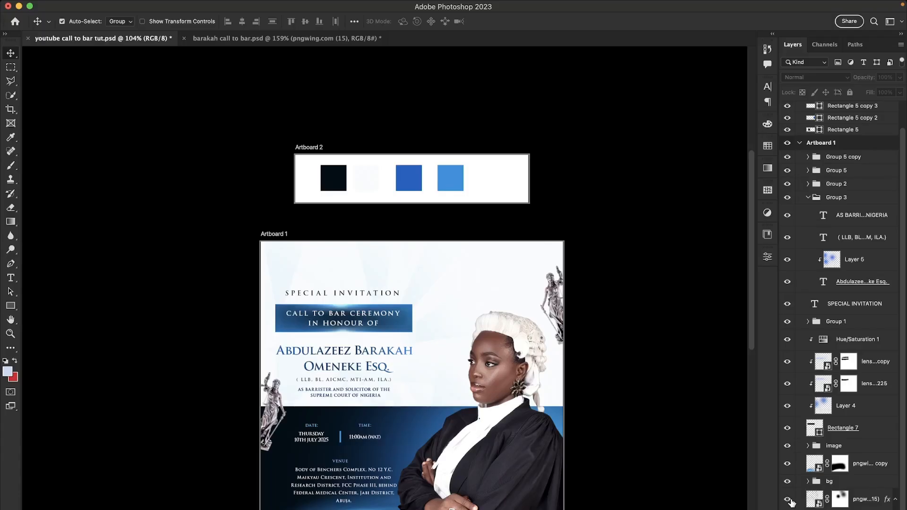
Bring the second texture layer, pngwing.com (15) copy, from the reference flyer into Artboard 1 and stack it below the bg group
left_click(293, 38)
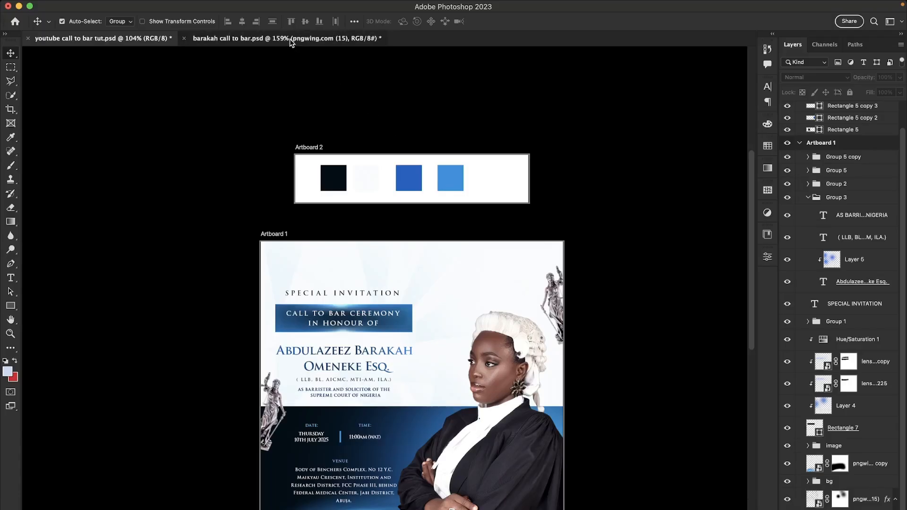
left_click(633, 195)
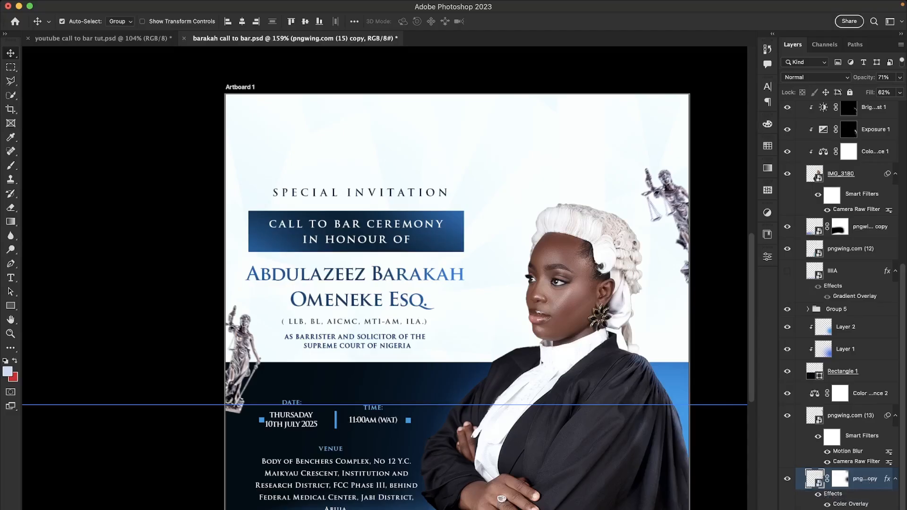
left_click_drag(315, 216, 550, 321)
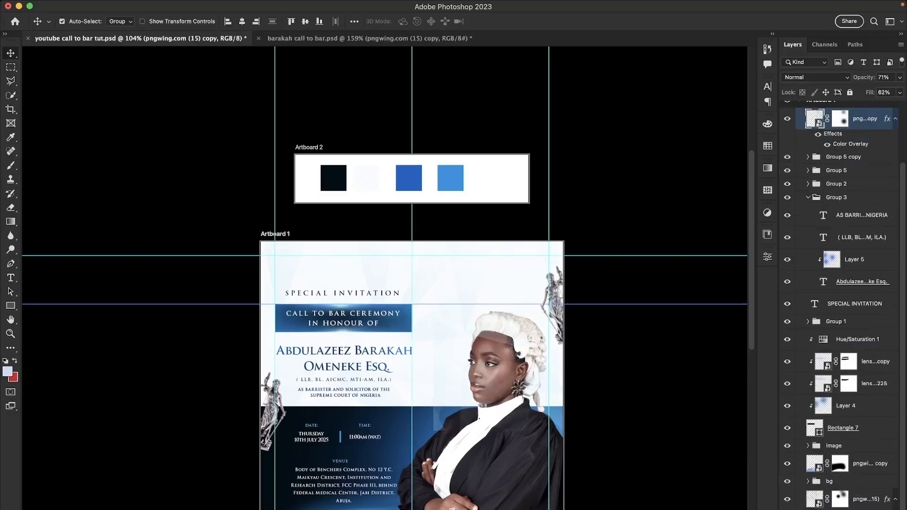
left_click_drag(850, 119, 817, 492)
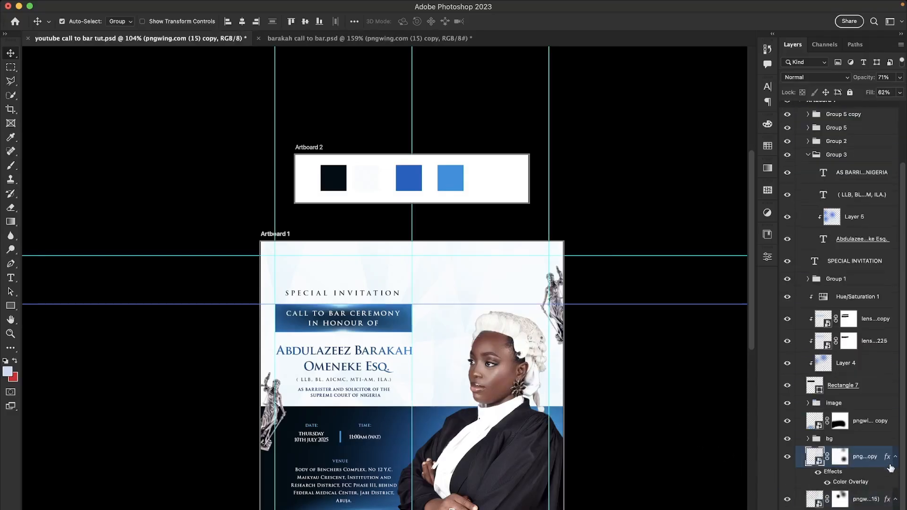
Move the second texture copy further right and slightly down, so it extends past Artboard 1's right edge
key("ctrl+t")
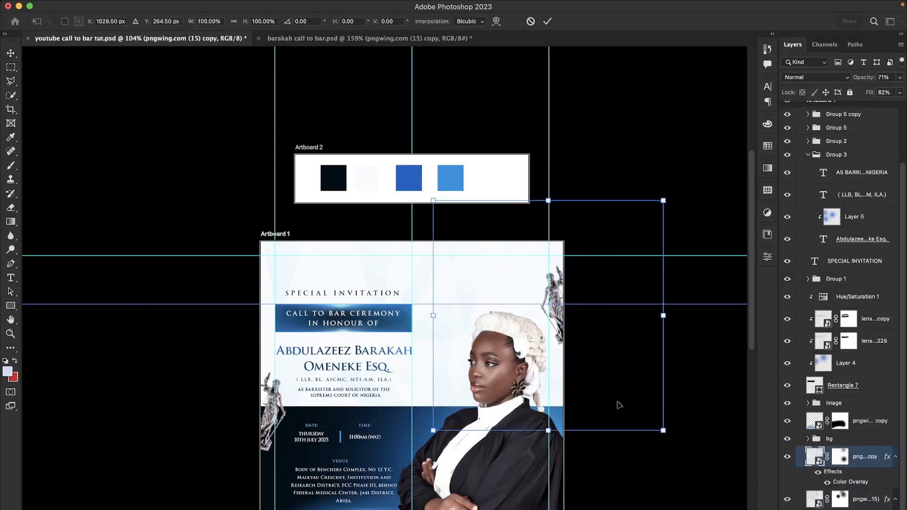
left_click_drag(492, 287, 559, 294)
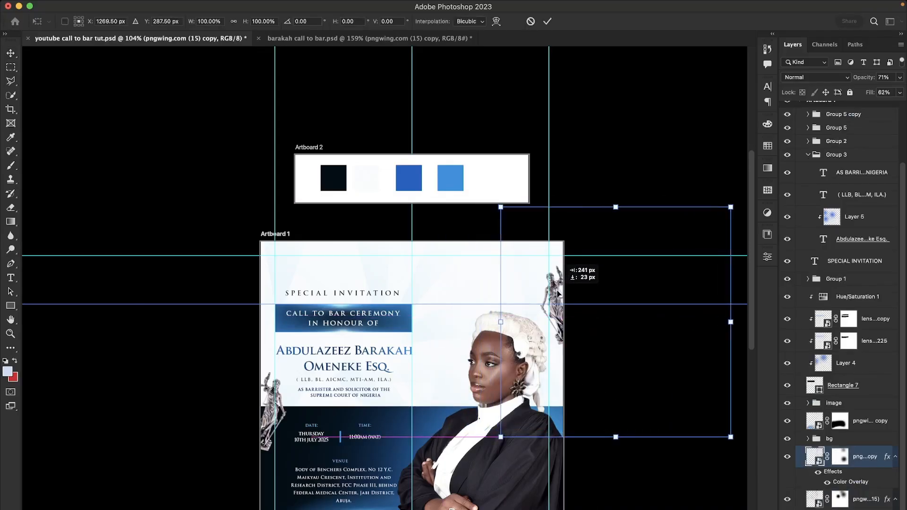
left_click(9, 54)
left_click(76, 124)
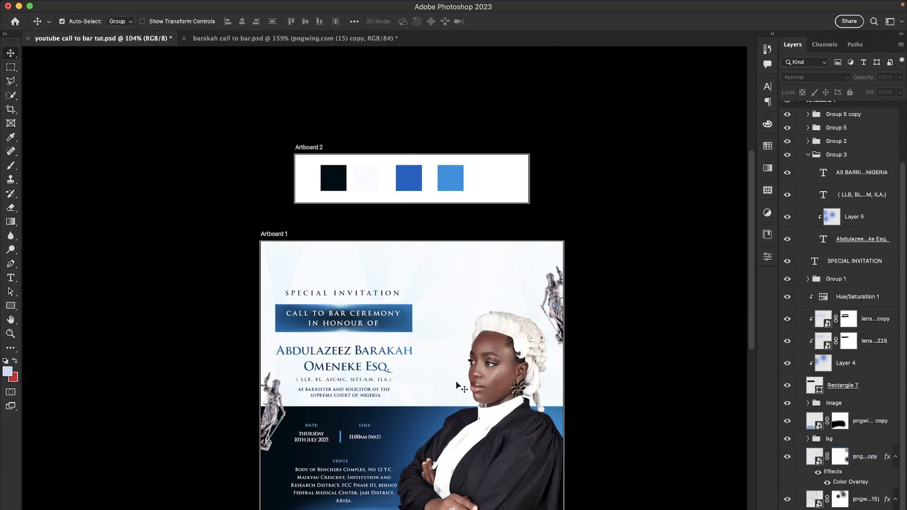
Compare the whole flyer with the reference flyer document, viewing each at full artboard size
scroll(457, 383, "down", 1)
left_click_drag(438, 387, 421, 294)
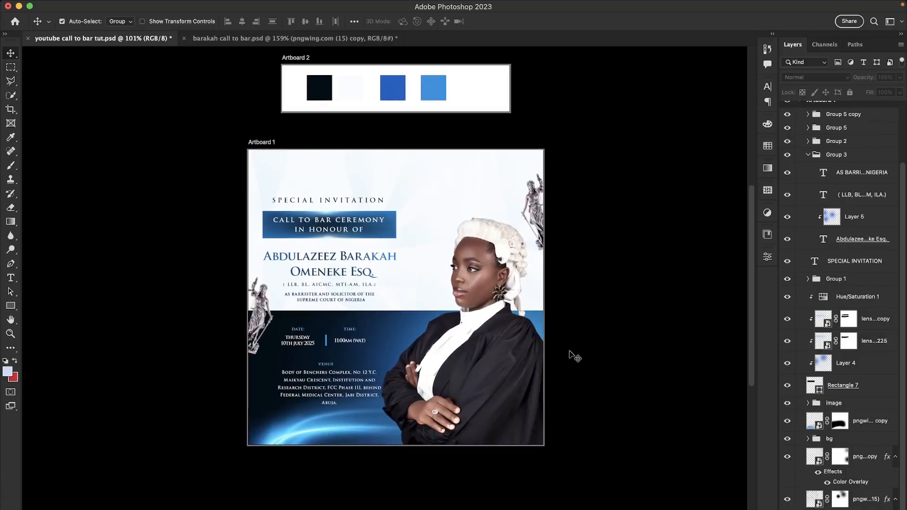
left_click(250, 40)
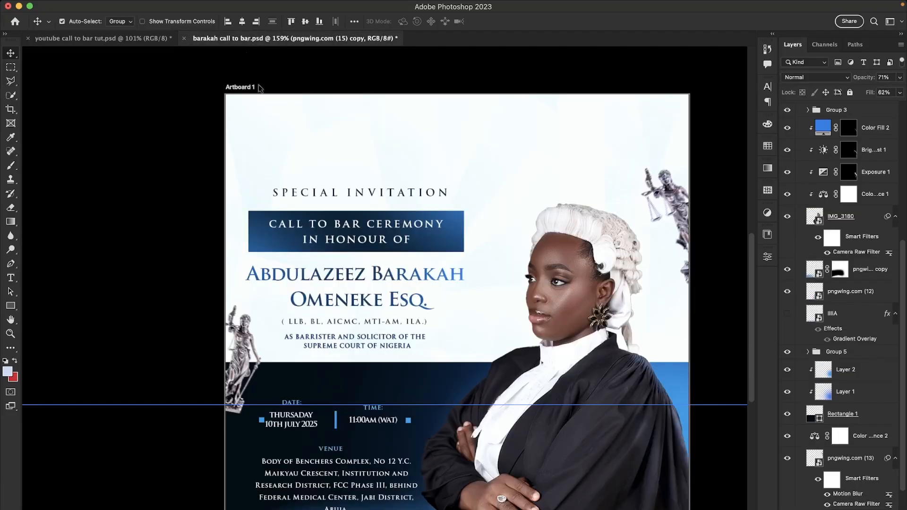
scroll(427, 270, "down", 6)
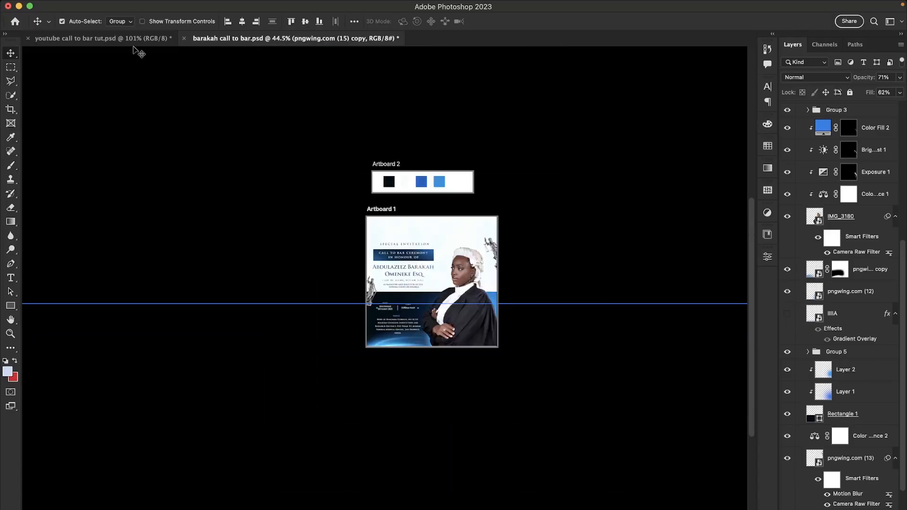
left_click(131, 40)
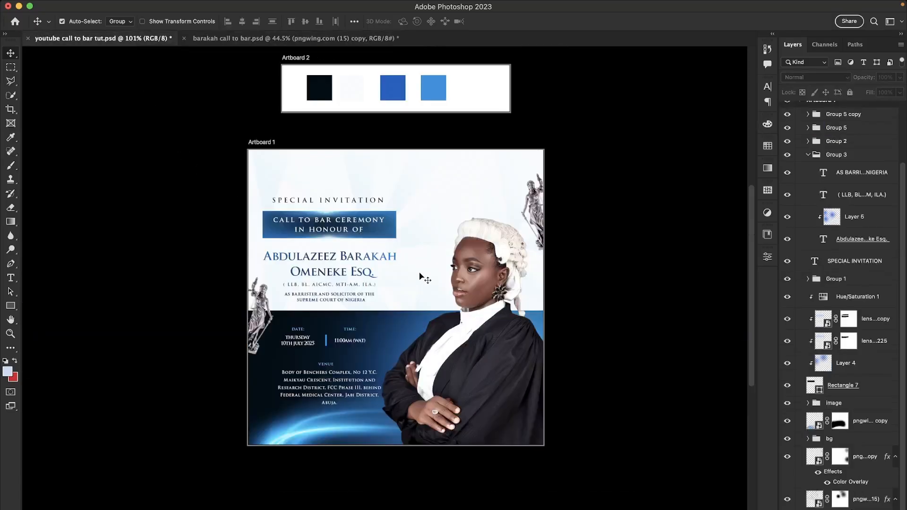